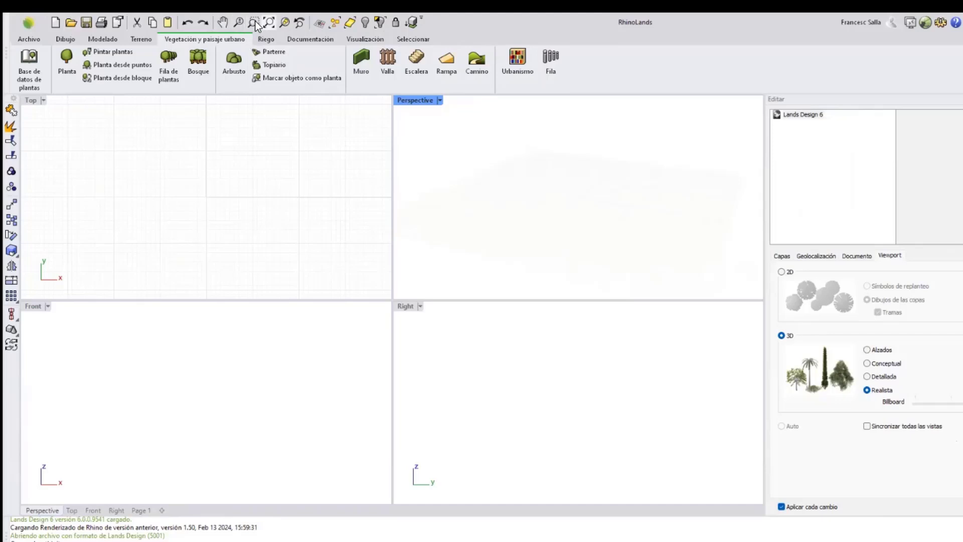
mouse_move(567, 193)
right_down()
mouse_move(540, 200)
mouse_move(579, 205)
right_up()
right_drag(530, 179, 570, 167)
click(218, 161)
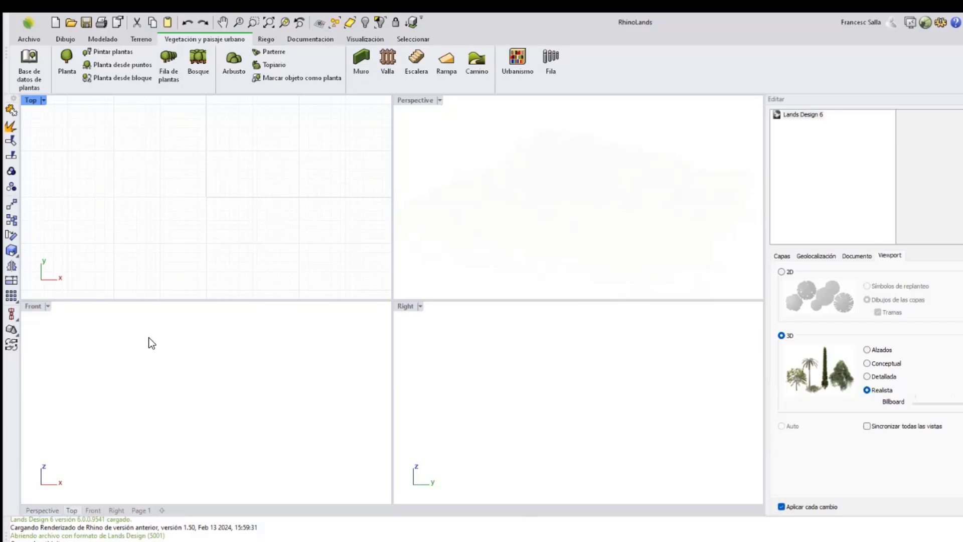
click(114, 353)
click(516, 371)
click(251, 366)
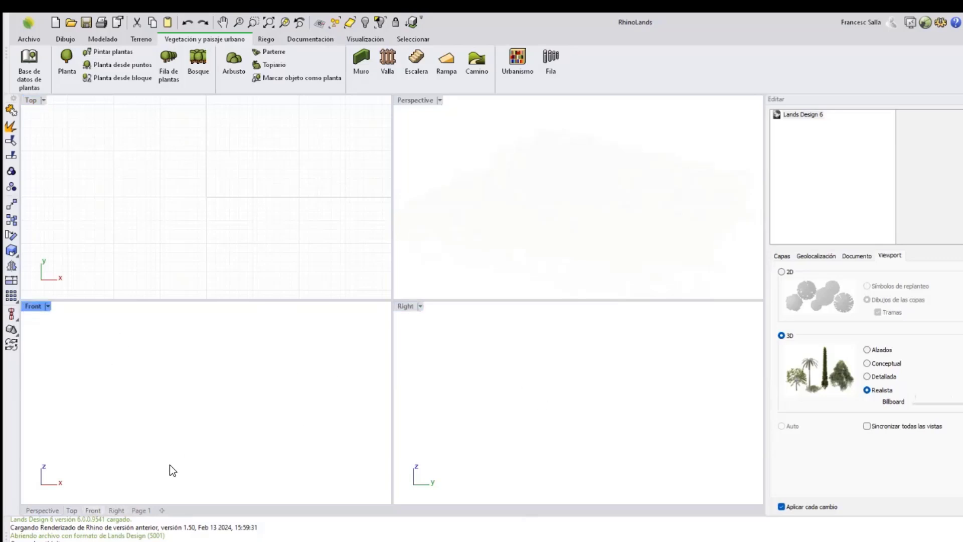
click(138, 510)
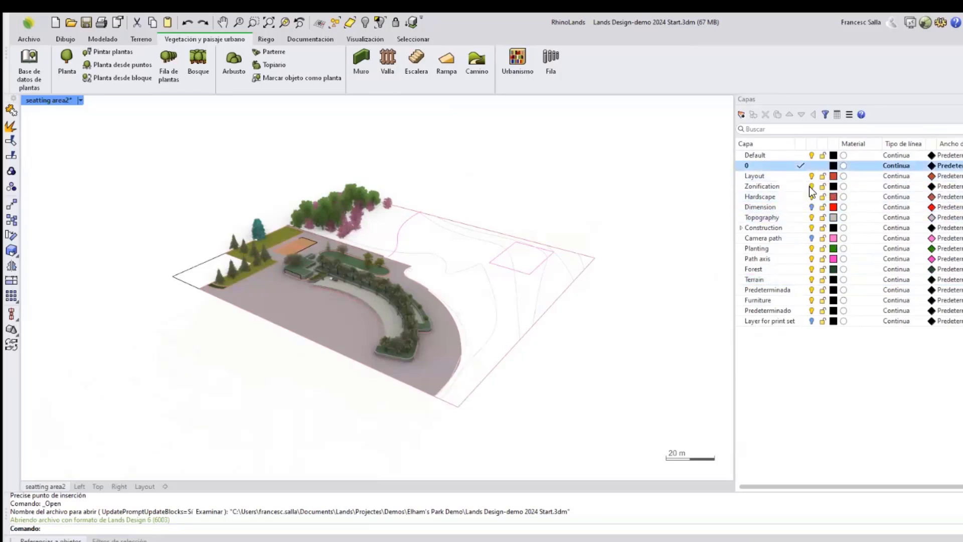
Hide the Planting layer and then turn it back on.
click(812, 248)
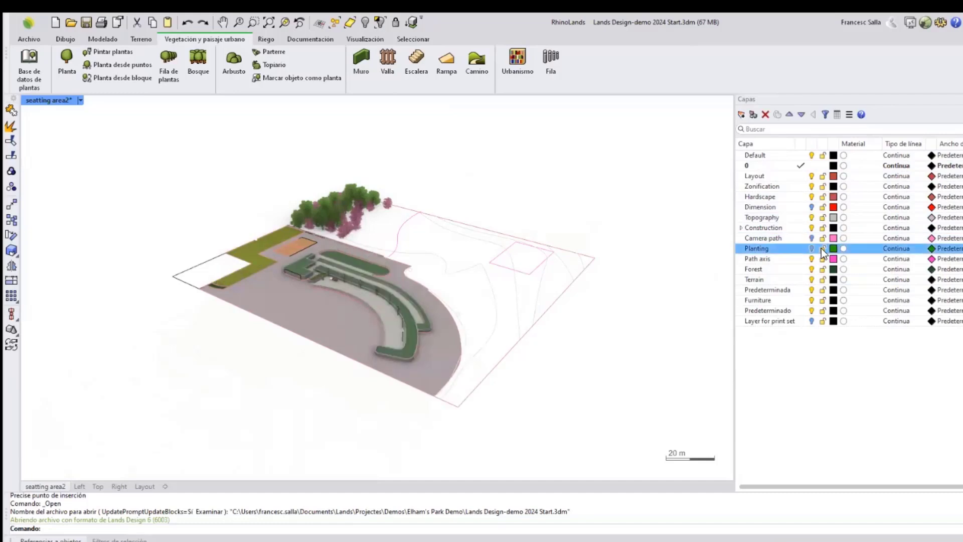
click(812, 249)
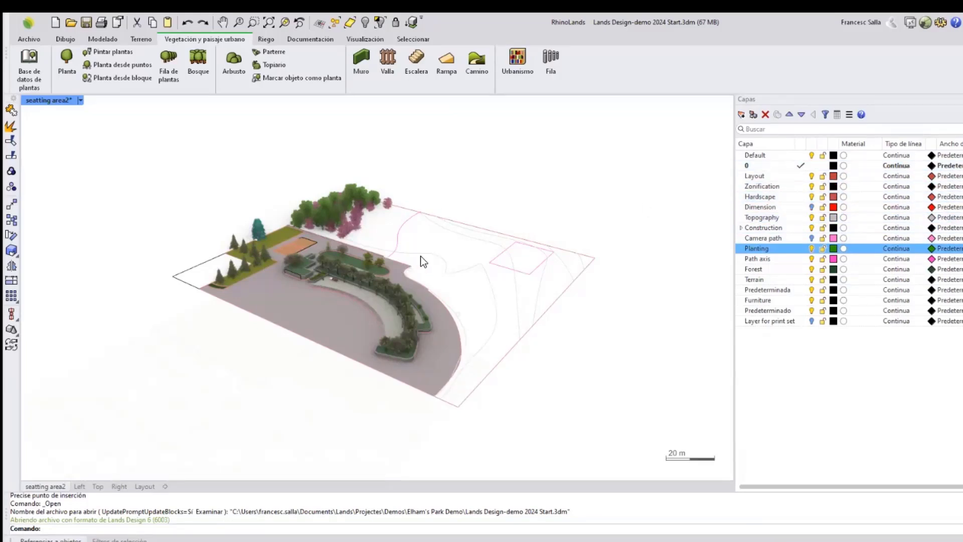
right_drag(420, 256, 421, 262)
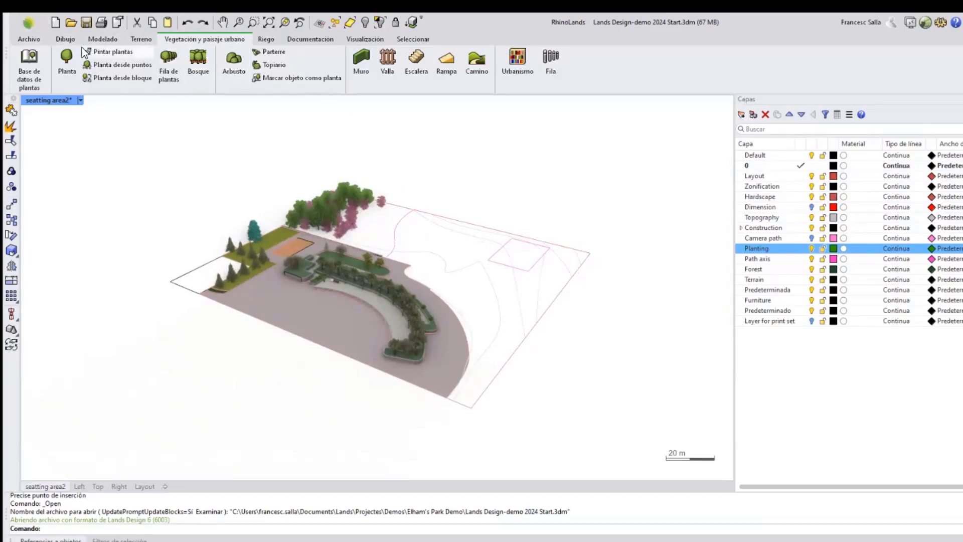
Examine the tool groups offered on each ribbon tab in turn.
click(57, 39)
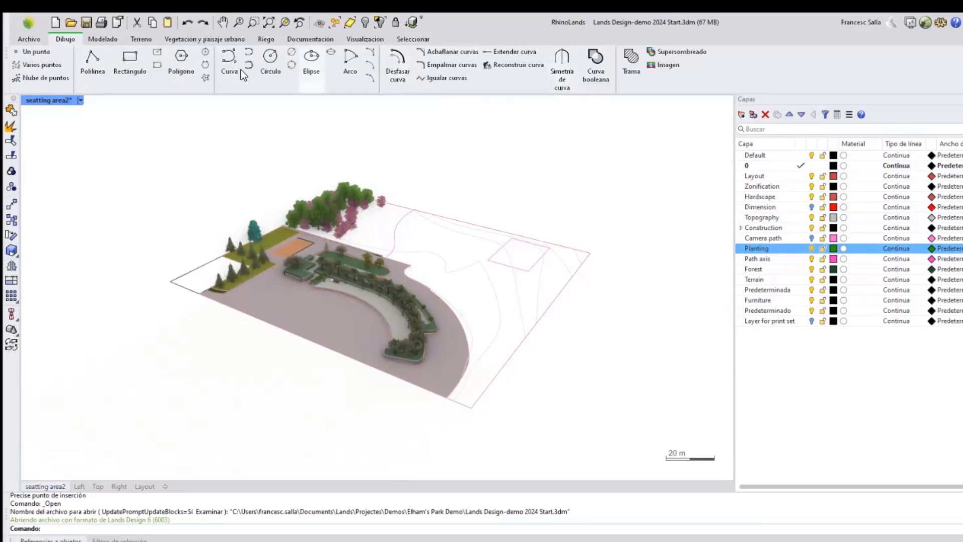
click(107, 40)
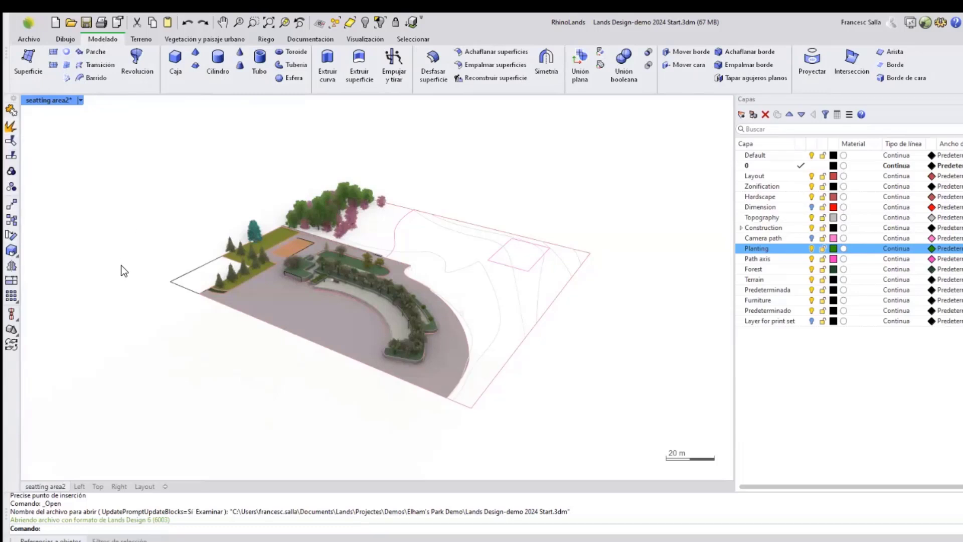
right_drag(452, 346, 457, 365)
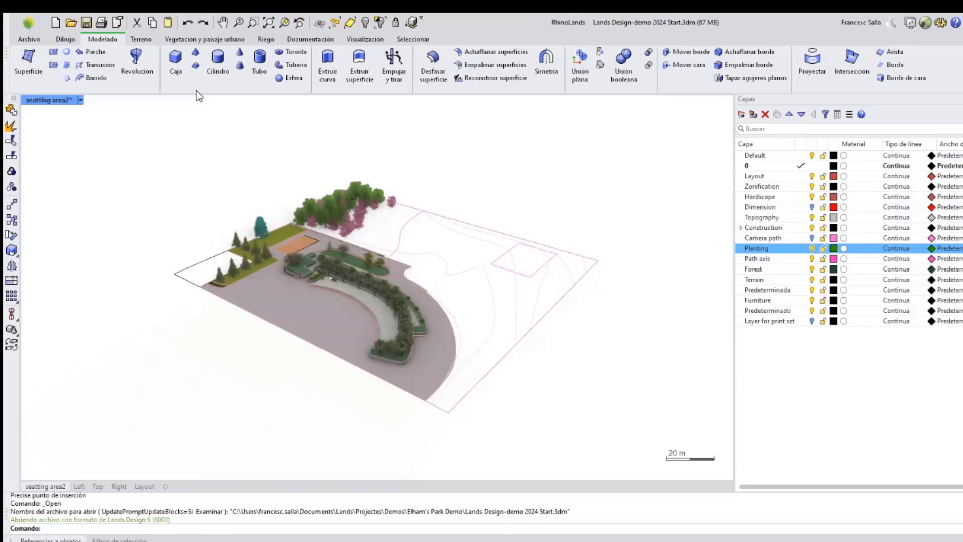
click(138, 39)
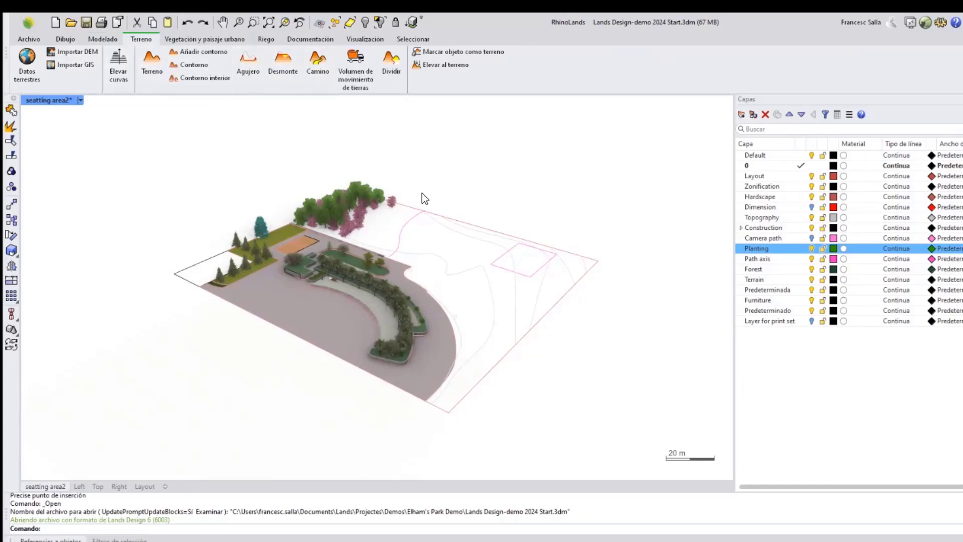
click(221, 40)
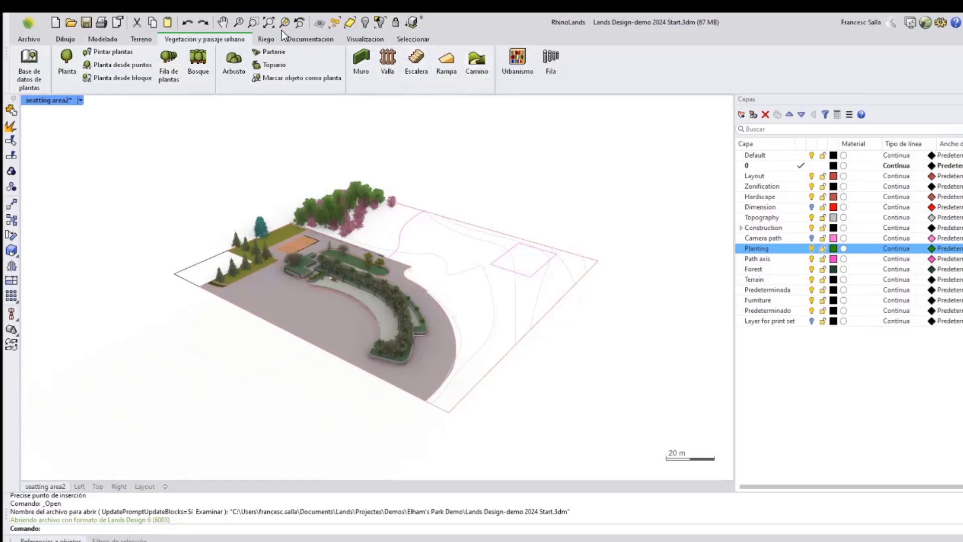
click(266, 39)
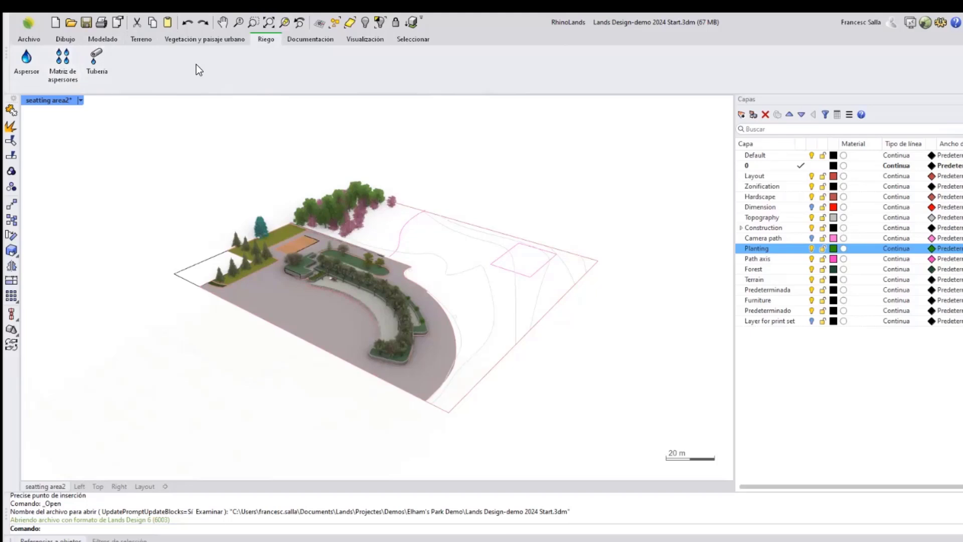
click(307, 40)
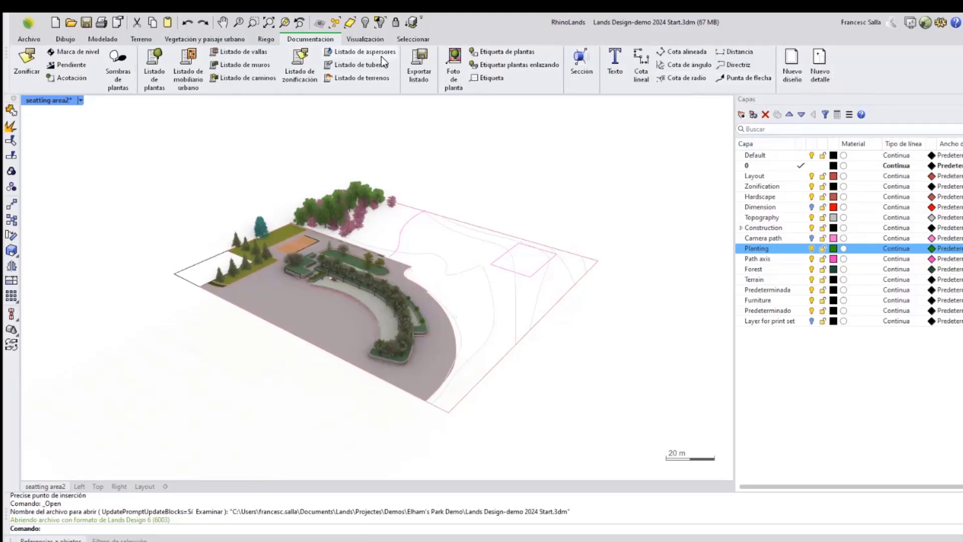
Set the perspective viewport's display mode to Rendered.
click(367, 39)
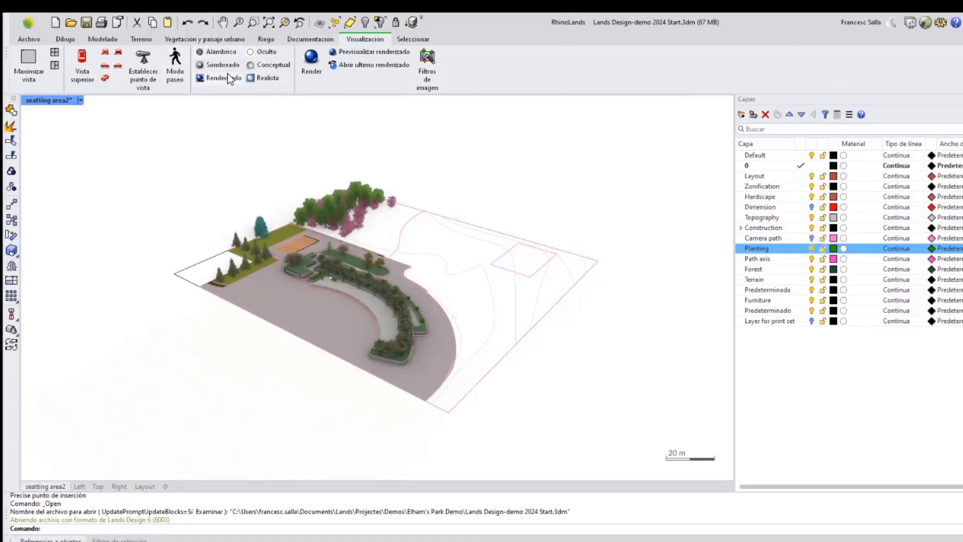
click(217, 53)
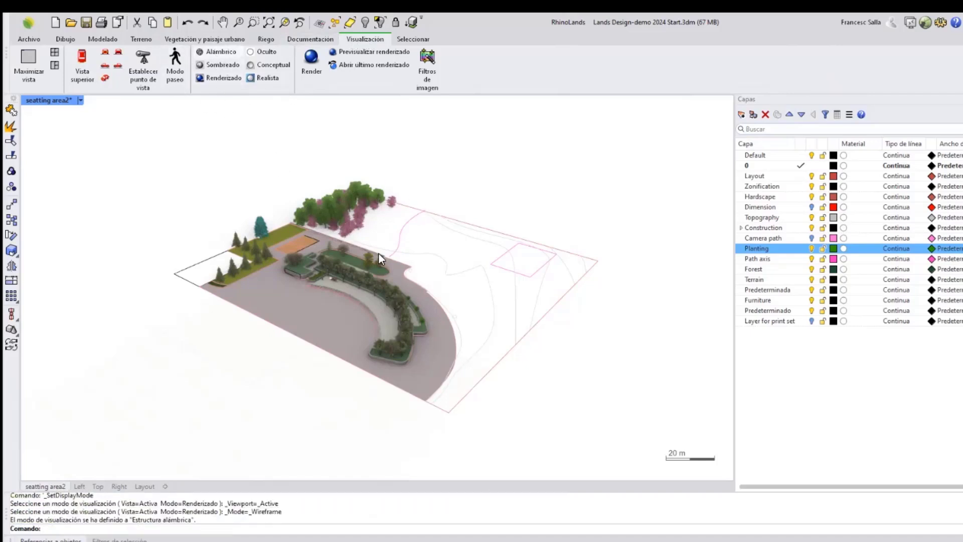
click(219, 78)
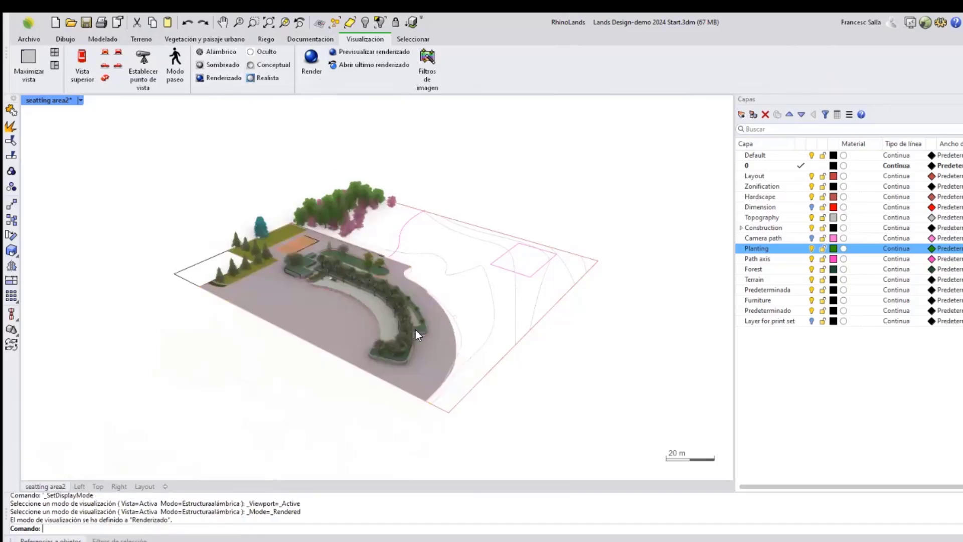
Zoom and orbit around the curved planting bed to inspect the rendered 3D plants.
scroll(400, 316, up, 5)
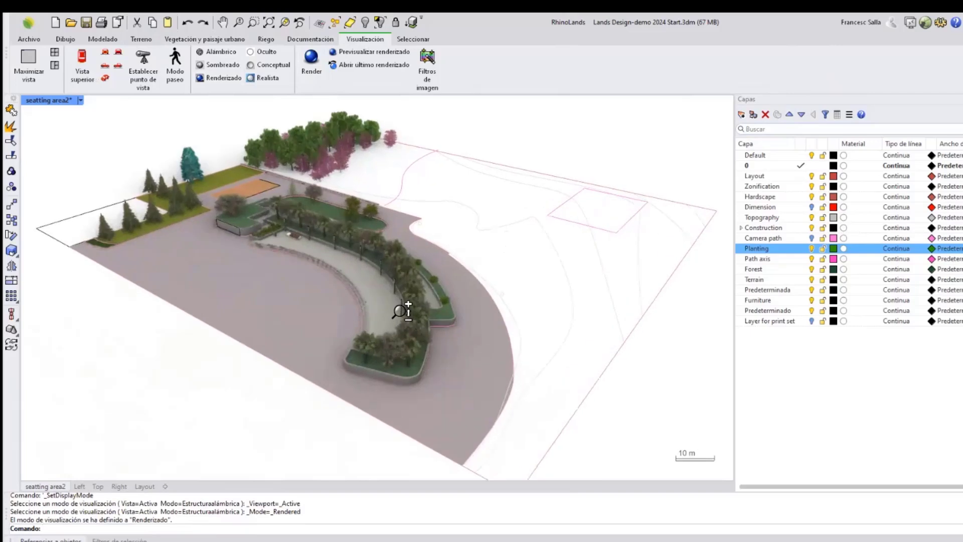
scroll(340, 231, up, 2)
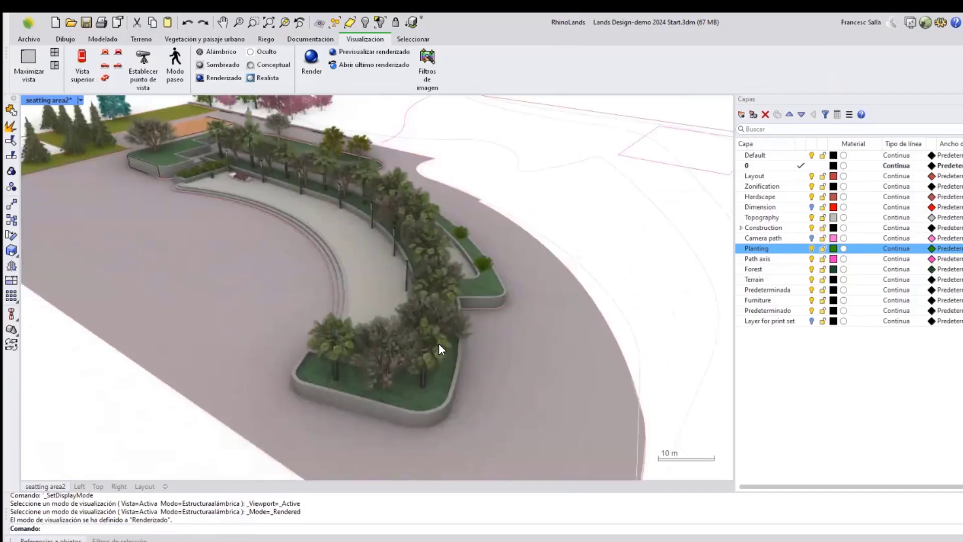
scroll(441, 327, up, 4)
scroll(441, 305, up, 4)
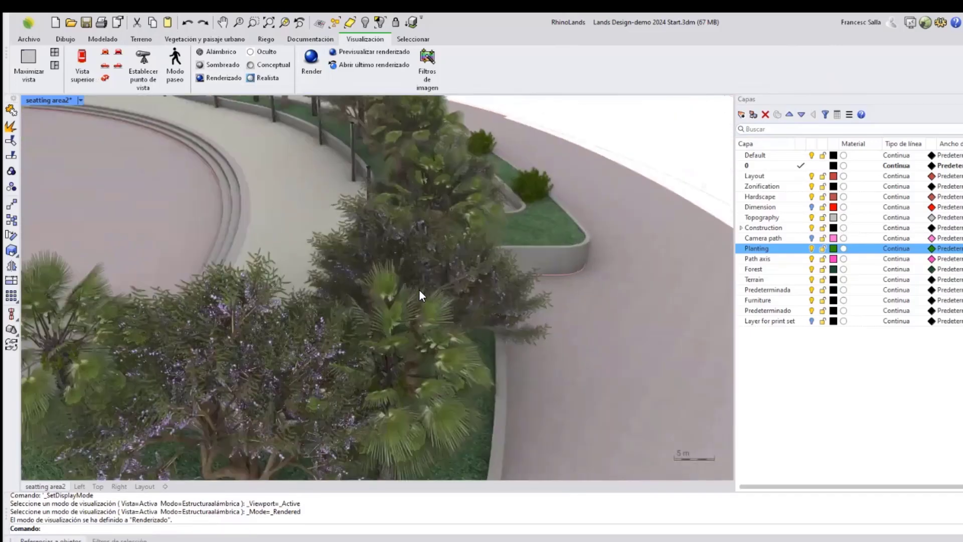
scroll(407, 232, up, 5)
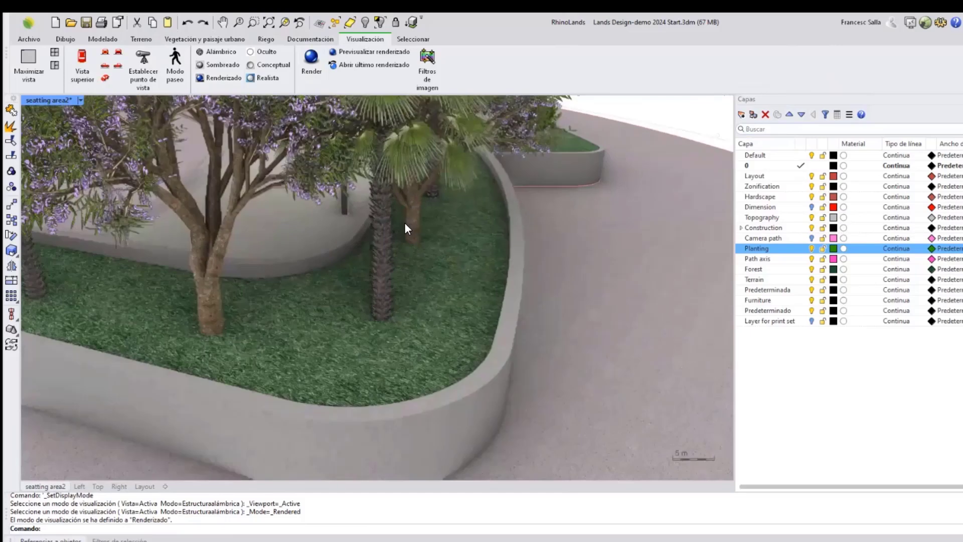
scroll(426, 231, down, 10)
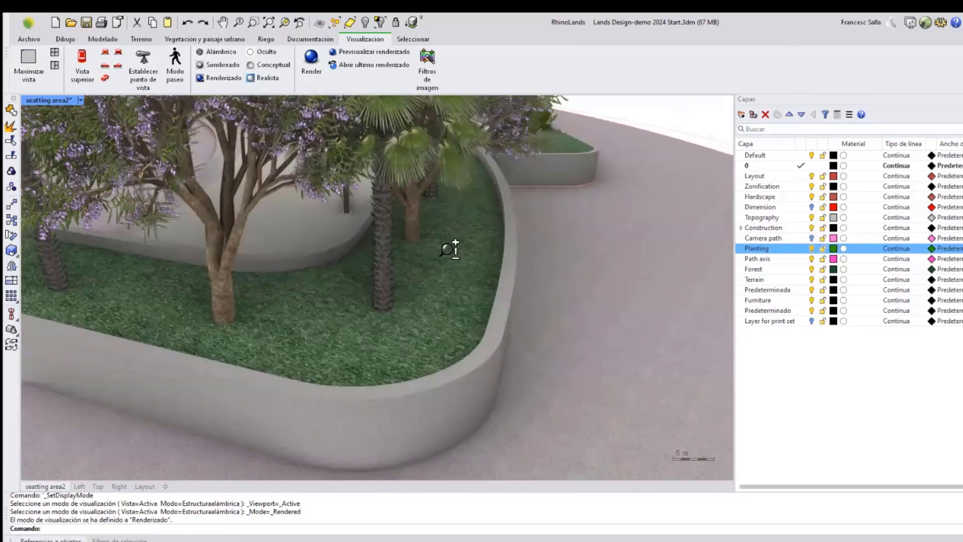
scroll(453, 240, down, 6)
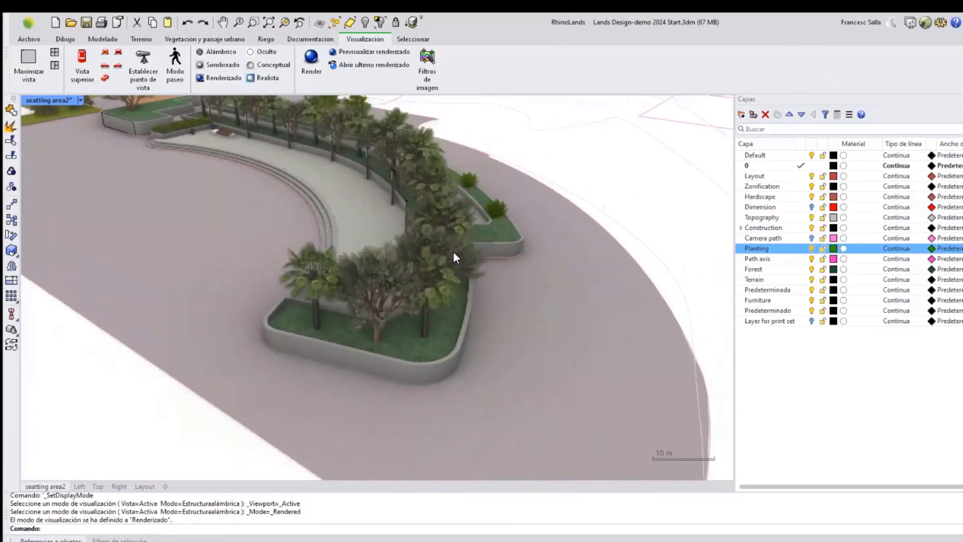
right_drag(452, 266, 430, 357)
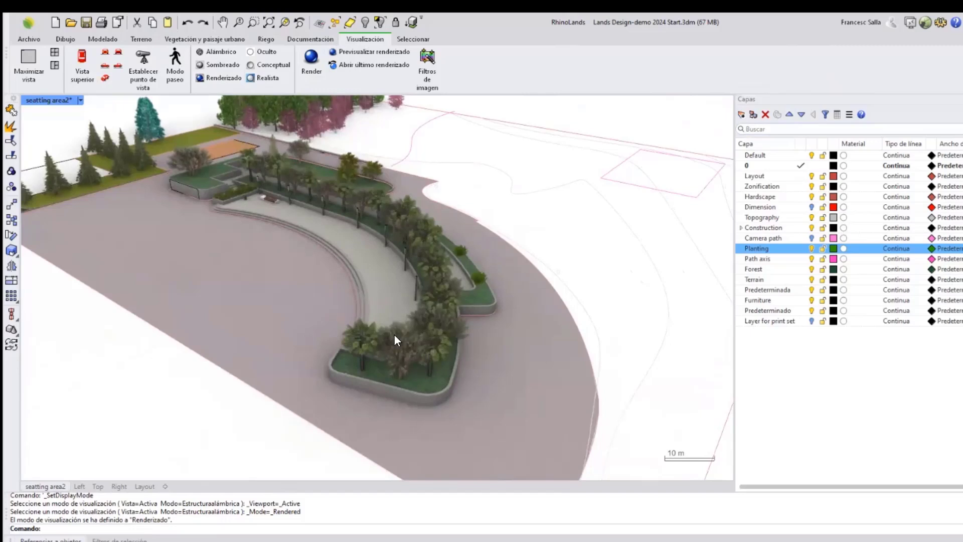
scroll(362, 342, up, 10)
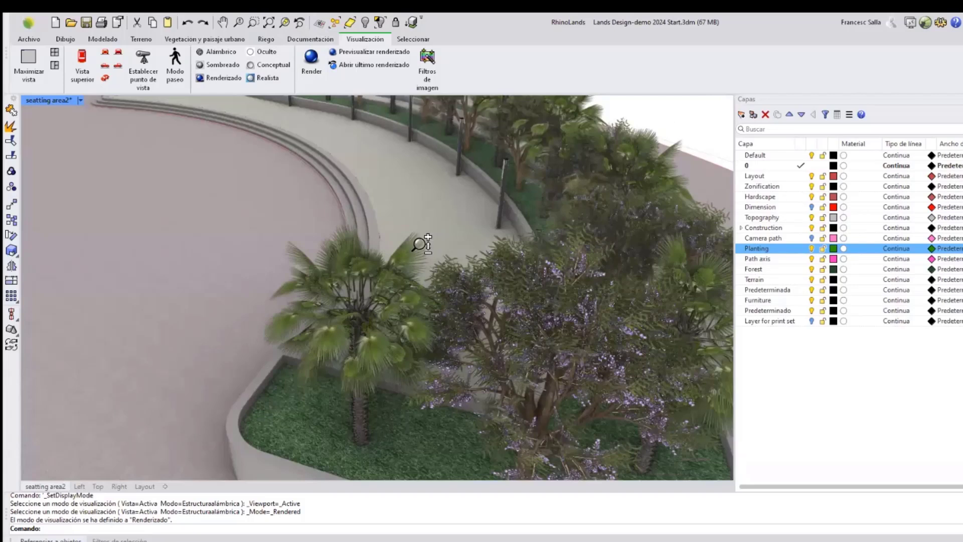
scroll(422, 244, down, 8)
right_drag(386, 269, 416, 286)
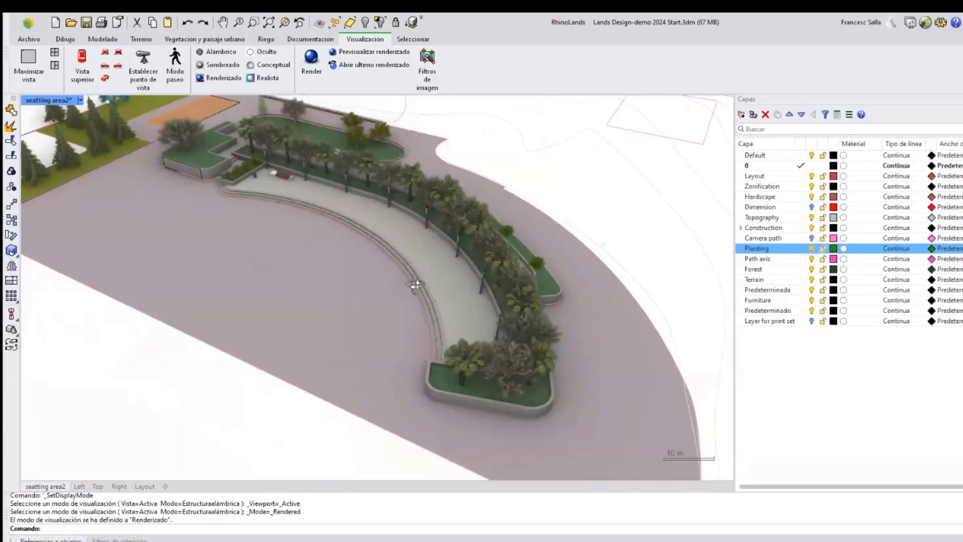
scroll(413, 281, down, 5)
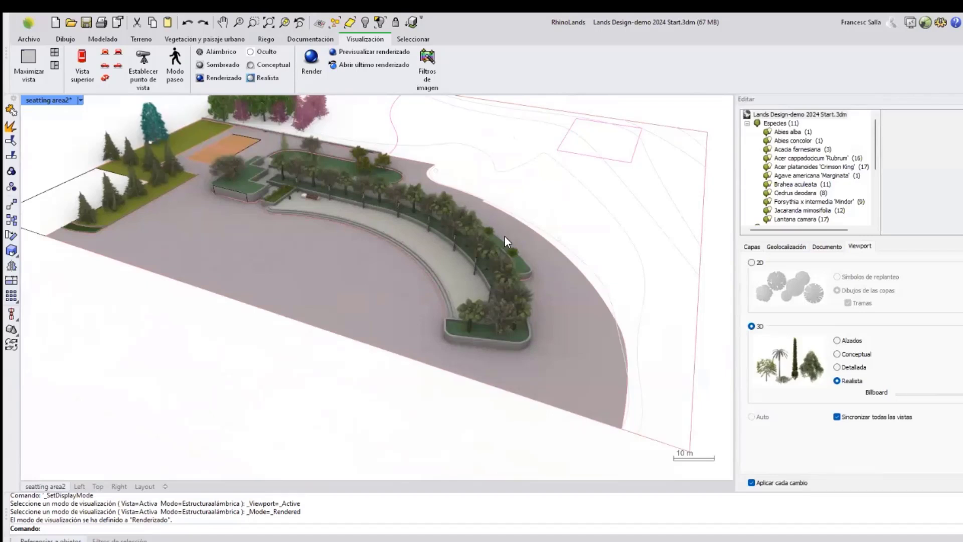
right_drag(504, 236, 568, 268)
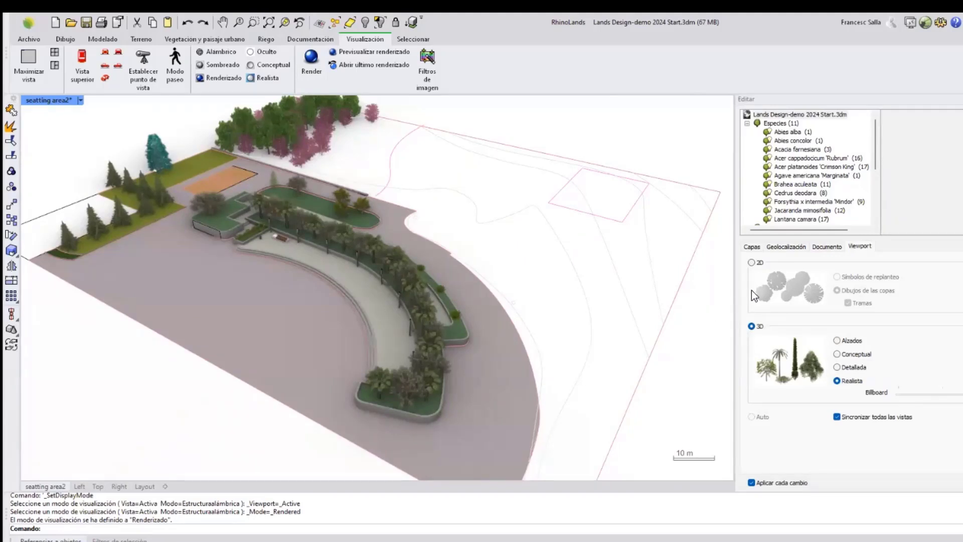
Switch the plant representation to 2D canopy drawings with hatches.
click(752, 262)
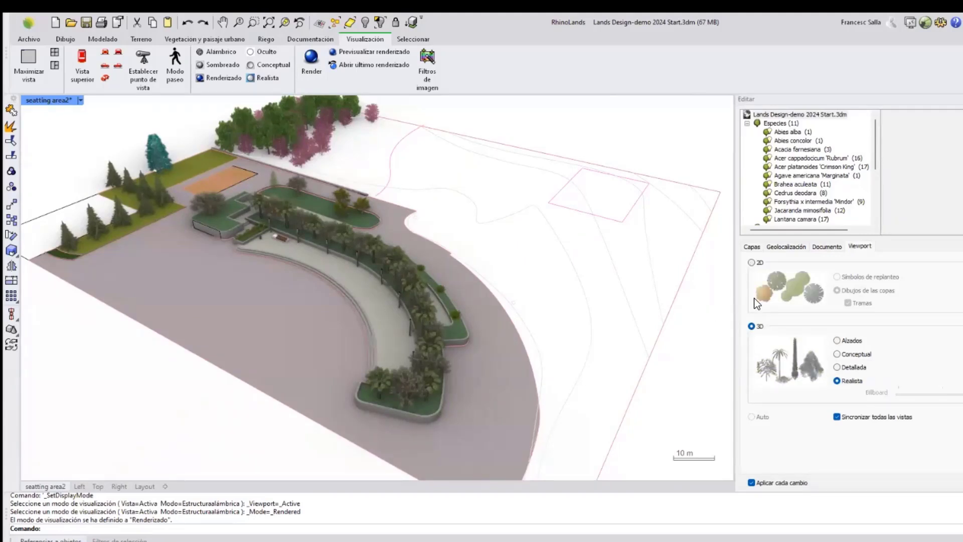
click(752, 262)
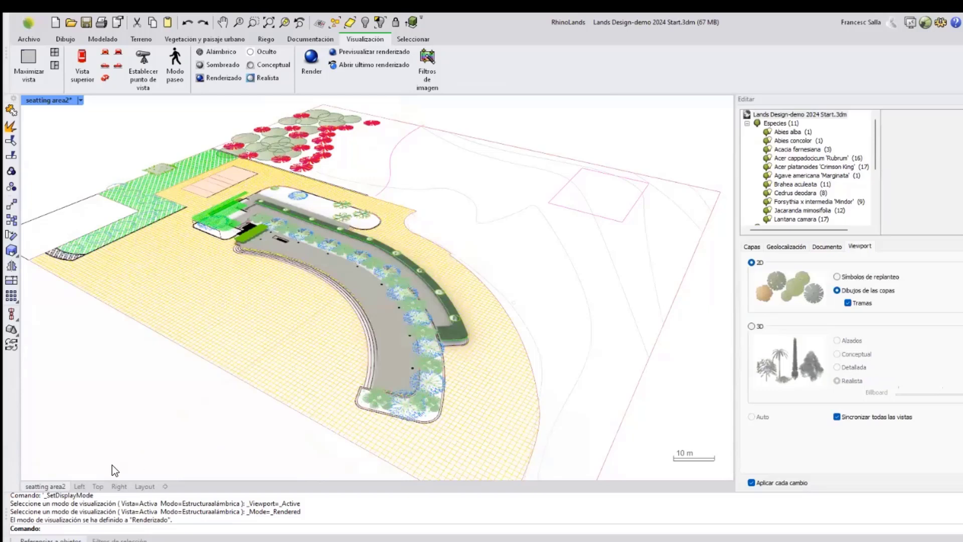
Inspect the 2D plant layout in the Top view by zooming and panning across the site.
click(95, 490)
scroll(203, 372, down, 10)
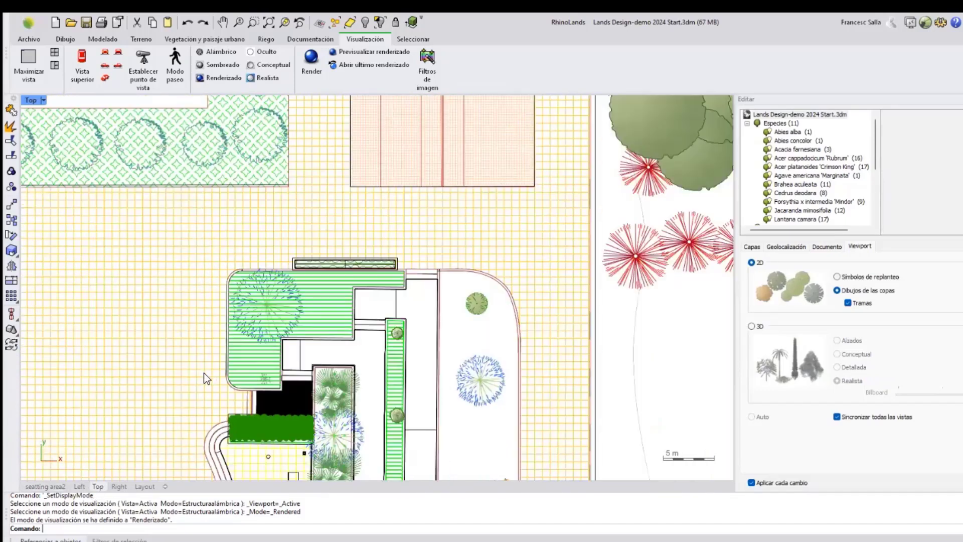
scroll(204, 372, down, 10)
right_drag(204, 372, 230, 293)
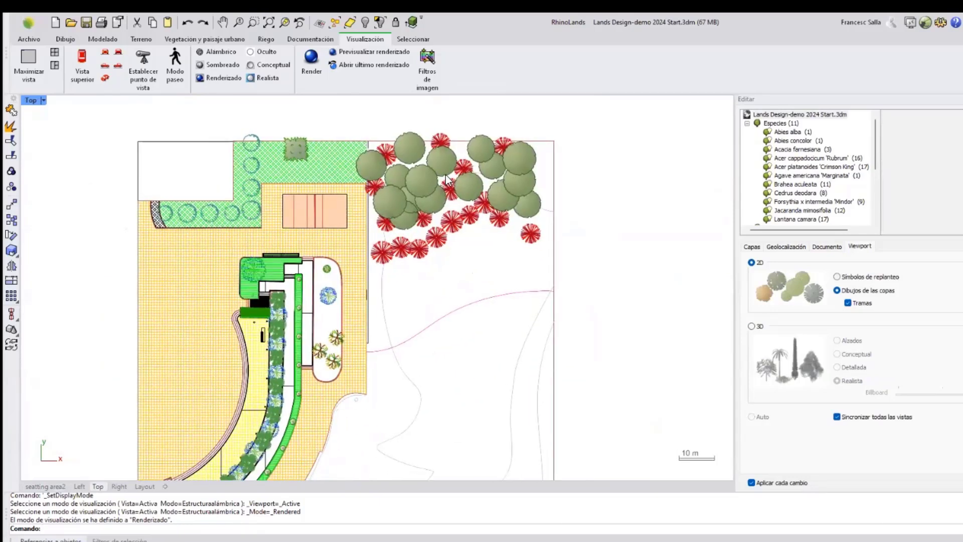
right_drag(493, 266, 494, 265)
scroll(230, 278, up, 5)
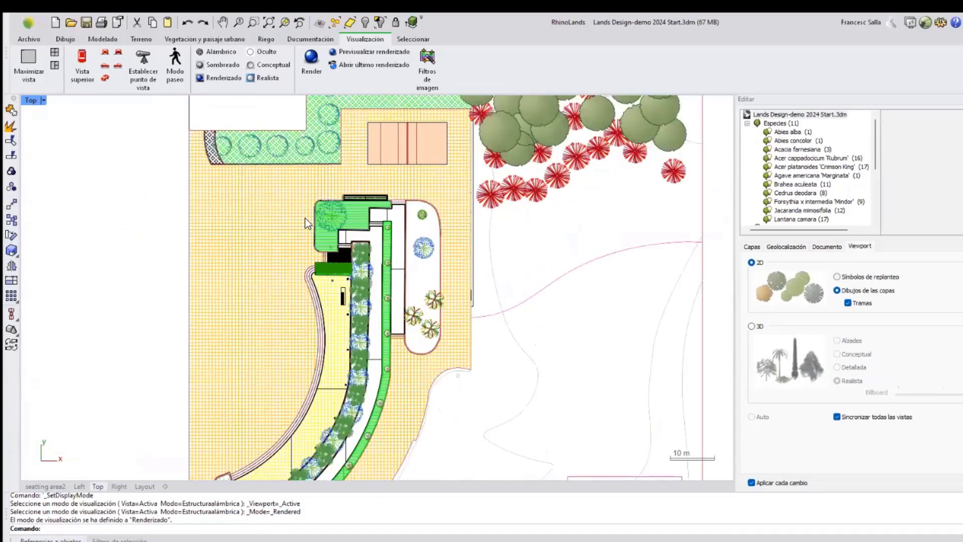
scroll(229, 227, down, 3)
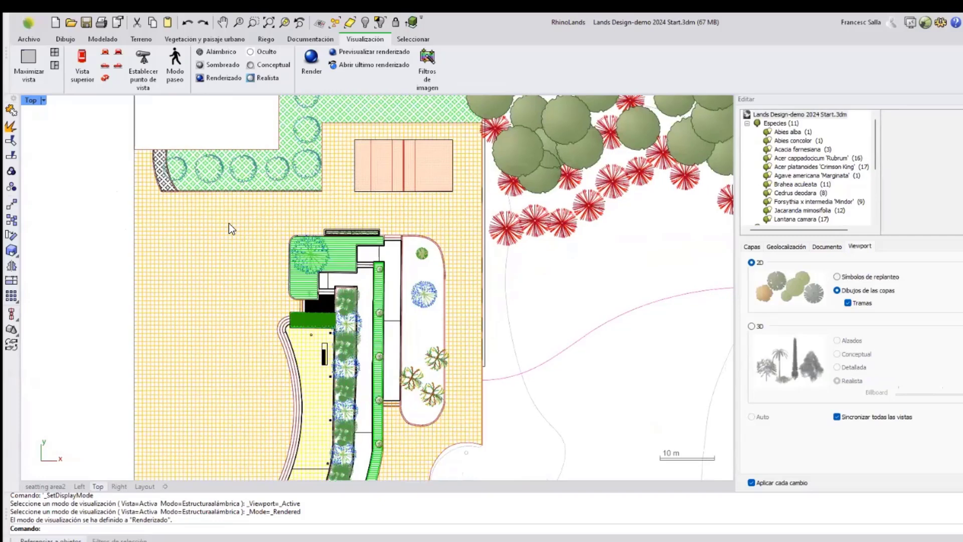
scroll(229, 230, down, 3)
right_drag(296, 265, 302, 215)
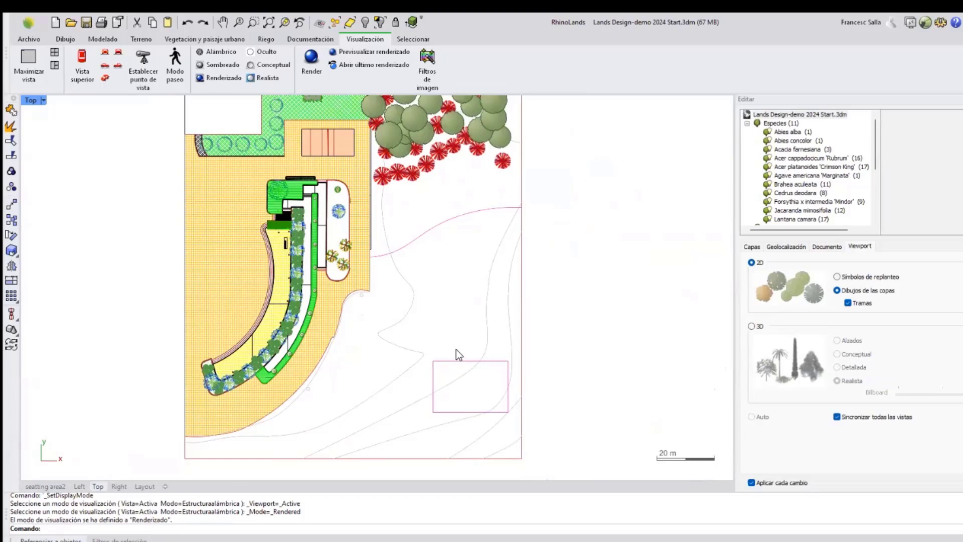
right_drag(459, 274, 447, 276)
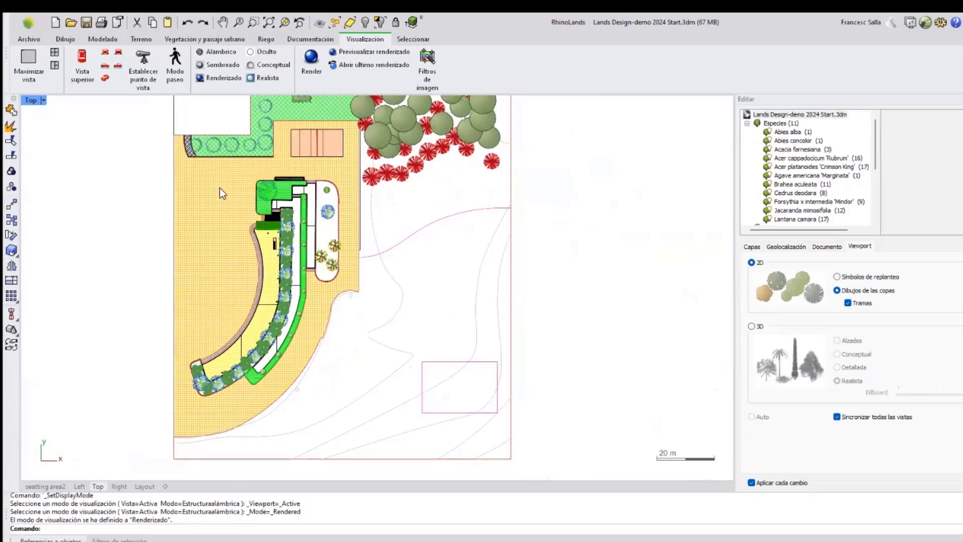
Restore the four-viewport layout and enlarge the upper row of viewports.
double_click(35, 100)
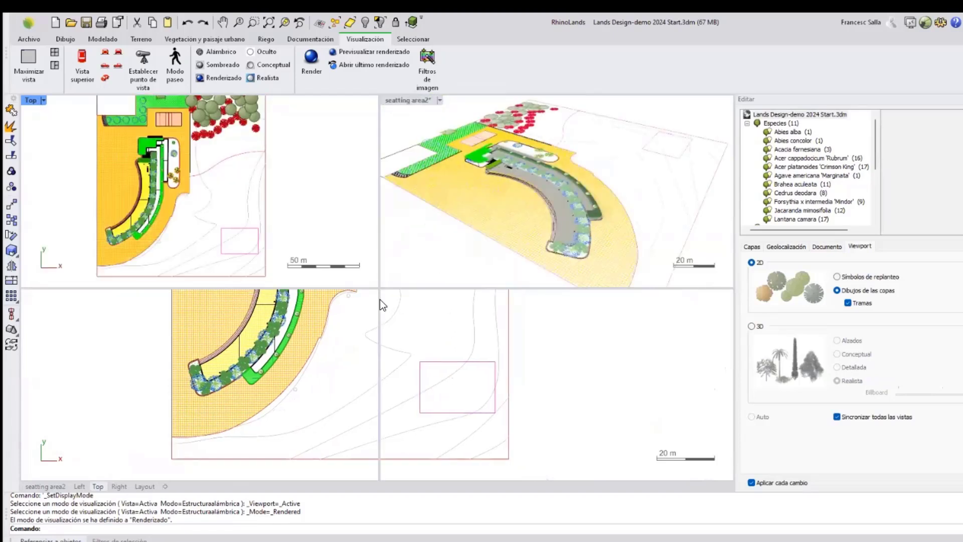
drag(380, 289, 381, 329)
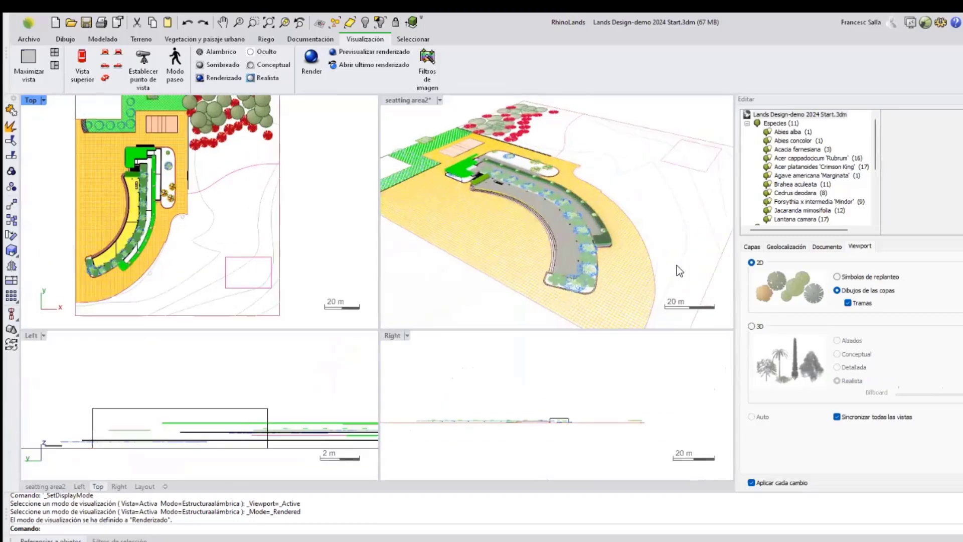
right_drag(585, 249, 478, 224)
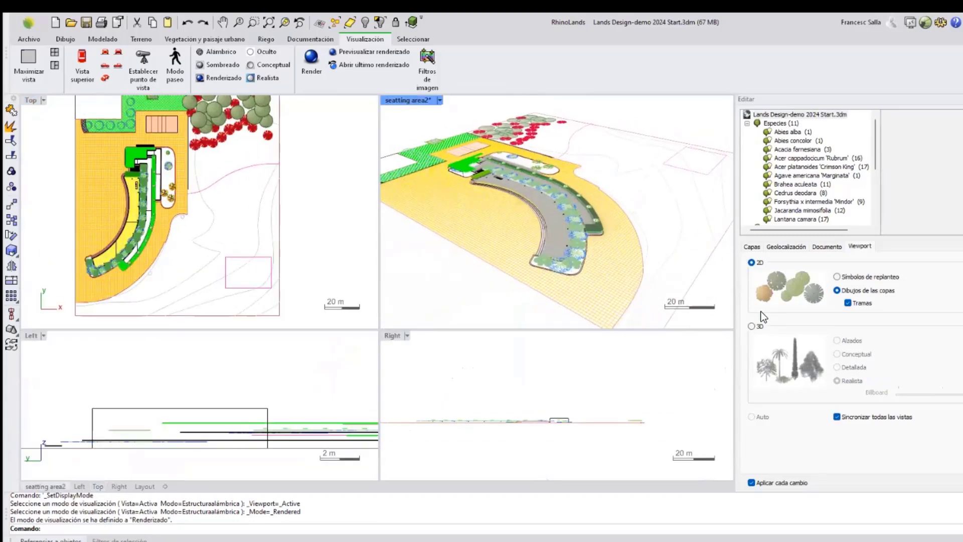
Switch plant representation to realistic 3D, then set only the Top view back to 2D canopy drawings.
click(751, 327)
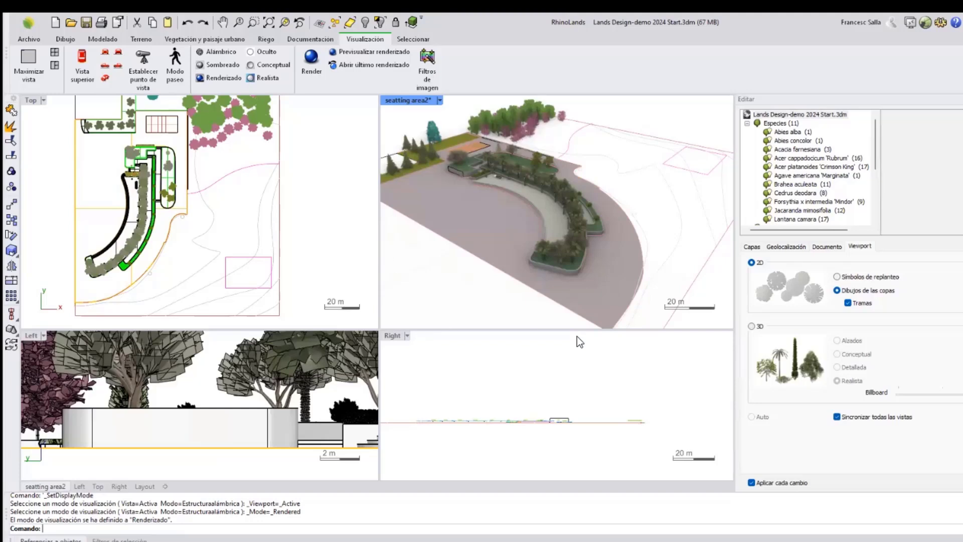
click(751, 326)
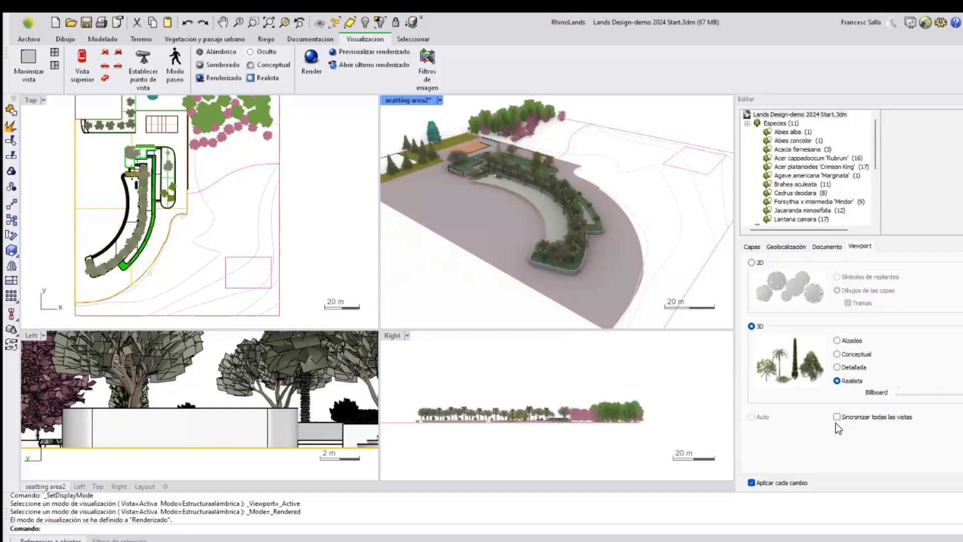
click(322, 210)
scroll(282, 204, down, 4)
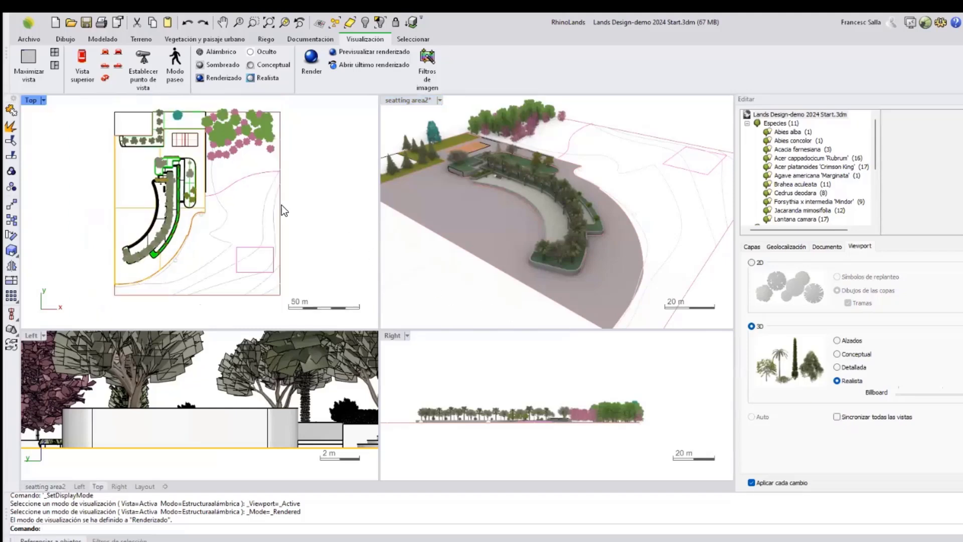
right_drag(262, 187, 237, 189)
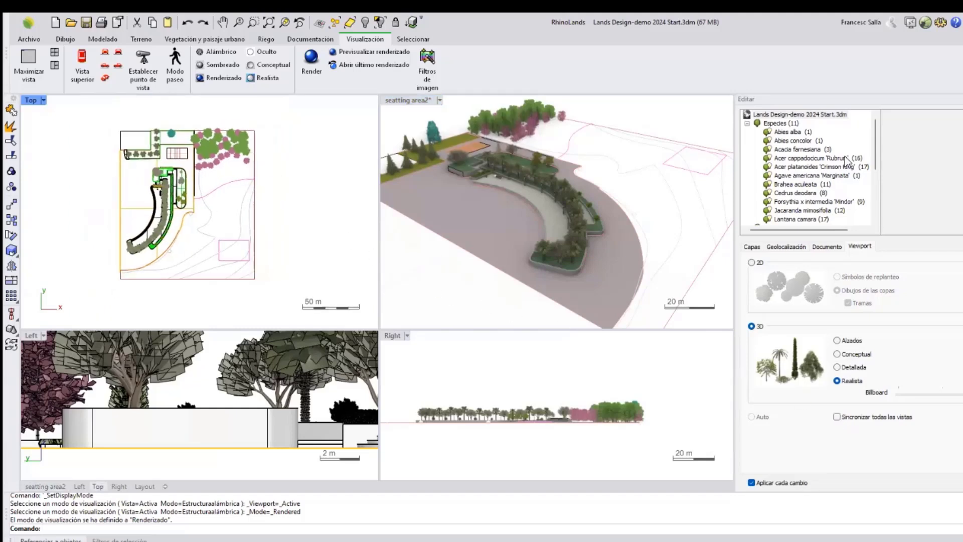
click(752, 262)
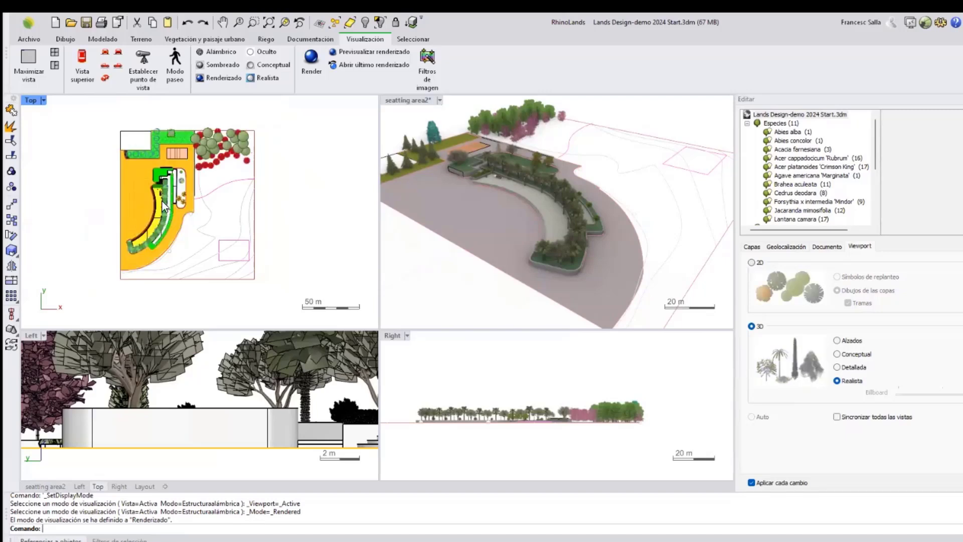
scroll(159, 152, up, 2)
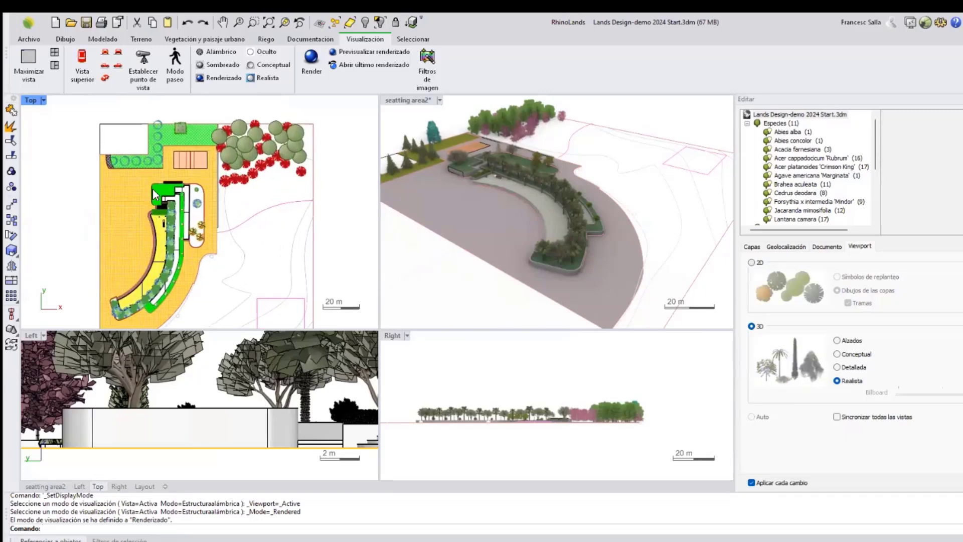
Maximize the perspective view and cycle its 3D plant style through Alzados, Conceptual and Detallada.
click(586, 248)
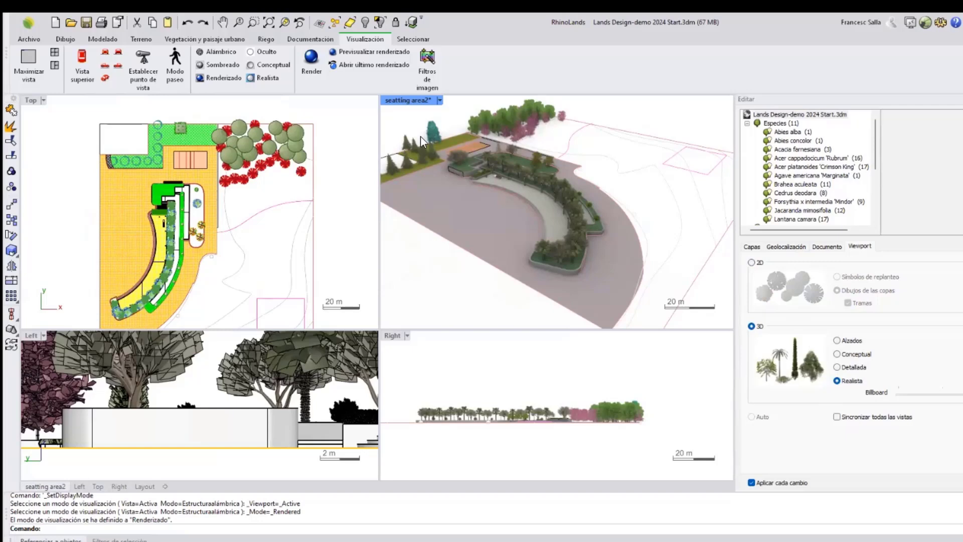
double_click(407, 100)
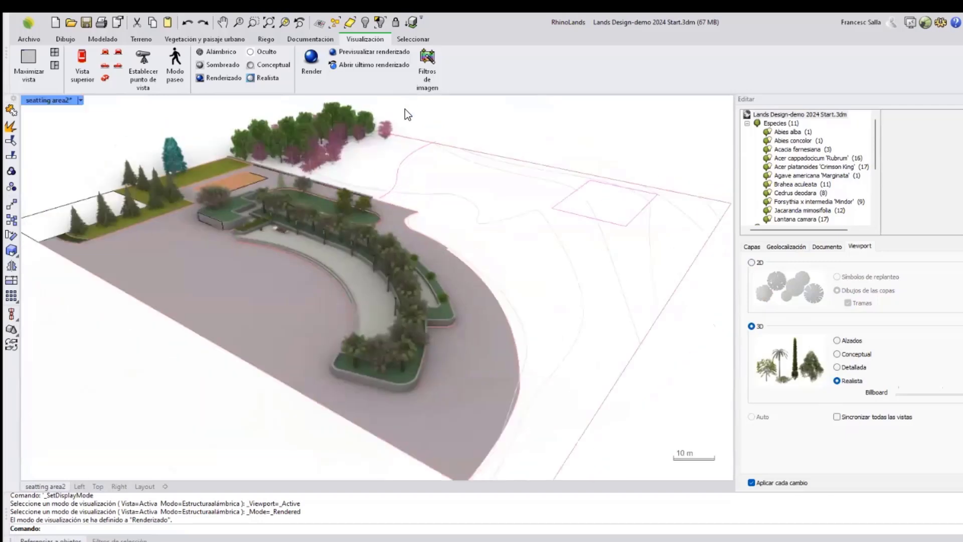
right_drag(457, 273, 452, 267)
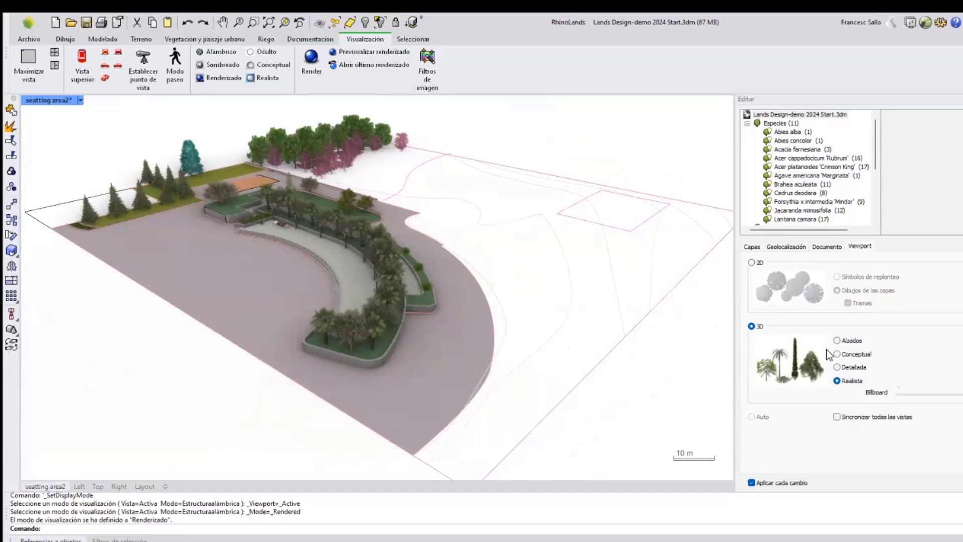
click(837, 340)
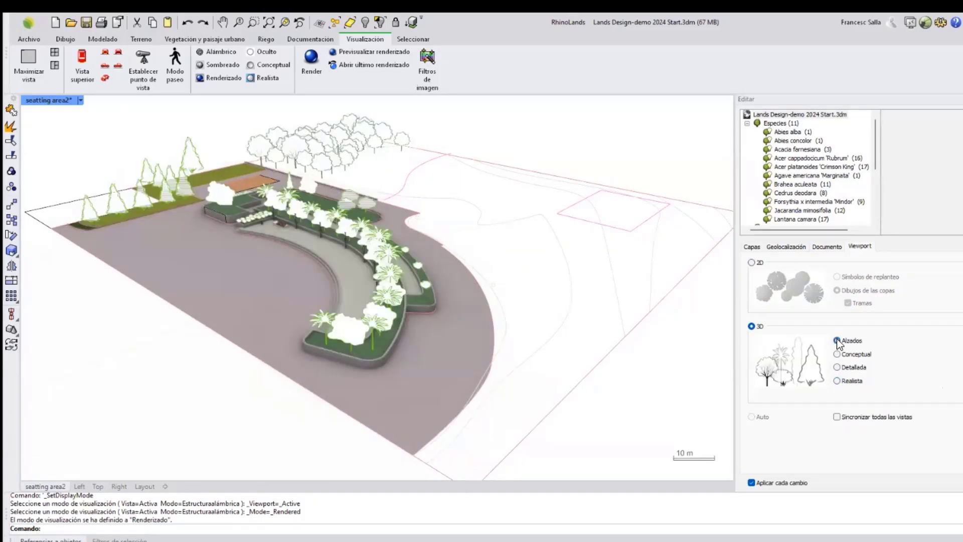
right_drag(434, 266, 394, 291)
click(837, 354)
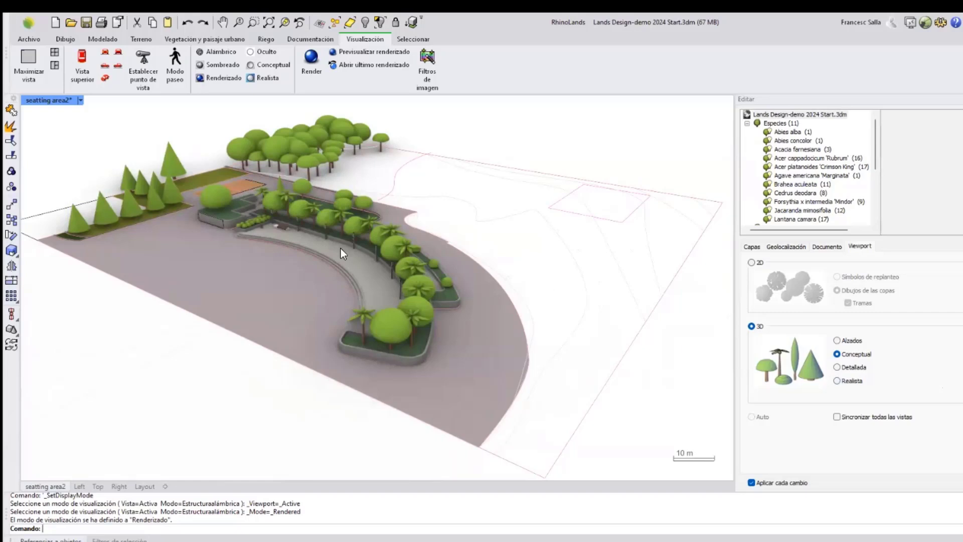
click(837, 367)
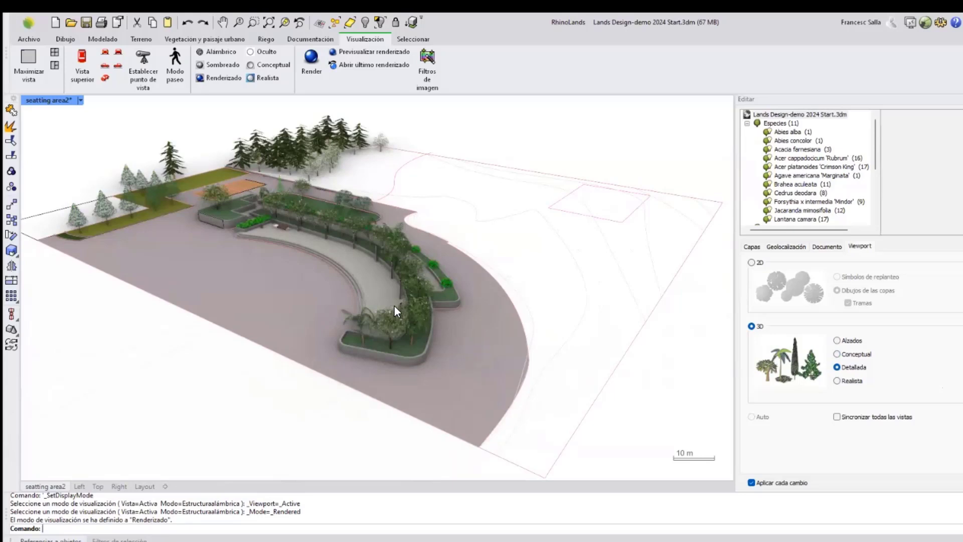
Zoom into the curved bed and select its plant row to examine the row parameters.
scroll(426, 271, up, 10)
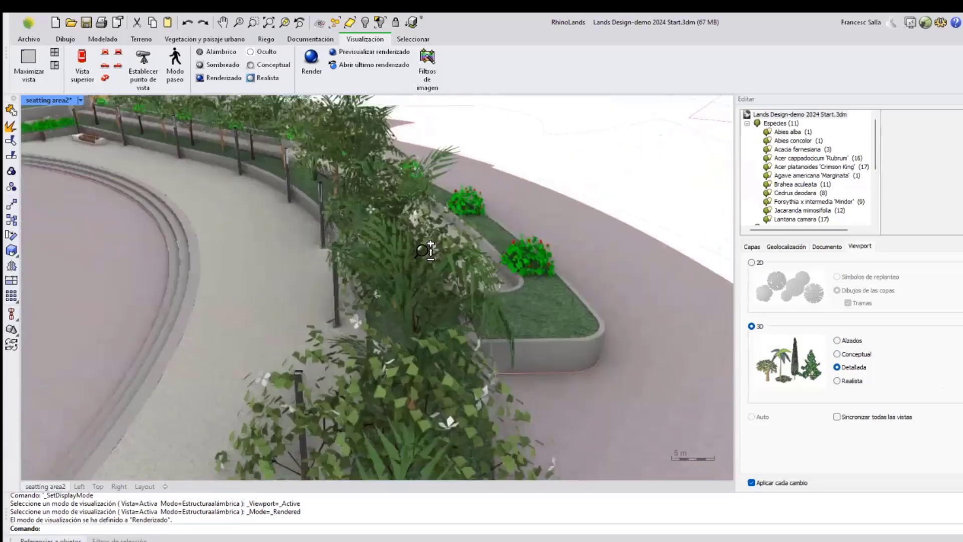
scroll(423, 265, down, 10)
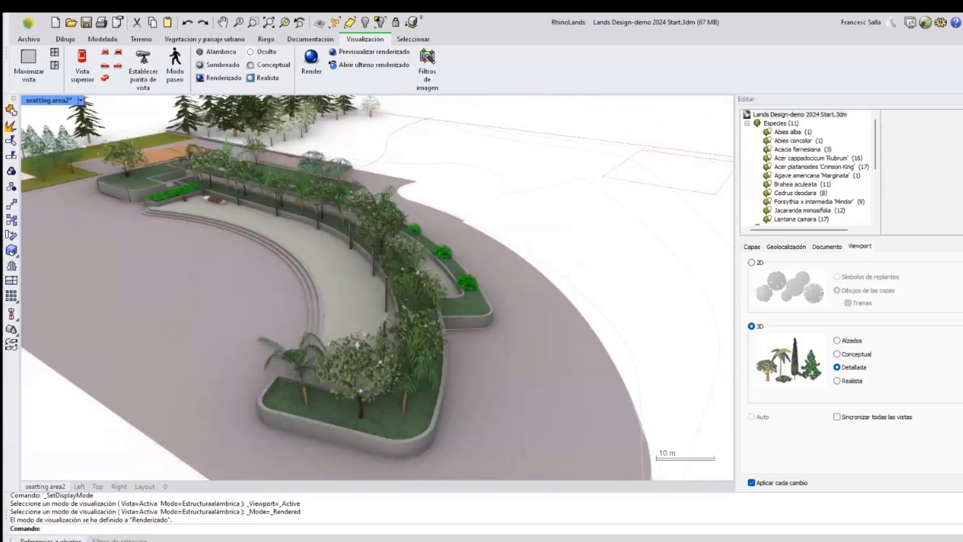
right_drag(462, 347, 454, 318)
scroll(458, 343, down, 2)
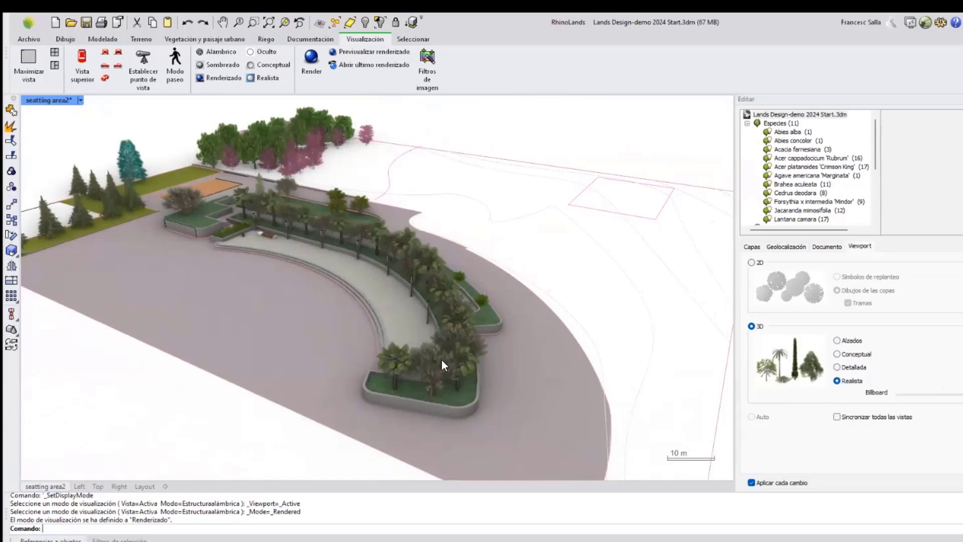
click(419, 358)
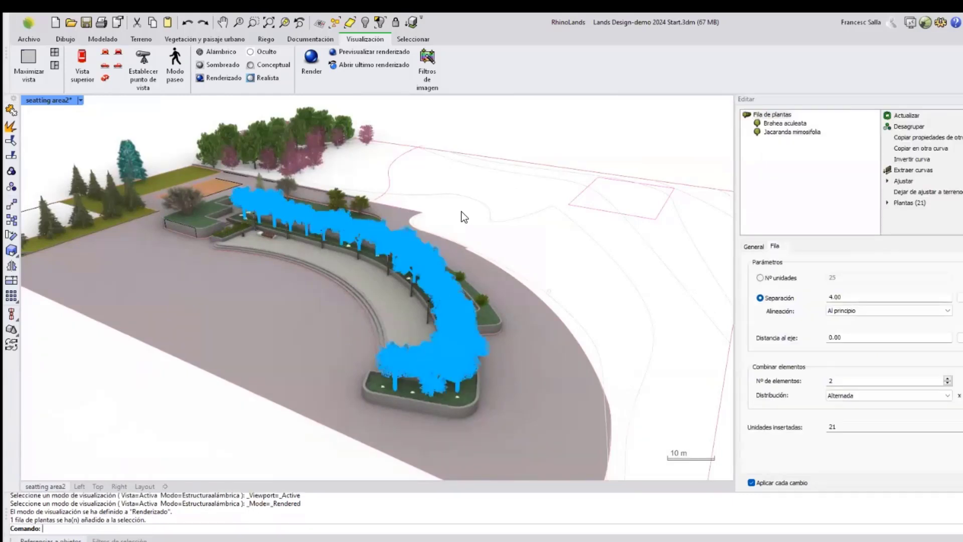
click(483, 134)
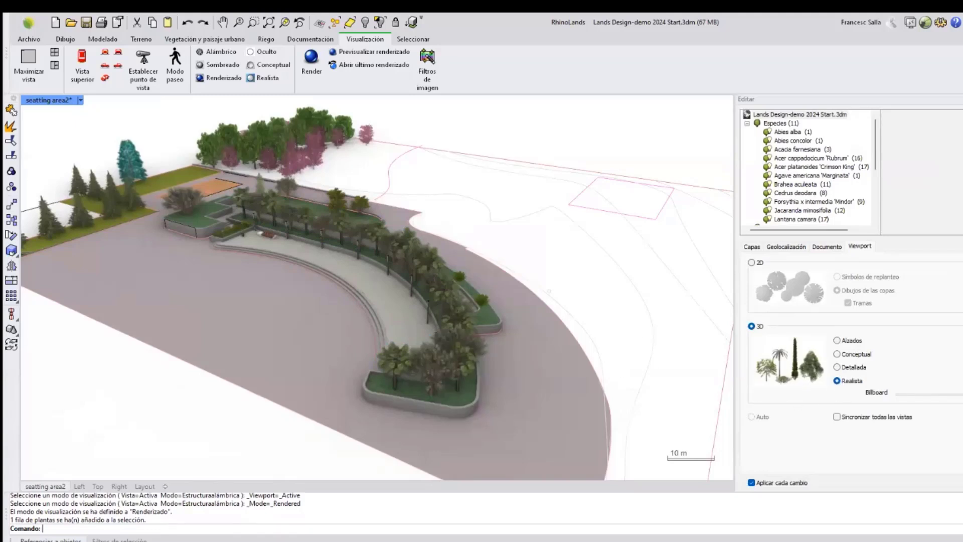
Set the realistic plants' Billboard level to its minimum and orbit around the selected plant row.
drag(961, 394, 899, 394)
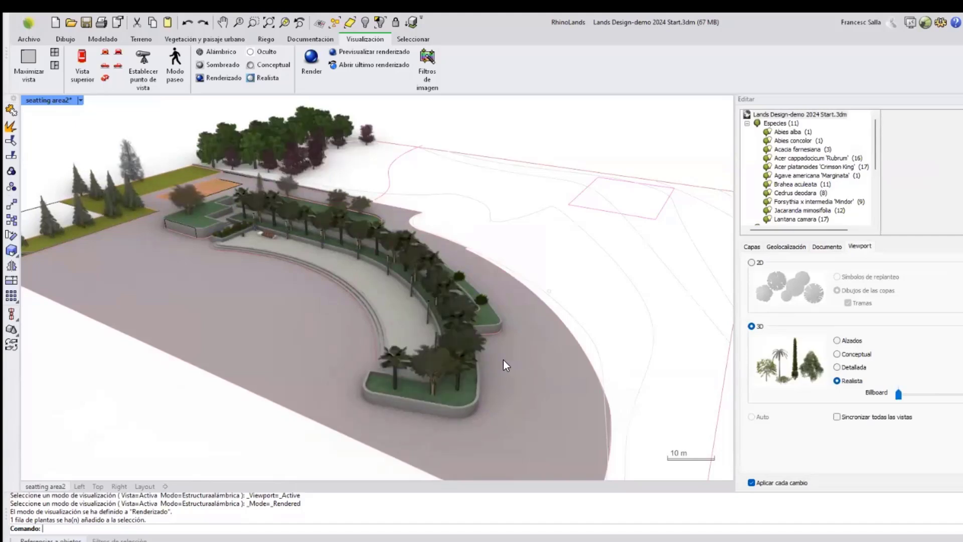
shift+click(435, 365)
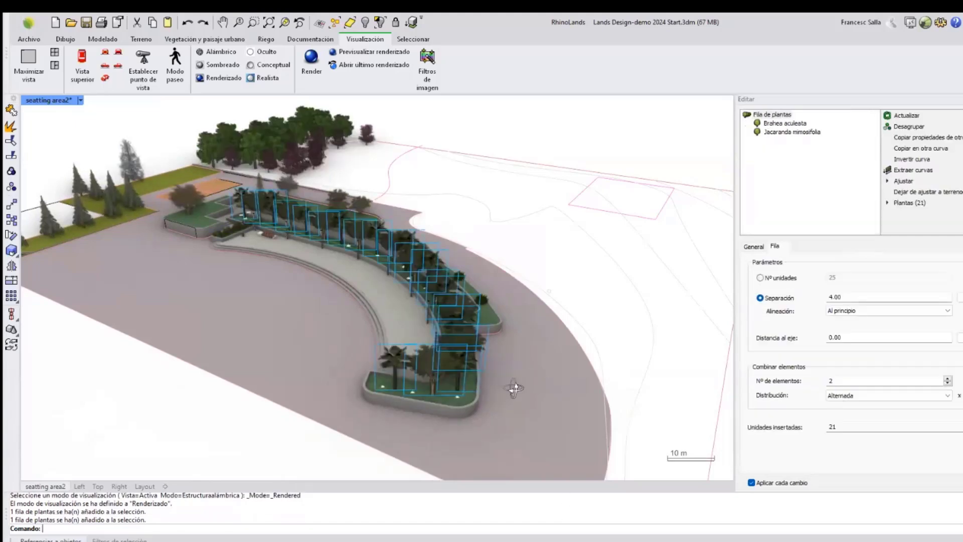
right_drag(511, 389, 470, 352)
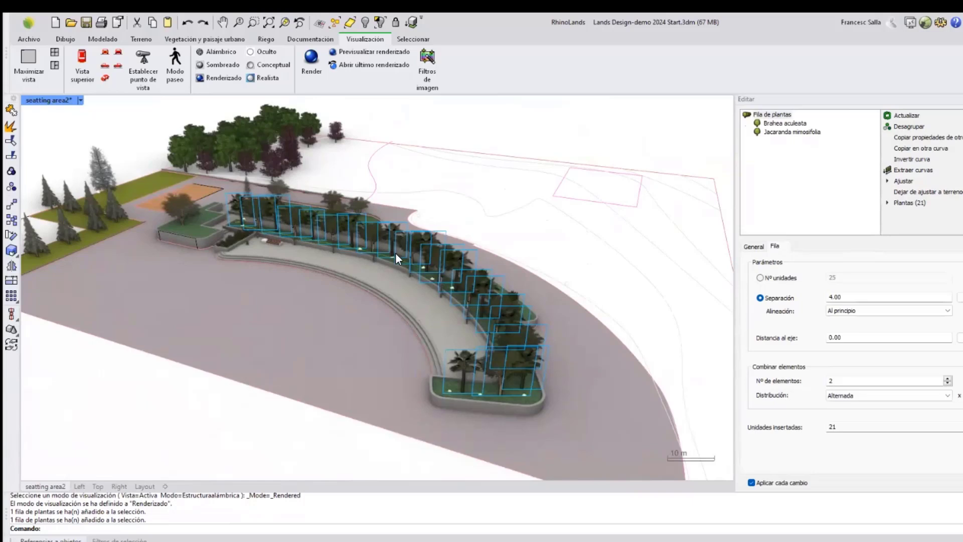
right_drag(395, 253, 391, 257)
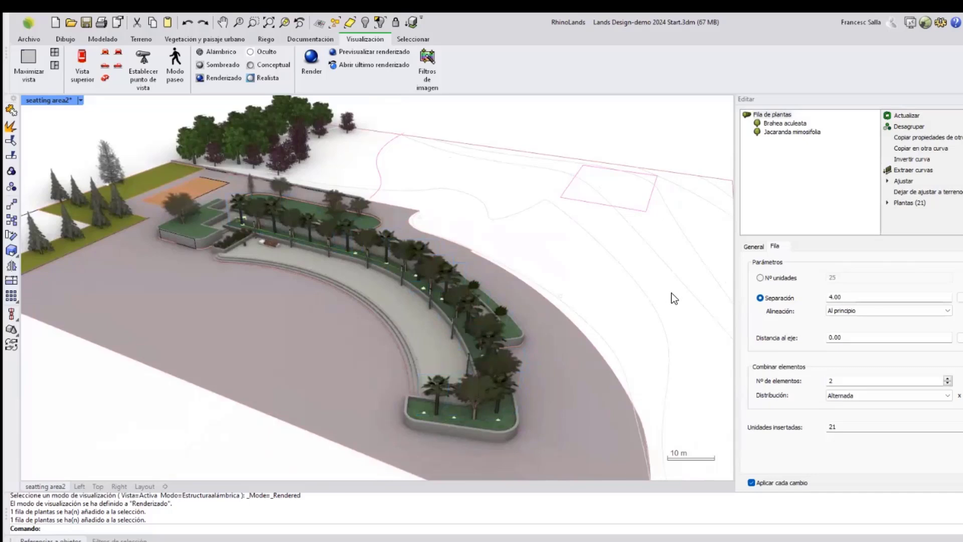
click(598, 278)
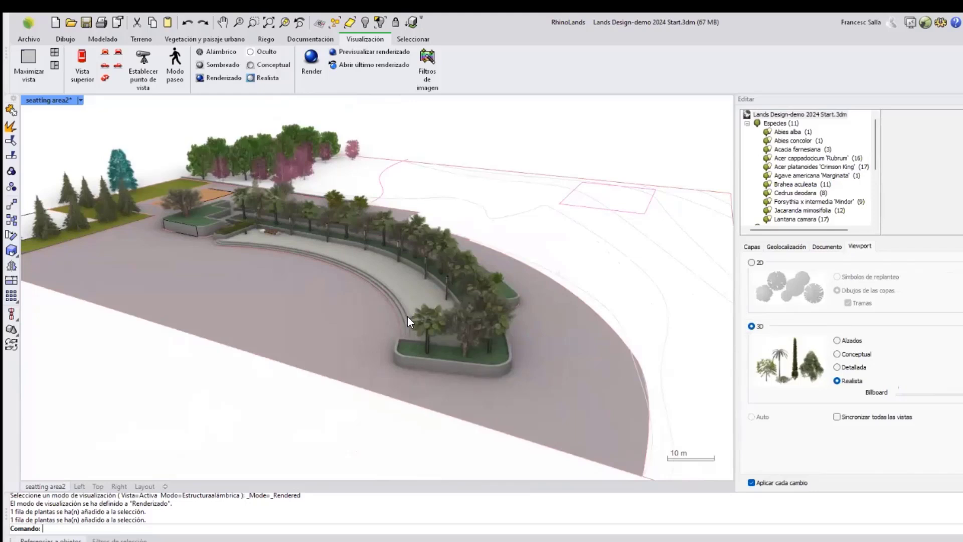
Select the Acer platanoides 'Crimson King' species in the species list to show its properties.
right_drag(401, 278, 414, 300)
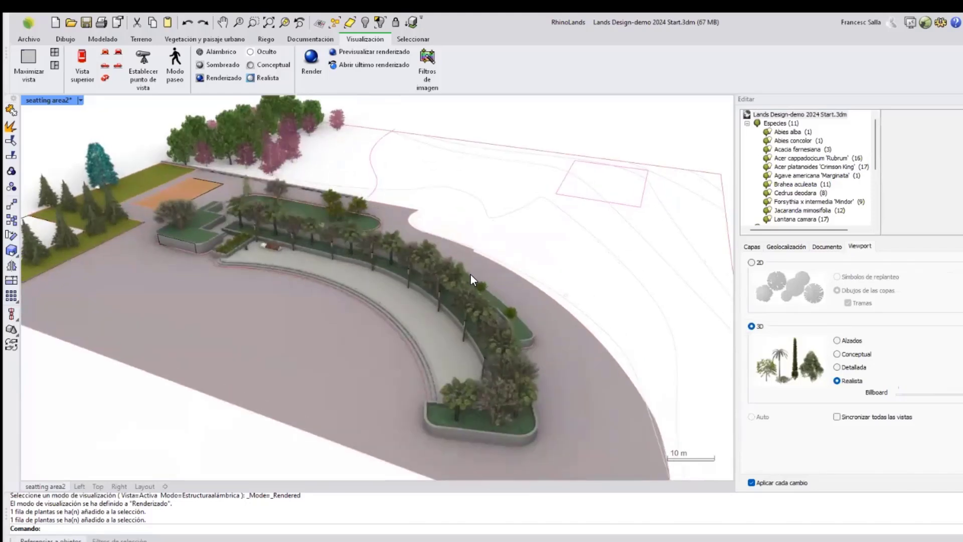
right_drag(537, 307, 254, 245)
scroll(188, 198, up, 3)
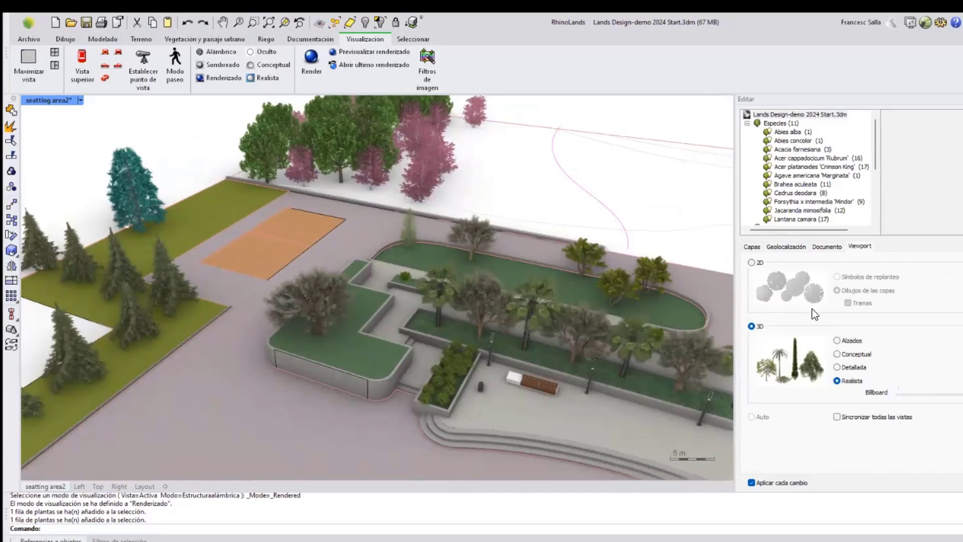
click(785, 141)
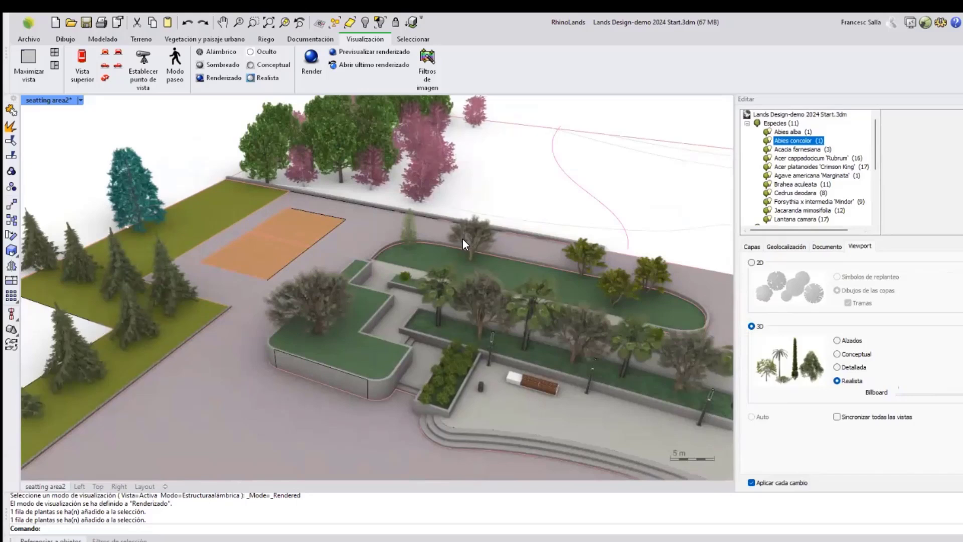
scroll(463, 238, down, 3)
click(790, 166)
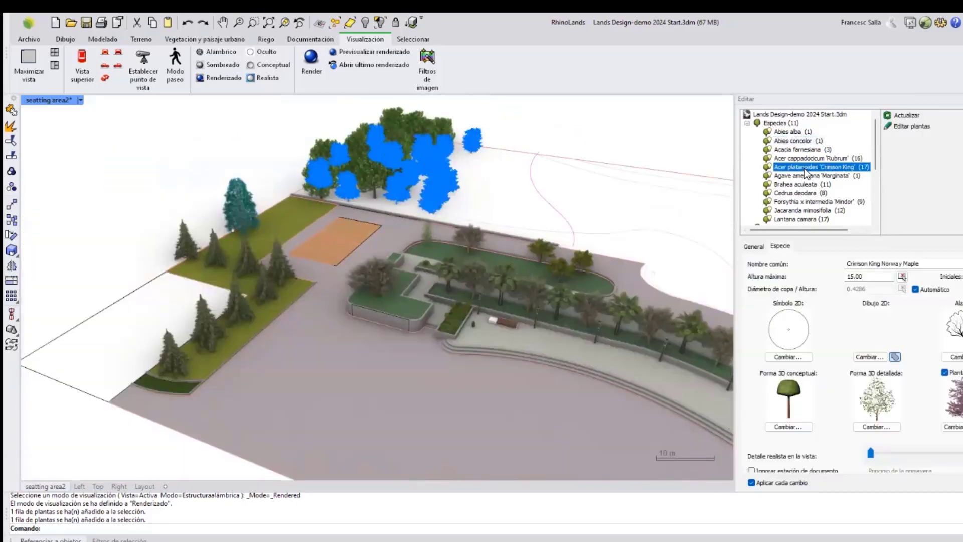
click(769, 166)
Browse the plant library for a replacement 2D symbol and cancel without choosing one.
click(794, 356)
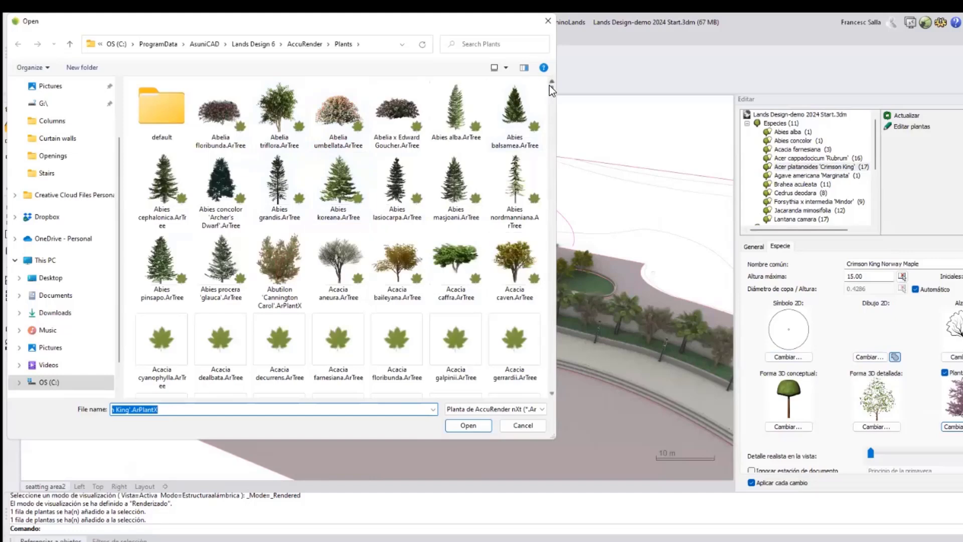
drag(551, 87, 551, 122)
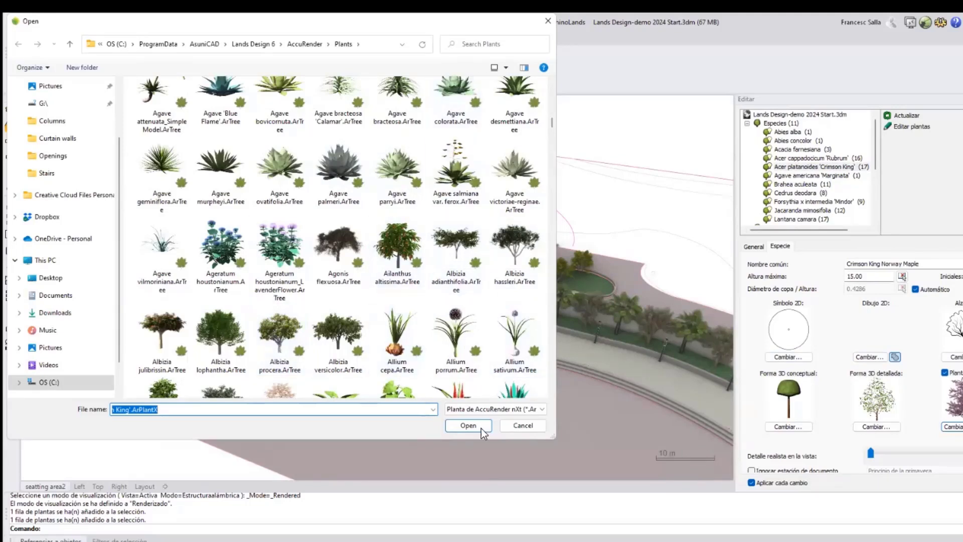
click(523, 425)
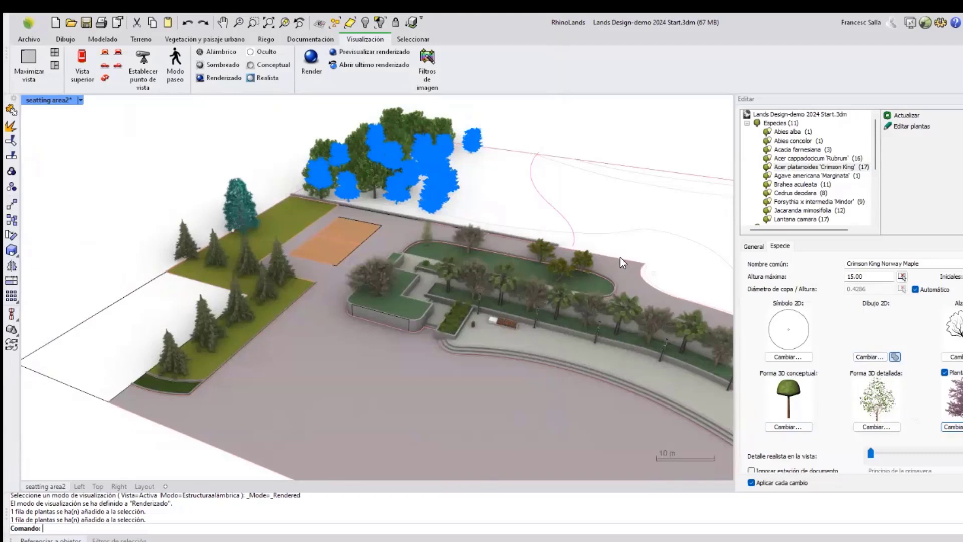
Zoom toward the lawn beside the orange court and open the Insert Plant dialog's species list.
click(585, 203)
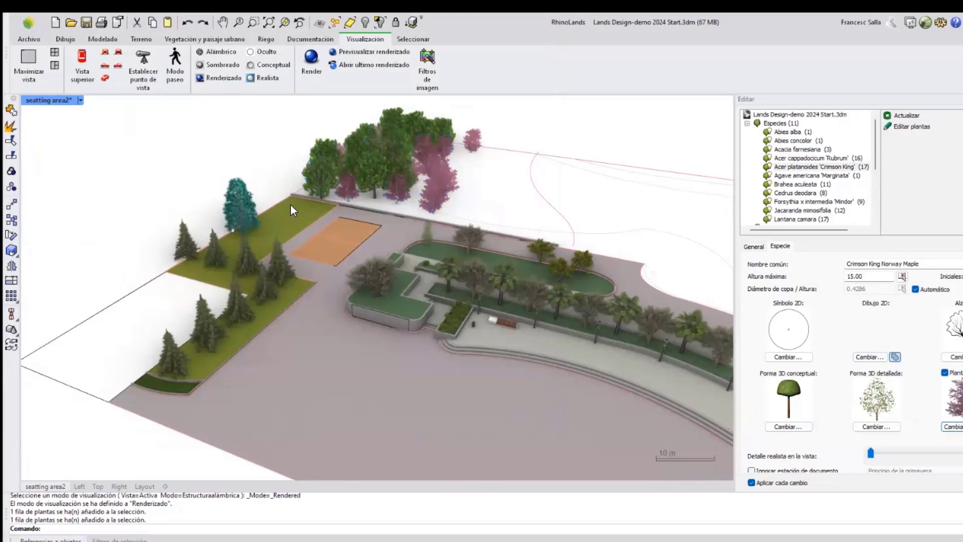
click(288, 177)
right_drag(288, 177, 285, 215)
click(221, 39)
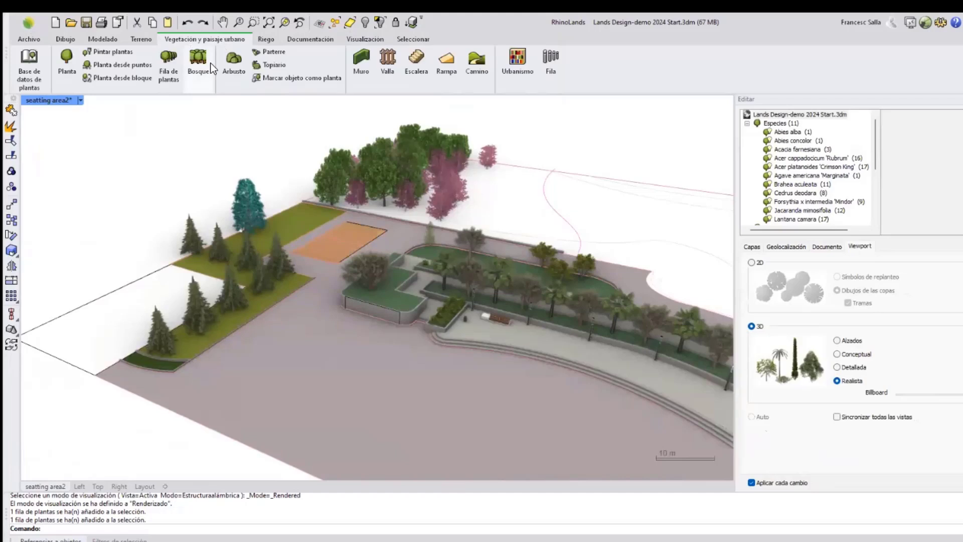
scroll(301, 197, up, 10)
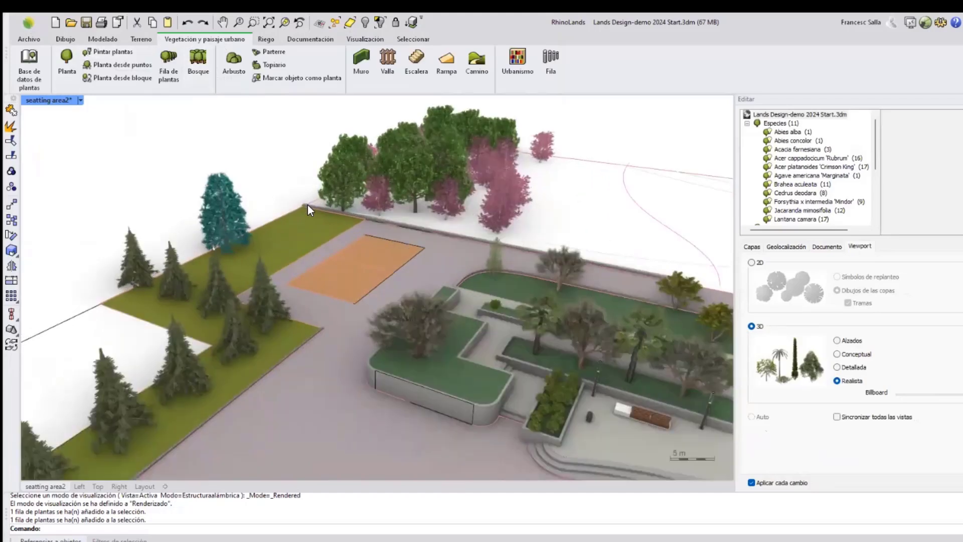
scroll(313, 225, up, 3)
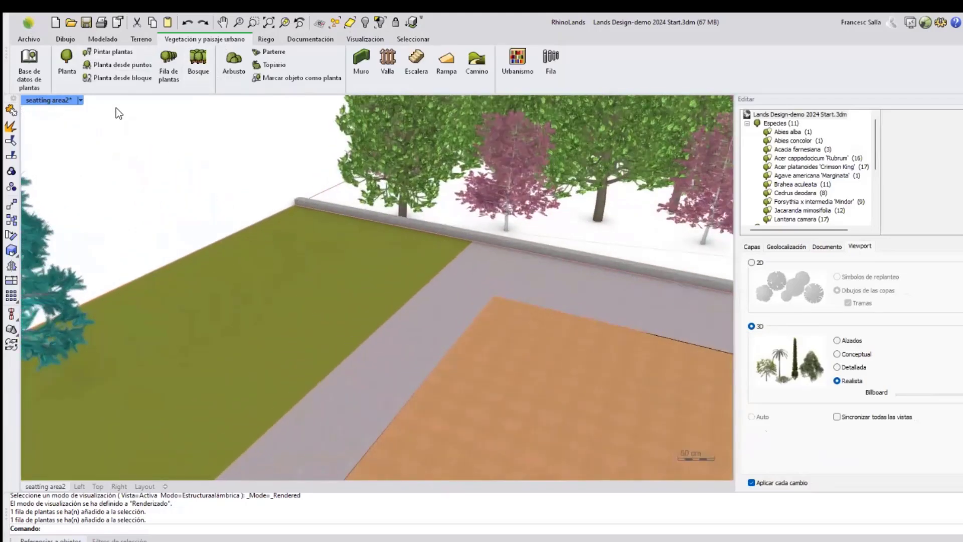
click(66, 59)
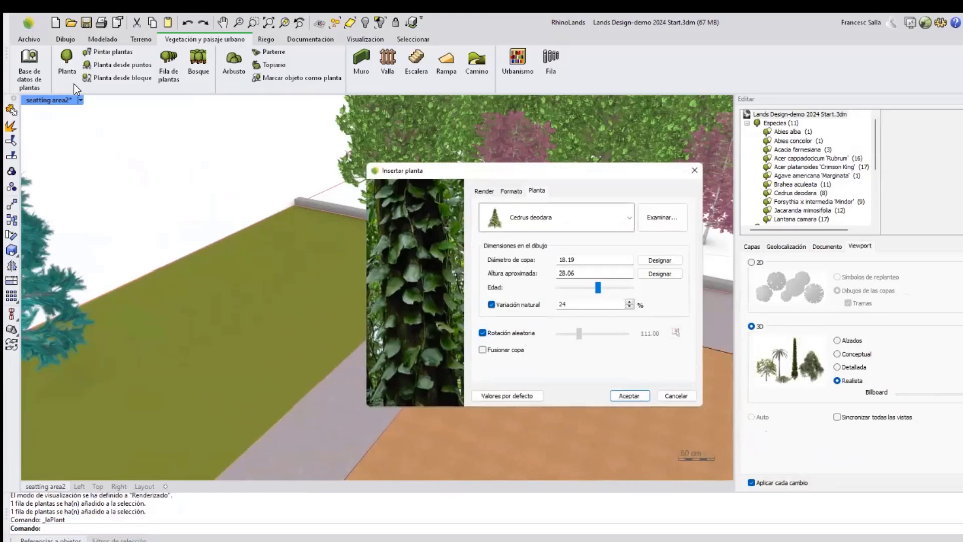
click(630, 224)
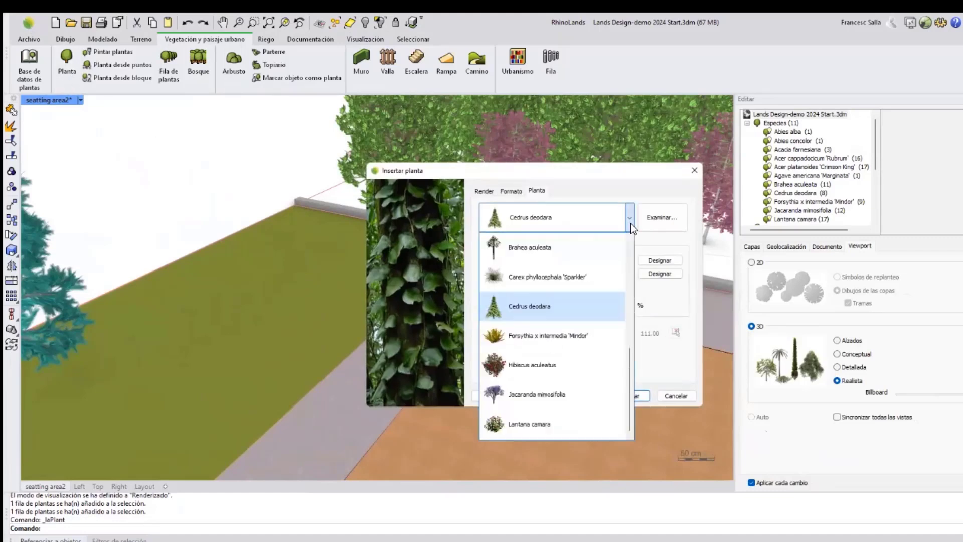
drag(629, 381, 630, 352)
click(636, 188)
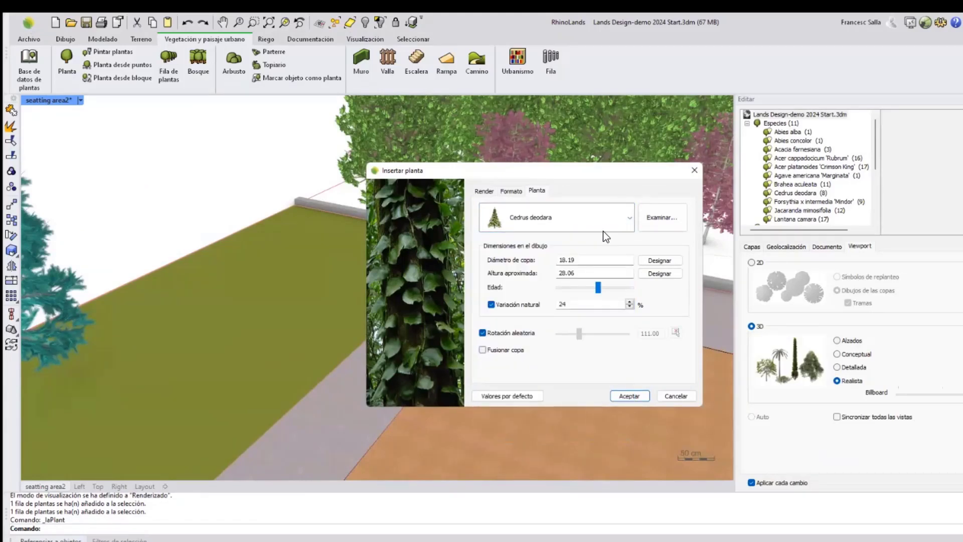
Open the plant database, filter it by the Acuática plant type, and clear the filters again.
click(655, 218)
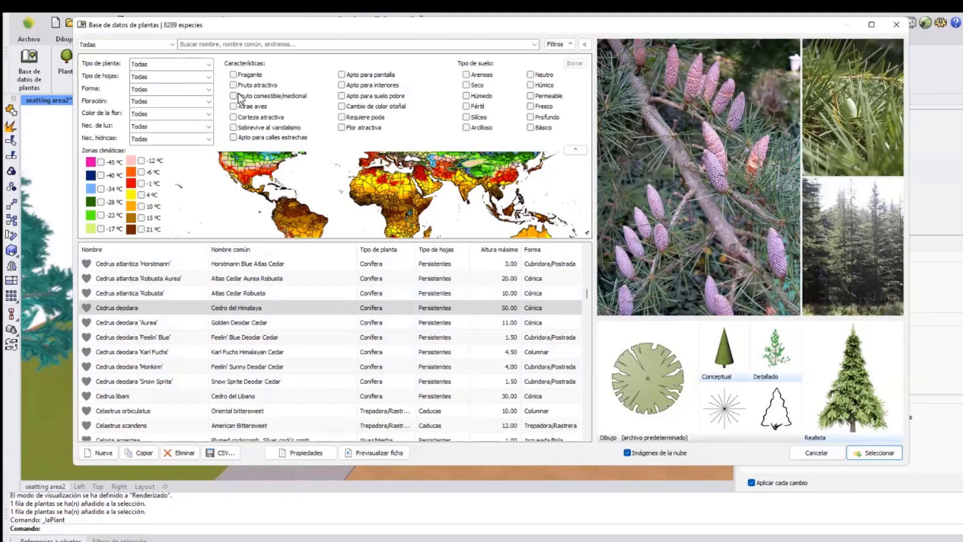
click(208, 64)
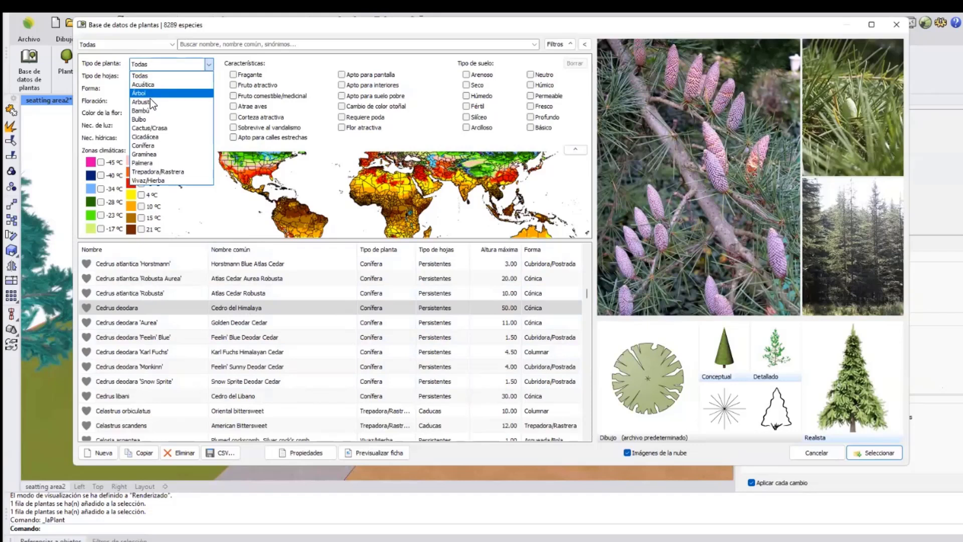
click(151, 83)
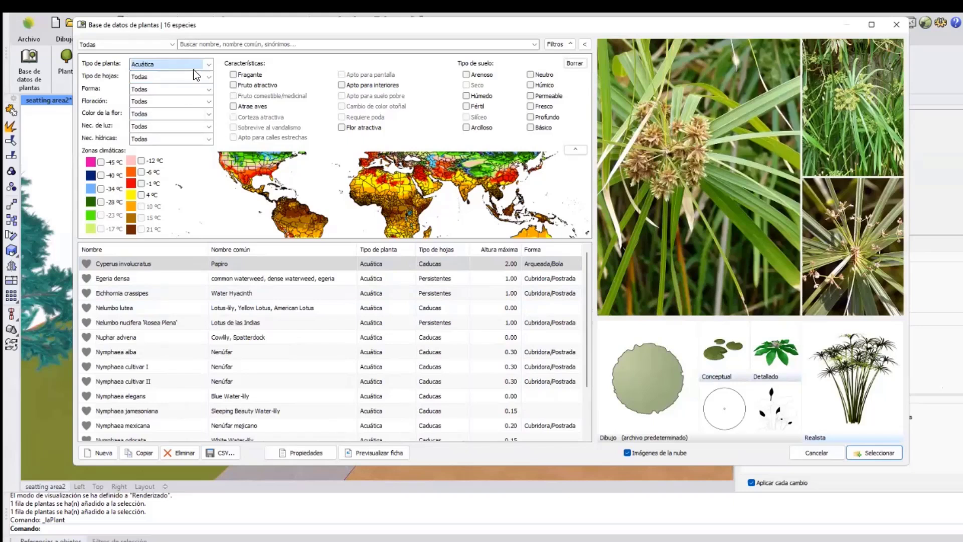
click(574, 65)
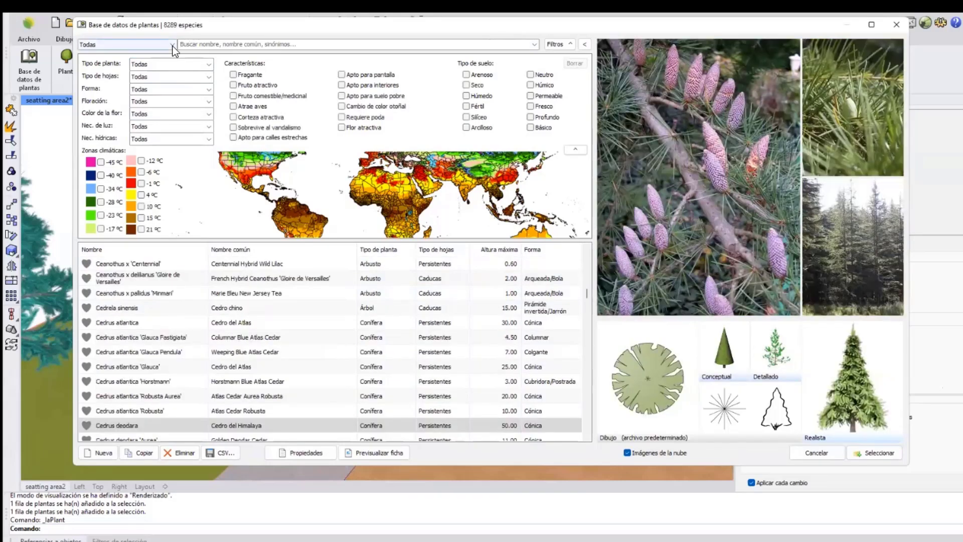
Restrict the plant database list to species Con renderizado.
click(173, 46)
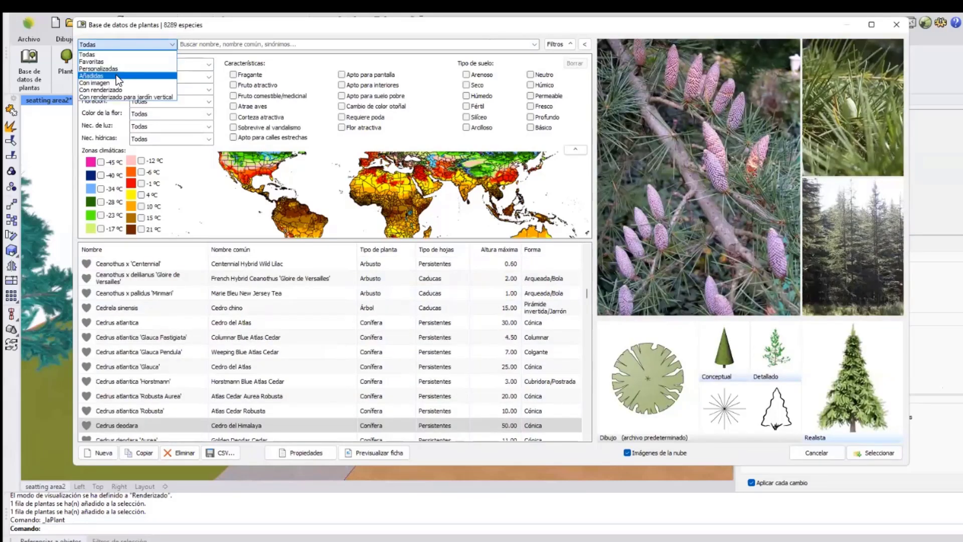
click(95, 90)
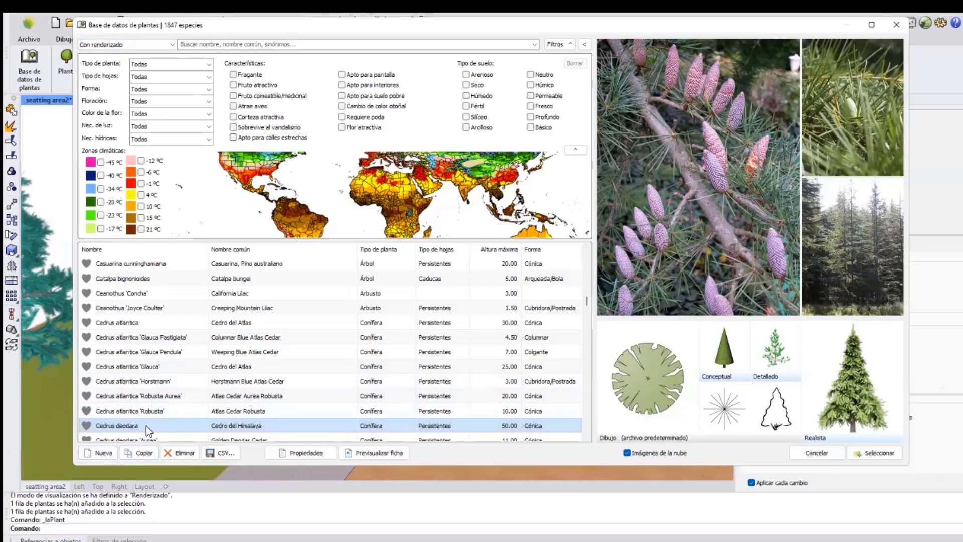
Create a new species and look through its species data, morphology, characteristics and representation property tabs.
click(104, 453)
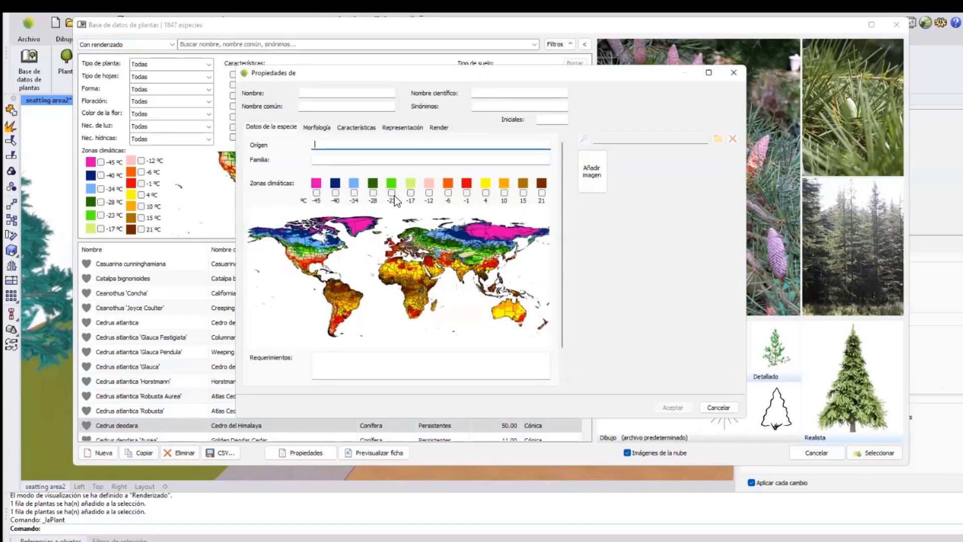
drag(373, 79, 313, 132)
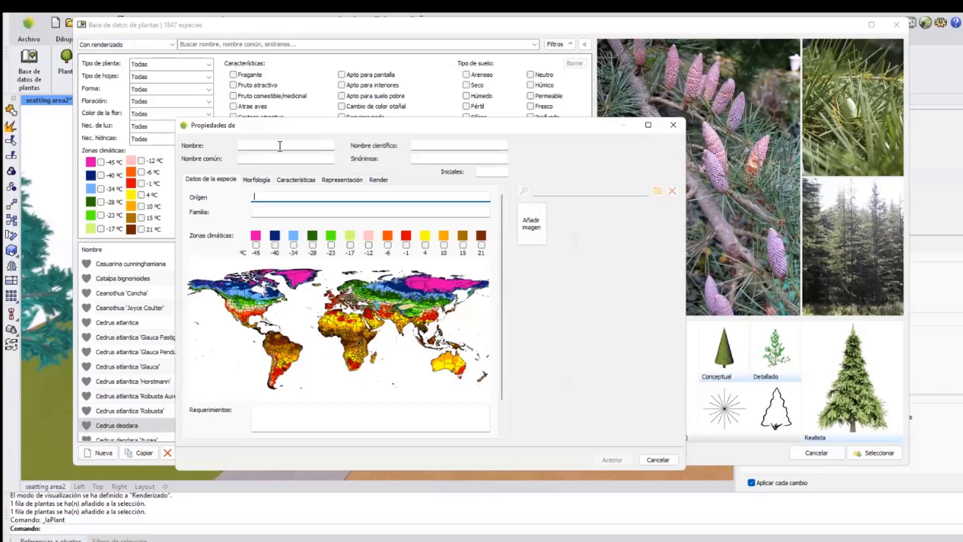
click(279, 147)
click(275, 158)
click(255, 180)
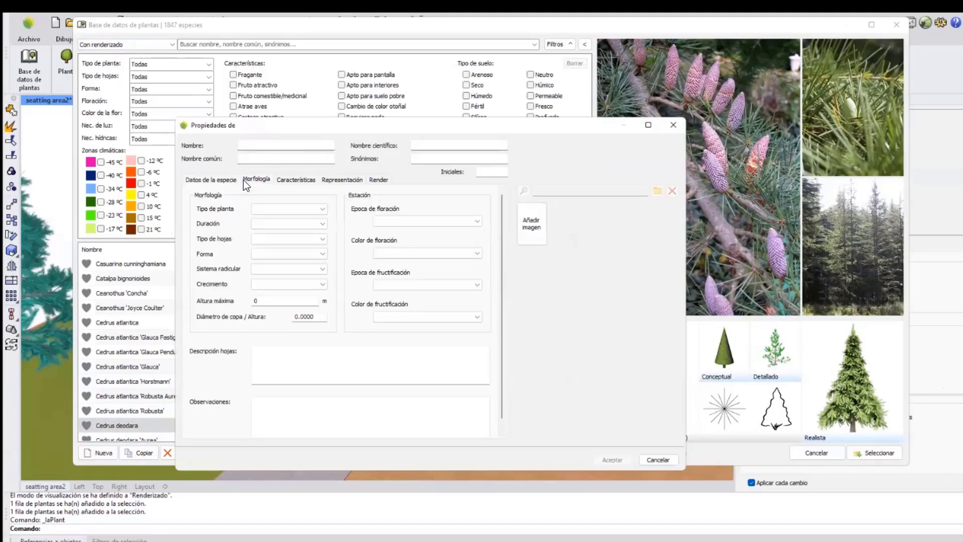
click(295, 180)
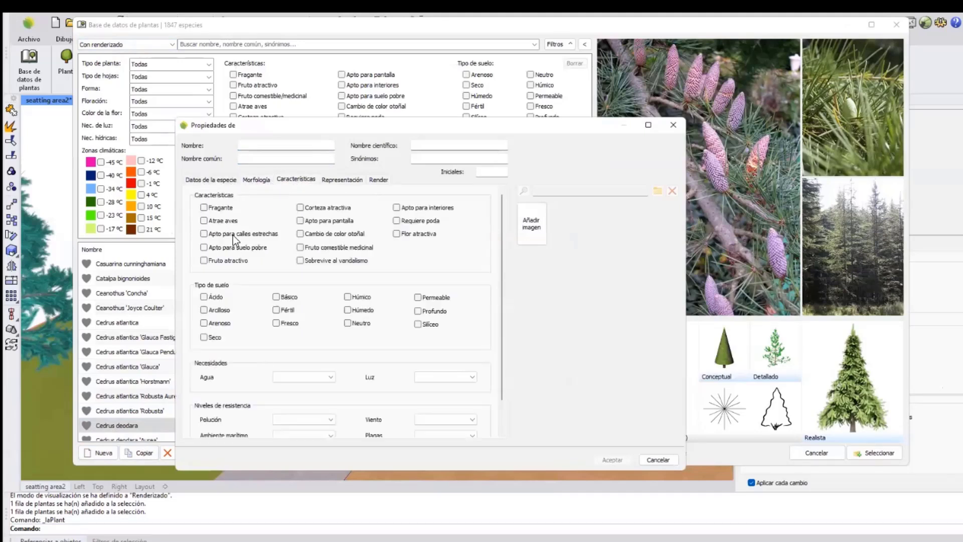
click(345, 182)
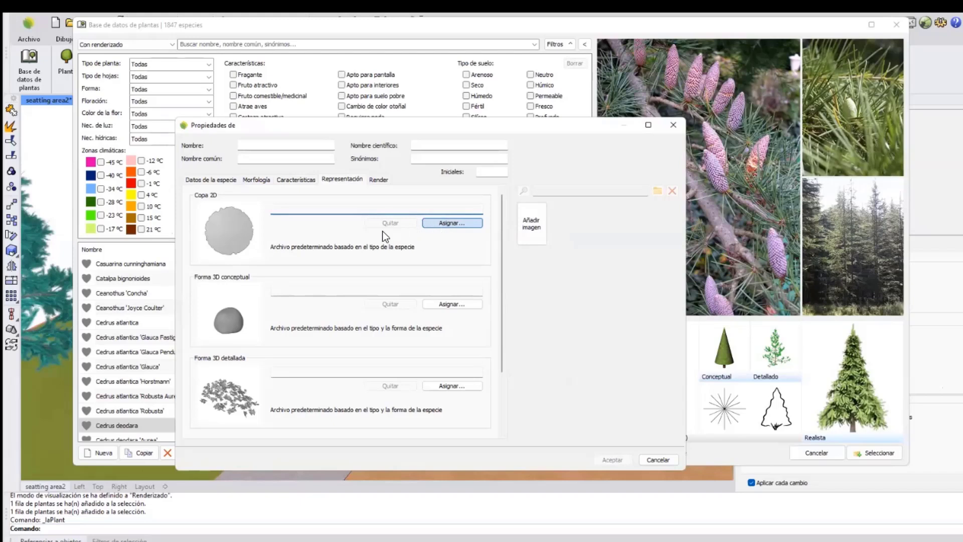
Browse the crown library for a 2D crown, cancel it, view the Render tab, and cancel the new species.
click(438, 224)
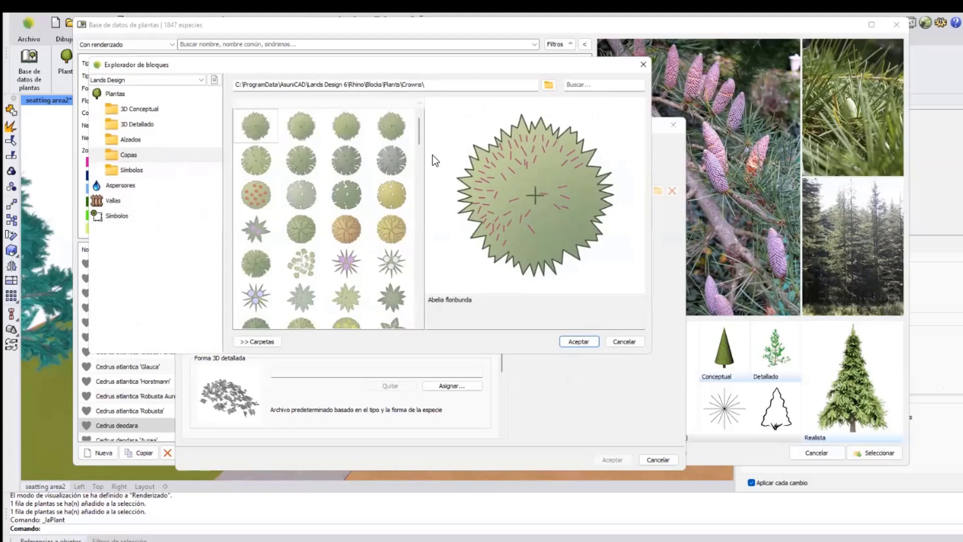
drag(420, 133, 415, 203)
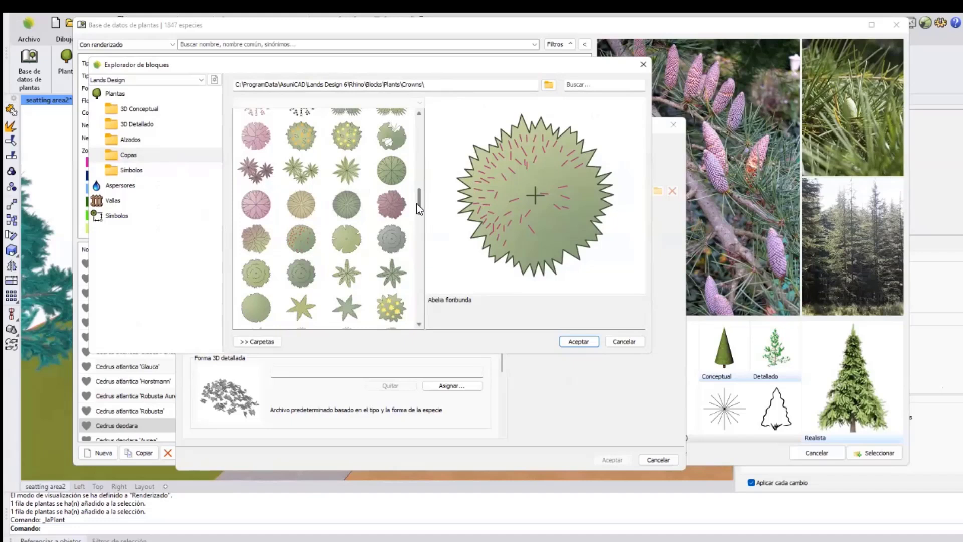
drag(416, 204, 414, 272)
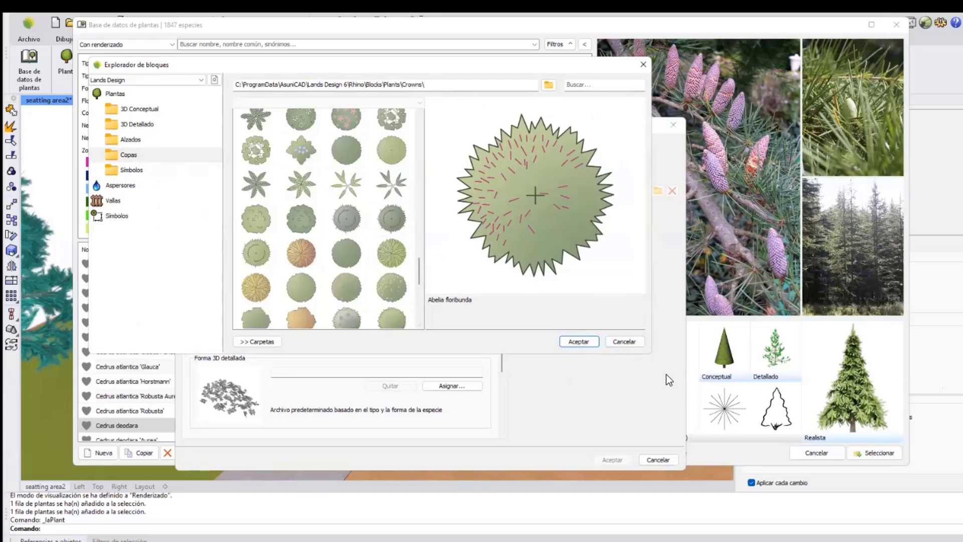
click(628, 342)
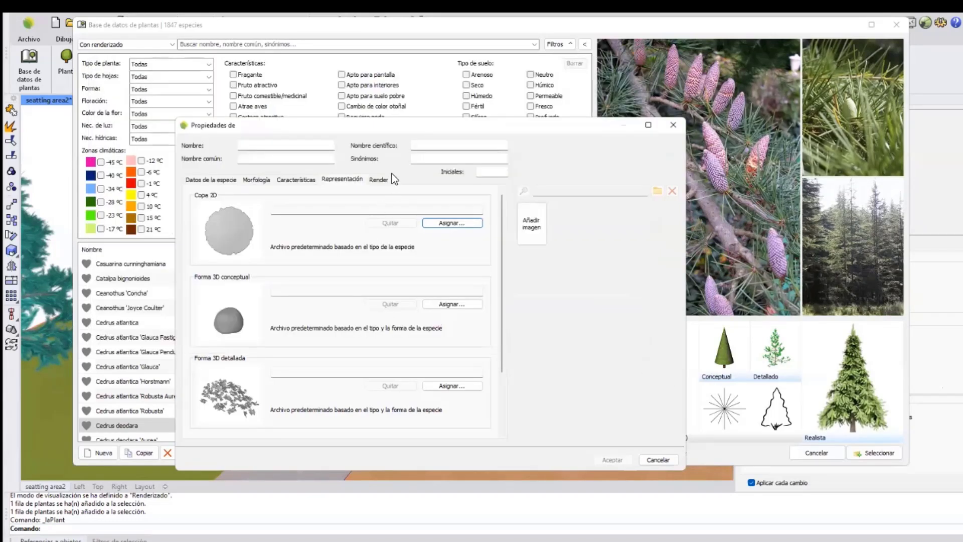
click(380, 181)
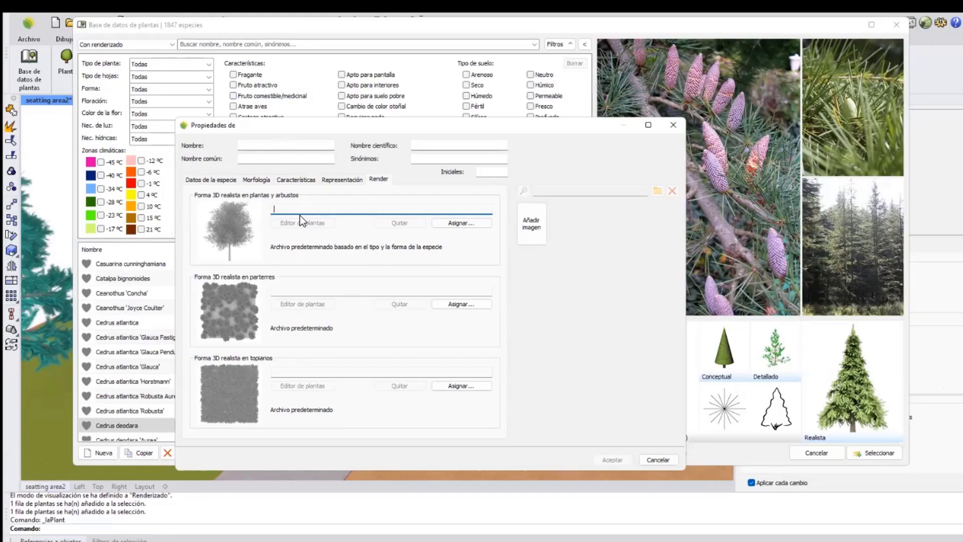
click(657, 459)
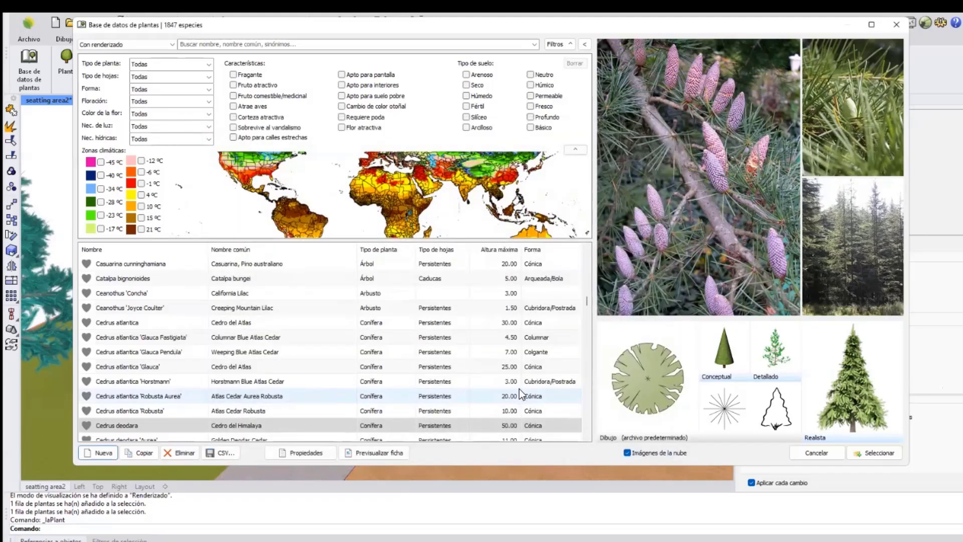
Search the plant database for LIMON and select Citrus lemon as the plant to insert.
click(309, 45)
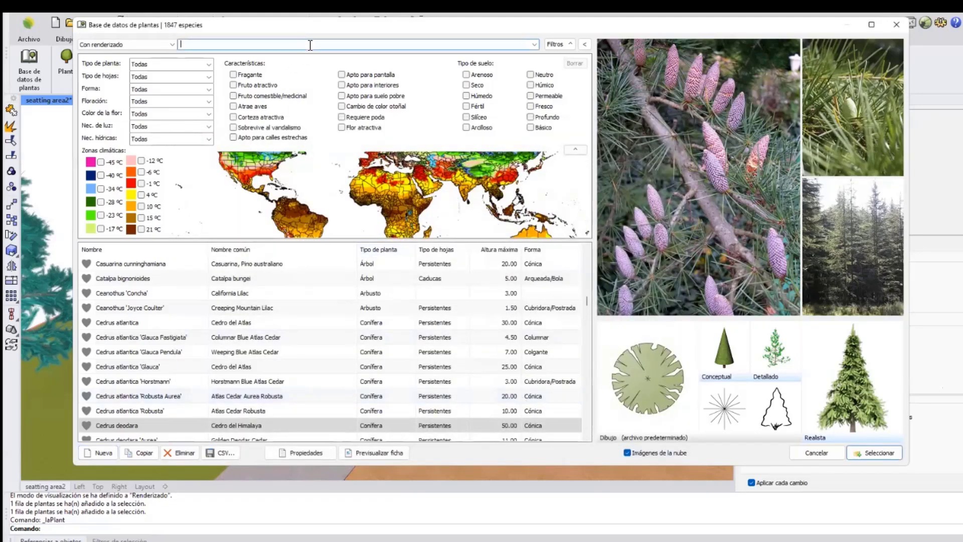
text(LIMON)
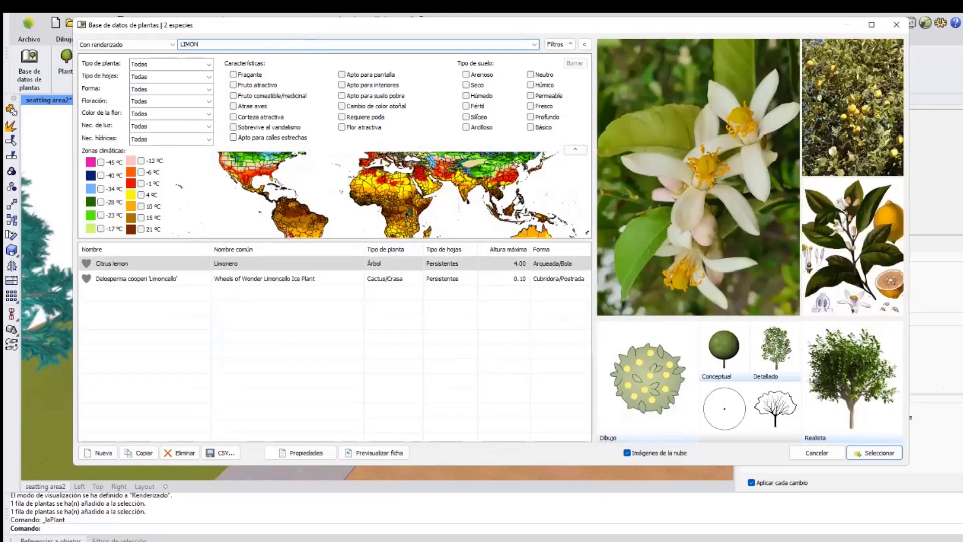
click(125, 265)
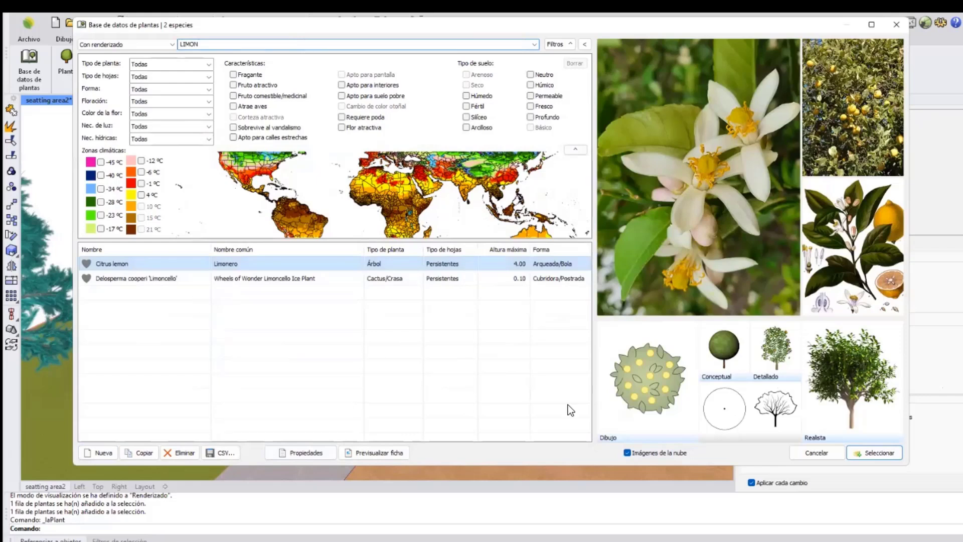
click(852, 453)
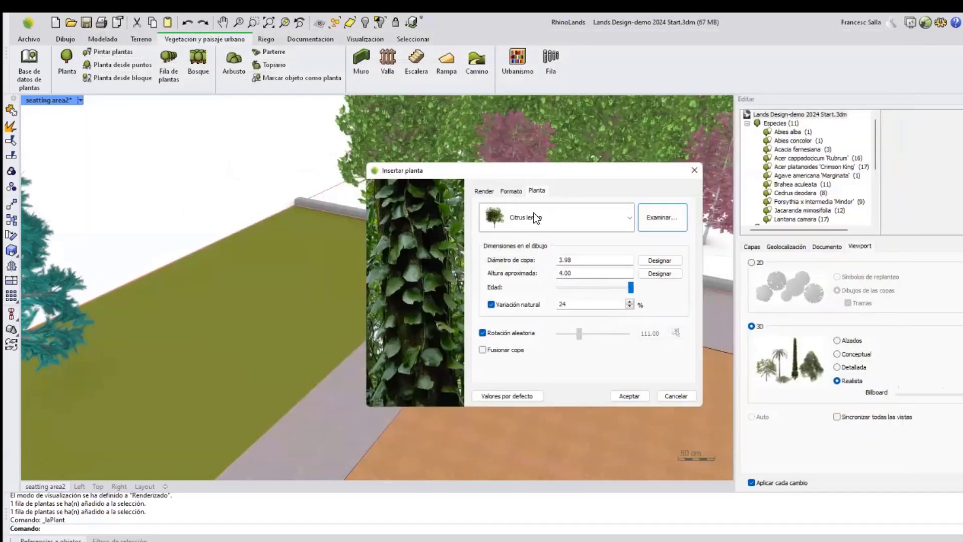
Lower the plant age so the crown diameter is 3.34 and height 3.36, and accept the insertion settings.
drag(631, 289, 592, 291)
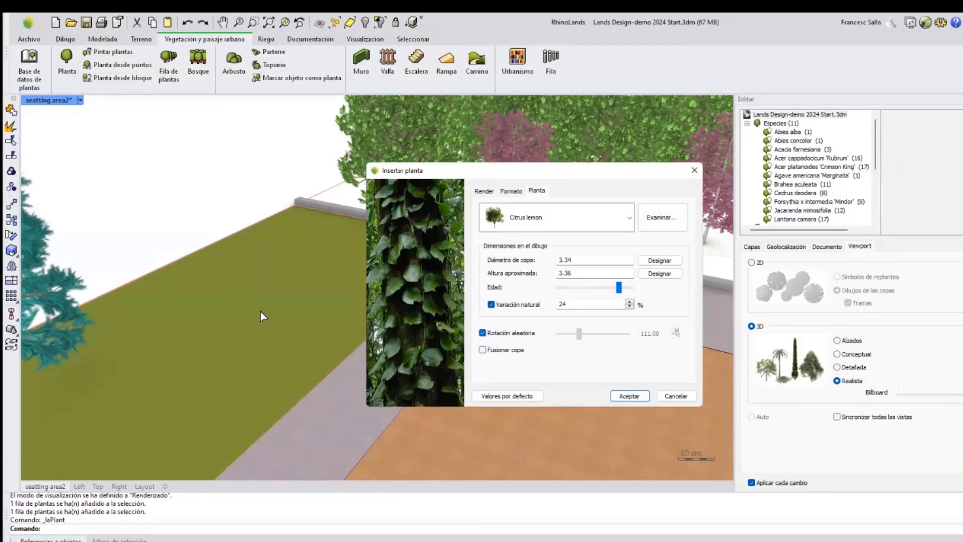
click(629, 395)
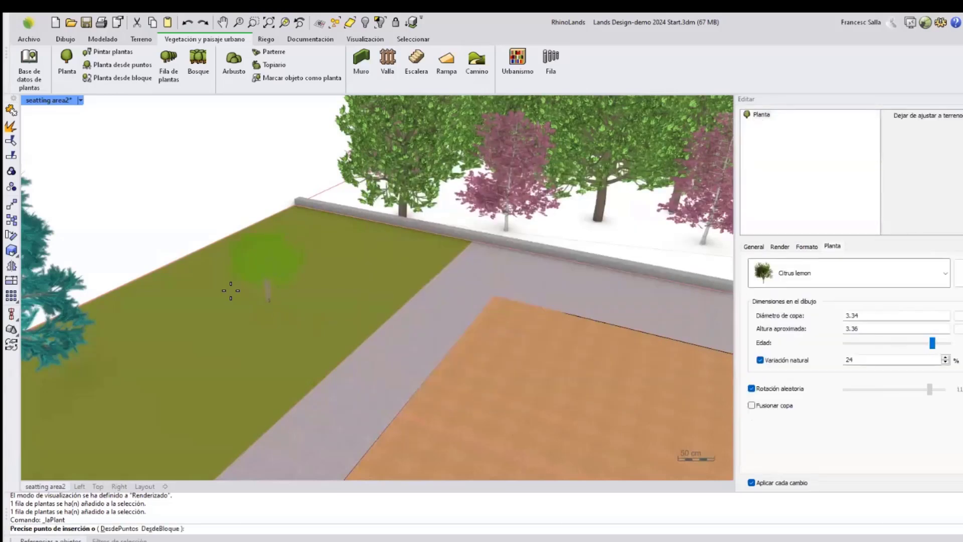
Place two lemon trees on the lawn beside the orange court.
click(311, 359)
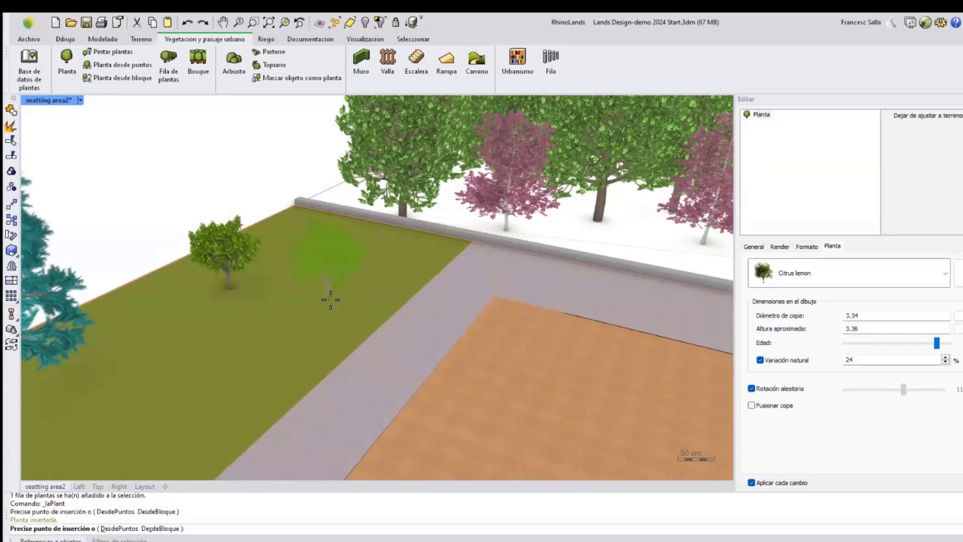
click(331, 300)
right_drag(331, 300, 329, 300)
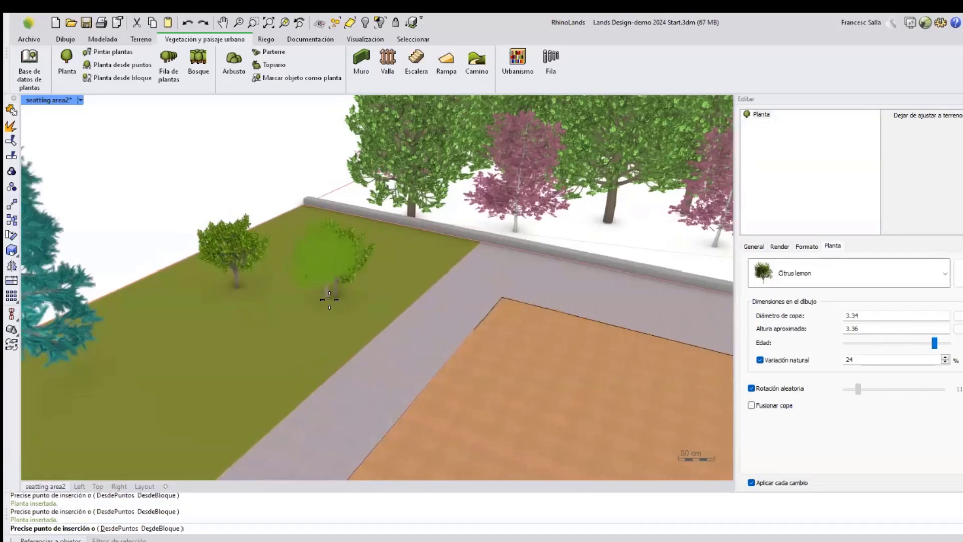
click(329, 300)
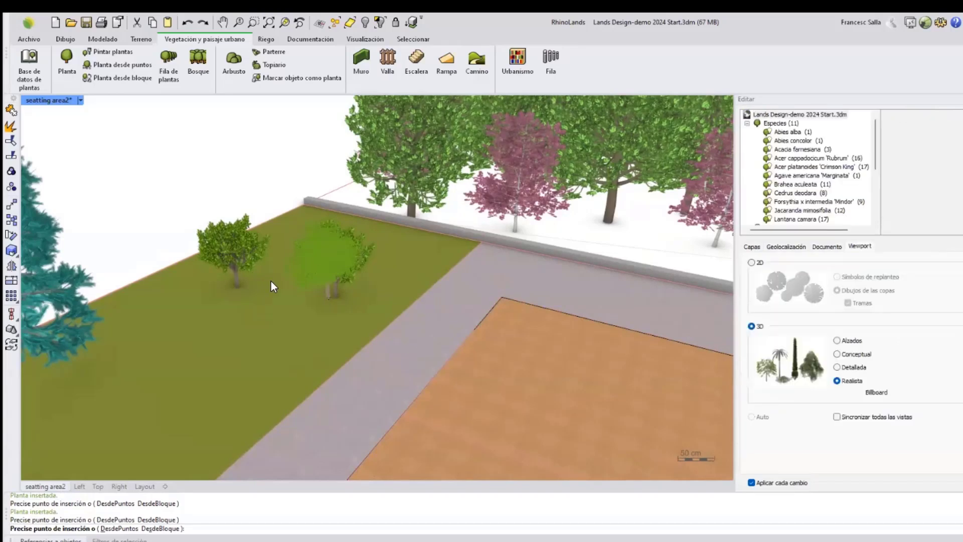
Select the second lemon tree and change its species to Cedrus deodara.
click(317, 253)
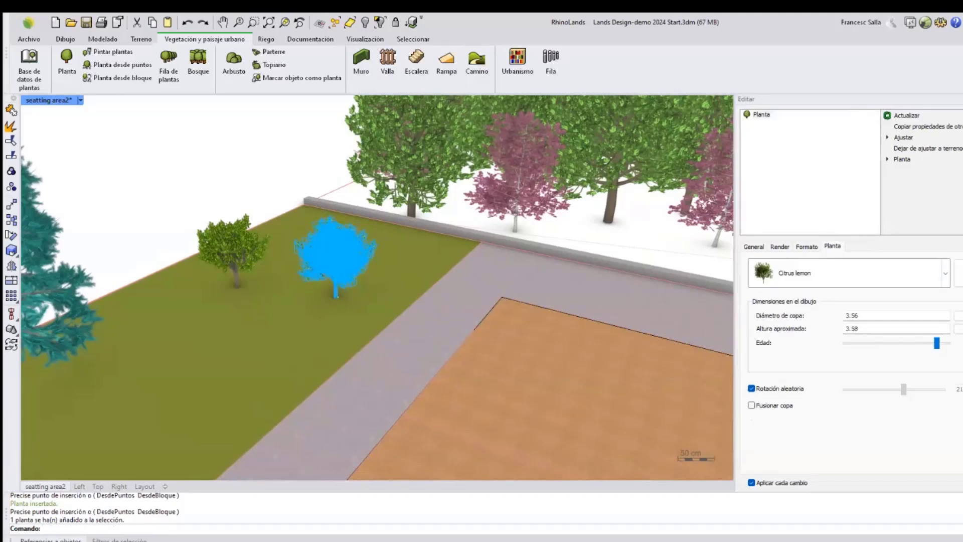
click(945, 272)
click(841, 332)
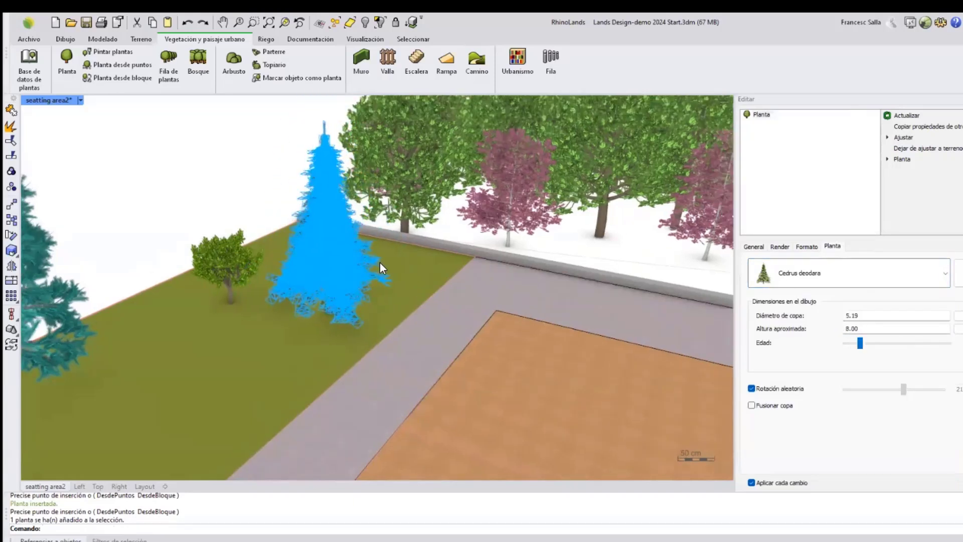
Review the selected cedar's Formato, Render and General property tabs, then deselect it.
click(805, 247)
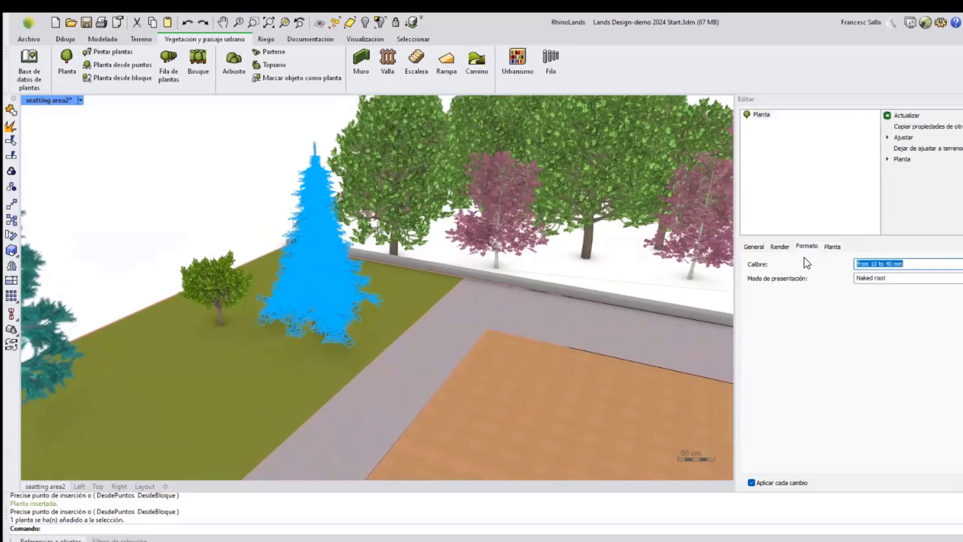
click(778, 246)
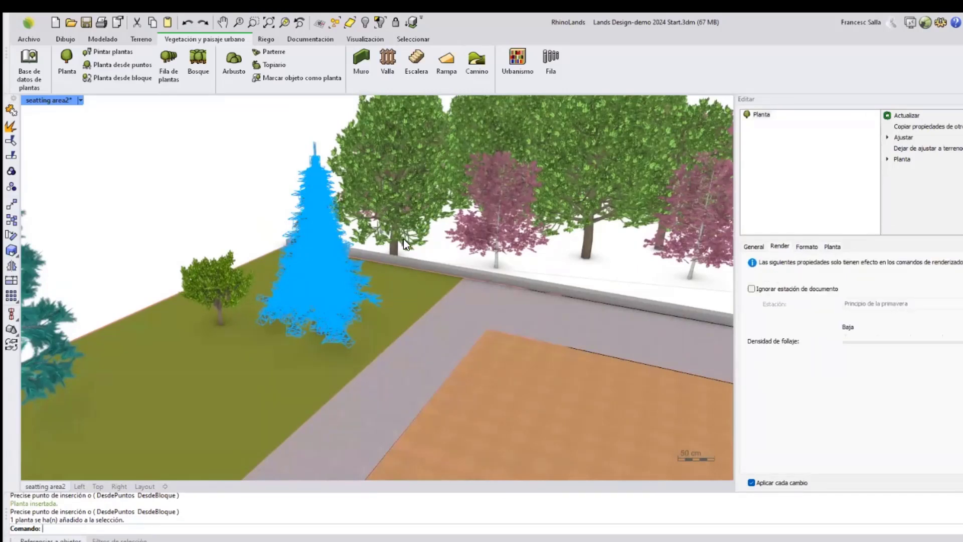
click(753, 247)
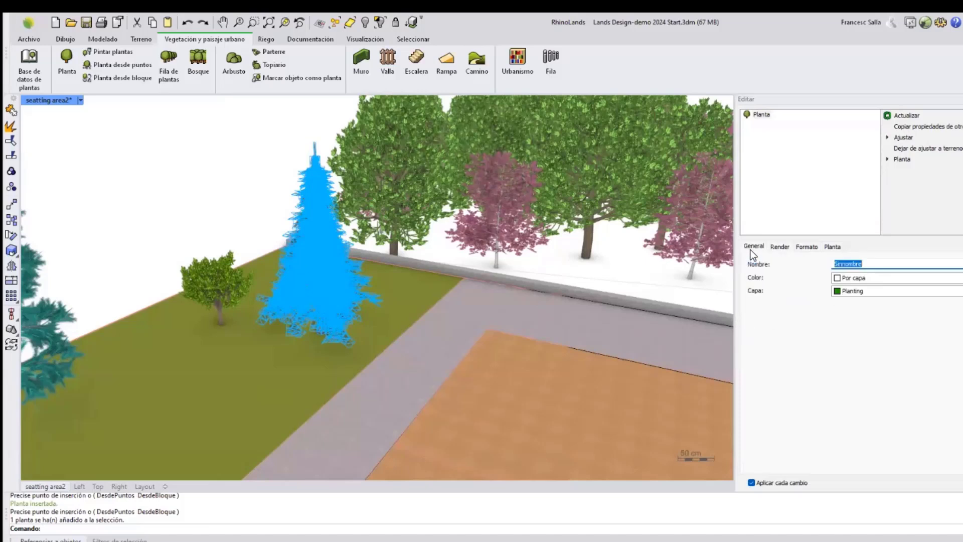
click(195, 178)
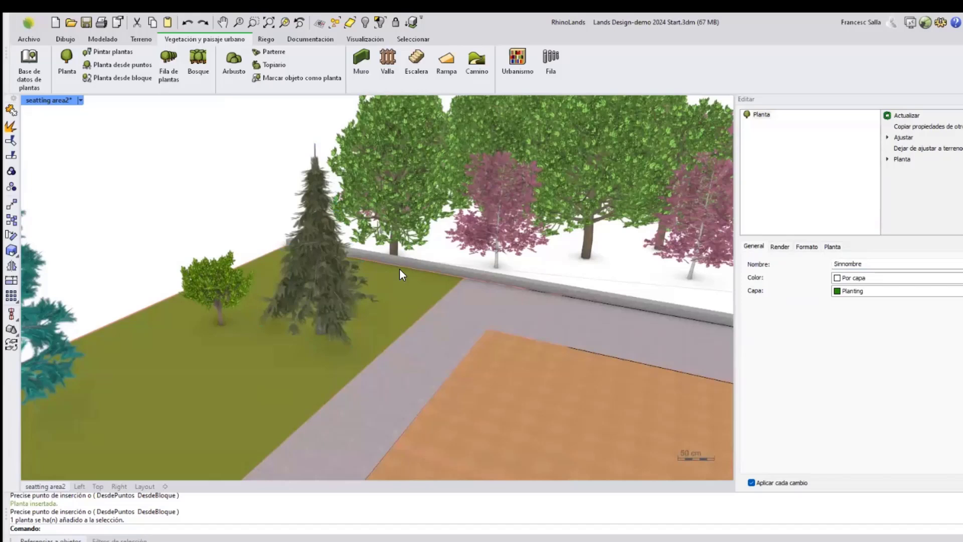
key(Escape)
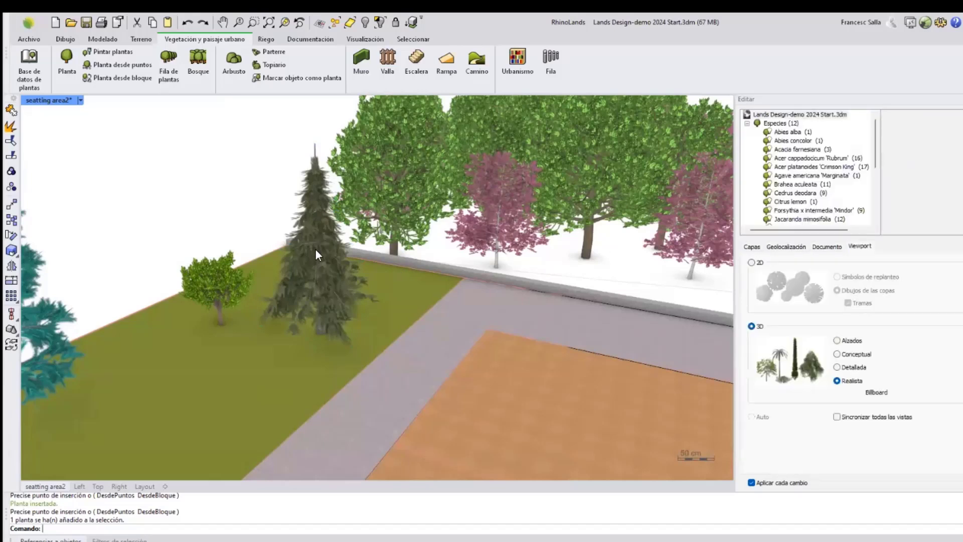
Create a new zone filling the white building area beside the north green area with the Zonificar tool.
scroll(315, 249, down, 6)
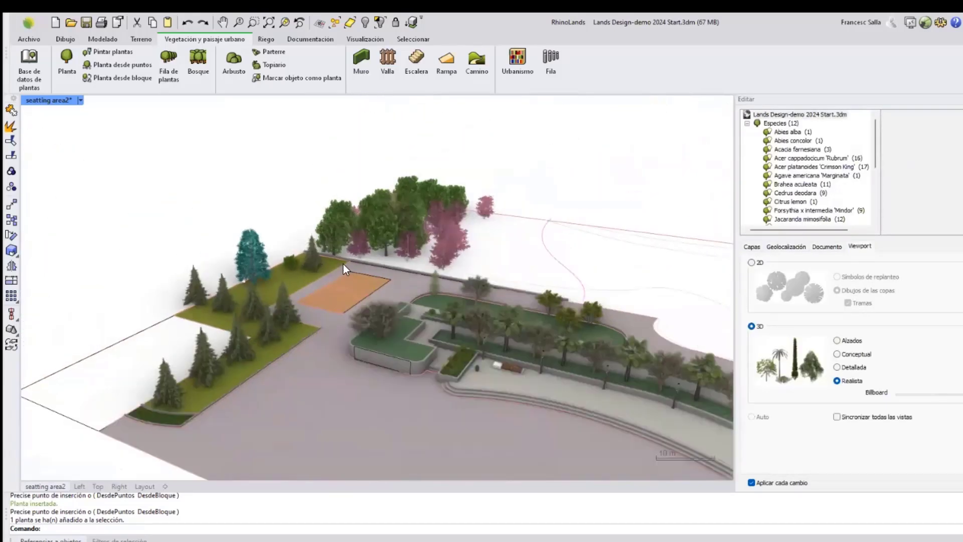
scroll(343, 264, down, 3)
right_drag(343, 264, 369, 289)
shift+right_drag(402, 262, 419, 244)
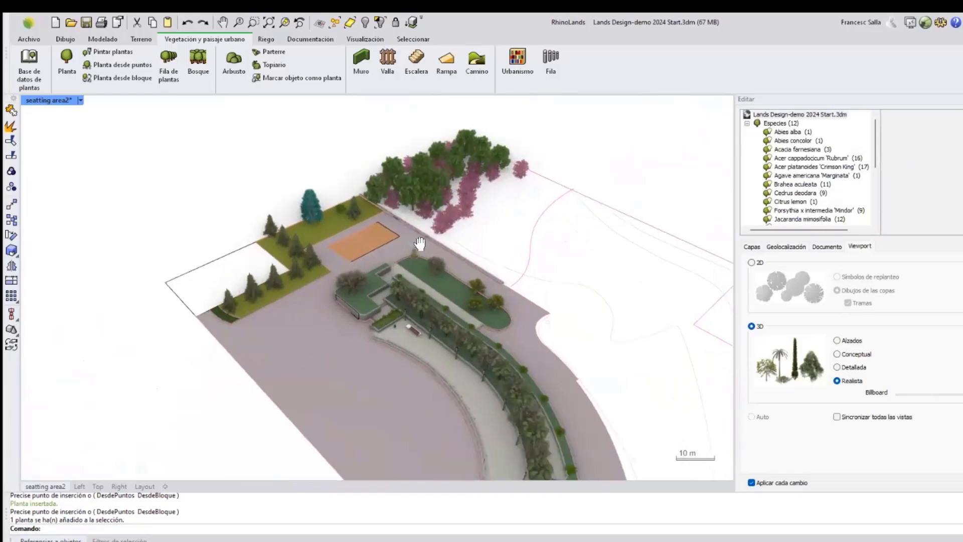
scroll(350, 302, up, 4)
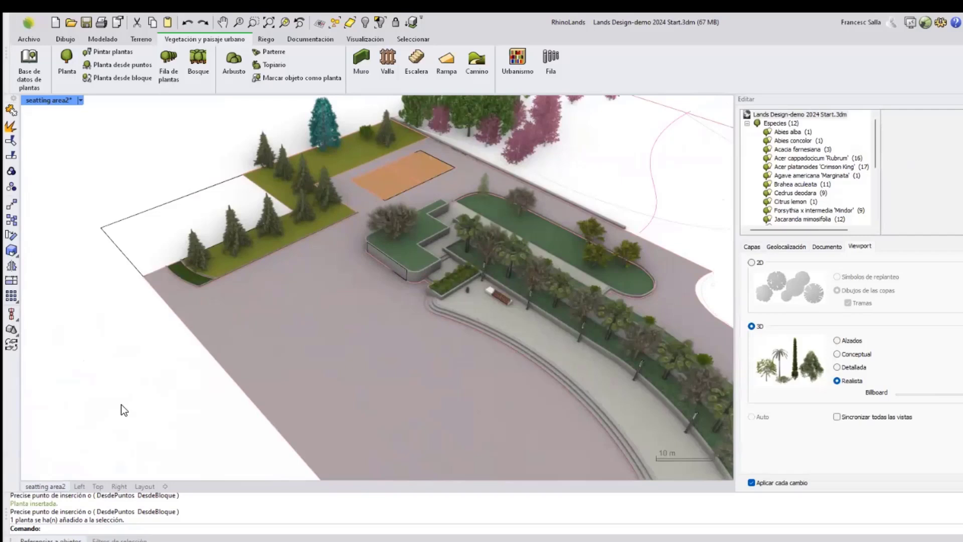
click(96, 486)
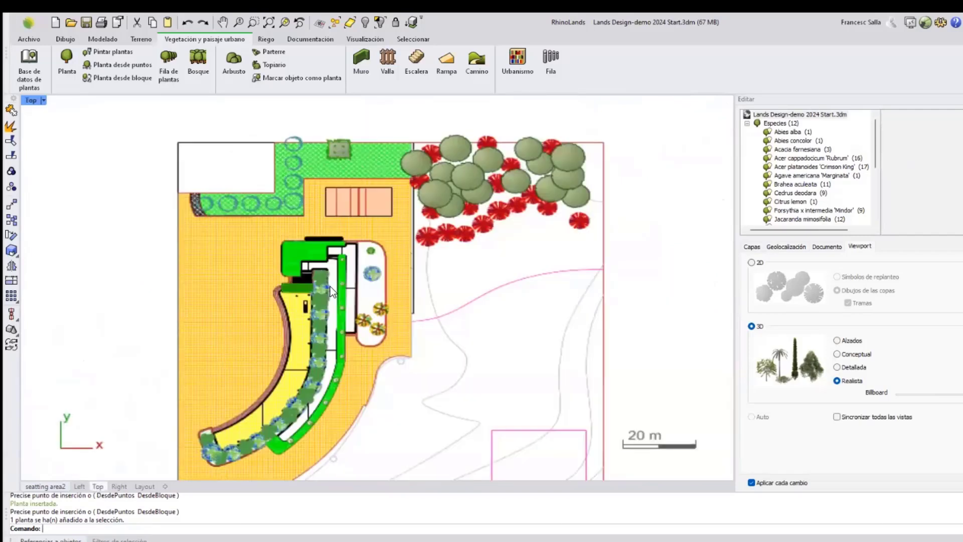
scroll(326, 266, up, 4)
click(326, 266)
click(172, 264)
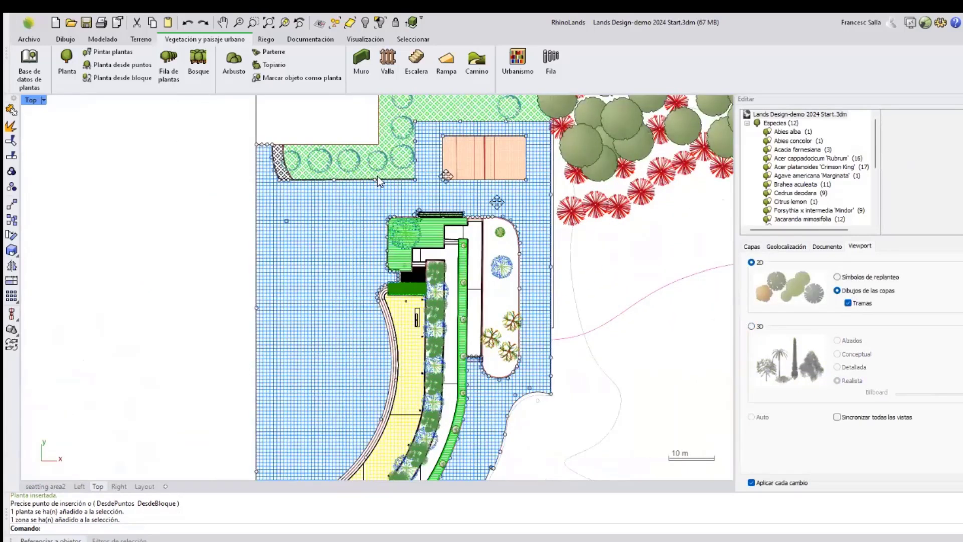
right_drag(377, 176, 361, 270)
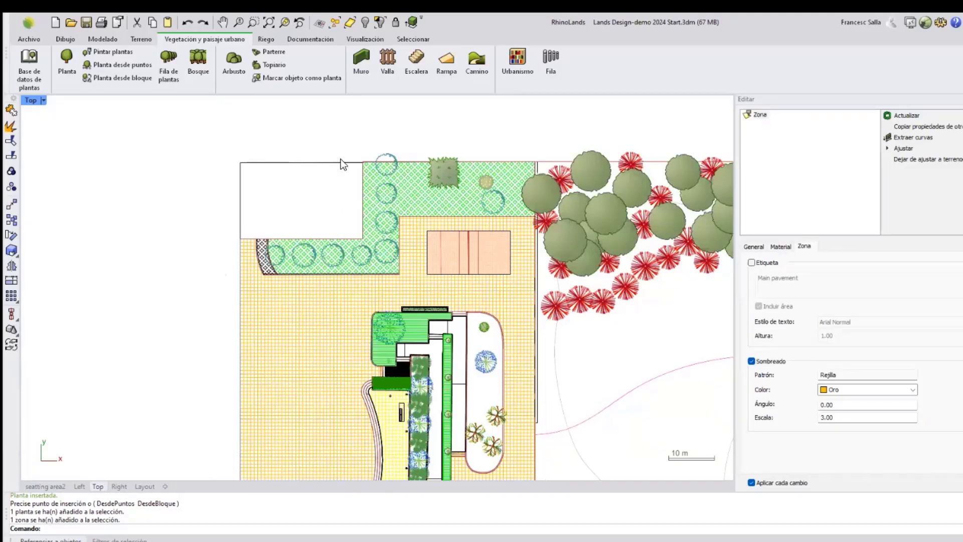
click(324, 40)
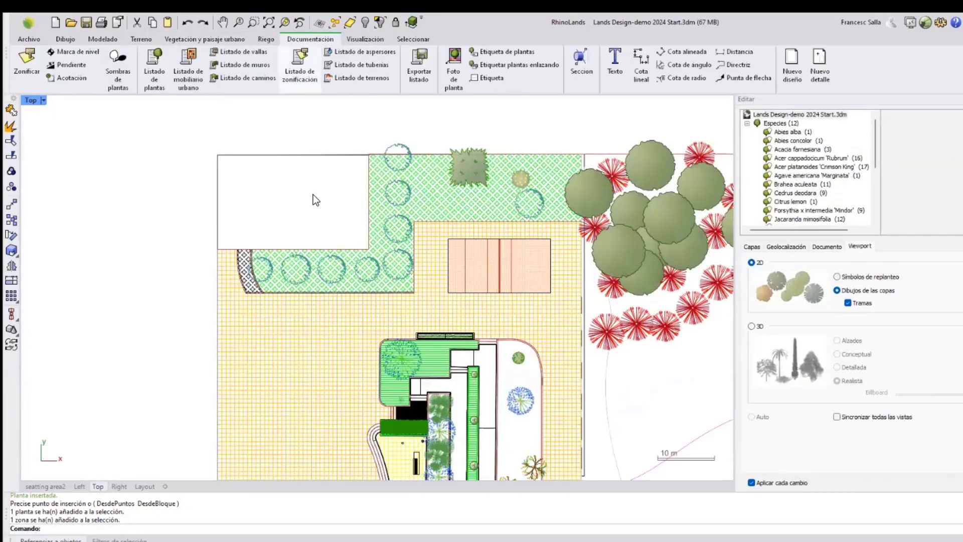
right_drag(305, 215, 280, 216)
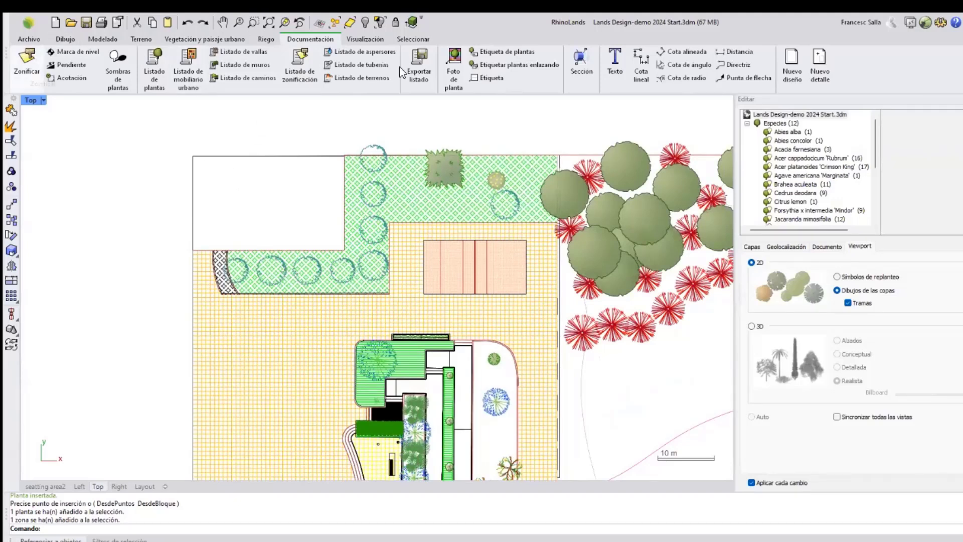
click(27, 64)
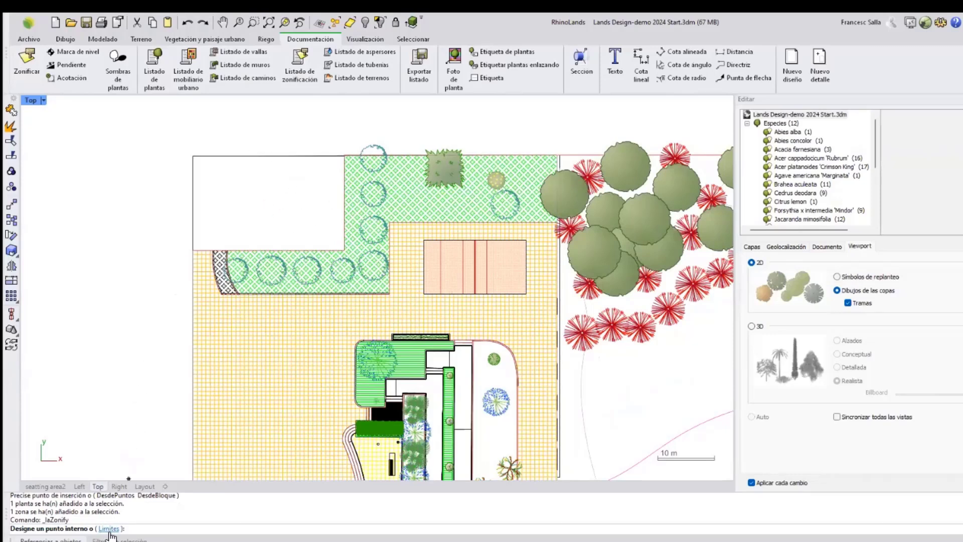
click(254, 182)
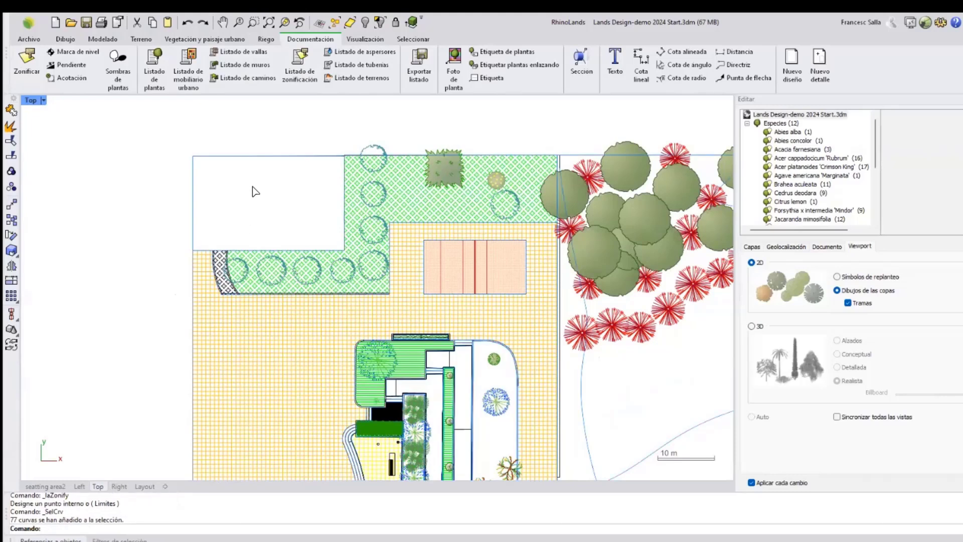
key(Return)
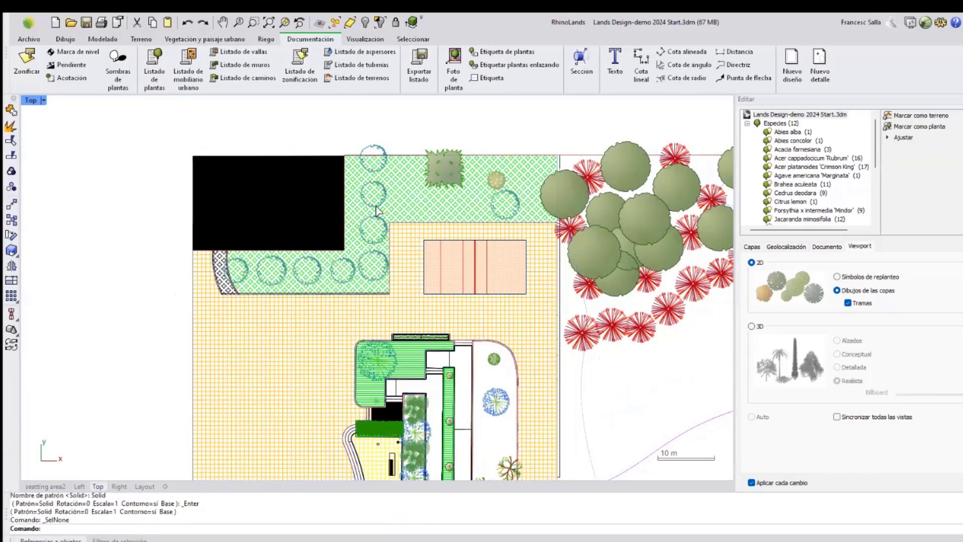
Set the new zone's label to Construccion and place the label just above the zone's upper-left corner.
double_click(253, 192)
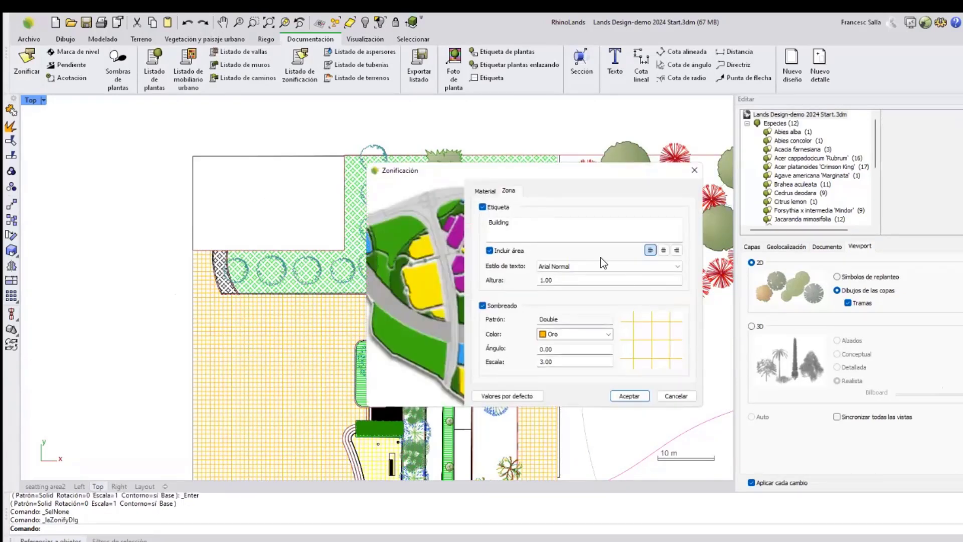
drag(543, 222, 467, 222)
text(vonc)
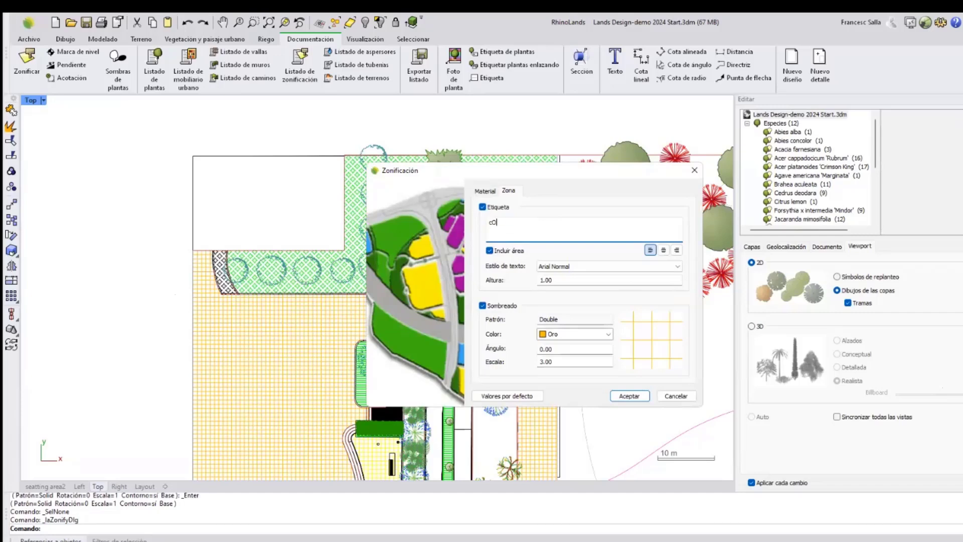
key(BackSpace)
key(BackSpace)
key(BackSpace)
key(BackSpace)
text(Construccion)
click(485, 191)
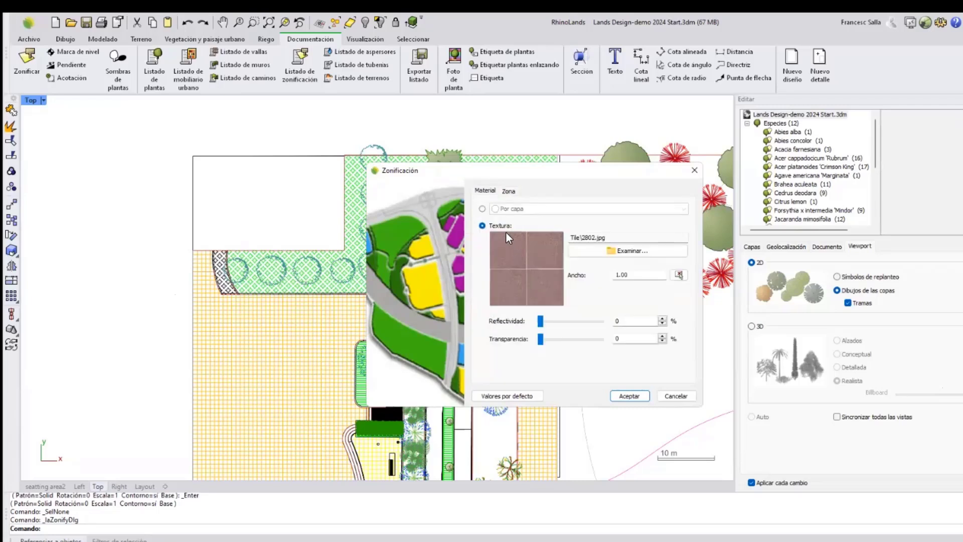
click(508, 192)
click(628, 396)
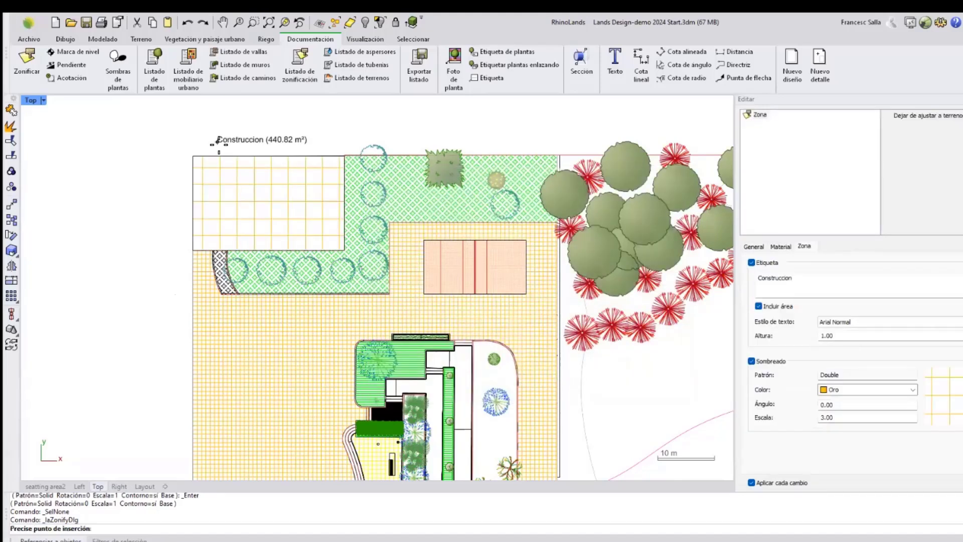
click(206, 144)
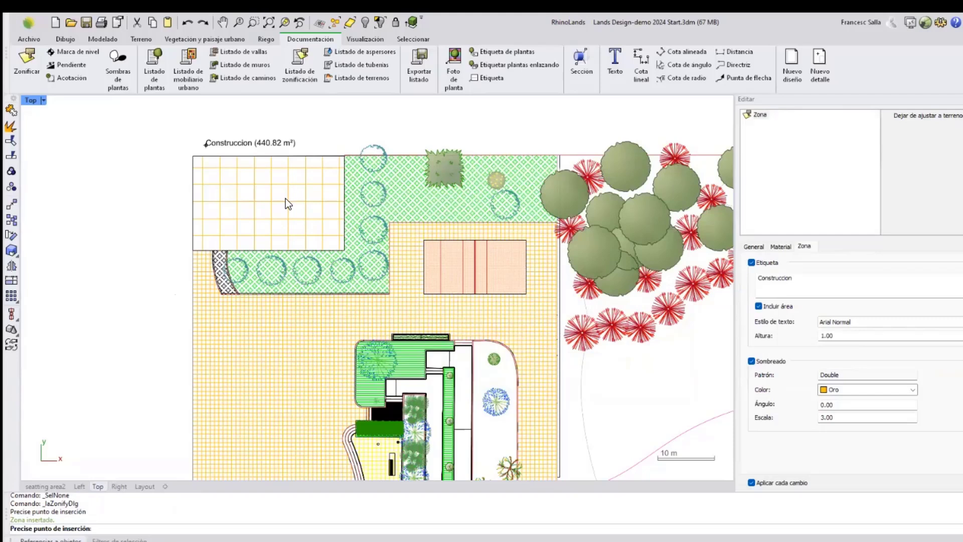
Insert a zoning list table to the left of the plan.
right_drag(319, 325, 417, 333)
scroll(438, 300, down, 2)
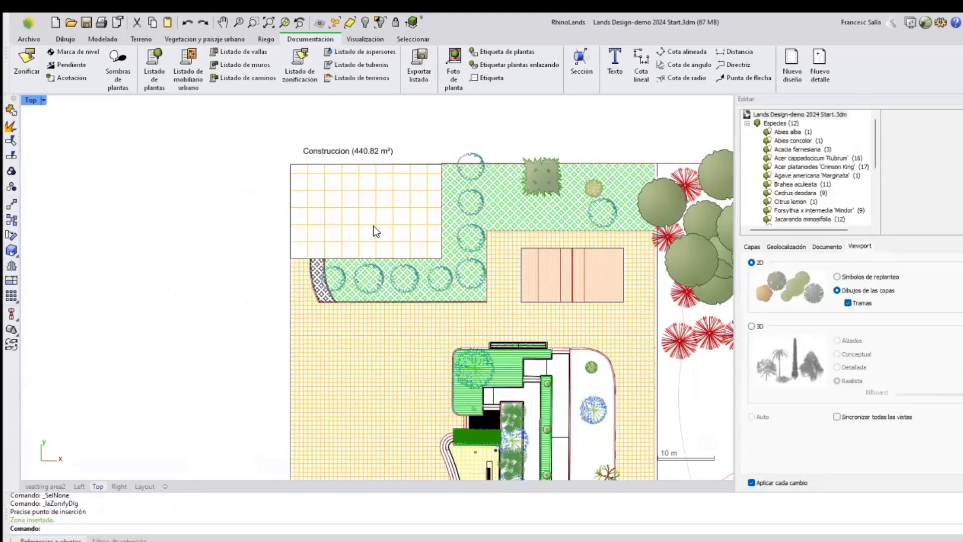
click(297, 69)
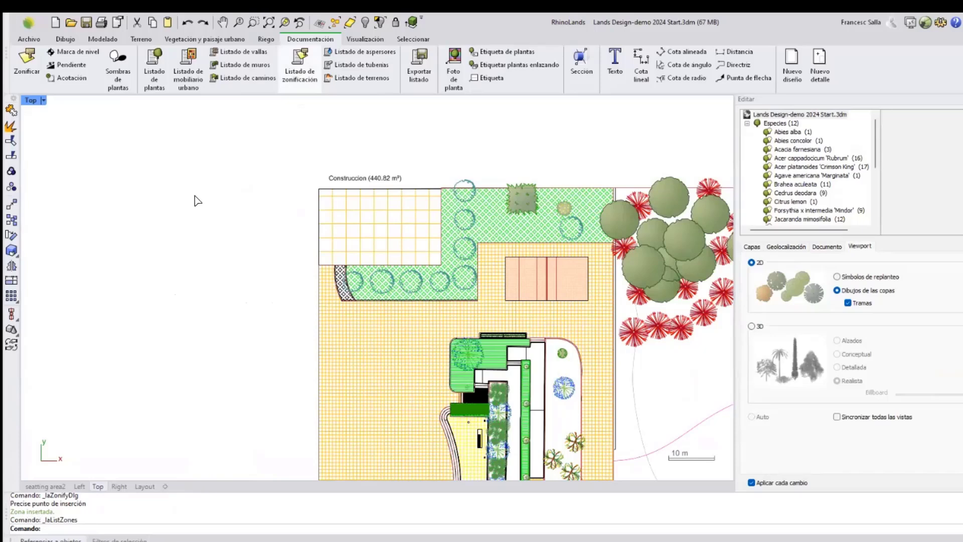
click(162, 189)
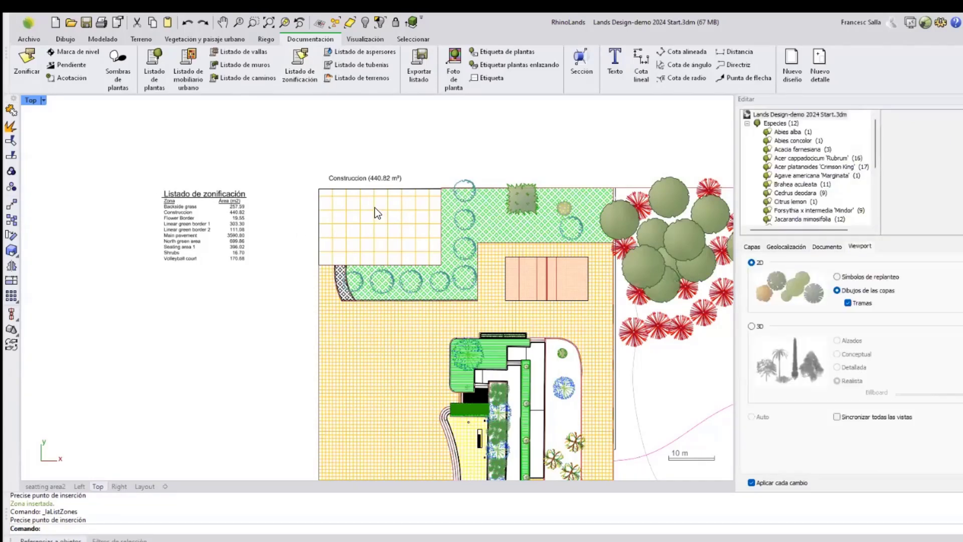
Correct the building zone's label to Construcción.
scroll(353, 176, up, 3)
click(360, 182)
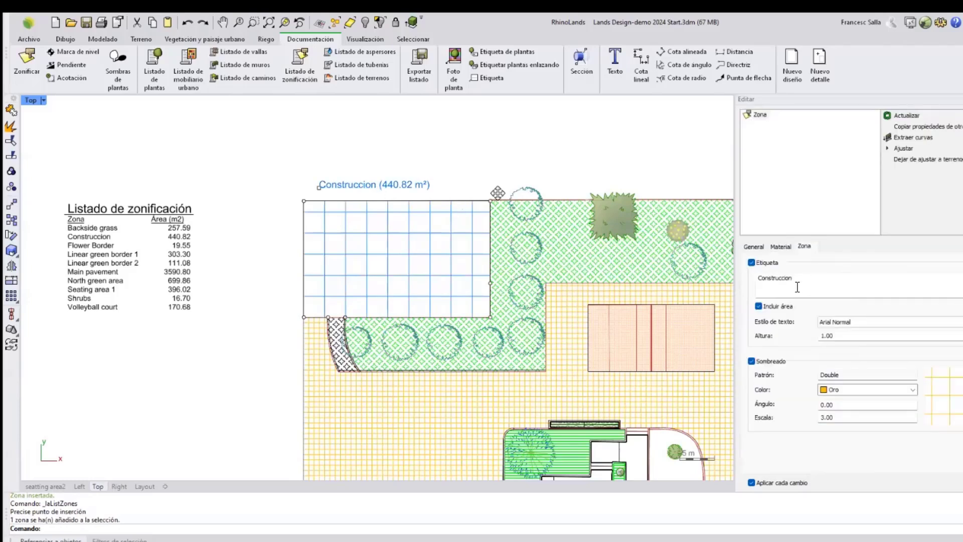
click(789, 280)
drag(788, 280, 792, 279)
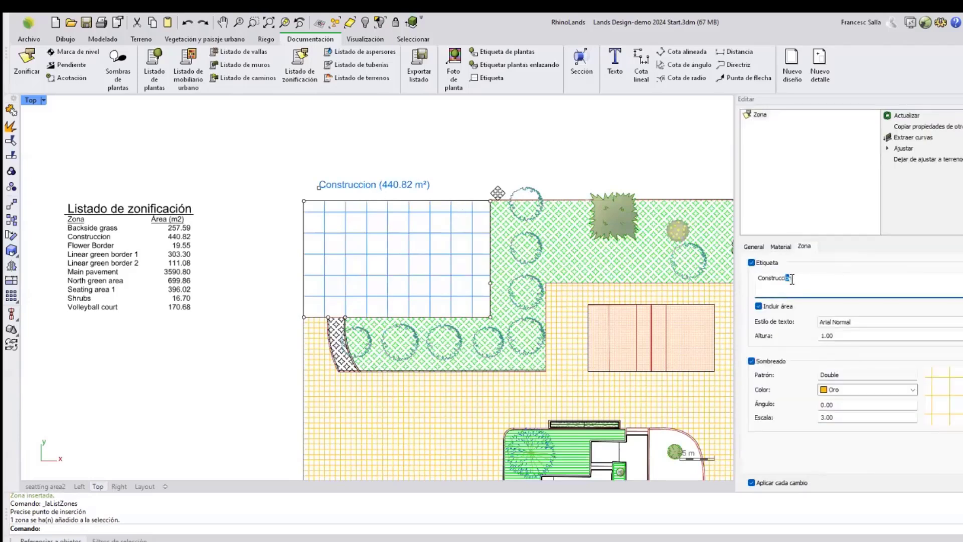
text(ión)
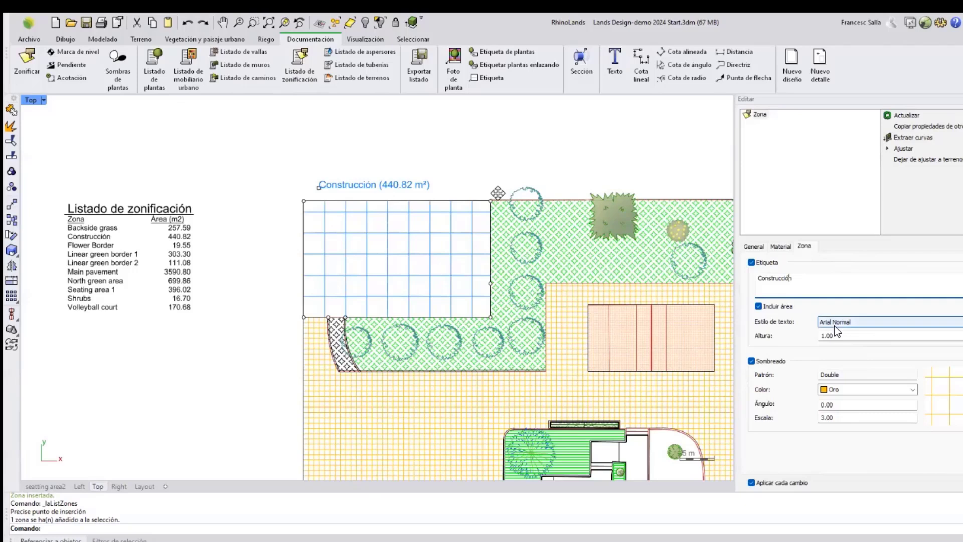
Turn on sample icons in the zoning list's displayed fields.
click(247, 329)
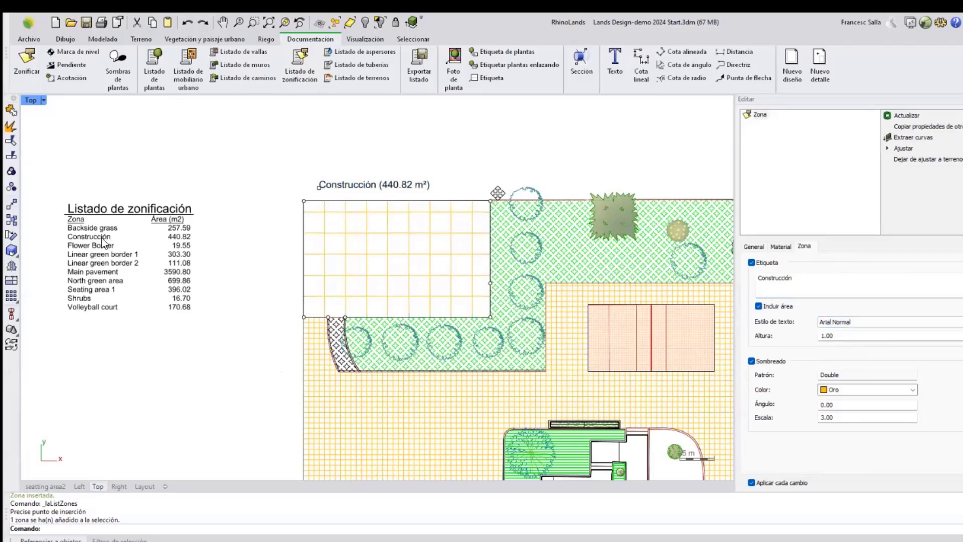
scroll(106, 243, up, 1)
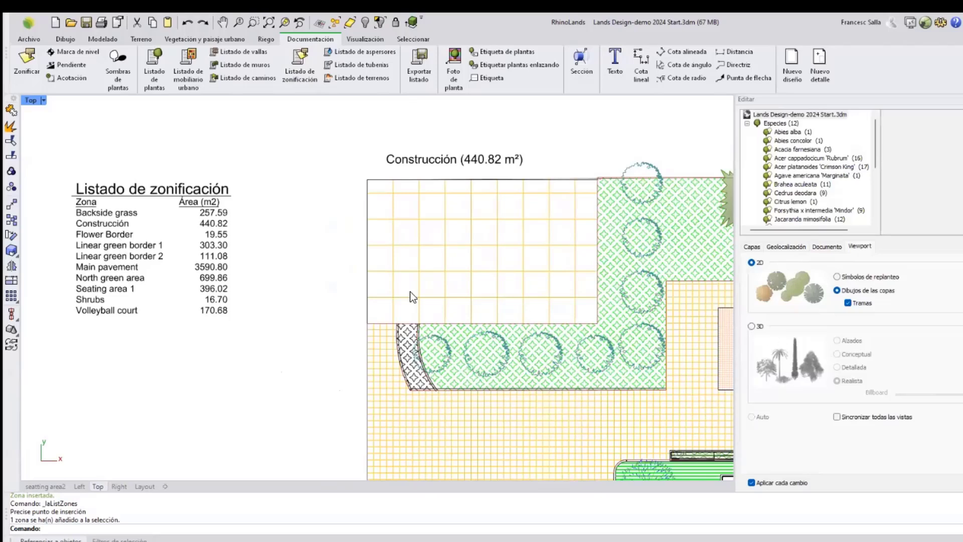
click(131, 244)
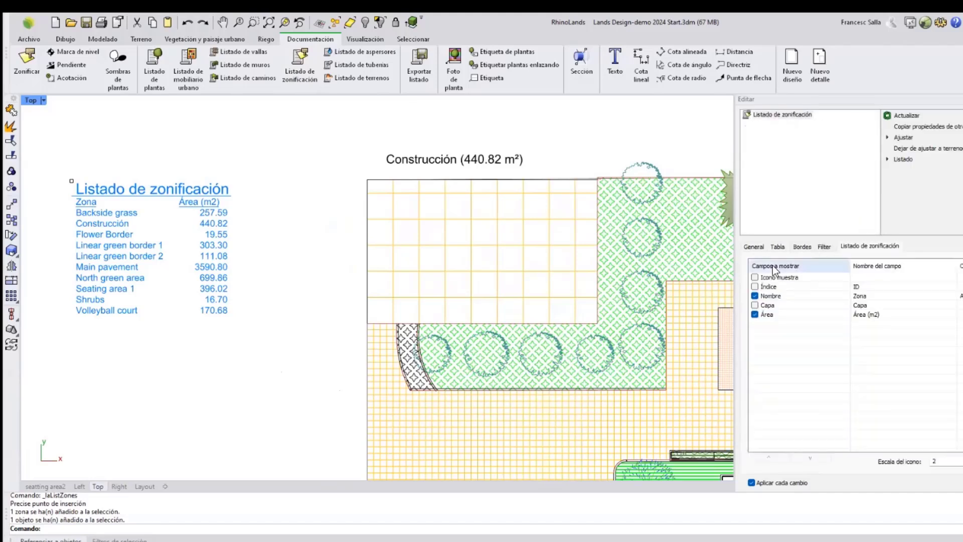
click(755, 277)
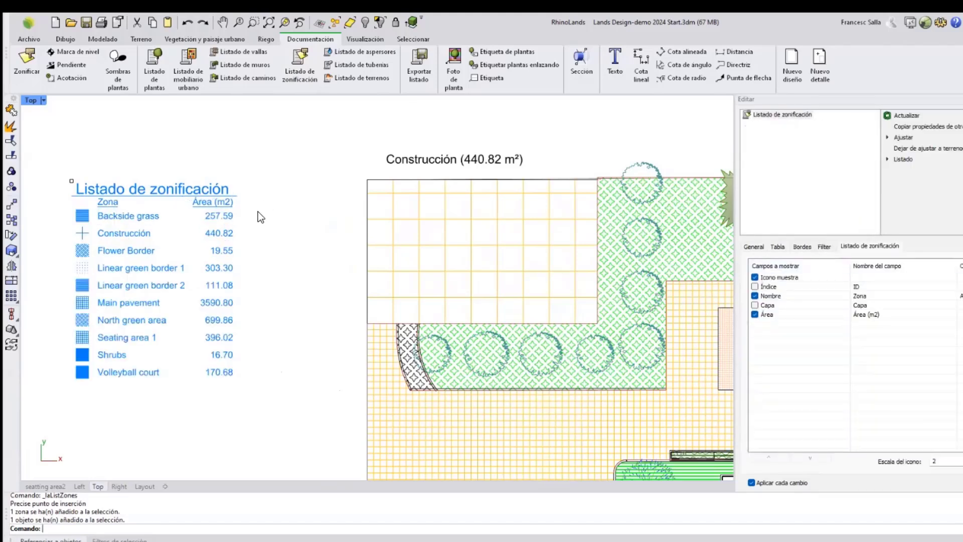
right_drag(263, 225, 211, 184)
scroll(212, 183, down, 2)
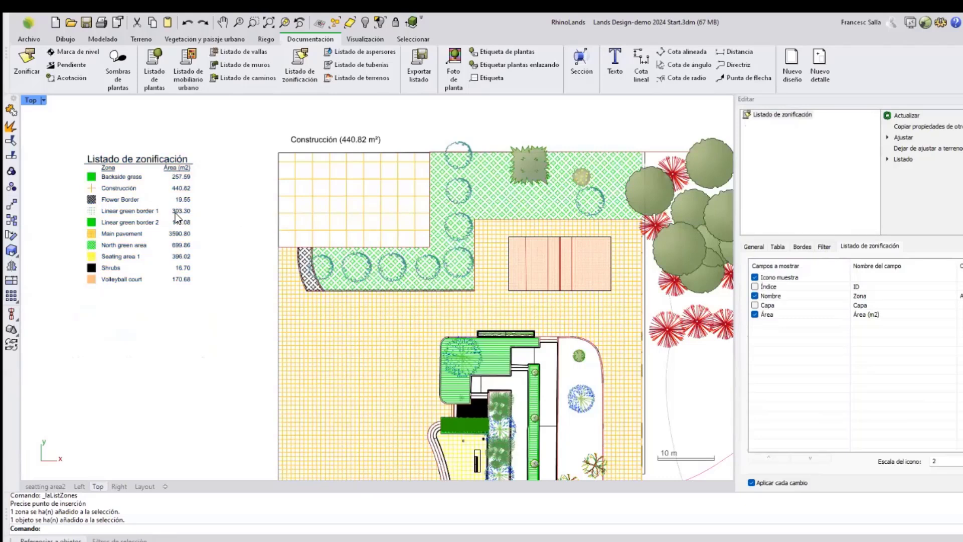
key(Escape)
scroll(176, 212, down, 2)
right_drag(175, 213, 116, 188)
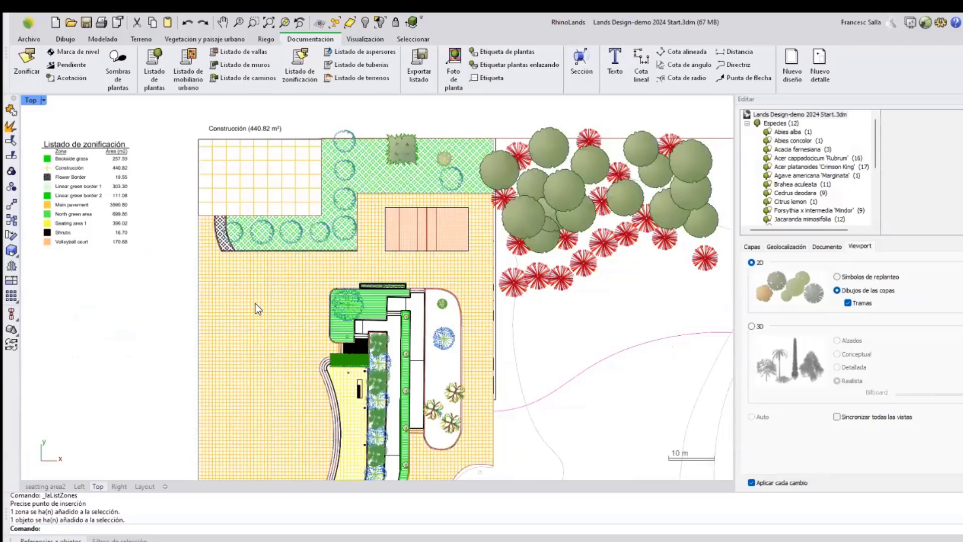
scroll(429, 344, down, 2)
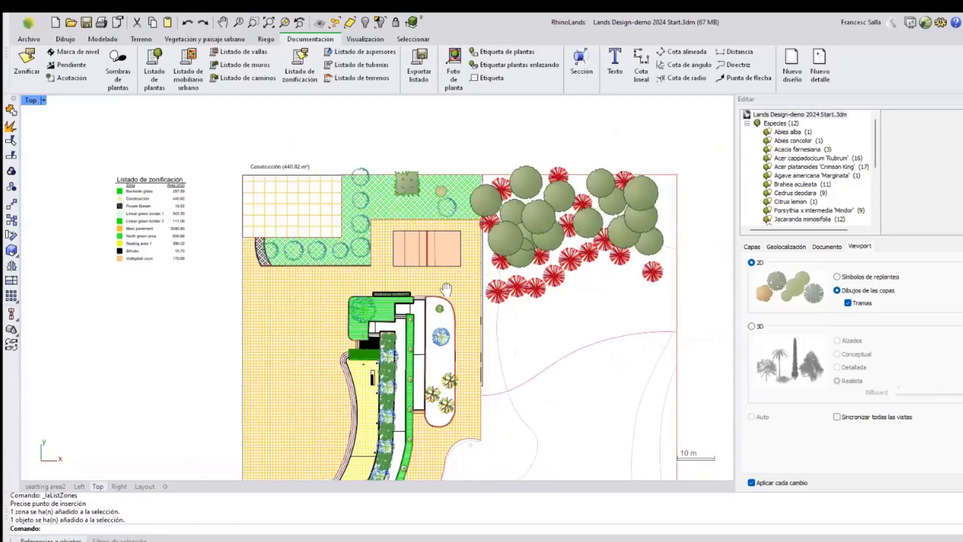
right_drag(336, 343, 339, 291)
right_drag(401, 294, 408, 276)
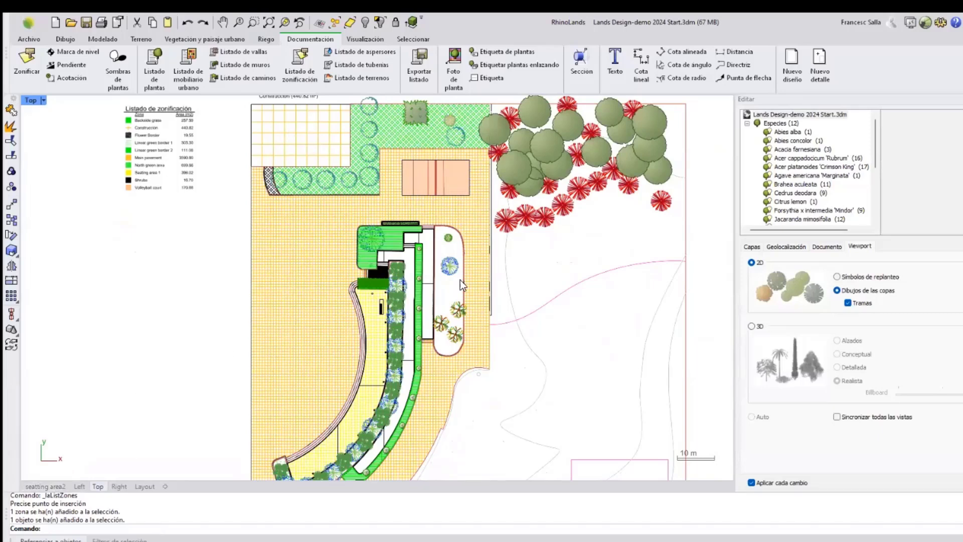
Insert a plant list table just below the zoning list beside the plan.
scroll(461, 281, down, 4)
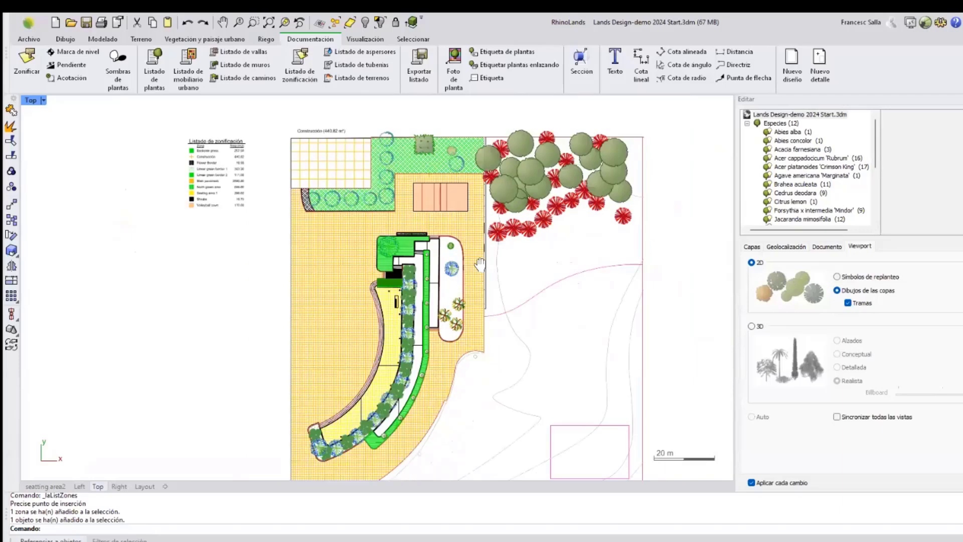
scroll(476, 236, down, 1)
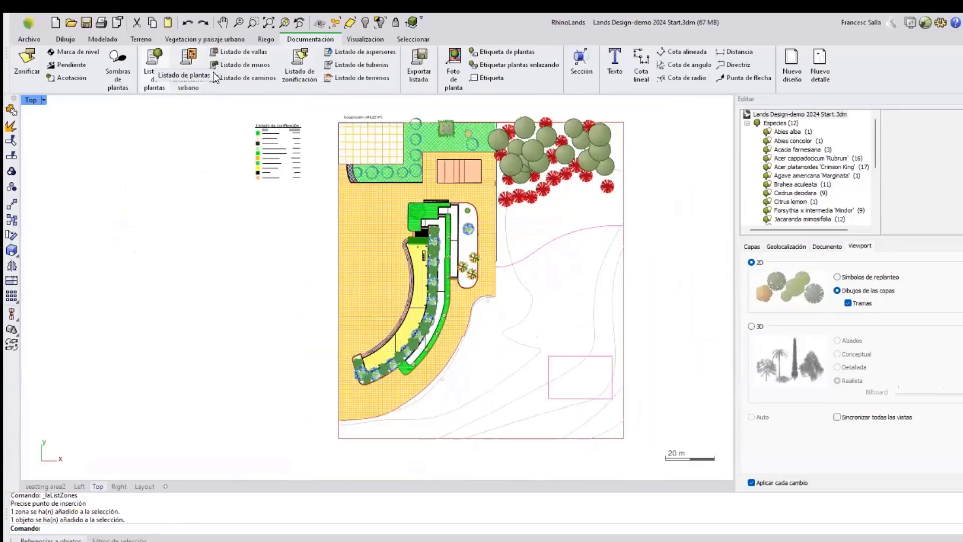
click(152, 71)
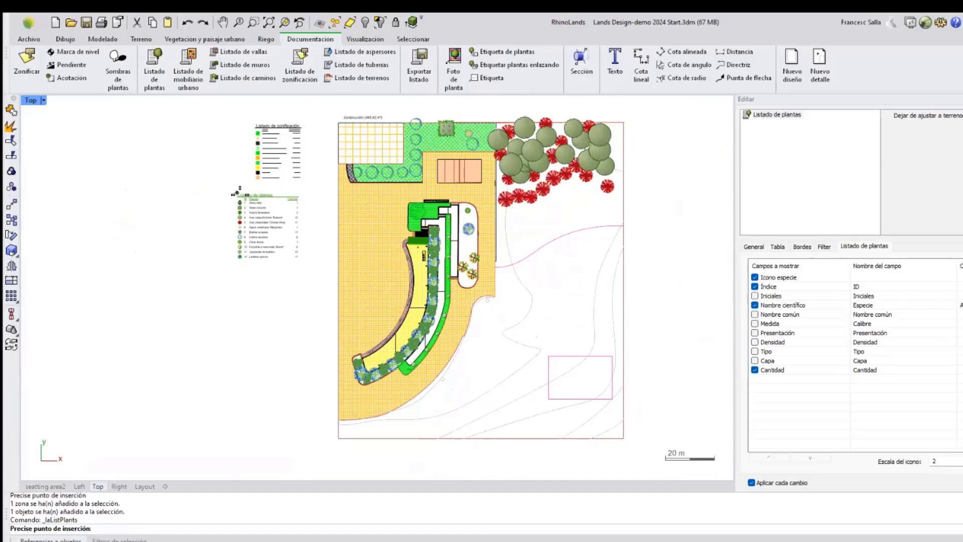
click(239, 192)
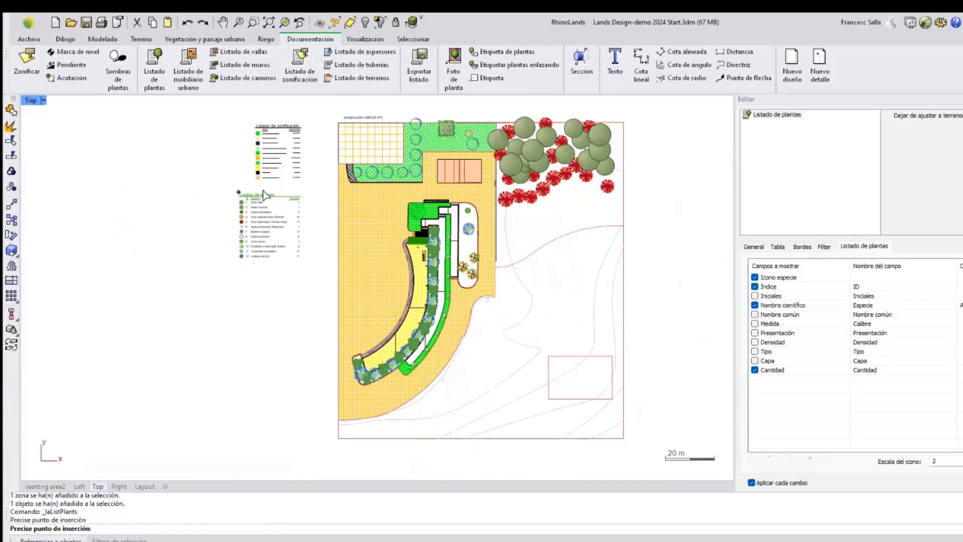
Change one Cedrus deodara plant in the plan to the species Citrus lemon.
scroll(266, 209, up, 5)
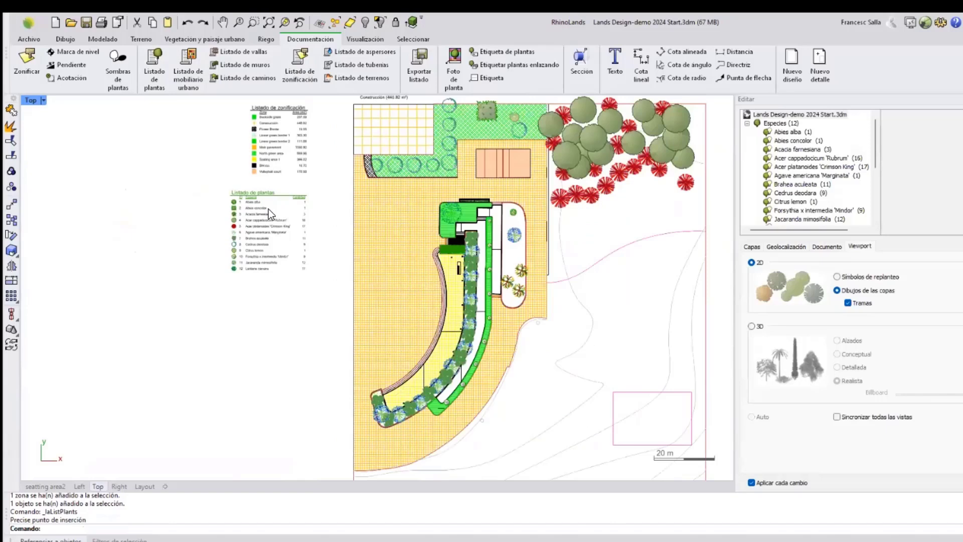
scroll(220, 233, down, 4)
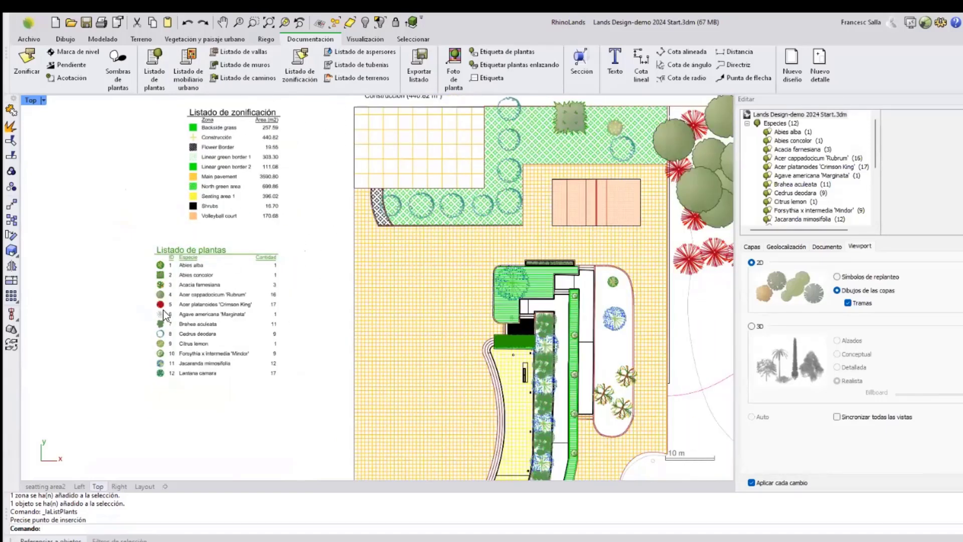
scroll(177, 346, up, 5)
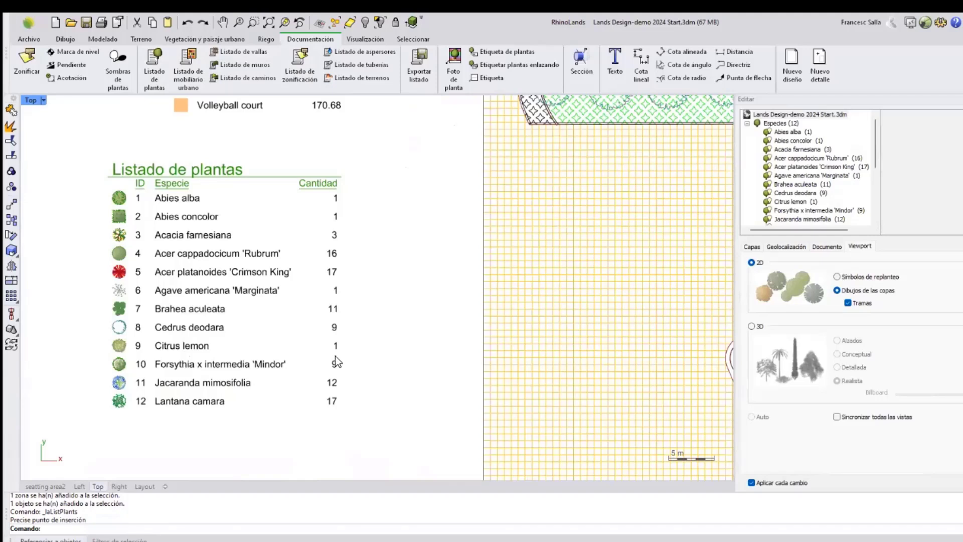
scroll(194, 327, down, 3)
scroll(271, 300, down, 5)
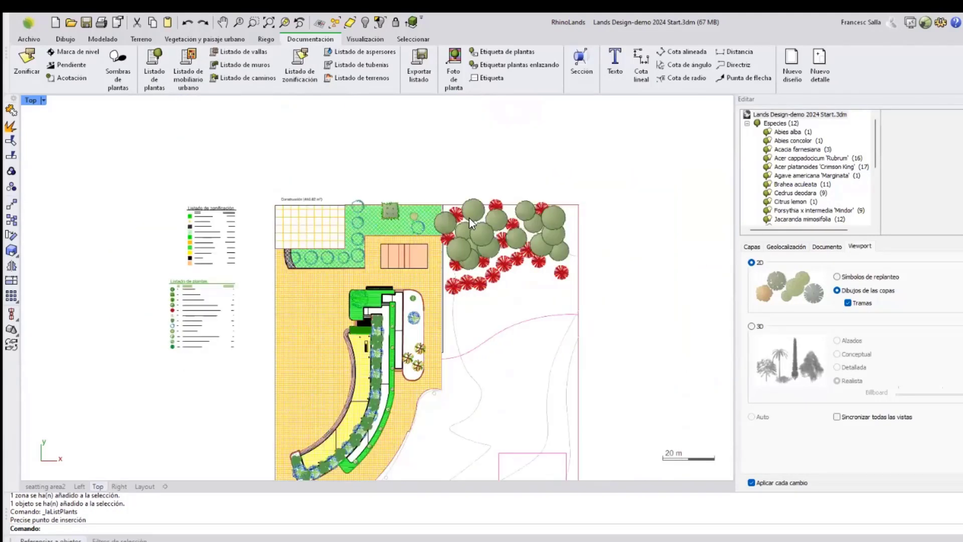
scroll(511, 220, up, 1)
scroll(509, 231, up, 2)
click(505, 202)
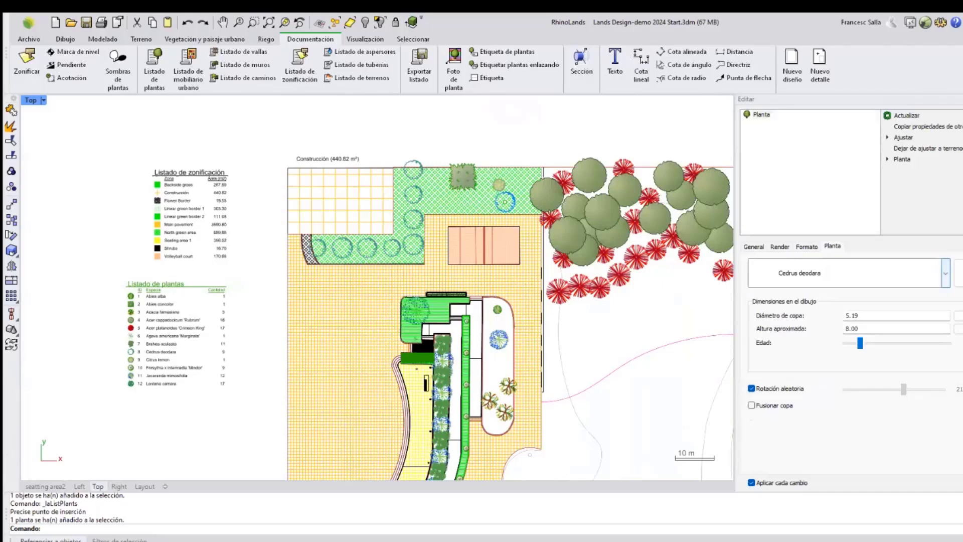
click(845, 271)
click(805, 360)
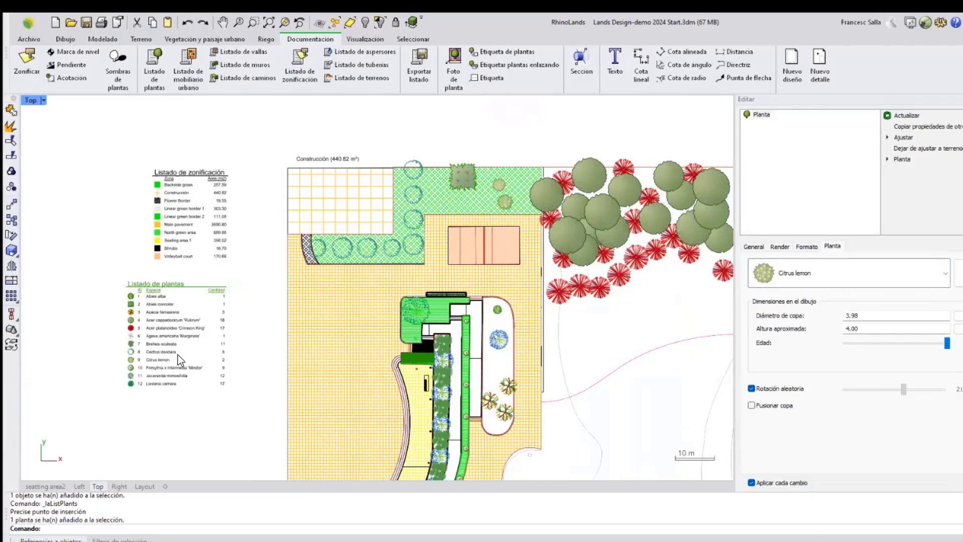
key(Escape)
Switch to the seatting area2 perspective view and set its display mode to wireframe.
scroll(180, 321, up, 1)
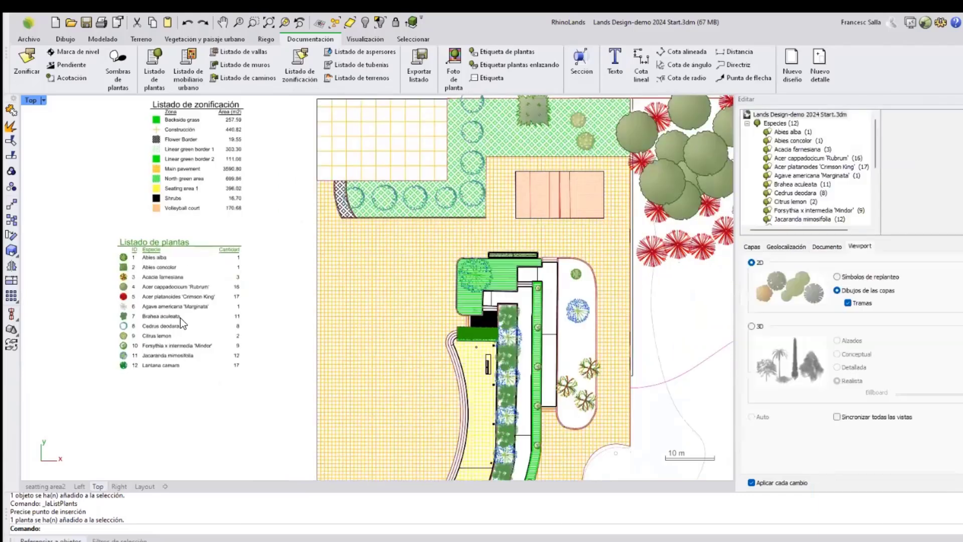
scroll(180, 321, up, 2)
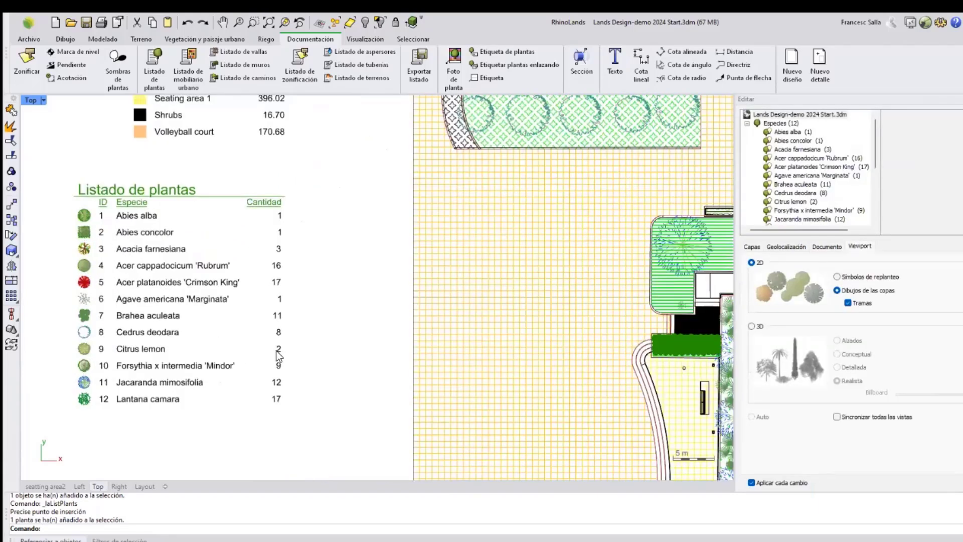
scroll(275, 350, down, 4)
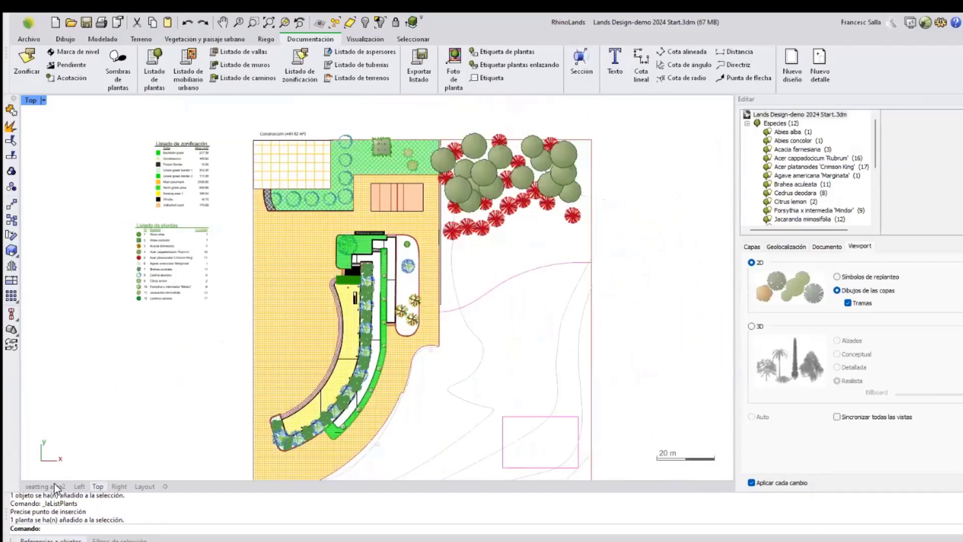
click(50, 486)
scroll(299, 314, down, 5)
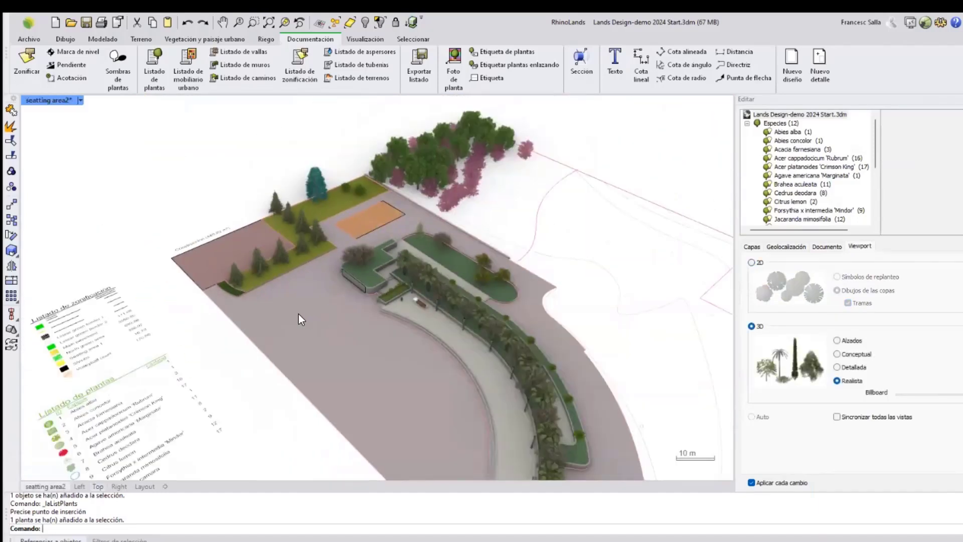
right_drag(403, 299, 441, 273)
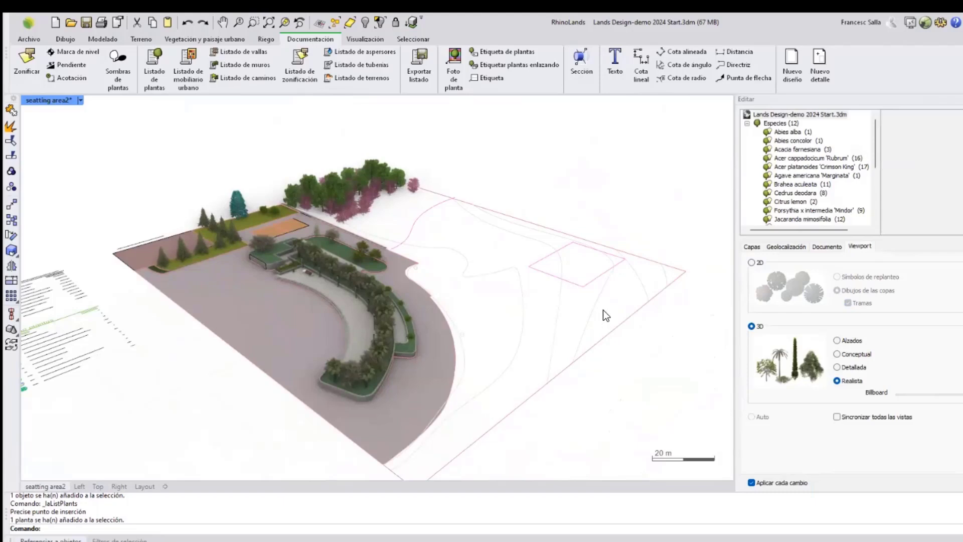
click(646, 290)
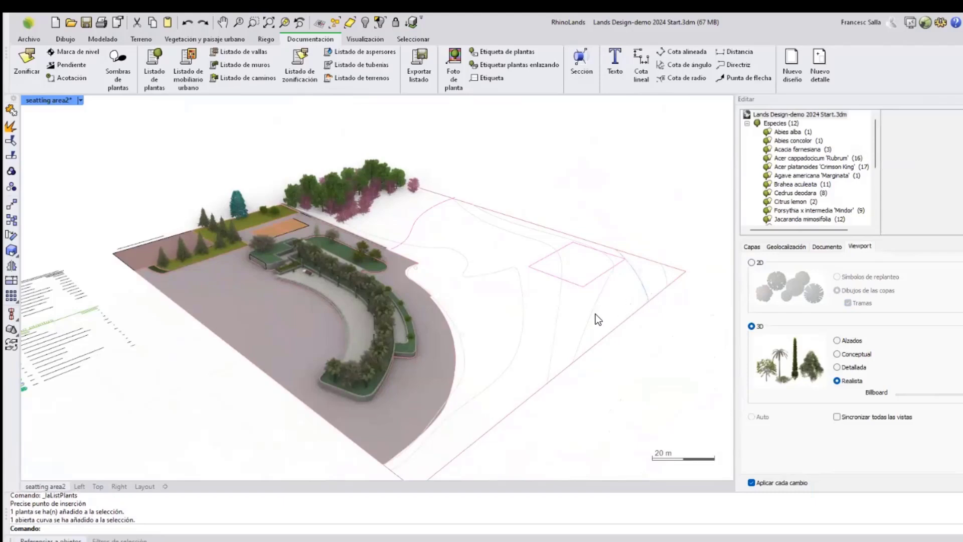
click(577, 278)
right_drag(575, 295, 576, 298)
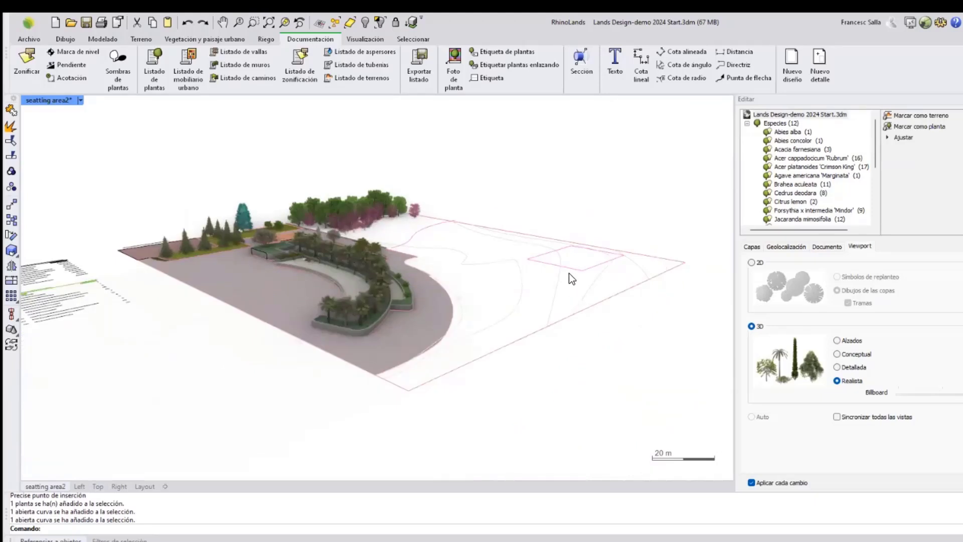
right_drag(565, 264, 567, 317)
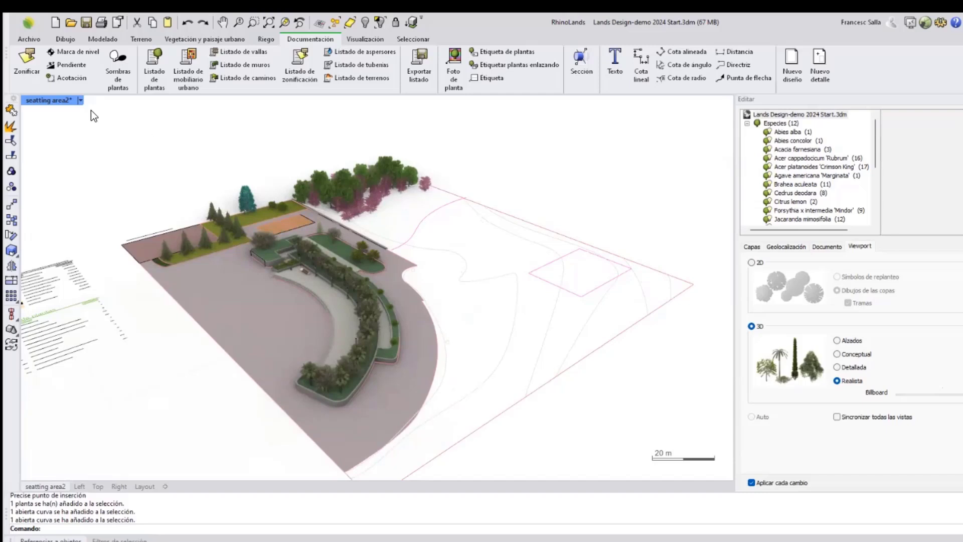
click(80, 100)
click(116, 127)
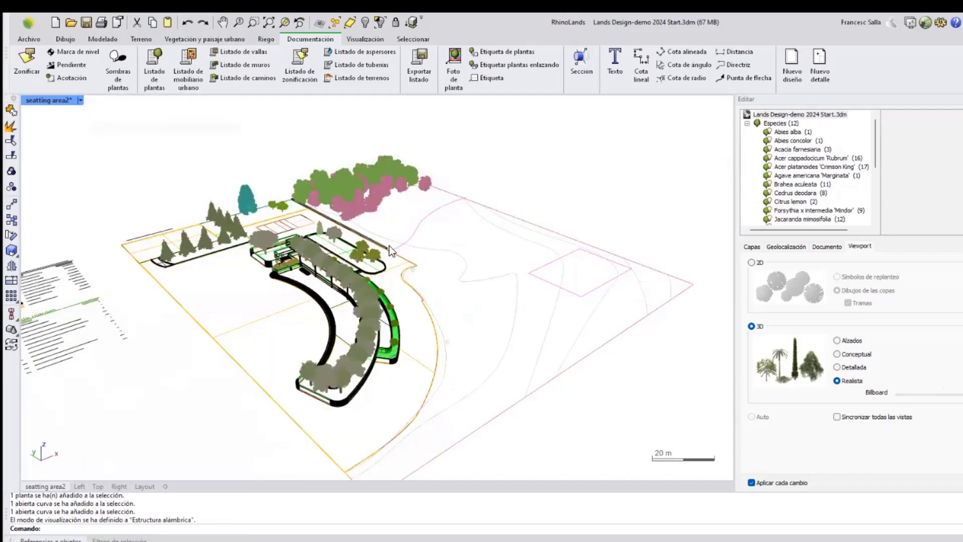
Elevate the terrain contour curves by tracing a line across them, with start elevation 0.00 and increment 1.00.
shift+right_drag(543, 324, 451, 286)
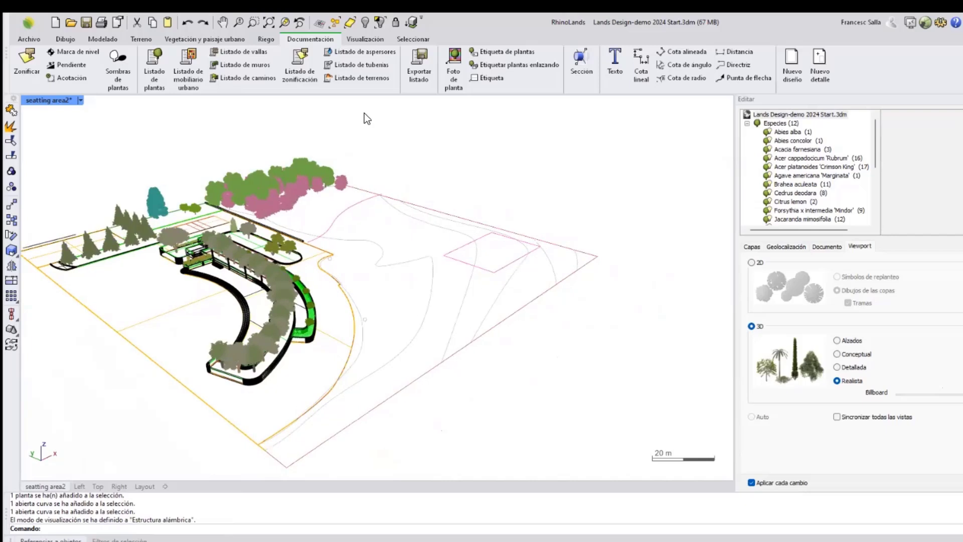
click(145, 39)
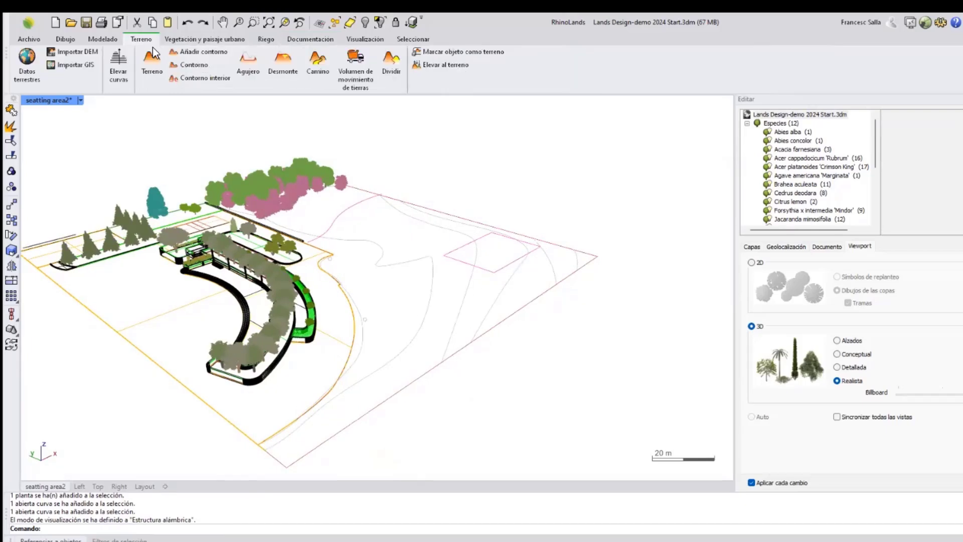
click(118, 75)
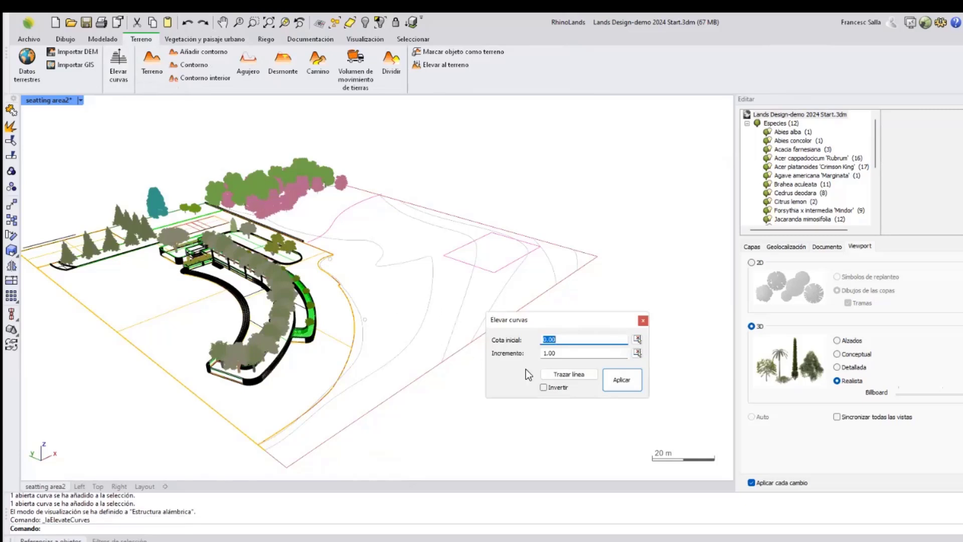
click(560, 373)
scroll(352, 342, up, 3)
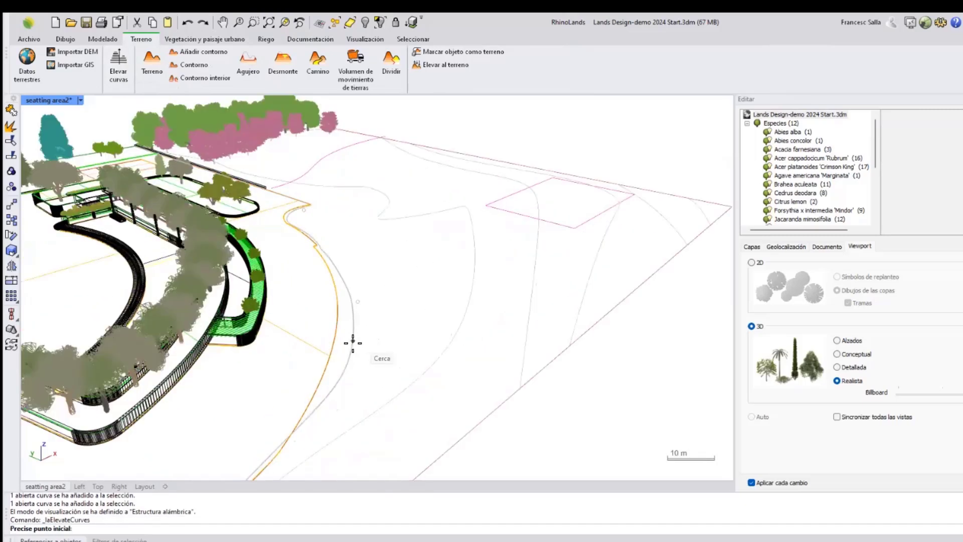
click(353, 343)
scroll(352, 342, down, 2)
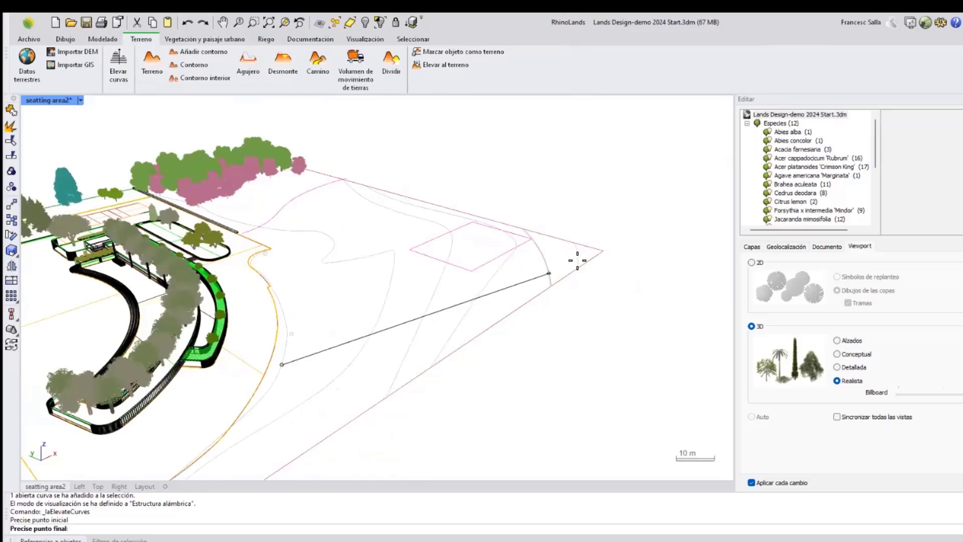
click(577, 260)
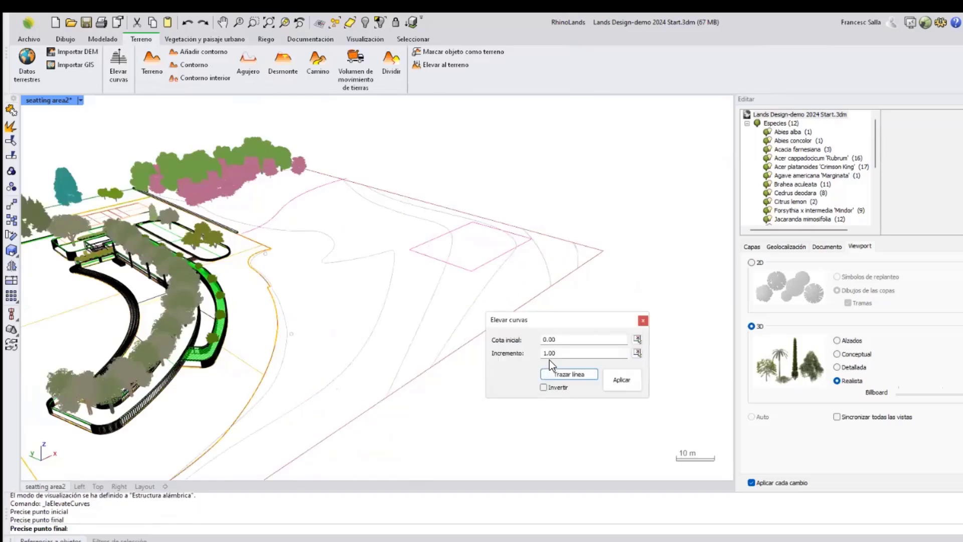
click(549, 356)
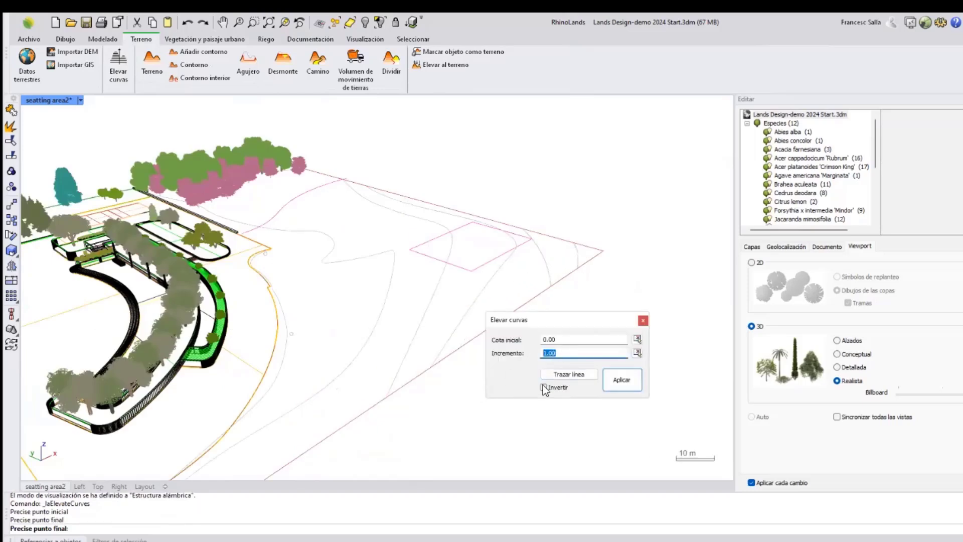
click(615, 379)
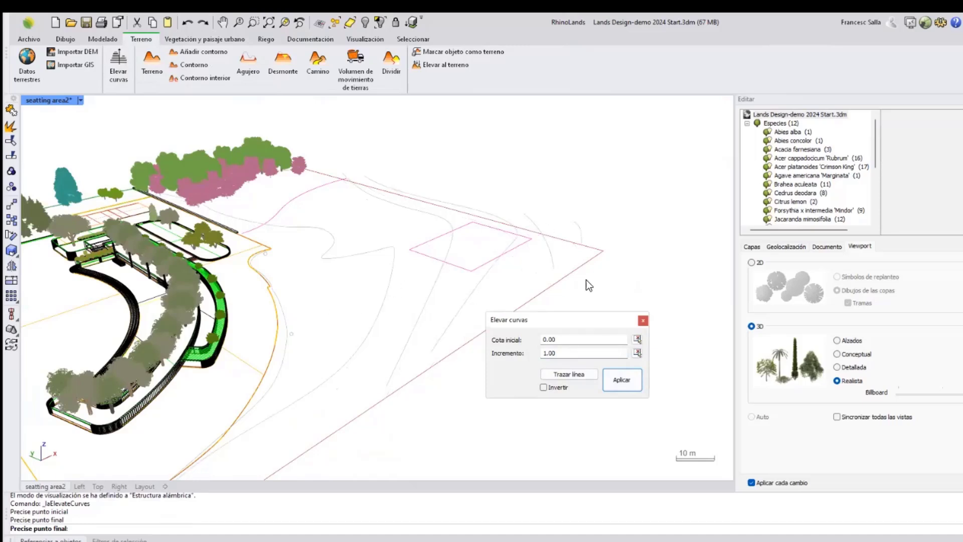
click(641, 319)
Raise a control point of a contour curve near the plot's far corner with the gumball.
right_drag(641, 323, 558, 289)
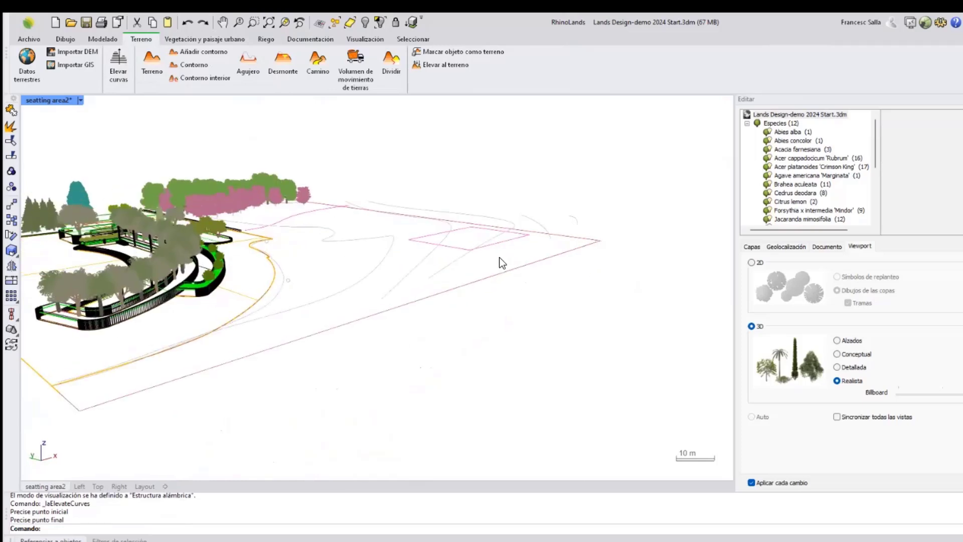
scroll(516, 259, up, 4)
right_drag(543, 231, 558, 205)
scroll(562, 207, up, 3)
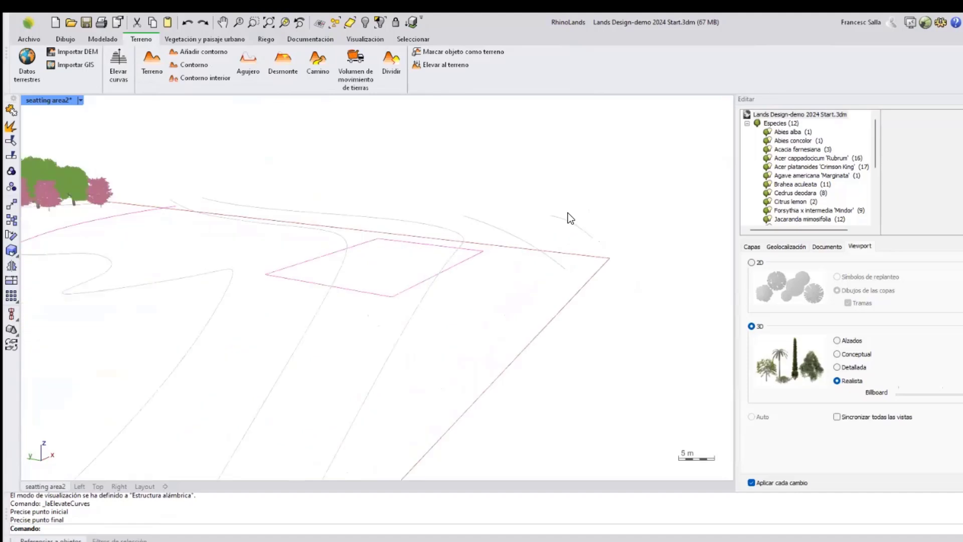
click(584, 230)
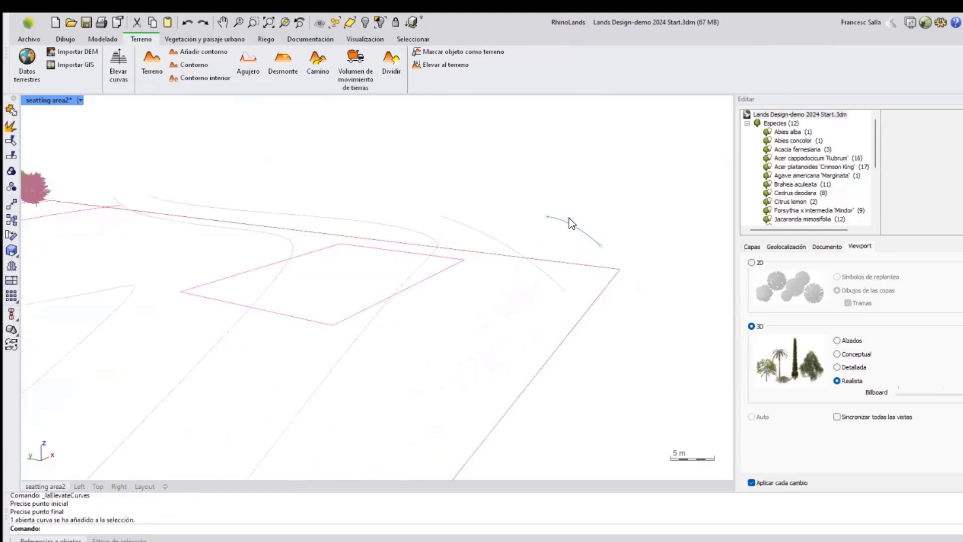
click(569, 219)
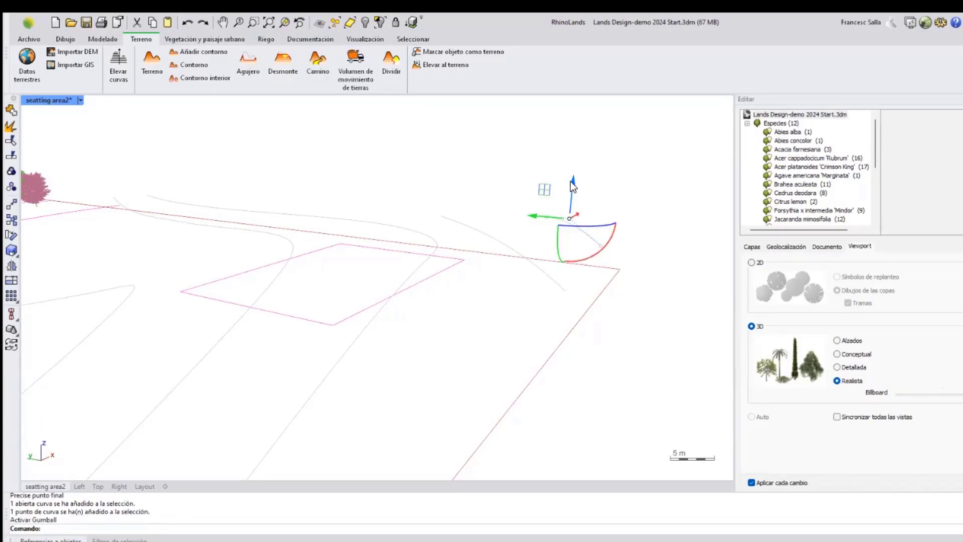
drag(570, 181, 575, 151)
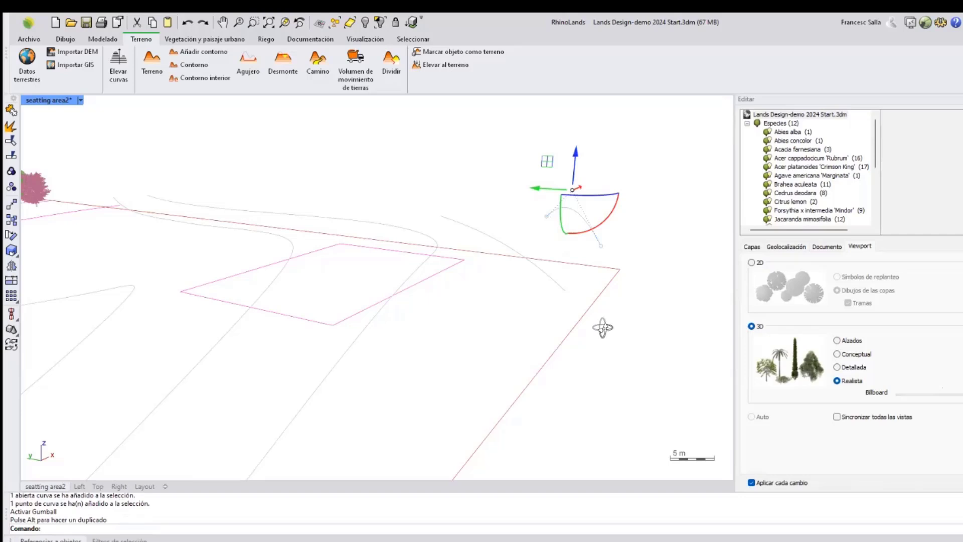
right_drag(603, 328, 547, 327)
click(608, 382)
scroll(571, 324, down, 5)
shift+right_drag(555, 315, 568, 293)
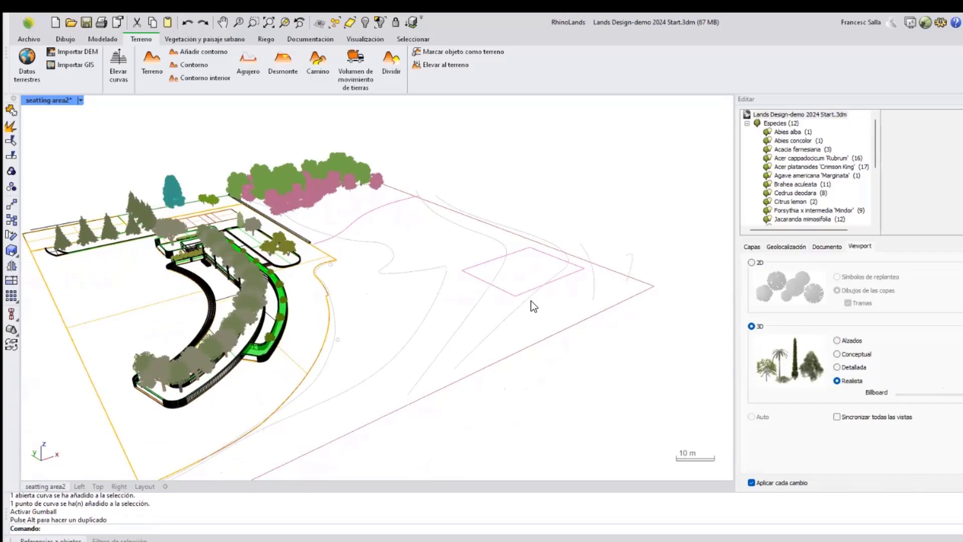
Start the Terrain command and select the elevated contour curves as its input.
click(149, 66)
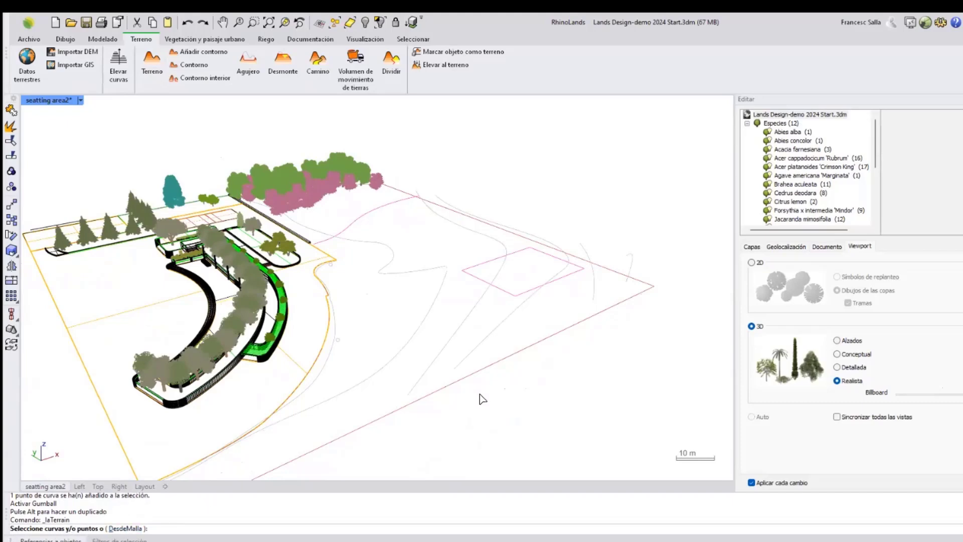
right_drag(554, 340, 586, 307)
click(620, 248)
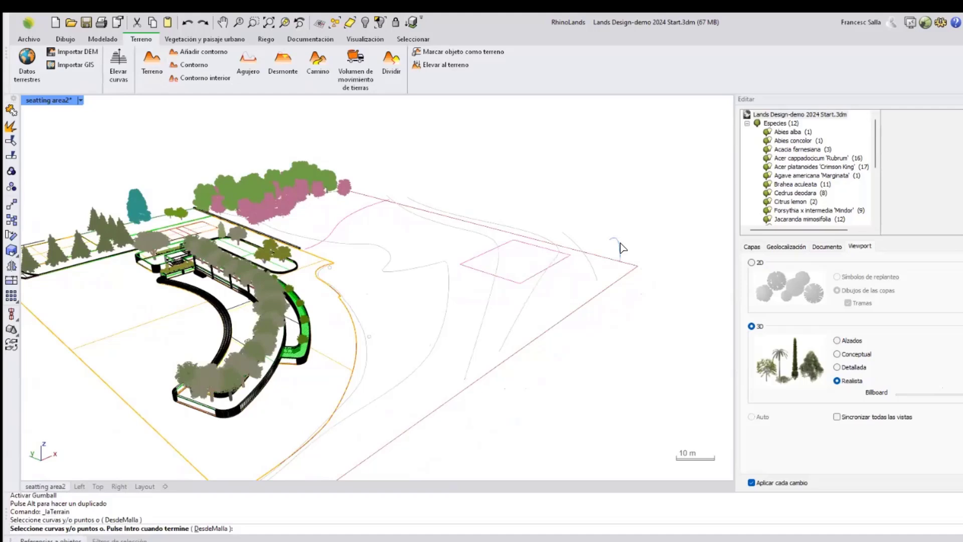
click(597, 275)
drag(552, 295, 466, 316)
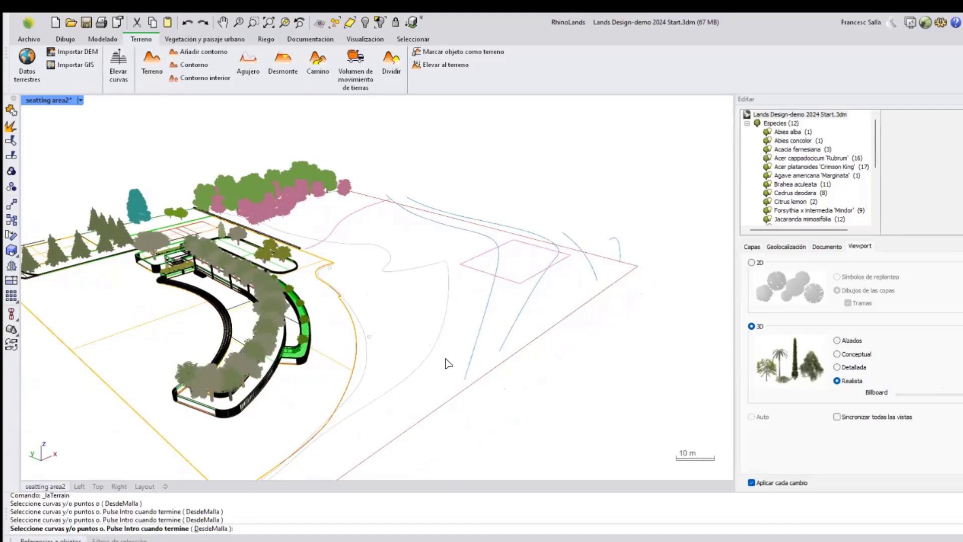
click(415, 350)
click(368, 353)
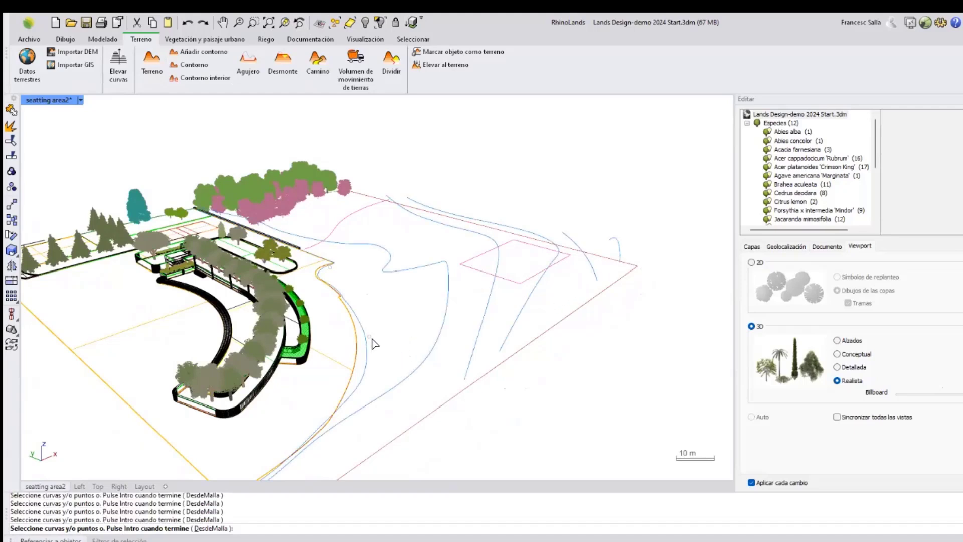
scroll(369, 350, up, 2)
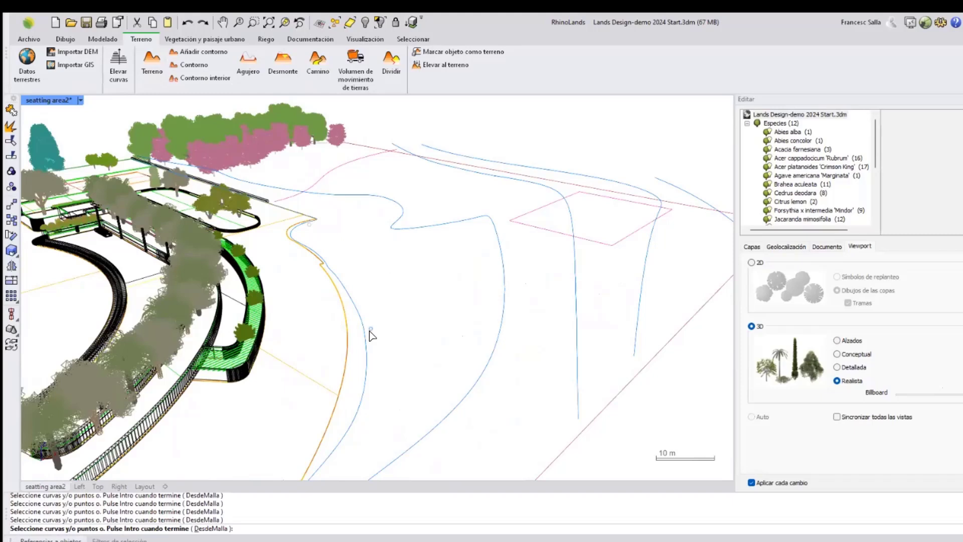
scroll(371, 350, down, 1)
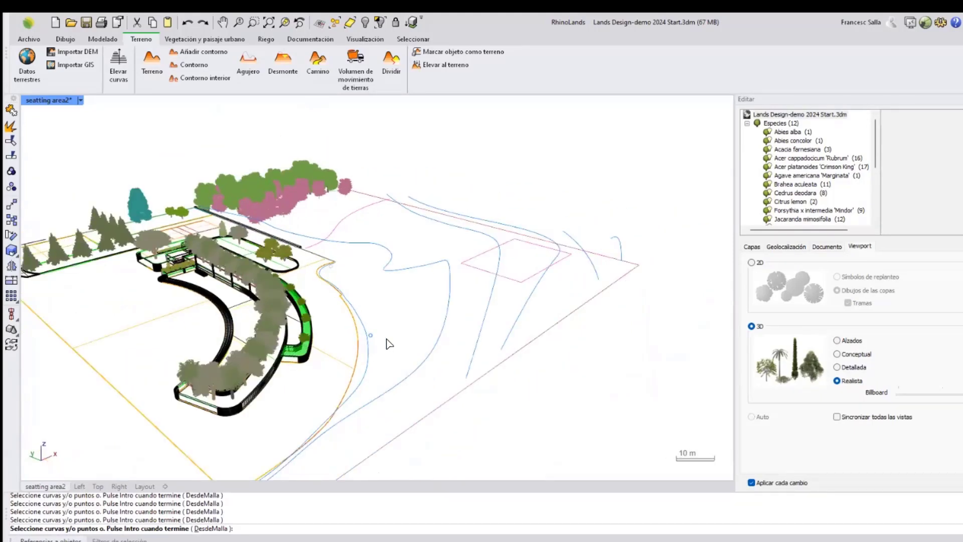
key(Return)
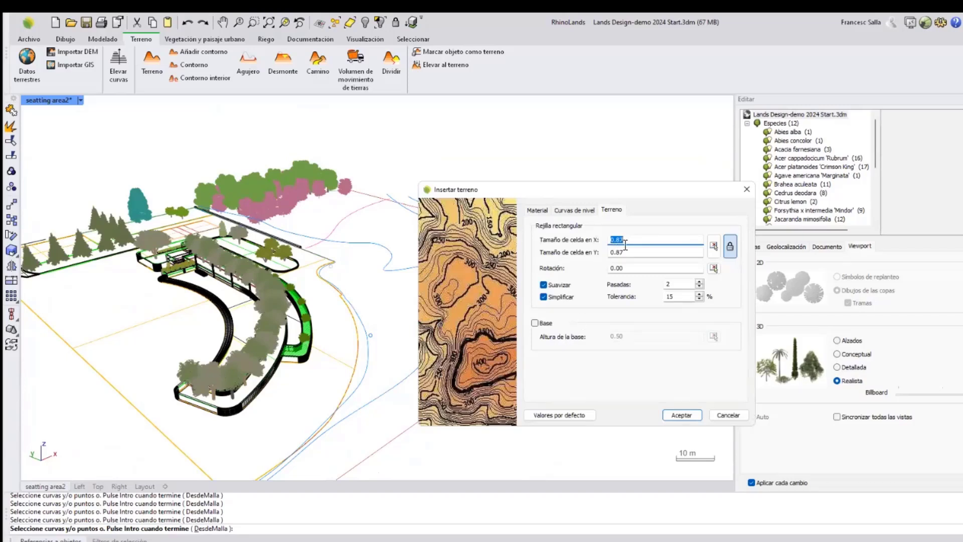
Set the terrain cell size to 1, enable a 0.50 base, and insert the terrain.
drag(627, 239, 618, 240)
drag(623, 244, 604, 243)
click(627, 252)
click(534, 324)
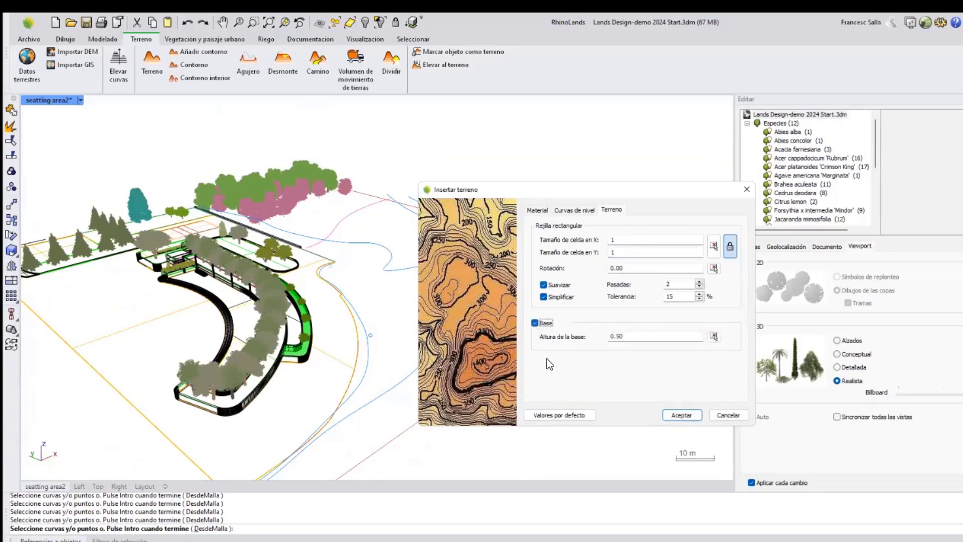
click(573, 211)
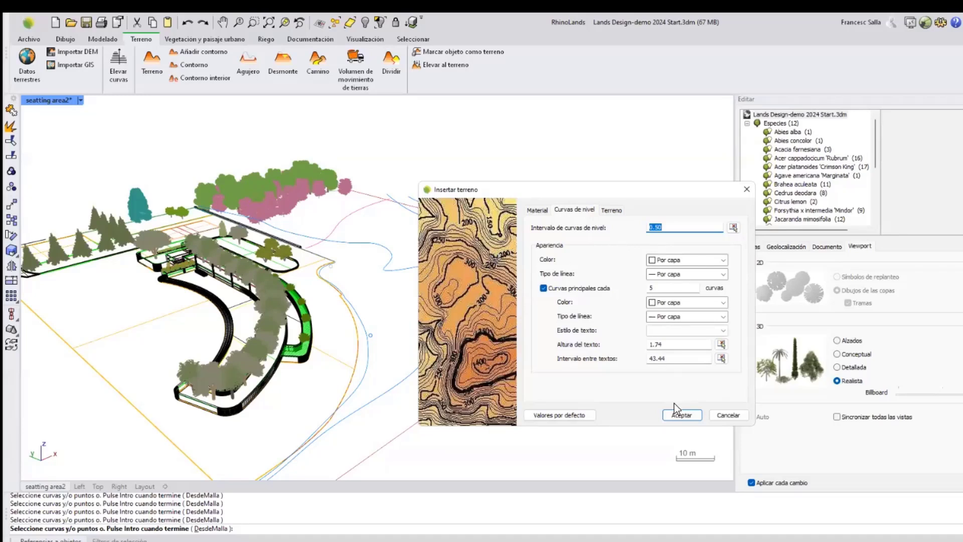
click(681, 414)
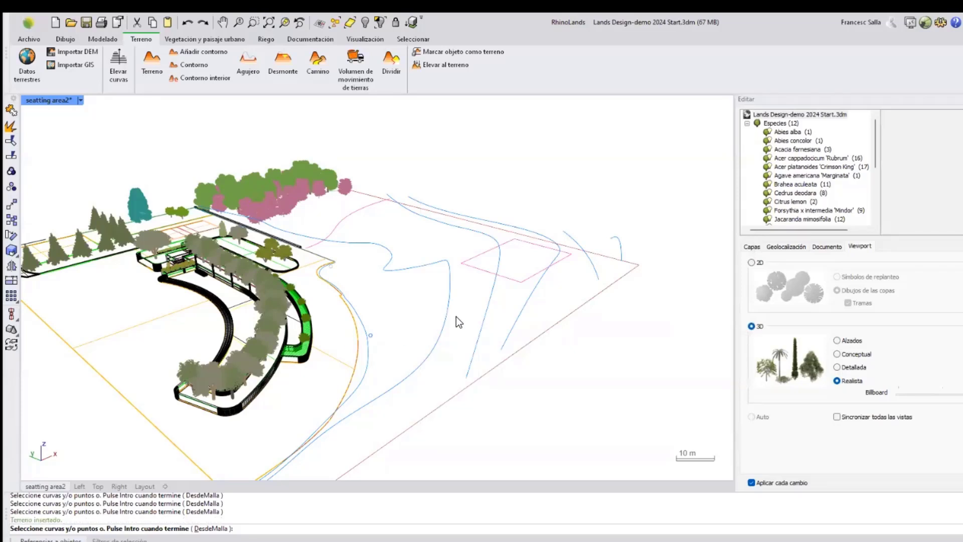
key(Return)
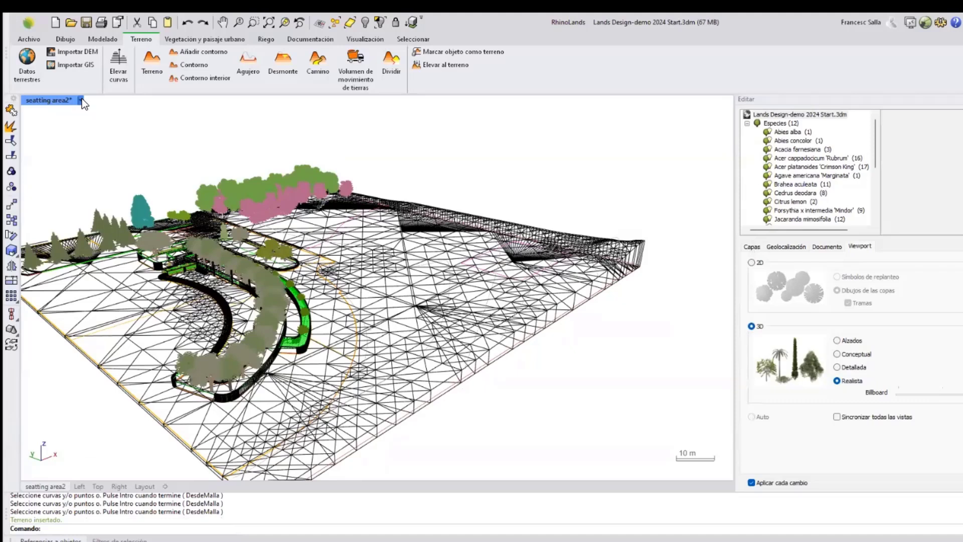
Switch the perspective view to rendered display mode.
click(81, 99)
click(107, 150)
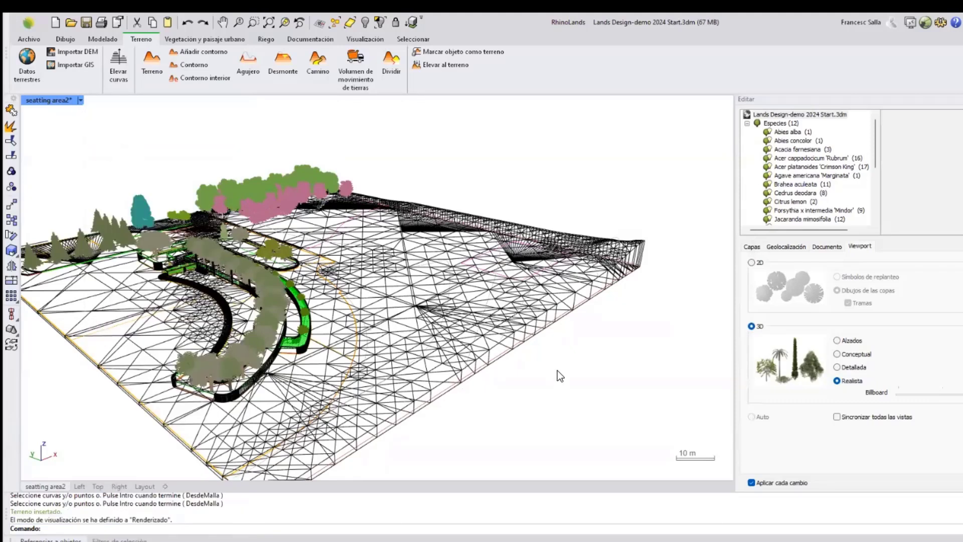
right_drag(538, 305, 532, 335)
right_drag(550, 282, 515, 299)
scroll(509, 301, down, 3)
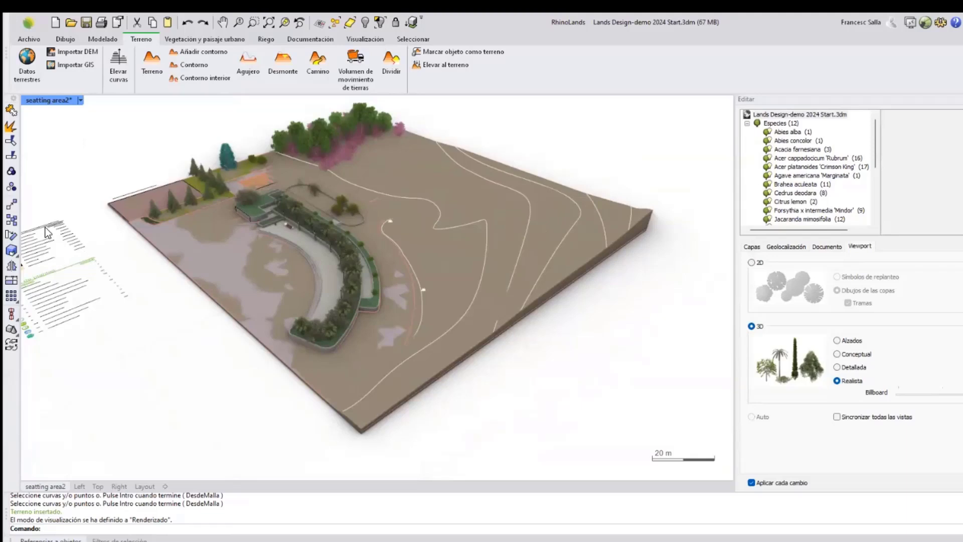
scroll(264, 317, up, 3)
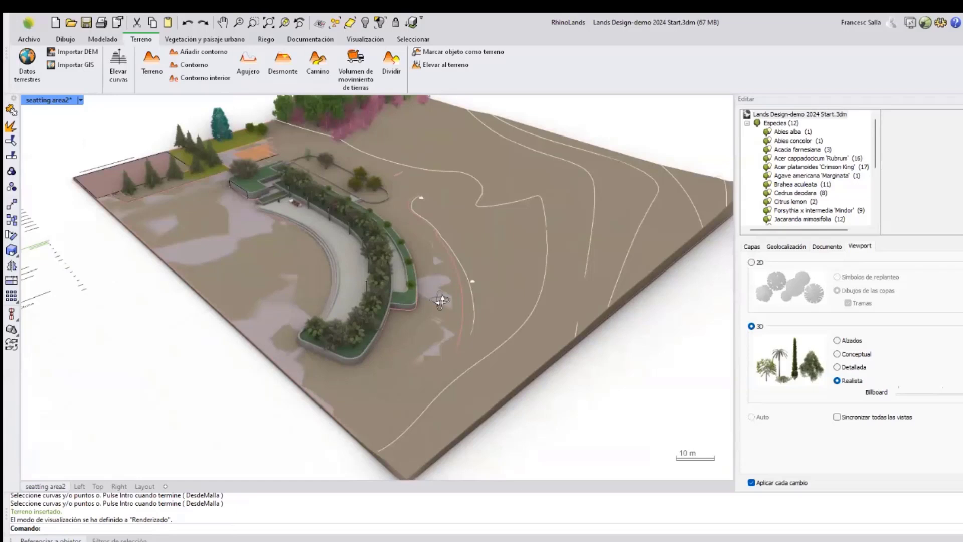
right_drag(440, 297, 291, 341)
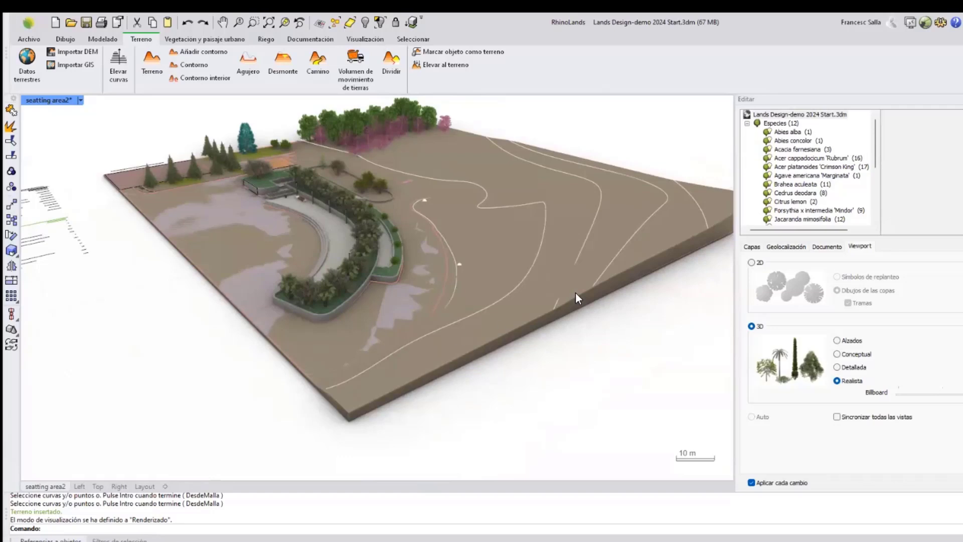
Select the terrain and turn off its base.
click(651, 269)
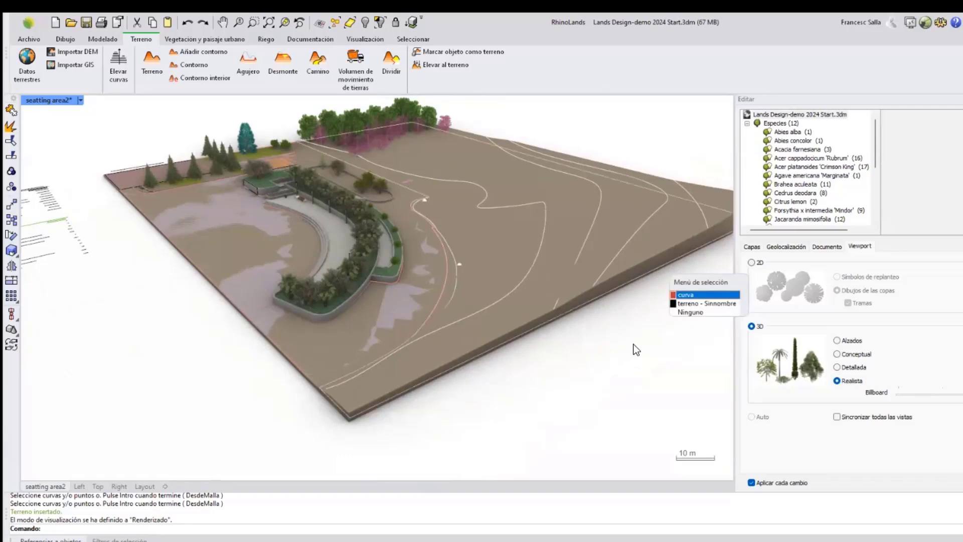
click(700, 304)
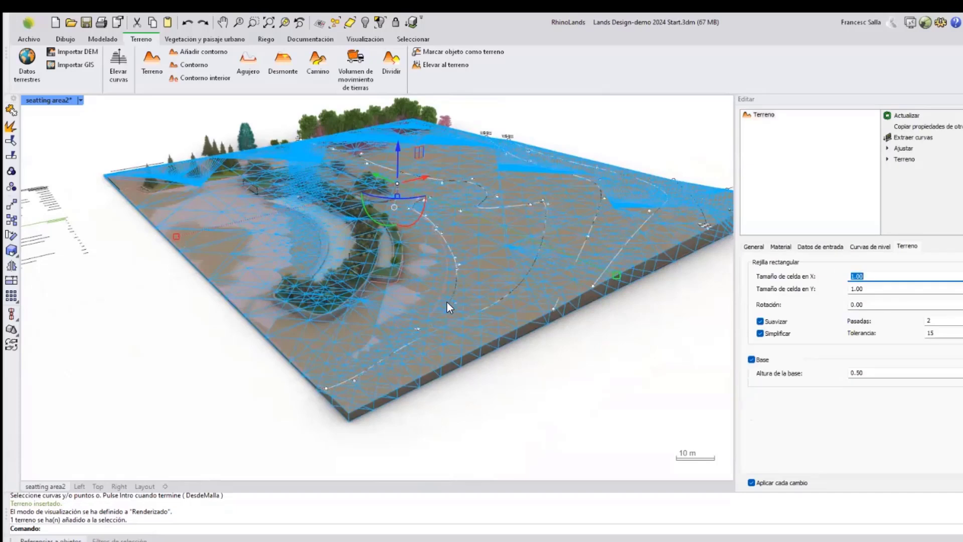
right_drag(447, 302, 653, 340)
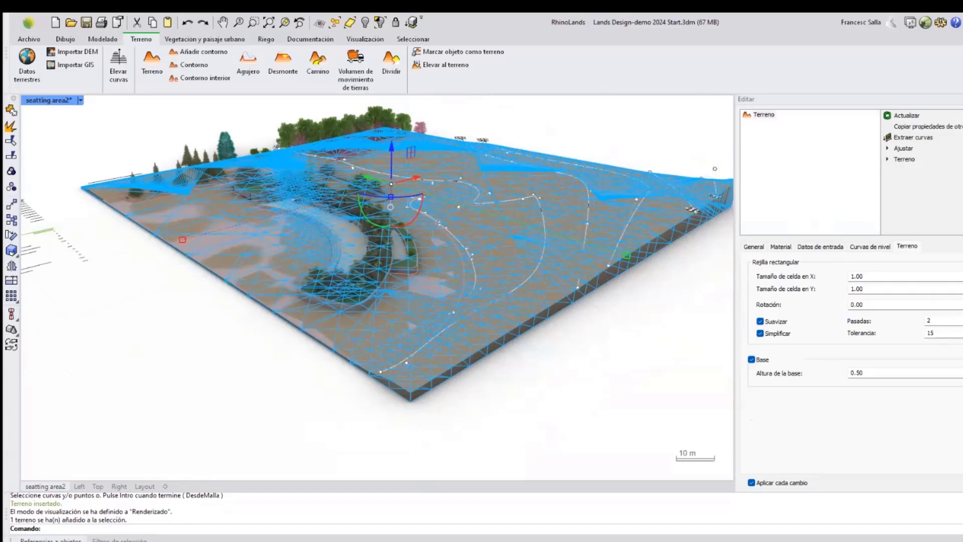
click(751, 360)
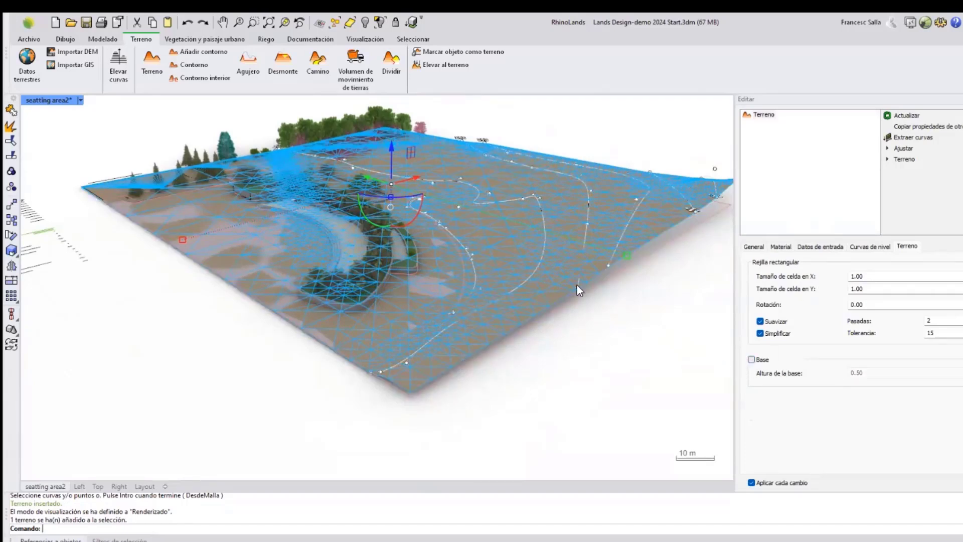
right_drag(577, 285, 563, 310)
click(562, 311)
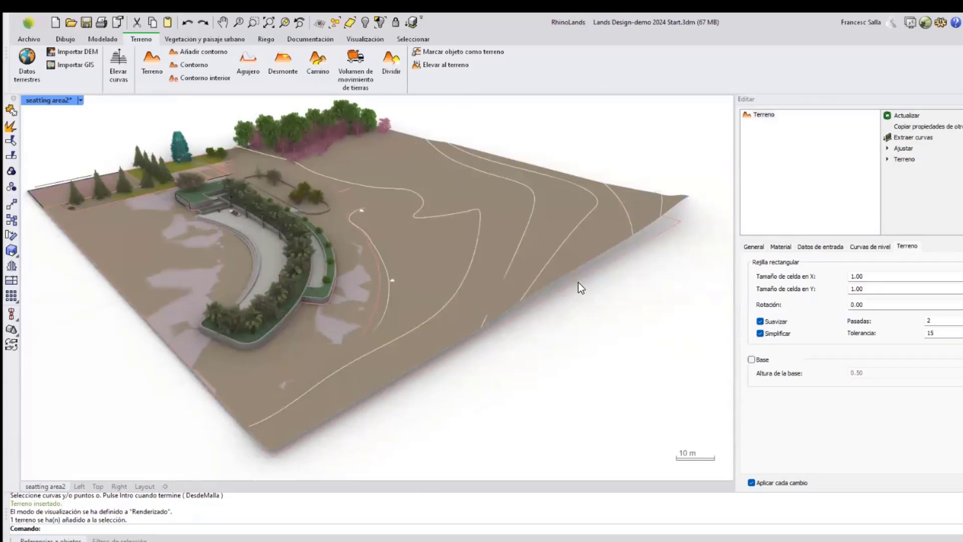
Apply a boundary to the terrain with the Contorno tool, using the plot's closed outline curve.
click(578, 283)
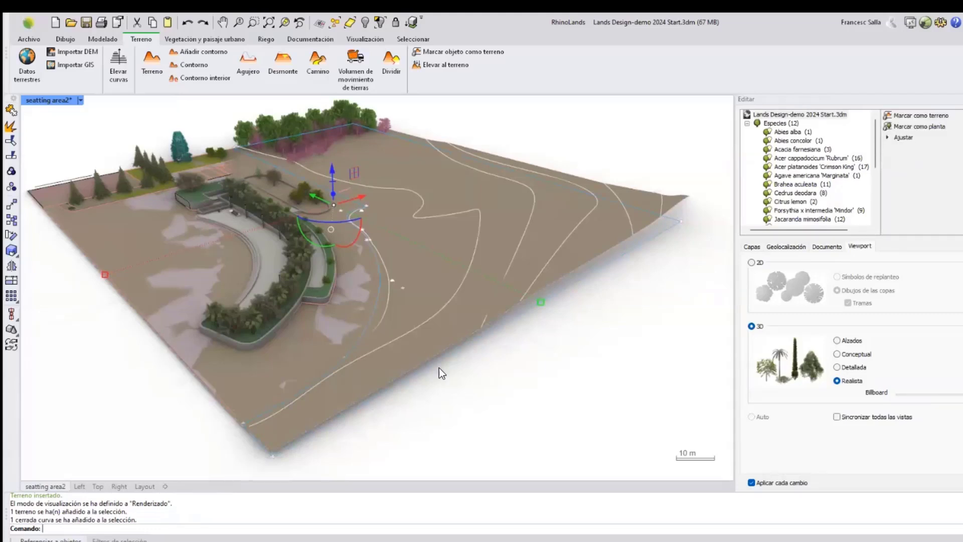
click(515, 396)
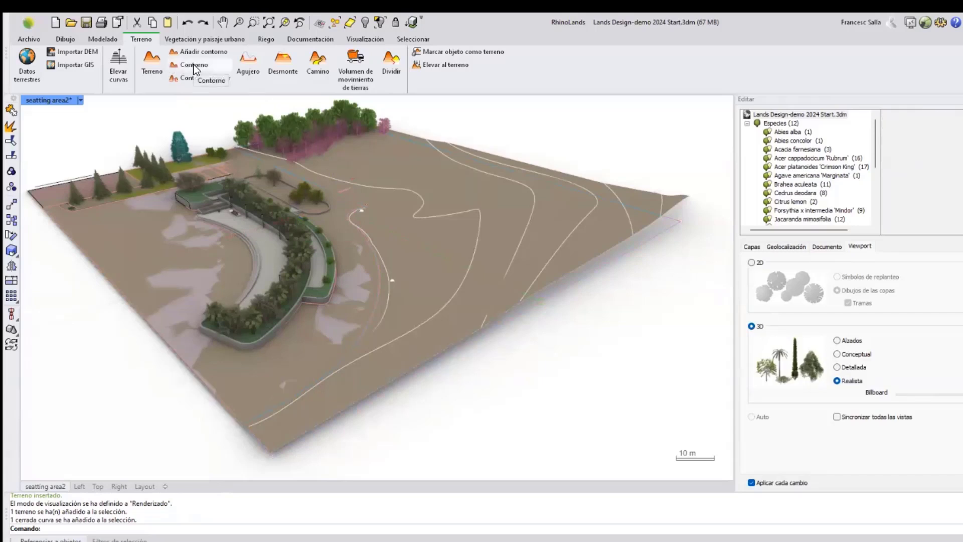
click(193, 65)
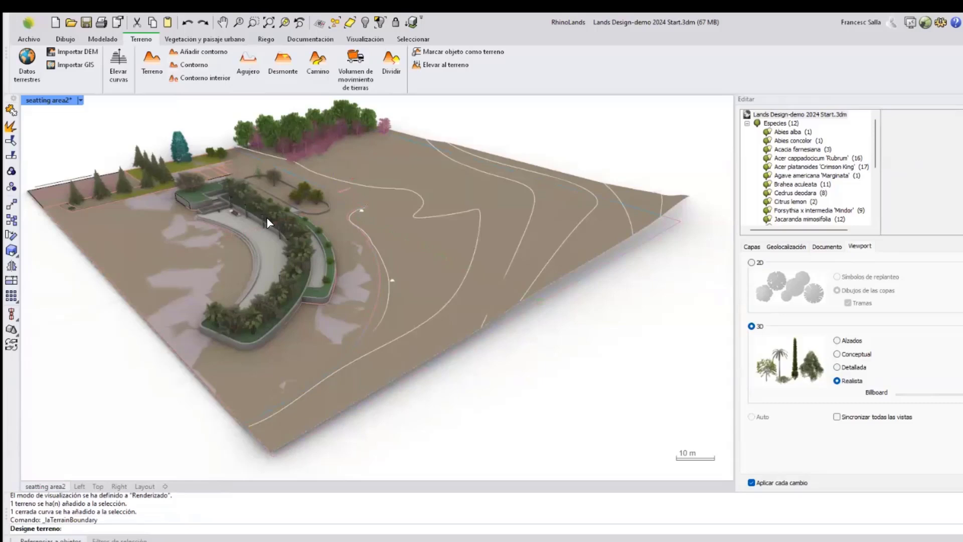
click(467, 302)
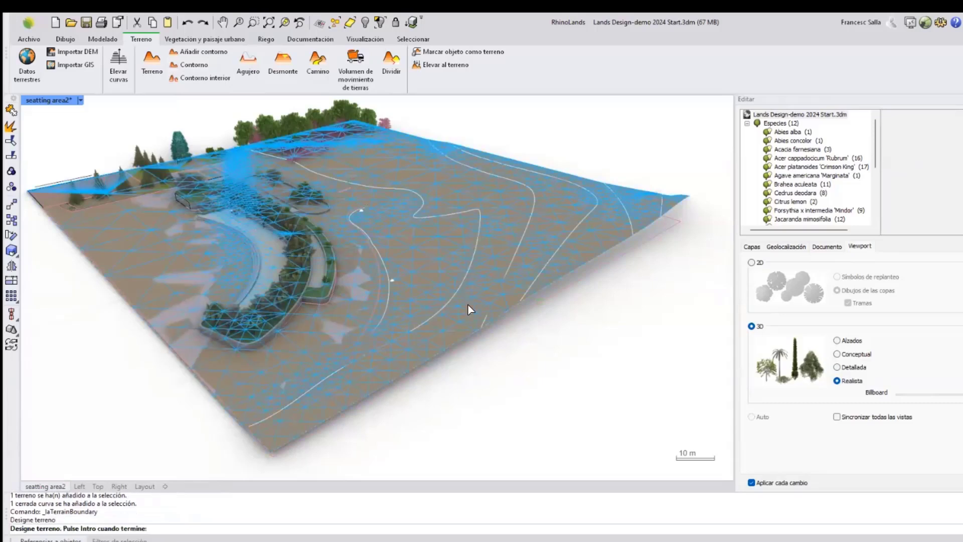
key(Return)
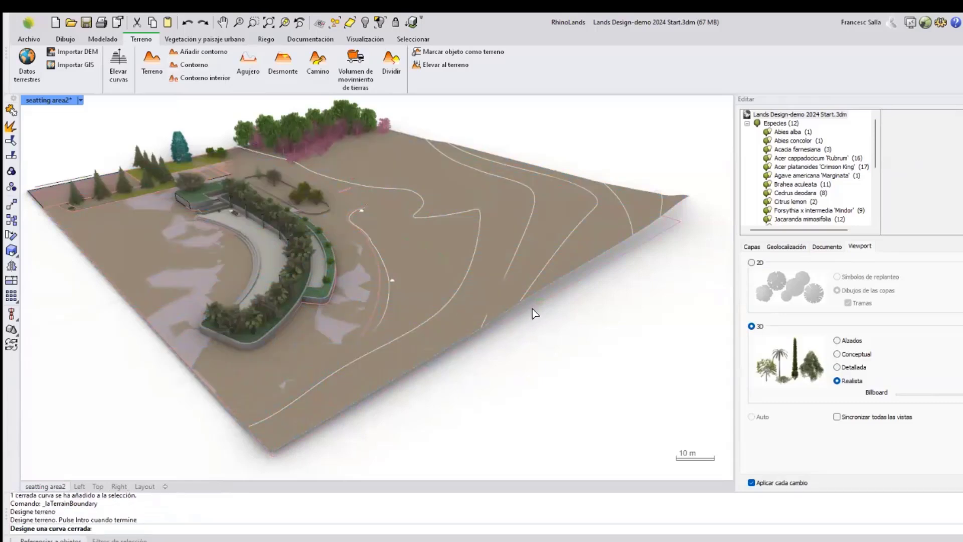
right_drag(588, 299, 587, 293)
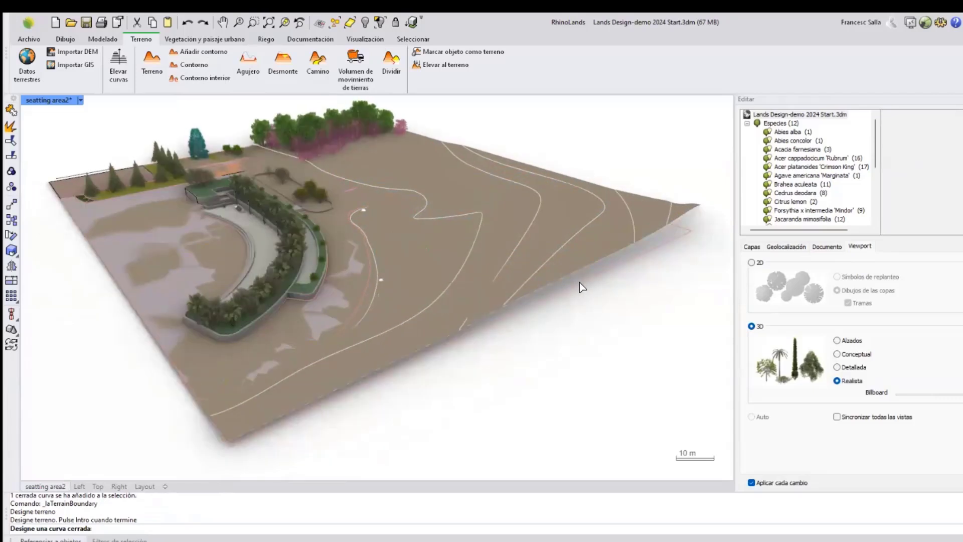
scroll(596, 278, up, 2)
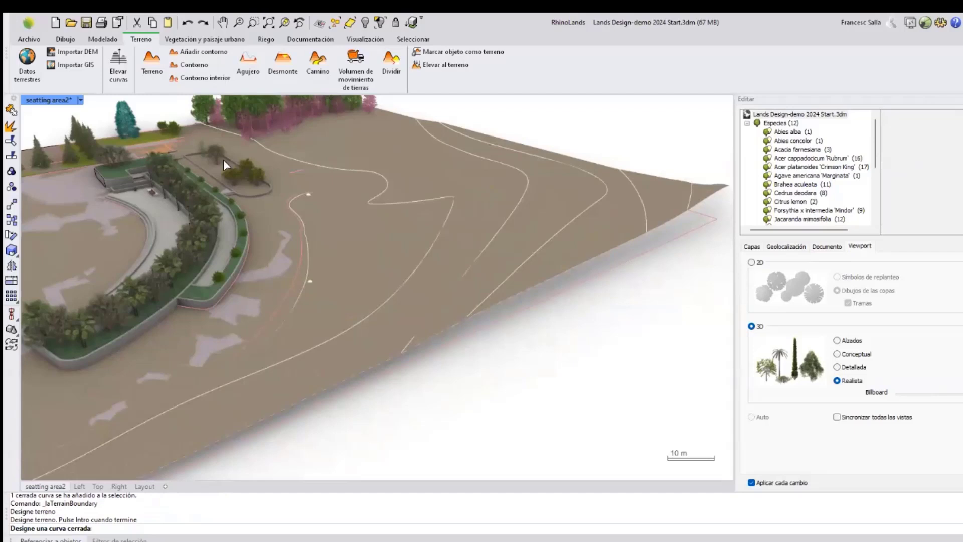
click(80, 100)
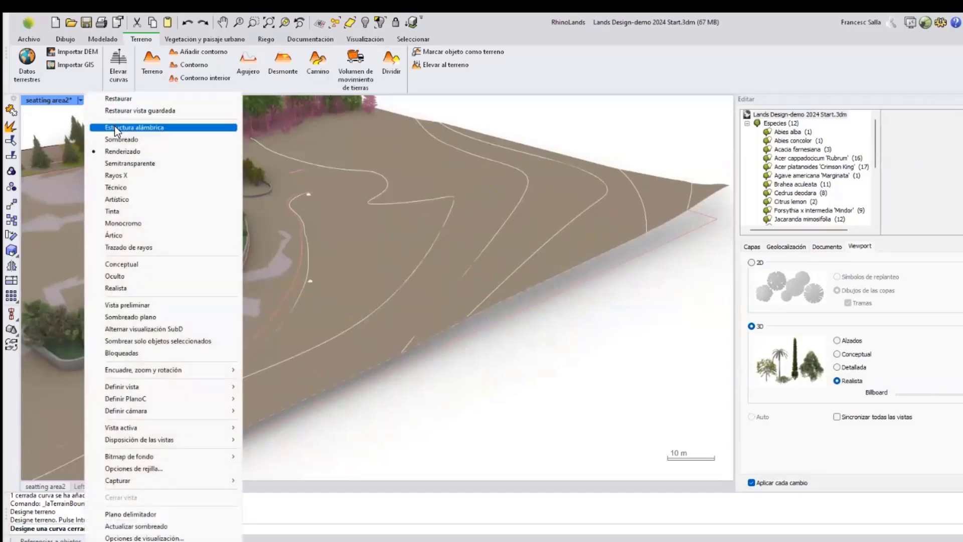
click(115, 128)
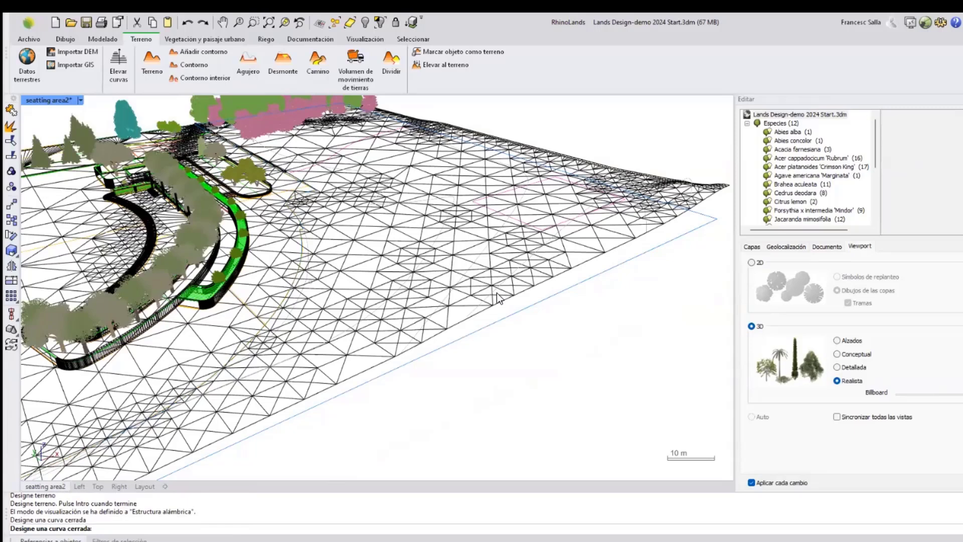
click(465, 297)
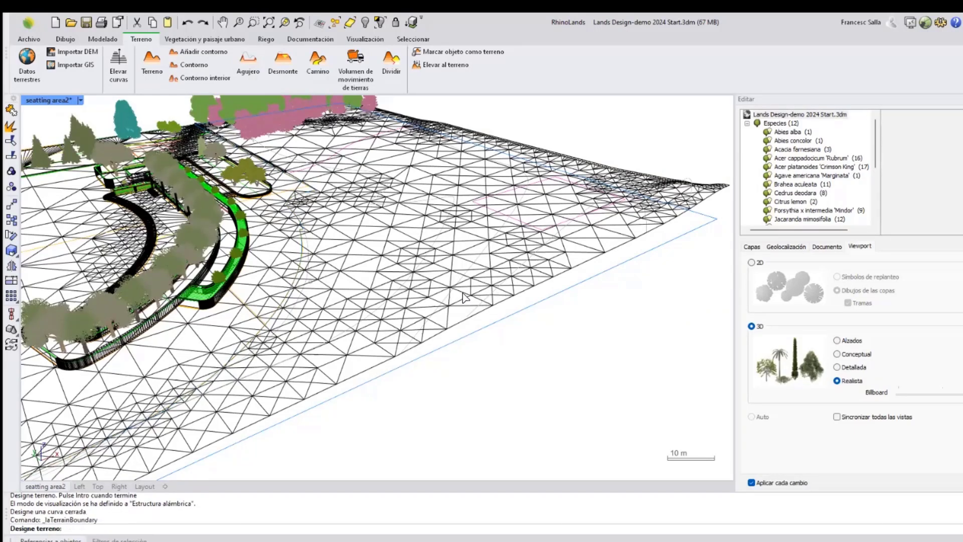
Set the perspective view back to rendered display and exit the boundary command.
scroll(441, 301, down, 2)
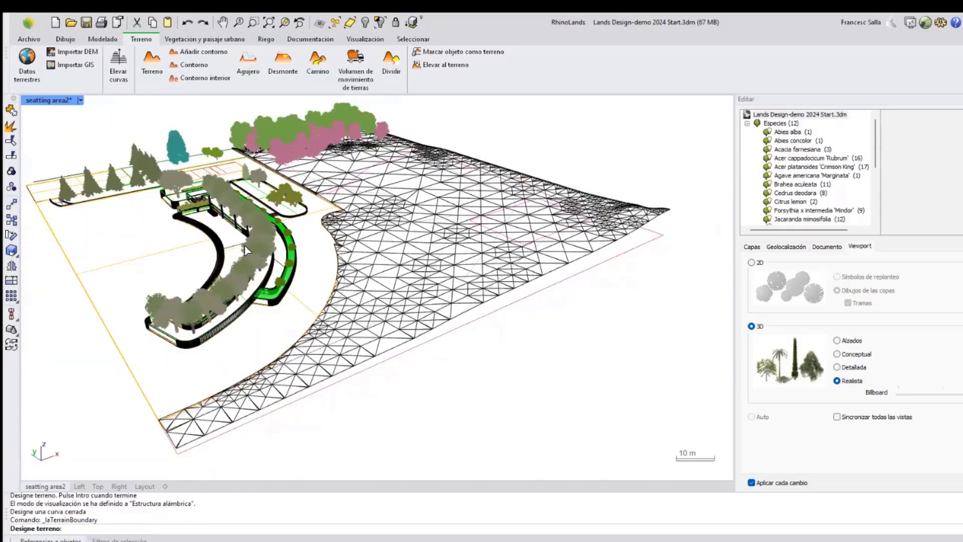
right_drag(278, 256, 203, 254)
click(80, 100)
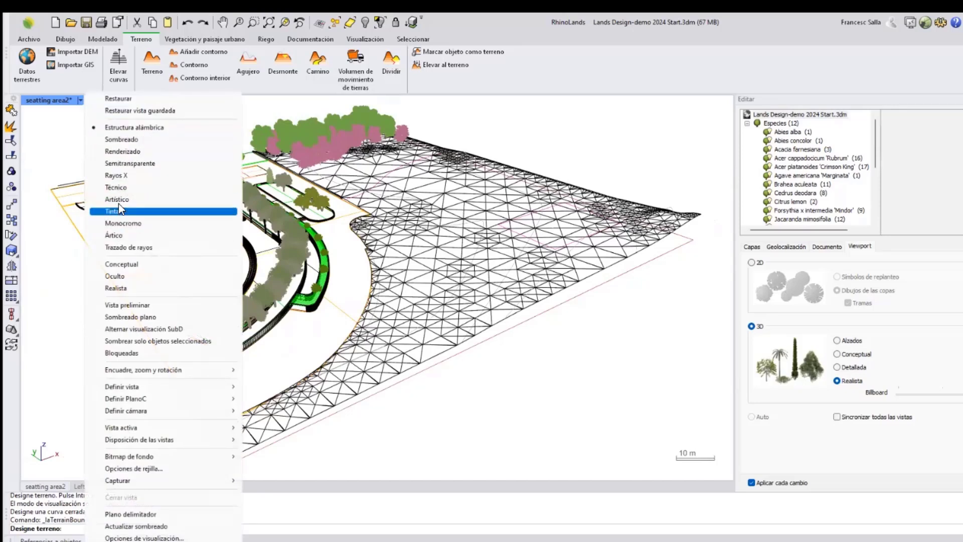
click(120, 152)
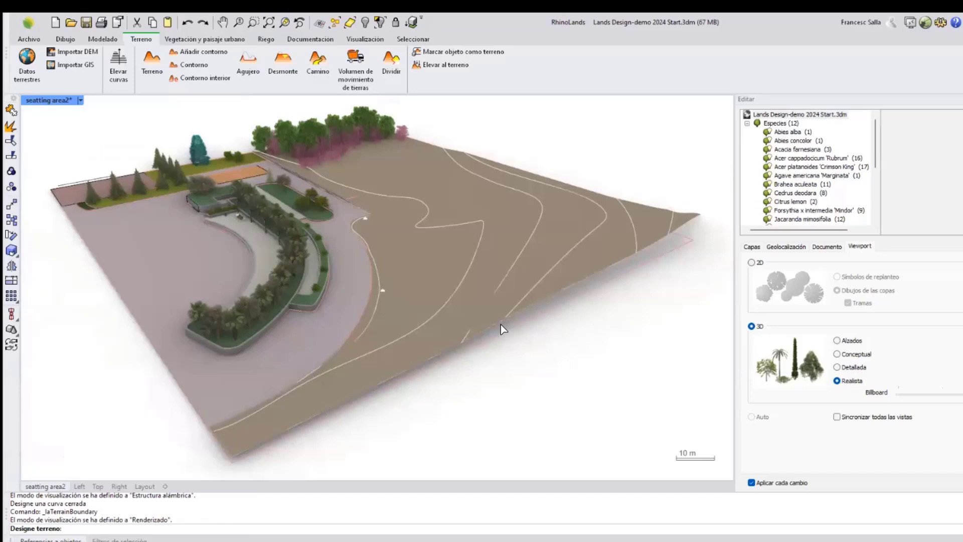
key(Escape)
Select the terrain and open its input data list.
right_drag(495, 308, 501, 282)
click(500, 275)
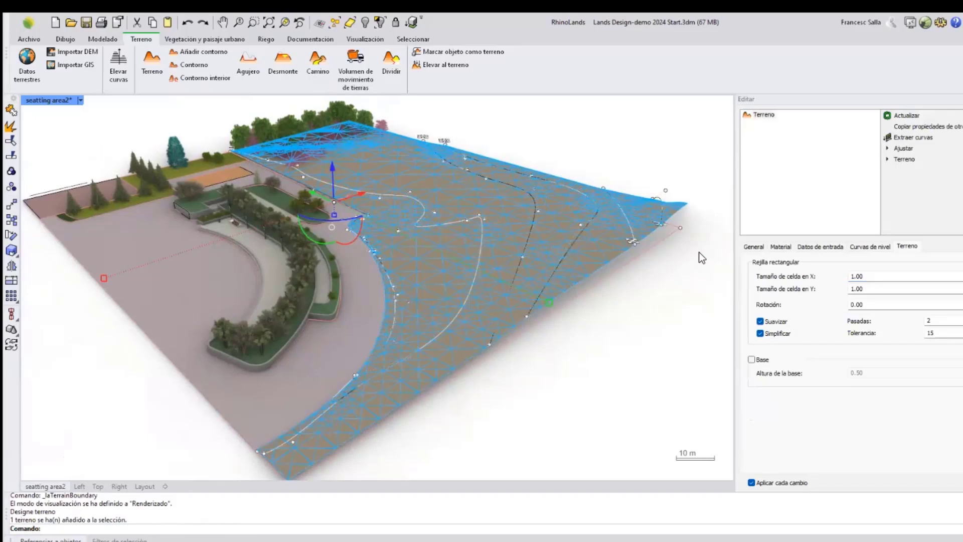
click(810, 244)
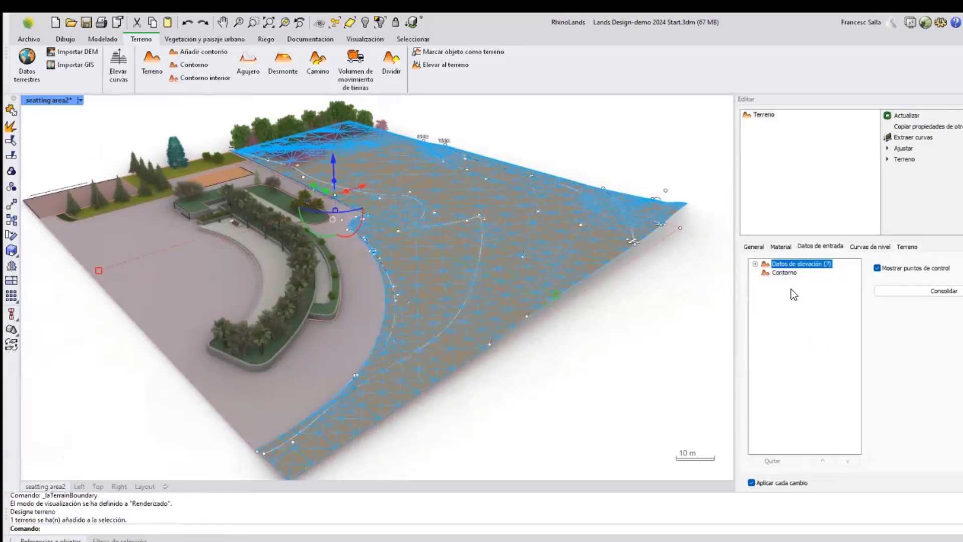
Expand the terrain's elevation data list and highlight one of its contour curves to inspect it.
click(756, 265)
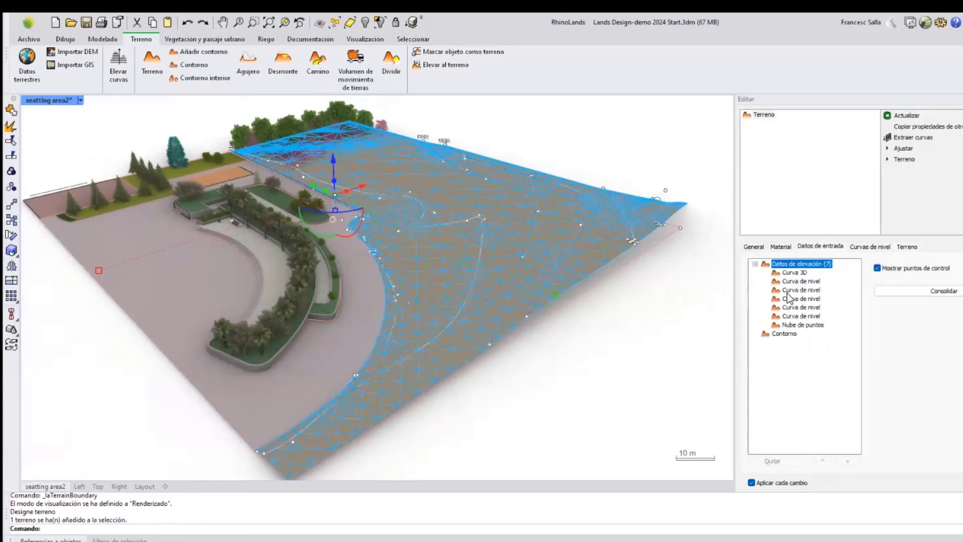
click(788, 284)
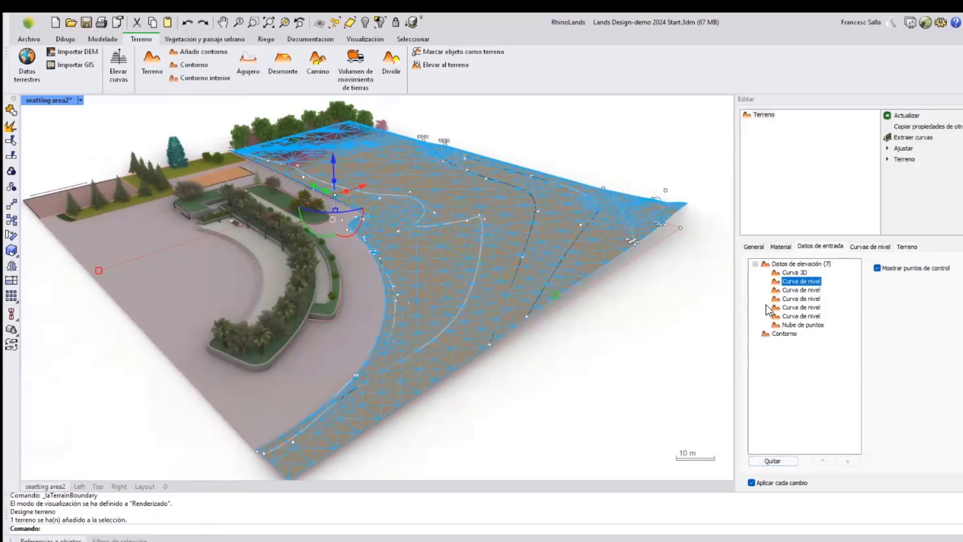
click(778, 333)
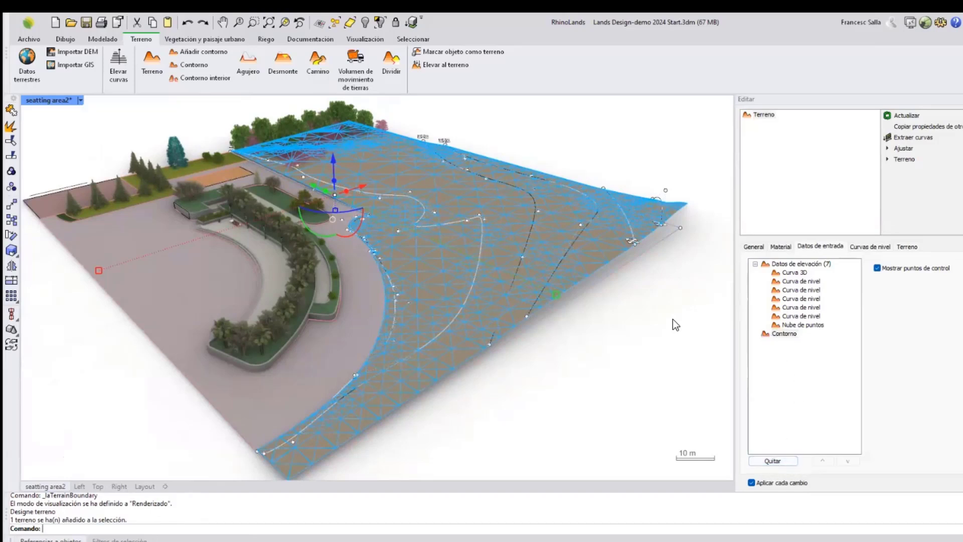
Select a control point of the terrain's input data and move it to reshape the terrain's surface.
right_drag(591, 302, 604, 271)
scroll(560, 230, up, 5)
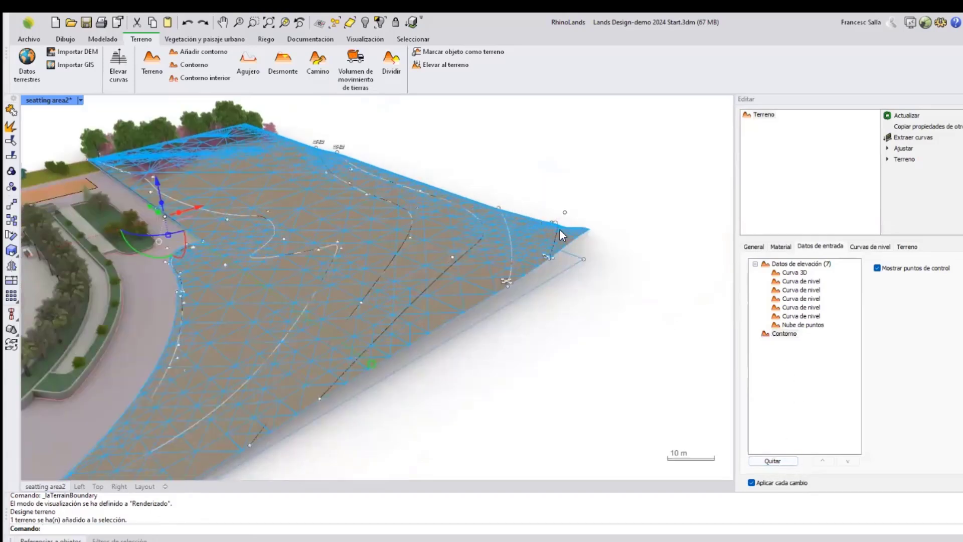
right_drag(561, 228, 540, 207)
scroll(592, 217, up, 4)
click(421, 233)
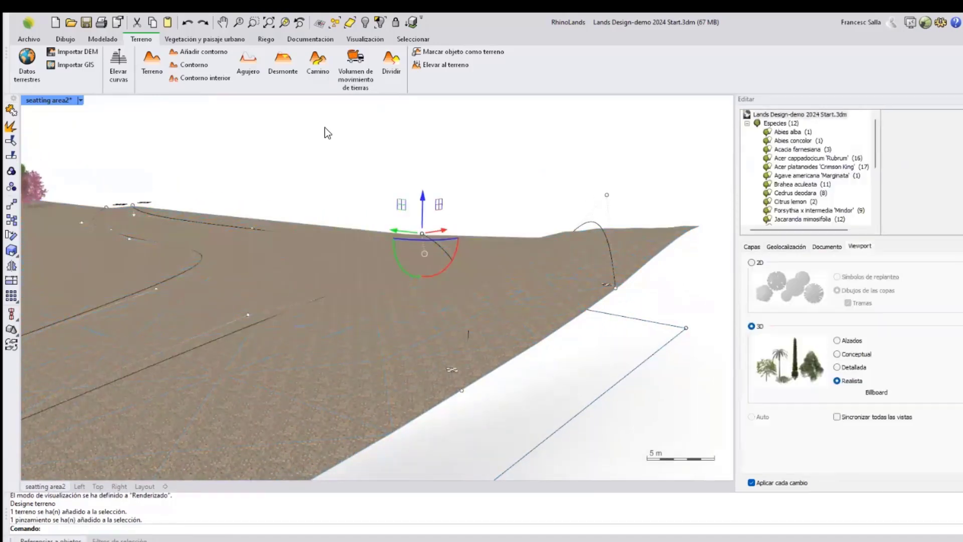
mouse_move(423, 182)
mouse_down()
mouse_move(425, 153)
mouse_move(428, 191)
mouse_move(439, 185)
mouse_up()
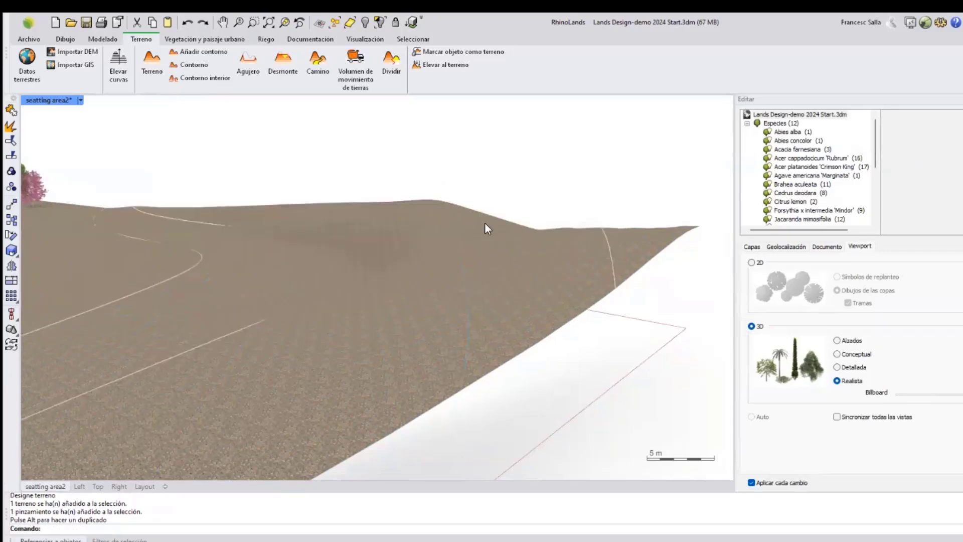
right_drag(485, 221, 432, 299)
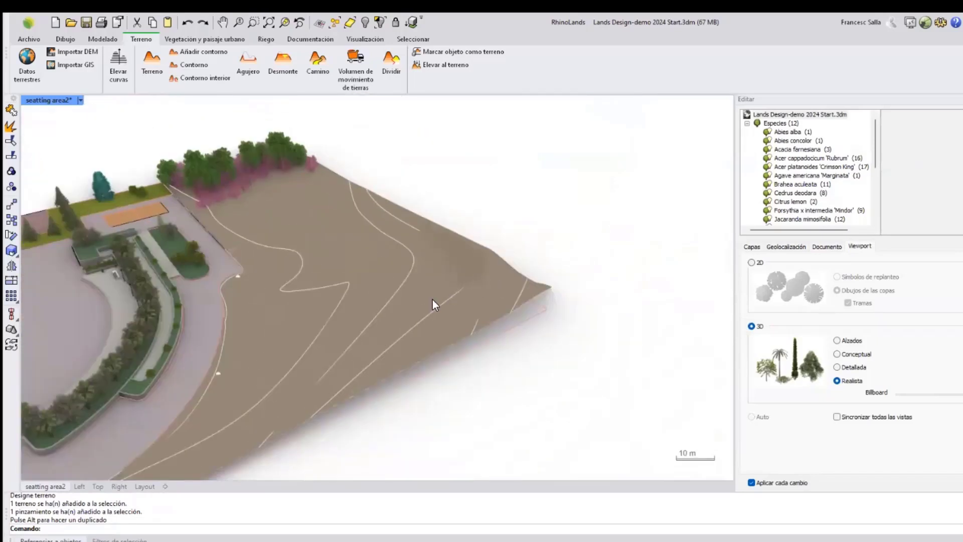
scroll(432, 299, up, 2)
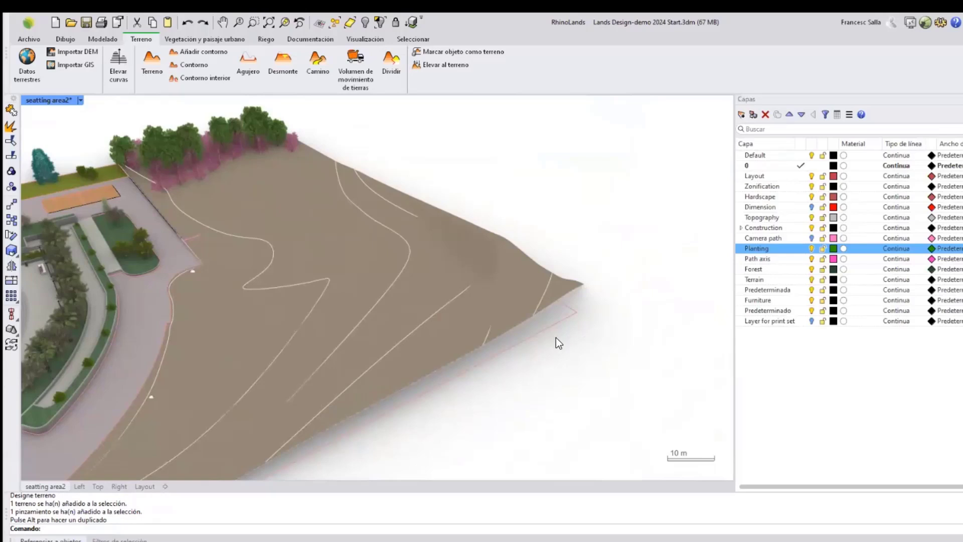
right_drag(555, 338, 516, 261)
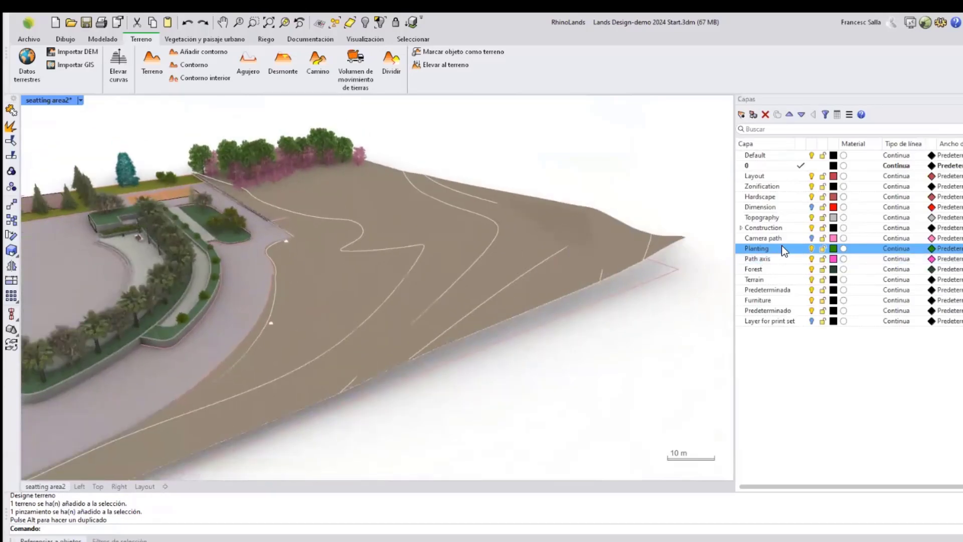
Turn on the visibility of the Topography layer.
click(805, 217)
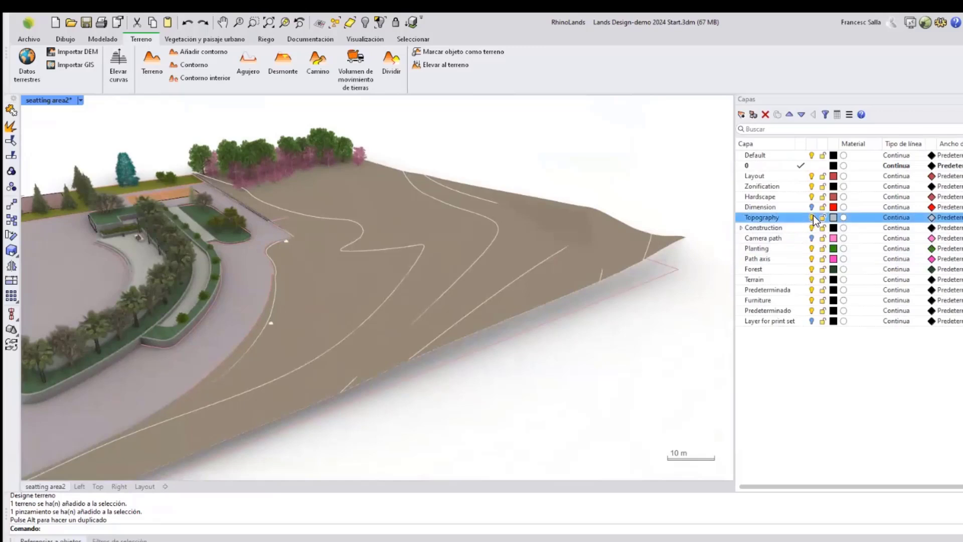
click(811, 217)
scroll(556, 247, down, 2)
right_drag(548, 243, 541, 232)
Select the terrain and enable the option to show its contours in 2D and 3D in the 3D view.
click(552, 237)
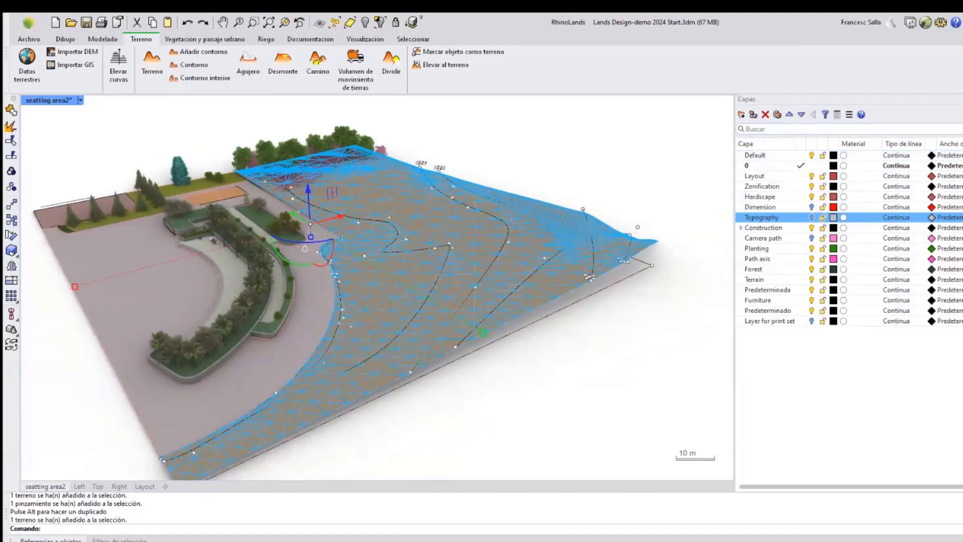
click(962, 133)
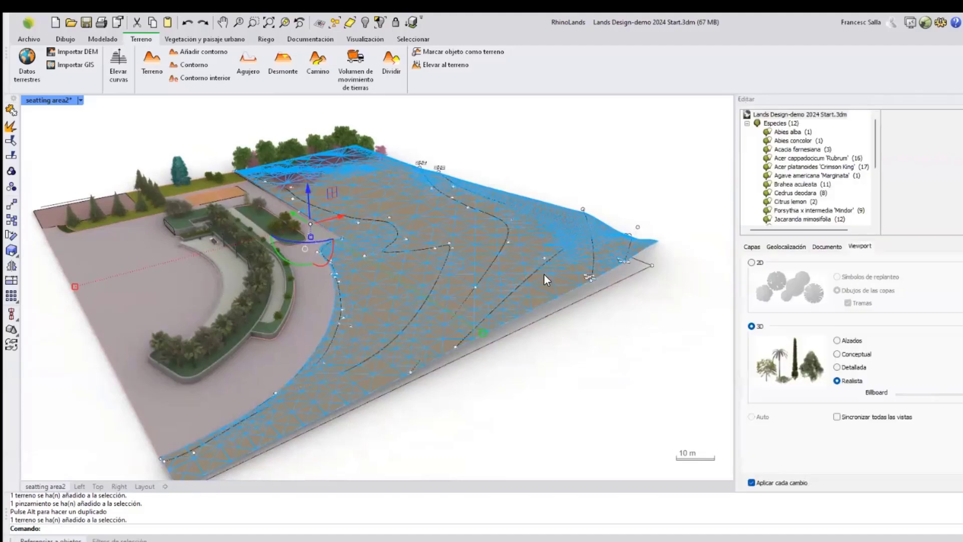
click(754, 246)
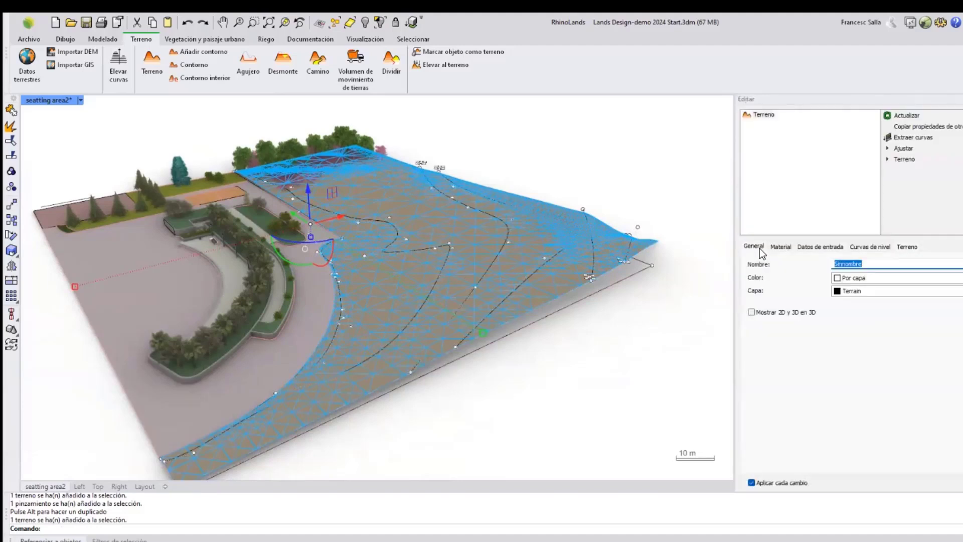
click(751, 312)
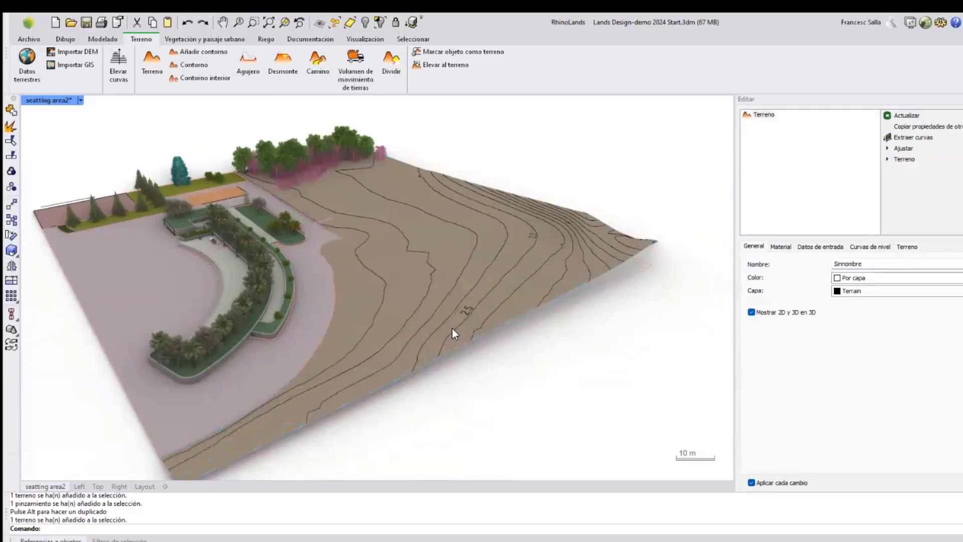
Select the open path curve and elevate it onto the terrain with the A terrenos adjustment.
click(569, 310)
right_drag(574, 311, 420, 288)
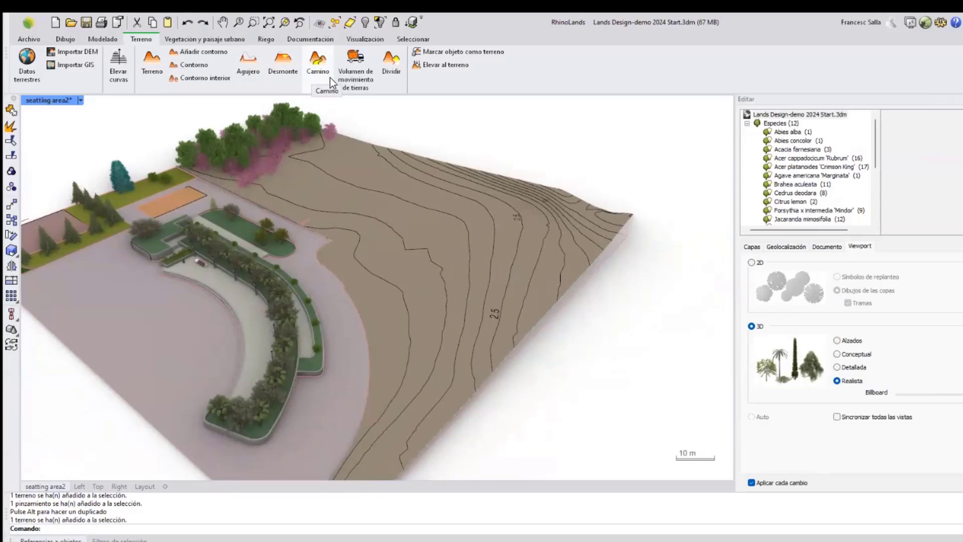
right_drag(521, 295, 690, 266)
scroll(669, 263, up, 4)
shift+right_drag(611, 274, 482, 282)
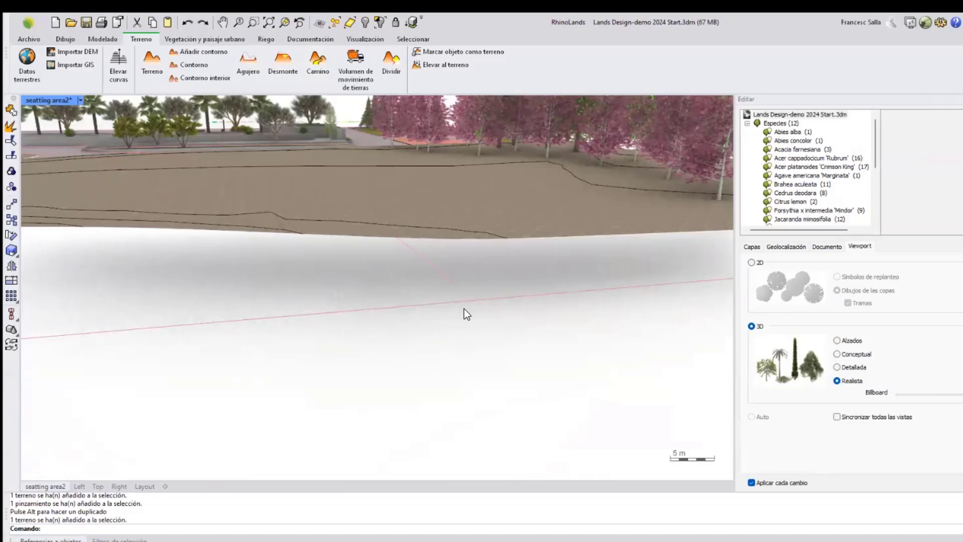
scroll(451, 271, up, 2)
drag(464, 277, 412, 311)
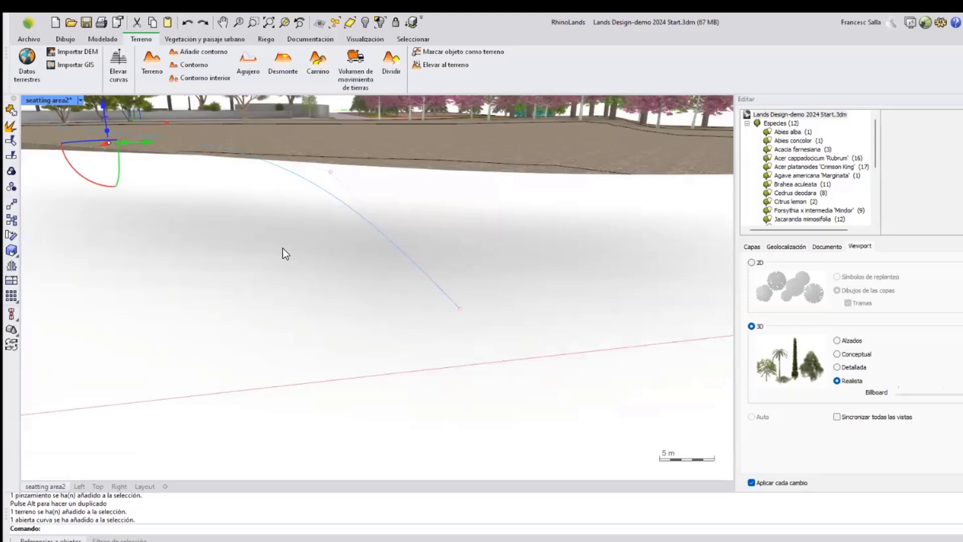
right_drag(271, 170, 278, 230)
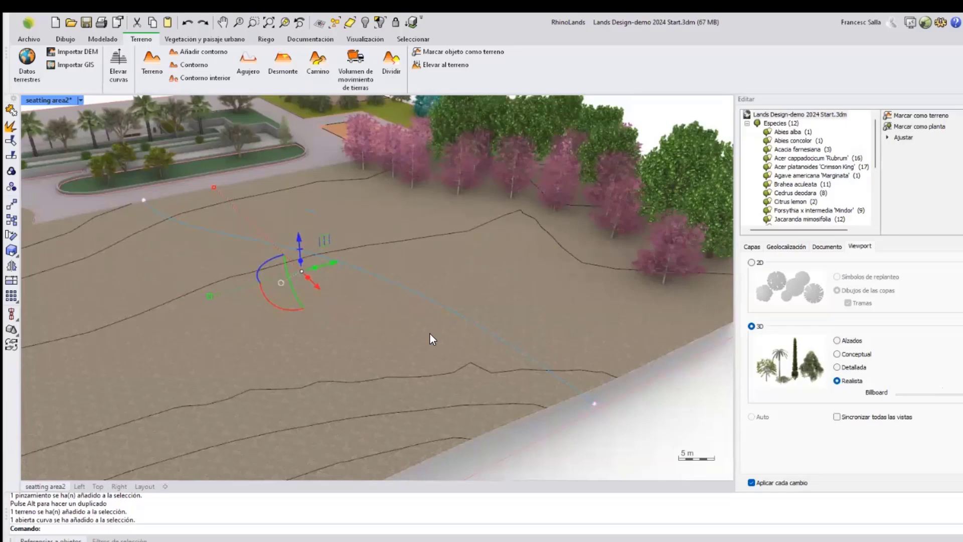
right_drag(458, 335, 420, 311)
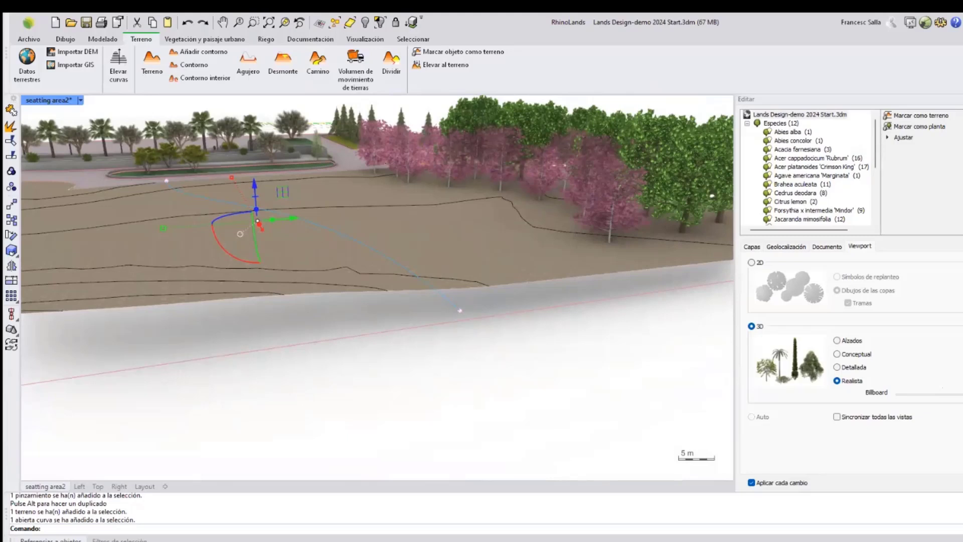
click(903, 137)
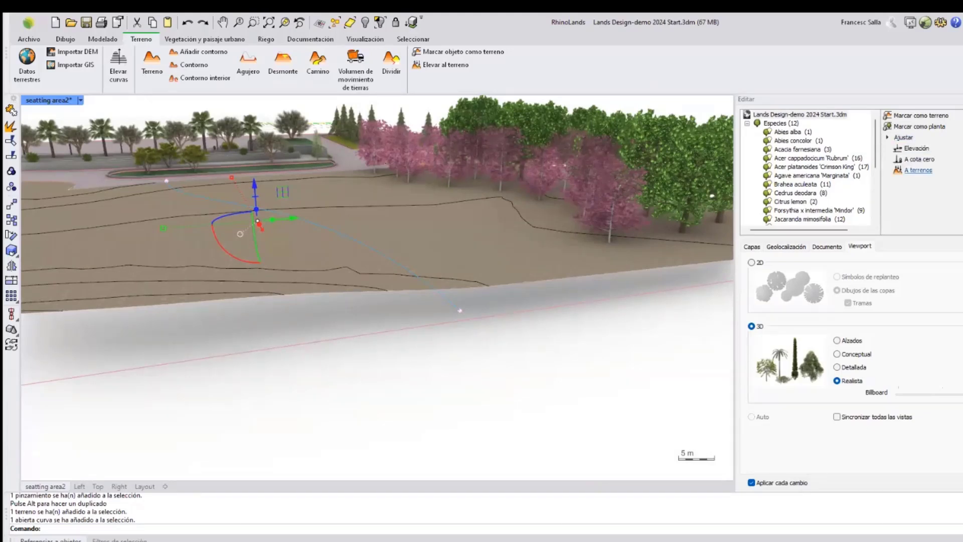
click(918, 170)
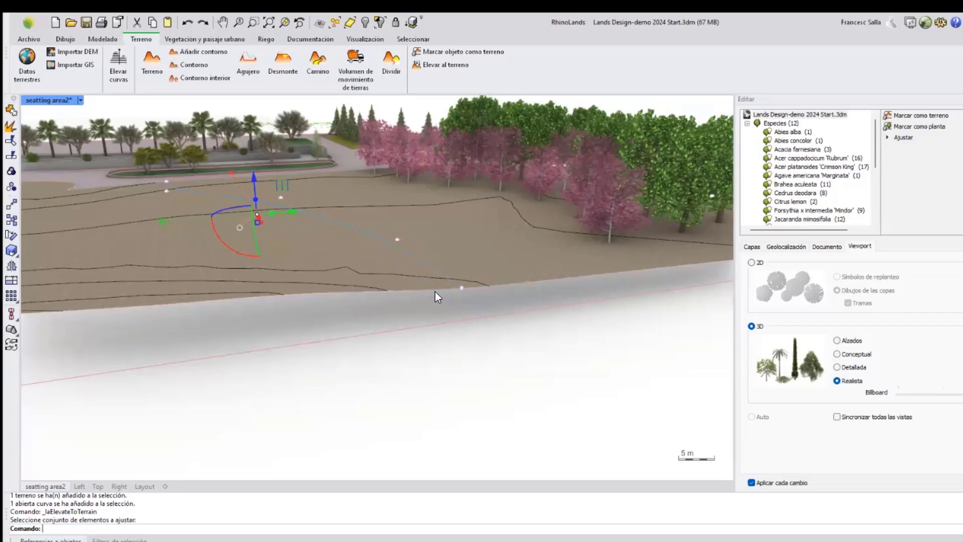
click(461, 289)
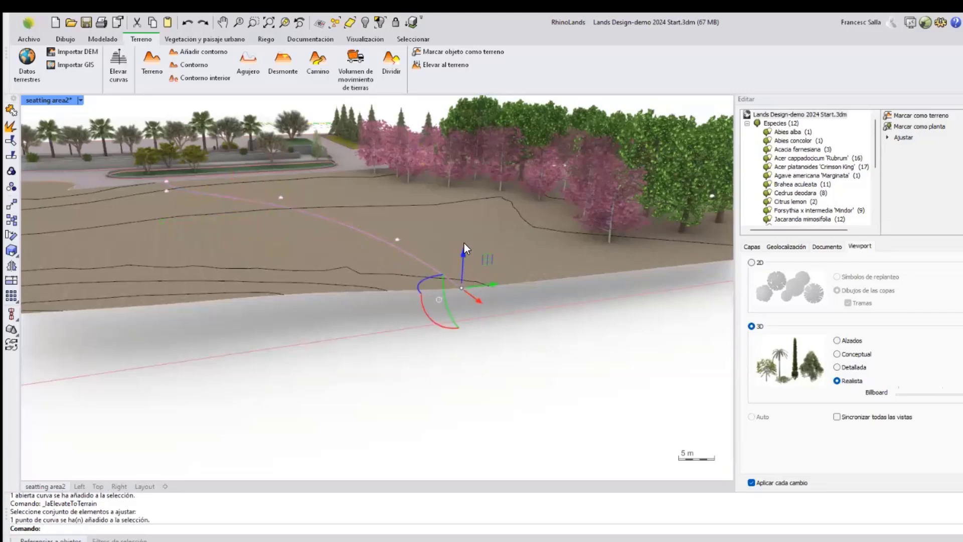
drag(467, 257, 481, 257)
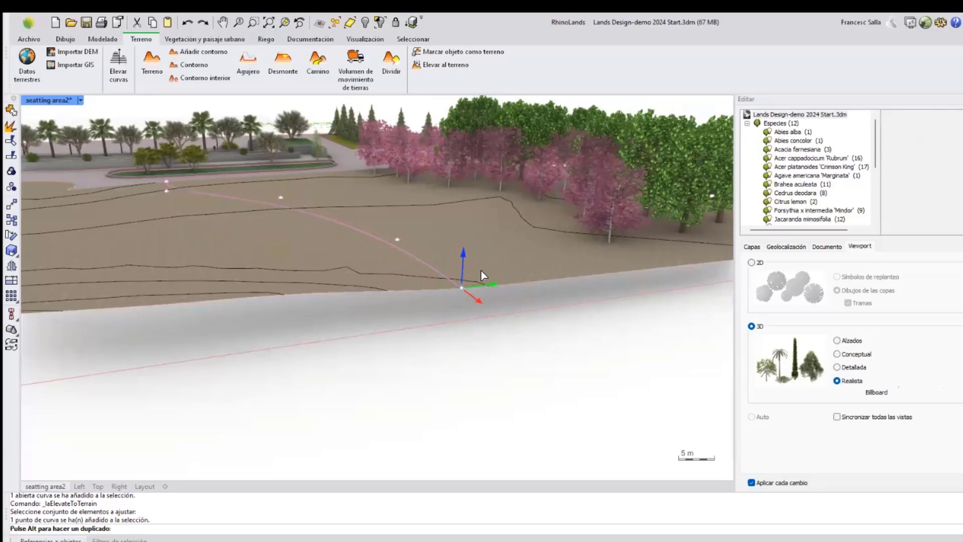
click(497, 357)
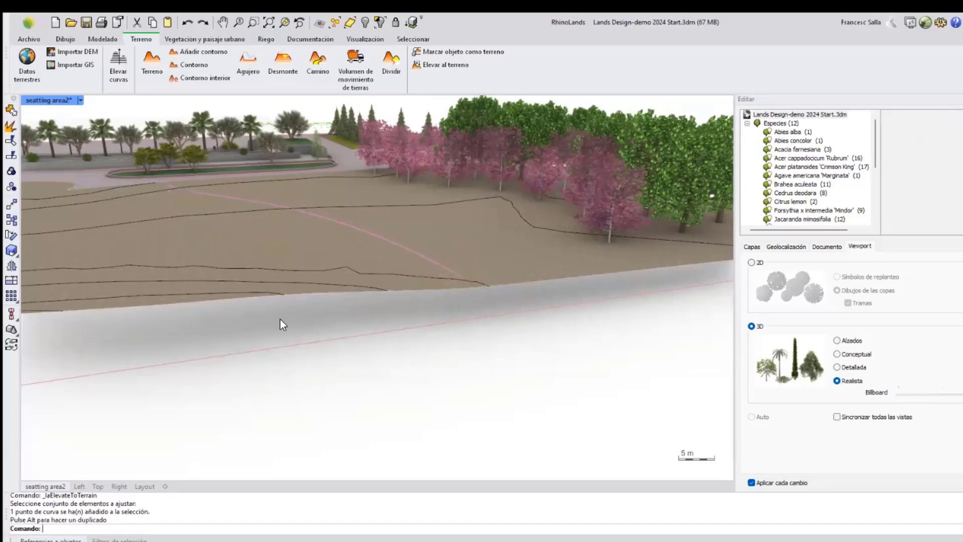
Cut a path into the terrain along the curve with the Camino tool, width 3 and slope angle 30.
right_drag(419, 361, 454, 291)
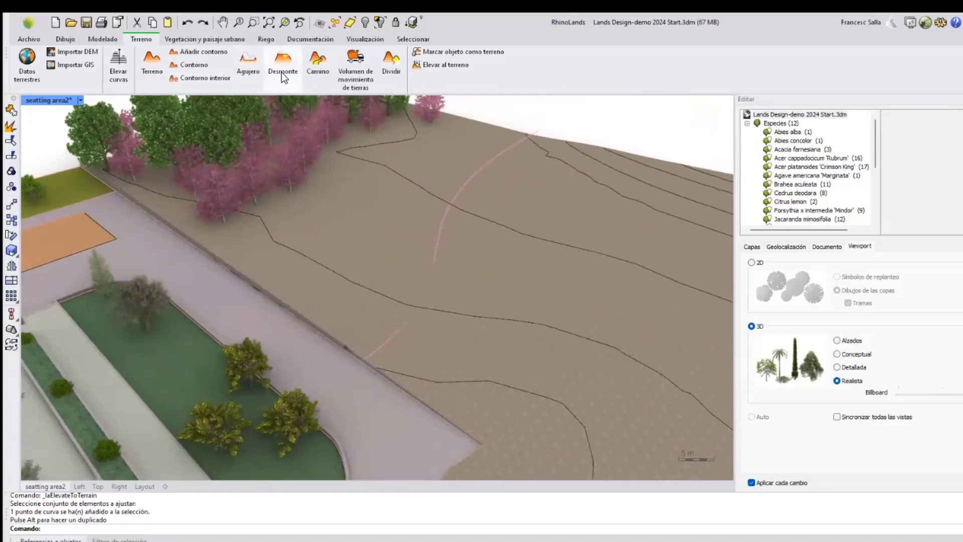
click(316, 66)
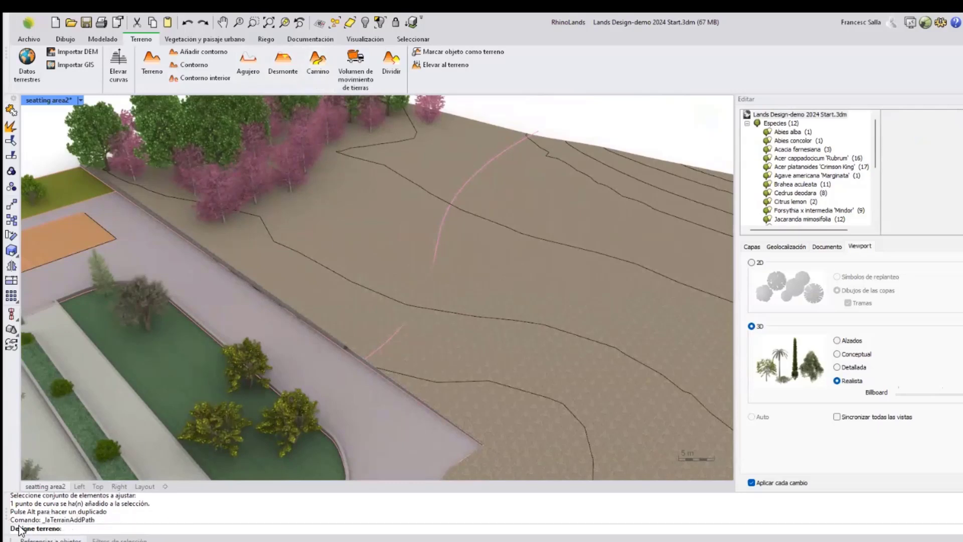
click(525, 278)
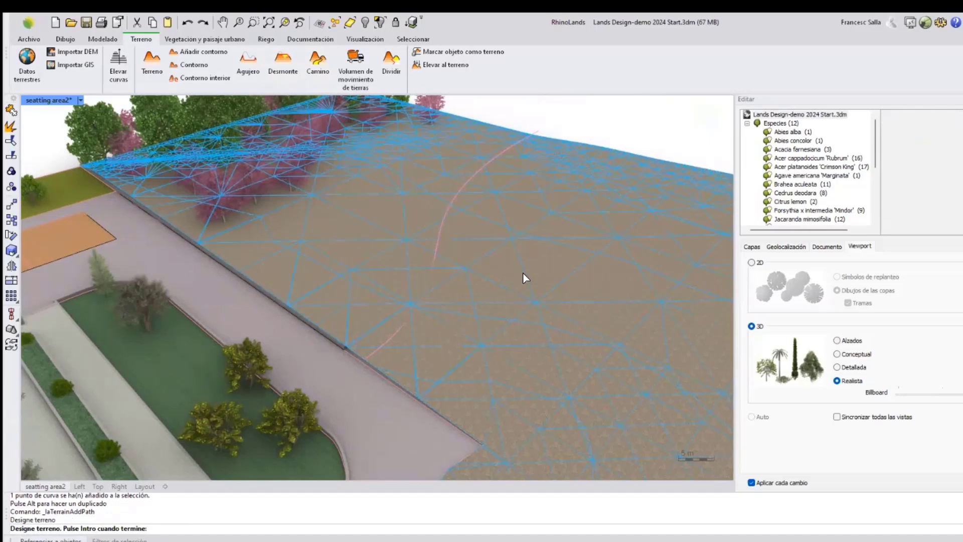
key(Return)
text(3)
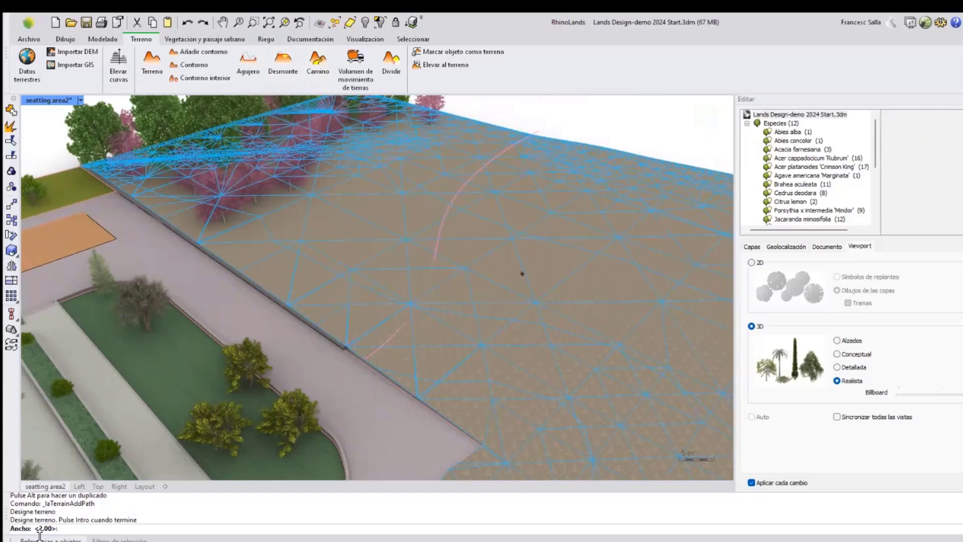
key(Return)
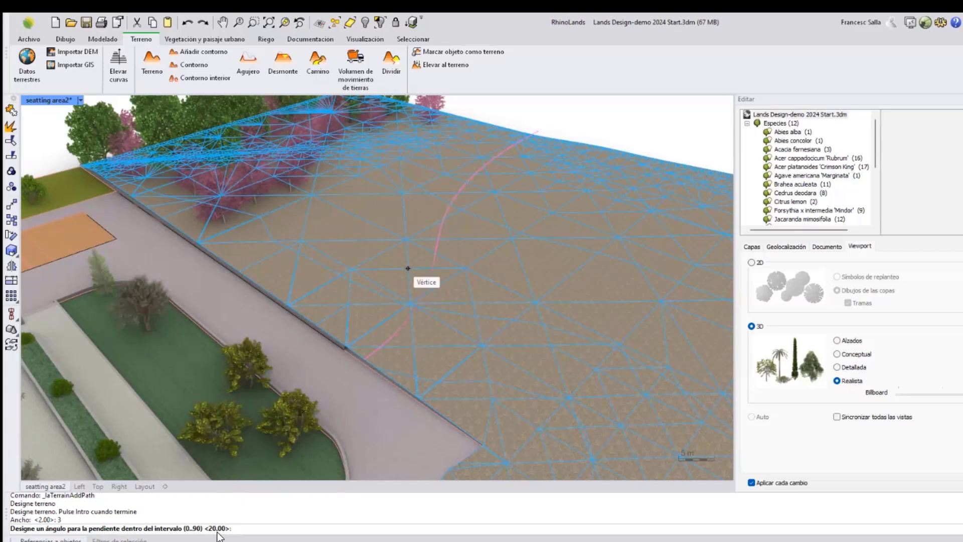
text(30)
key(Return)
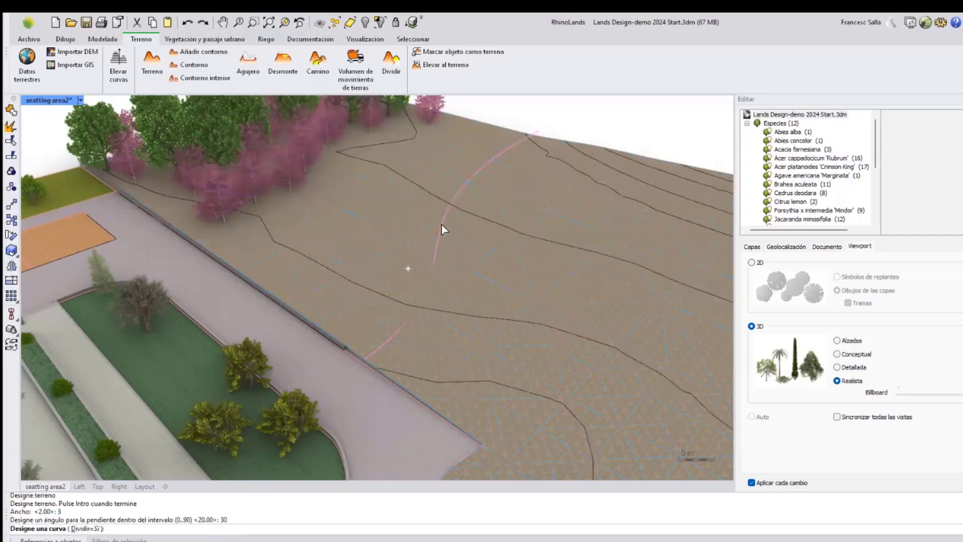
scroll(482, 169, up, 3)
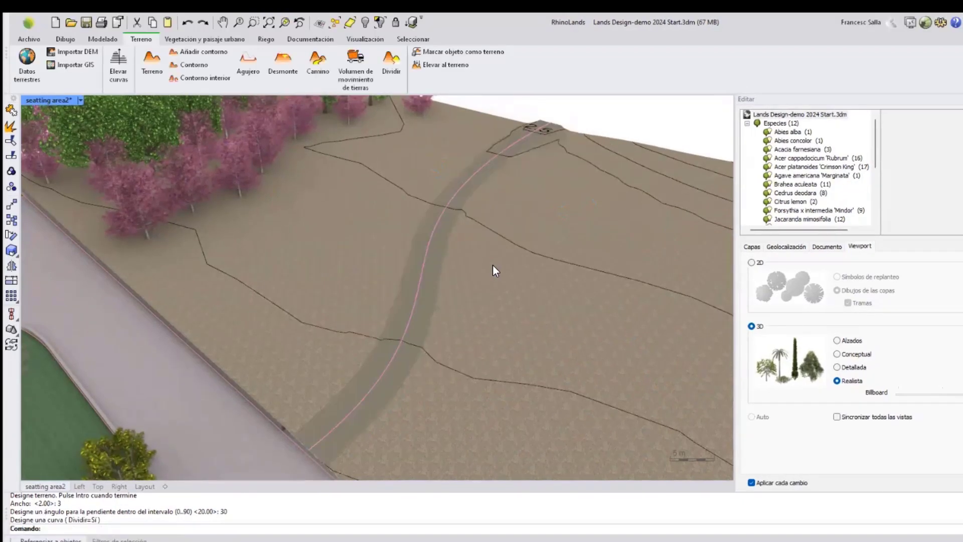
Select the terrain and examine the new path subdivision in its structure and the view.
right_drag(495, 229, 529, 284)
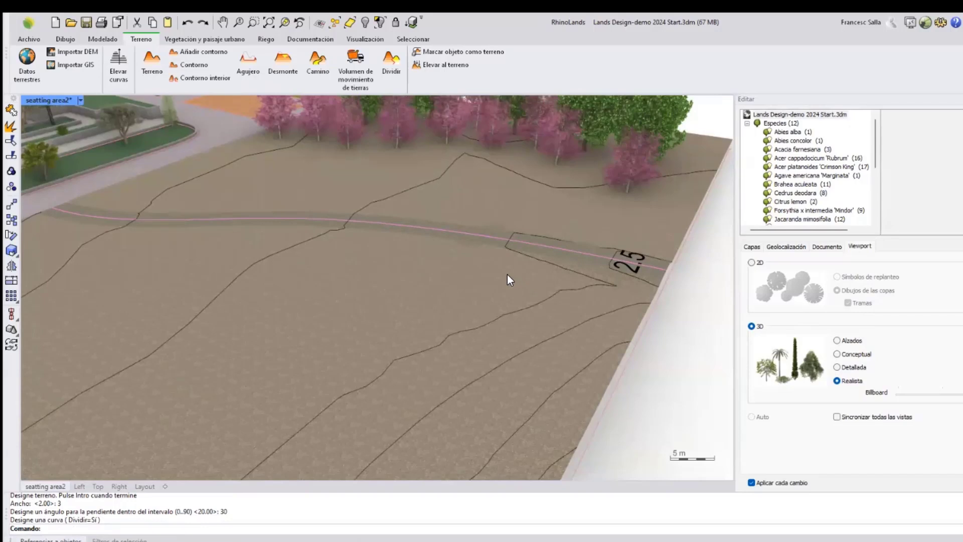
click(507, 275)
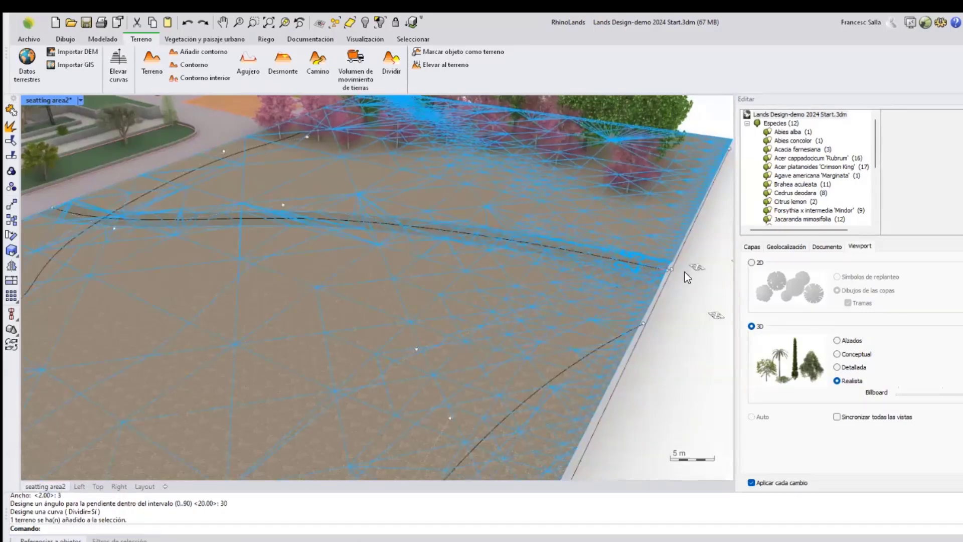
scroll(681, 273, up, 2)
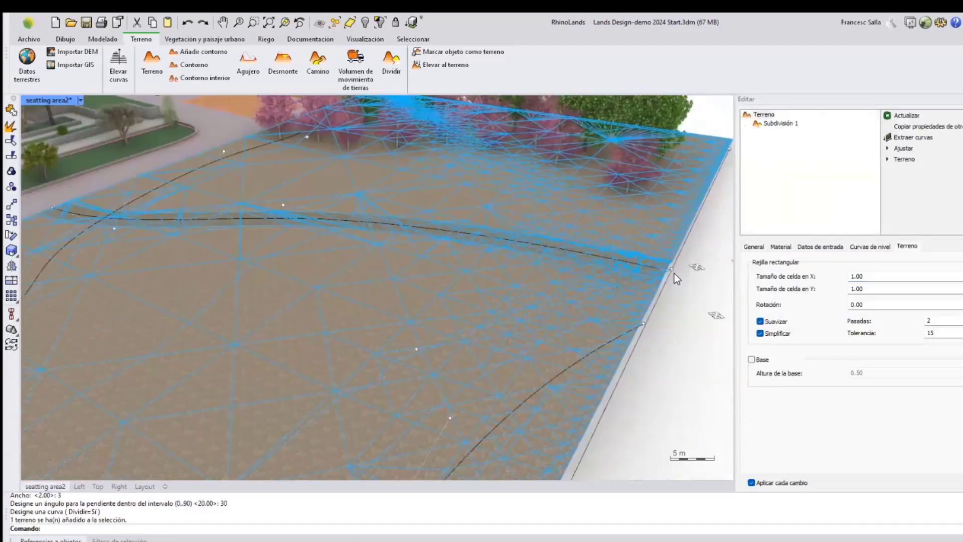
scroll(672, 275, up, 5)
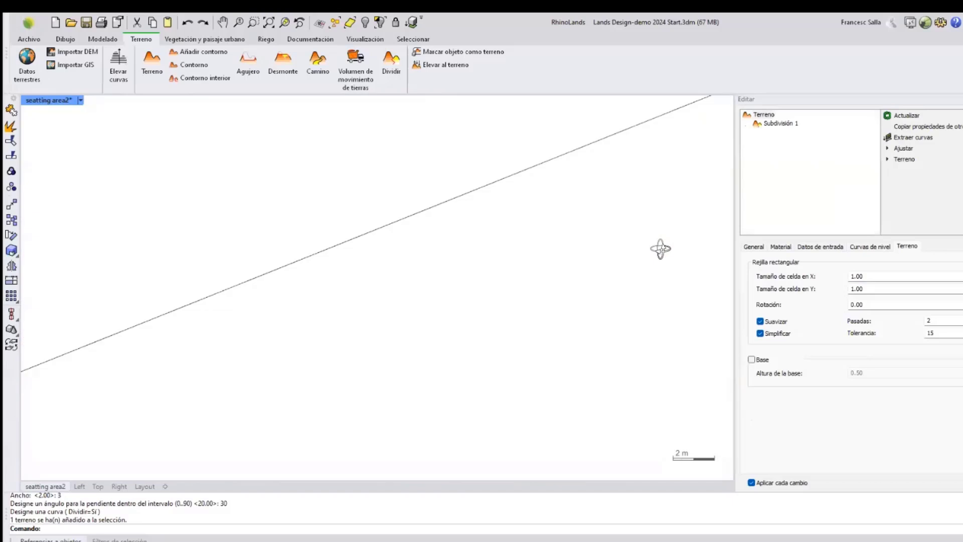
Lower the selected path control point on the terrain by -1 along the vertical axis.
scroll(615, 238, down, 4)
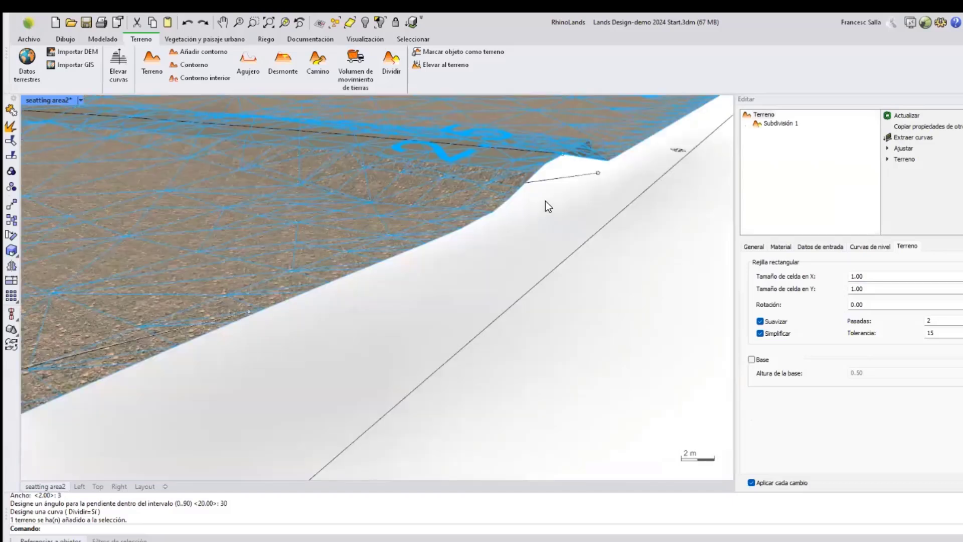
click(562, 155)
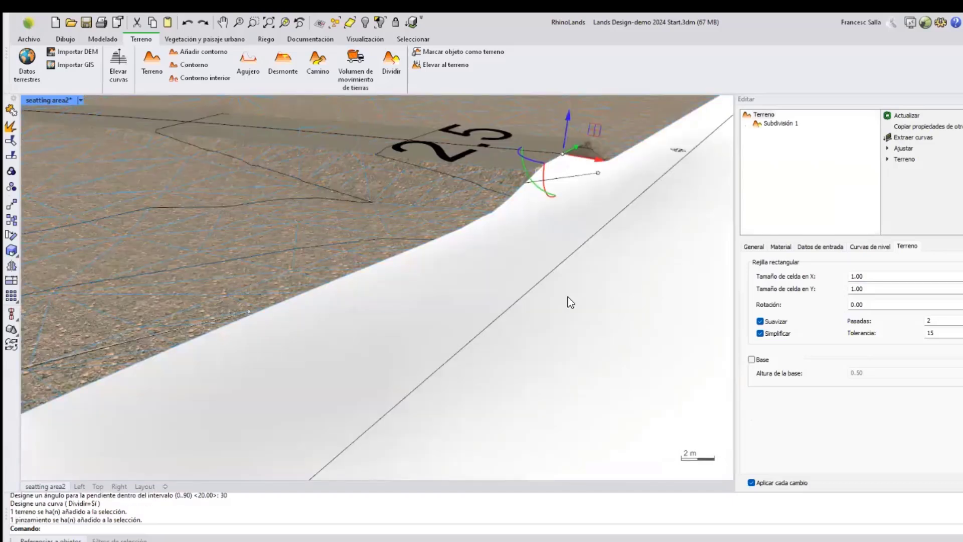
click(566, 134)
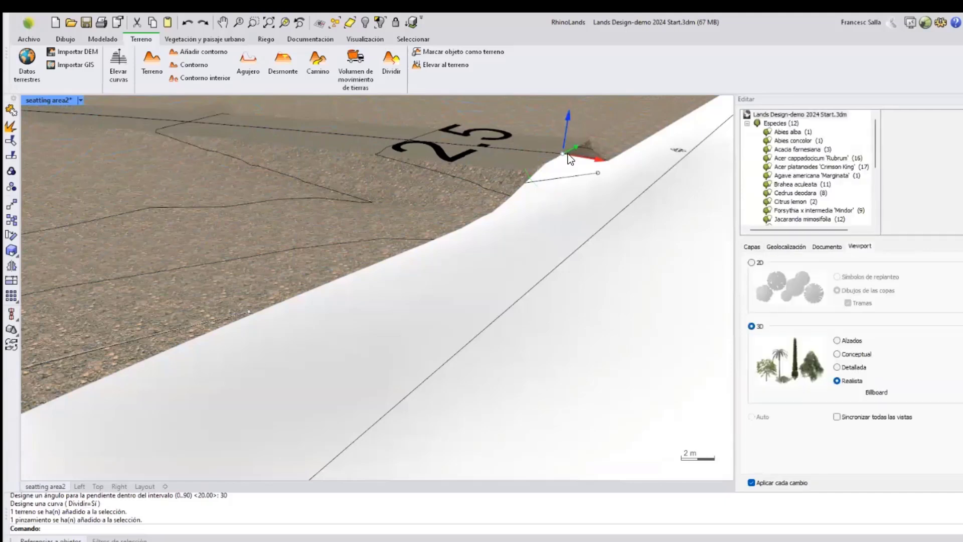
right_drag(567, 133, 558, 231)
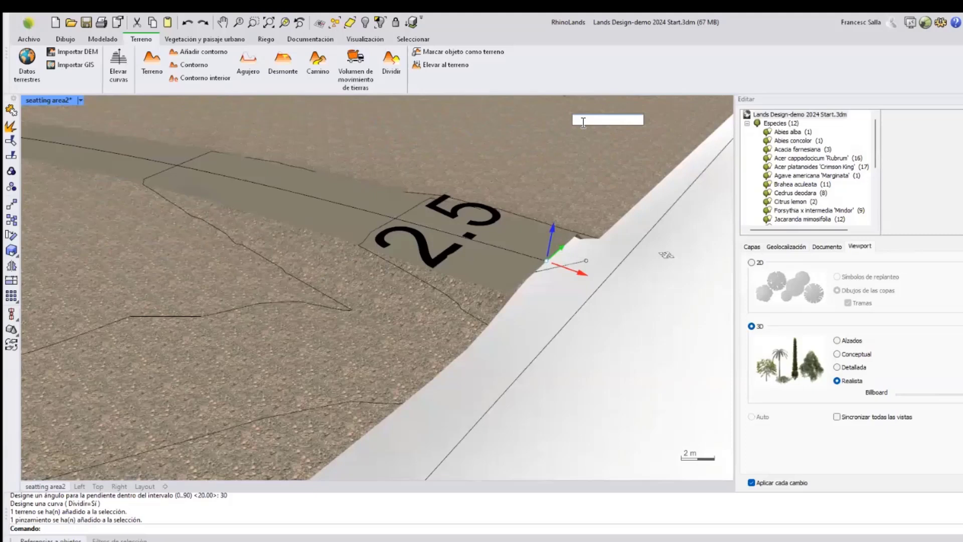
text(-1)
key(Return)
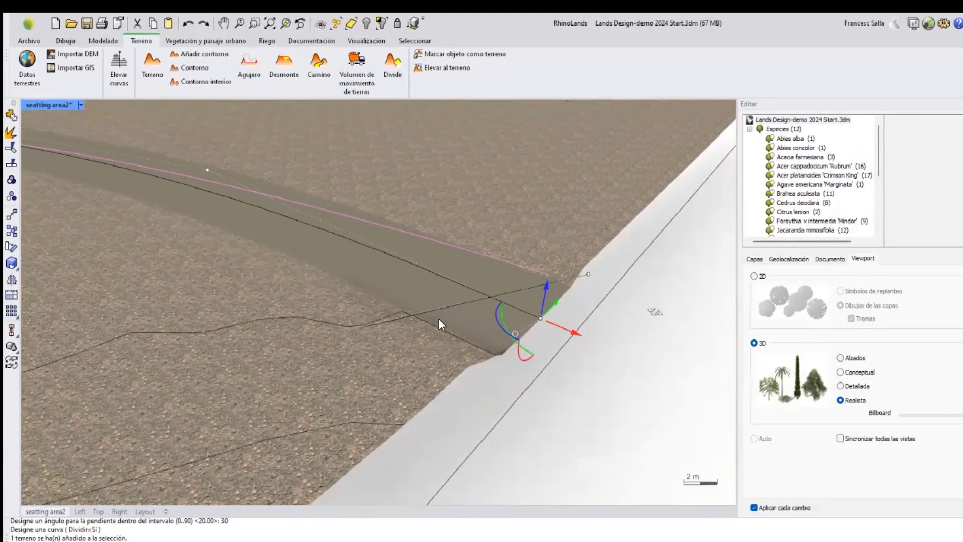
key(Escape)
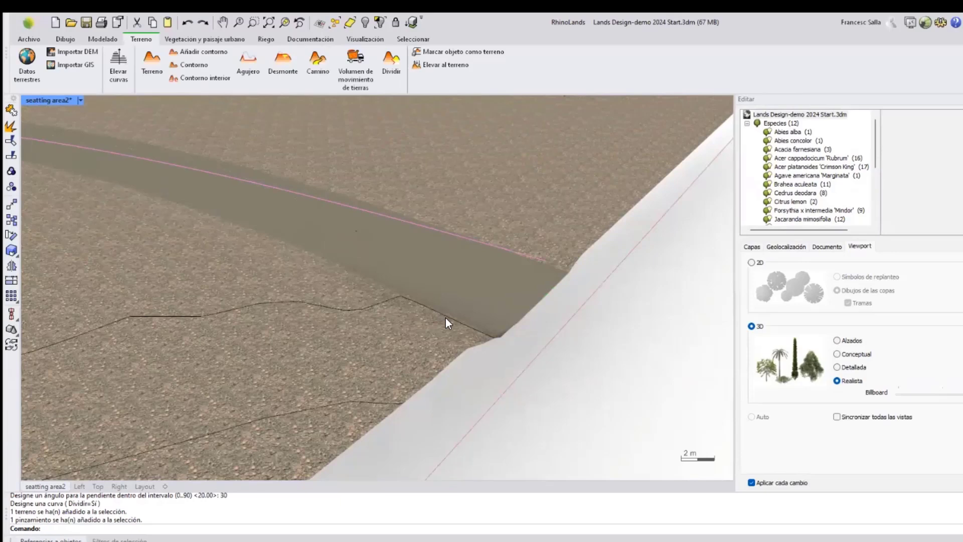
Insert a Listado de terrenos table next to the plant list in the model.
scroll(447, 275, down, 6)
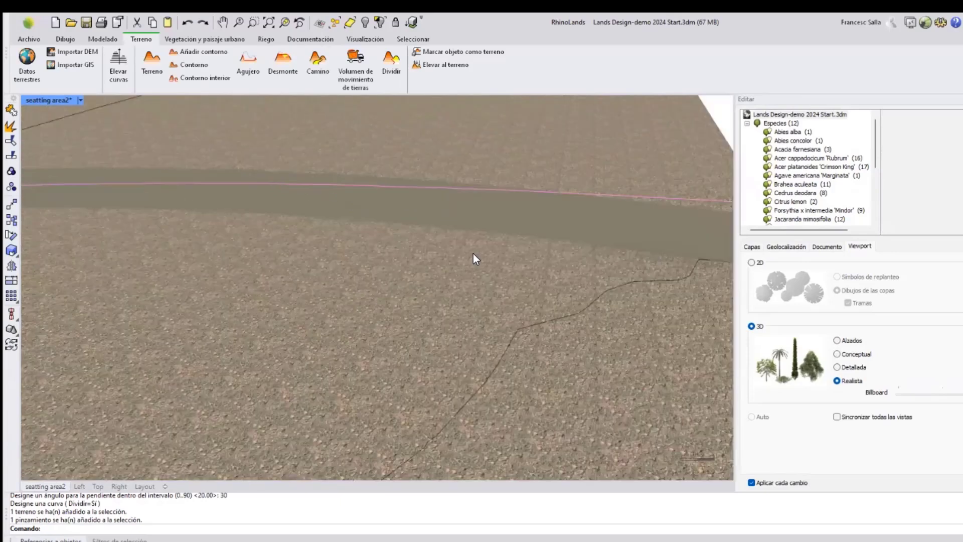
scroll(440, 245, down, 2)
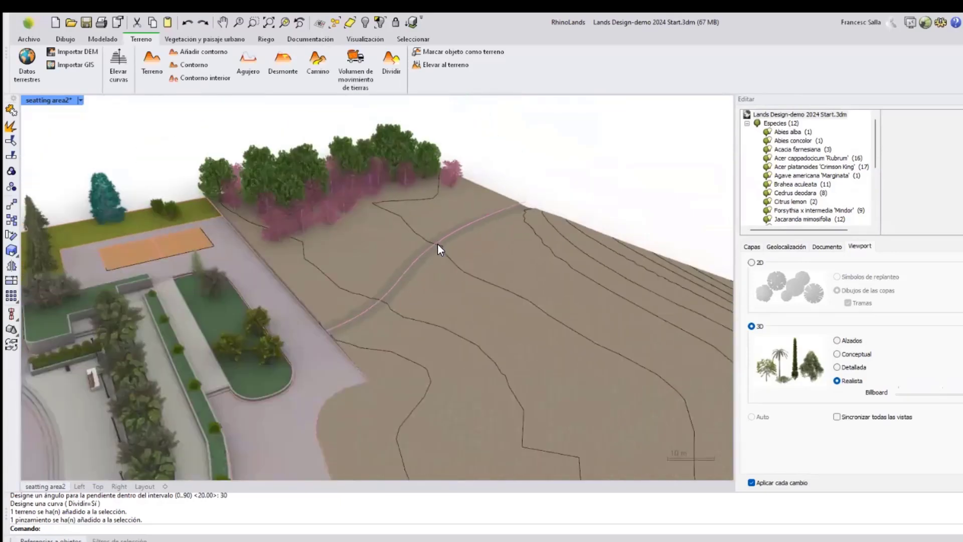
scroll(507, 246, down, 3)
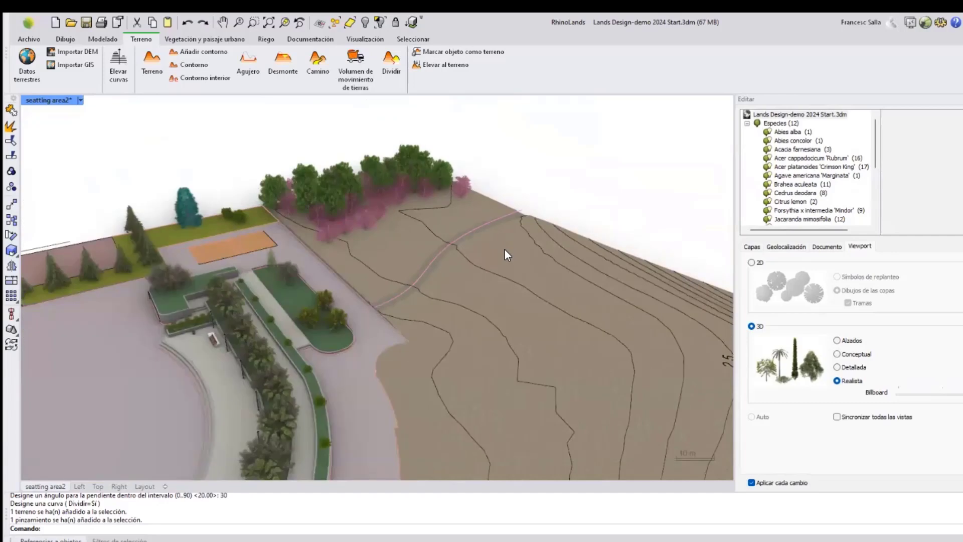
right_drag(505, 248, 493, 232)
scroll(492, 234, down, 2)
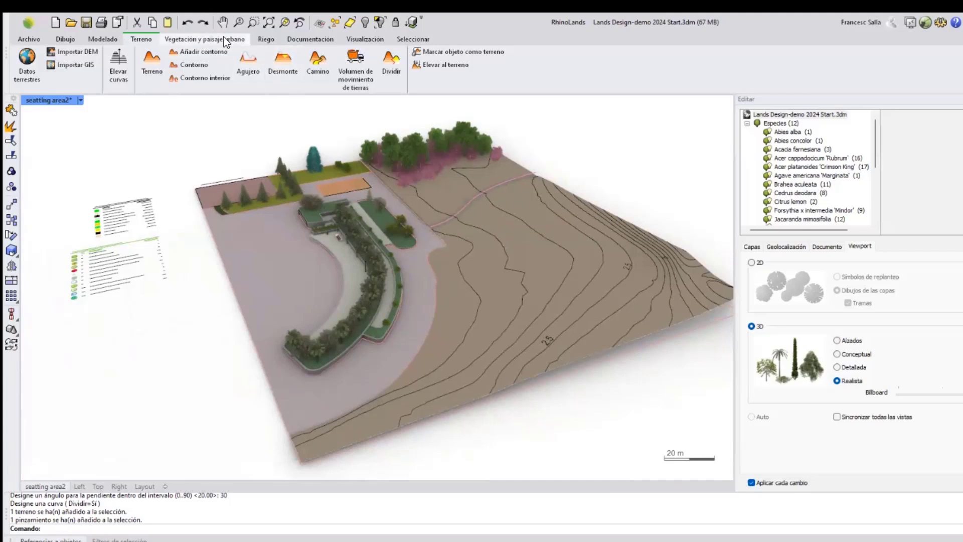
click(308, 39)
right_drag(310, 336, 302, 336)
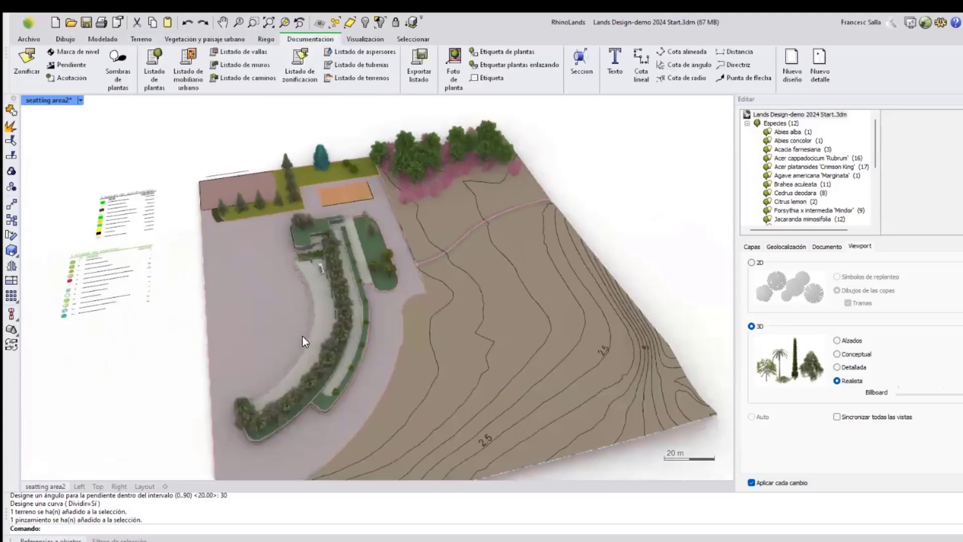
scroll(303, 337, down, 2)
shift+right_drag(425, 320, 526, 294)
right_drag(465, 305, 417, 321)
scroll(299, 327, up, 5)
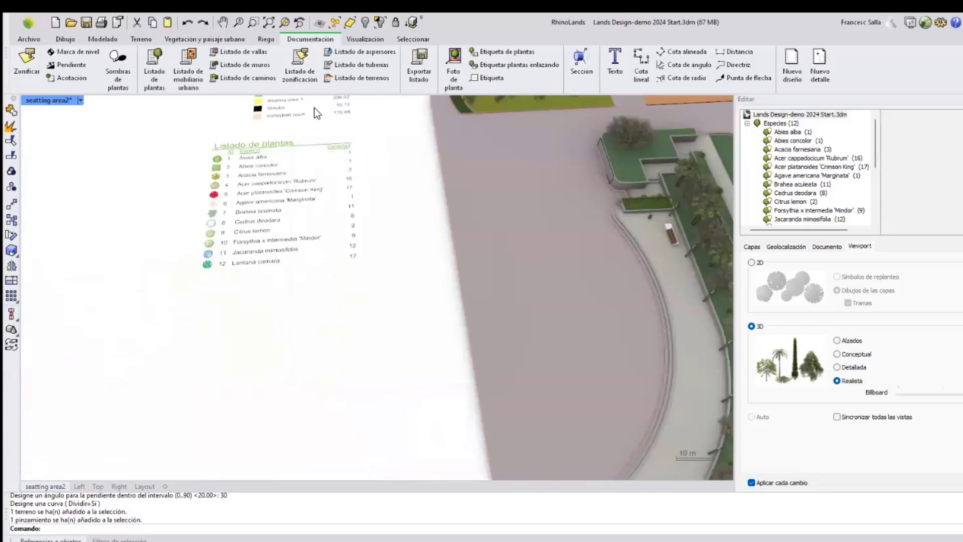
click(346, 80)
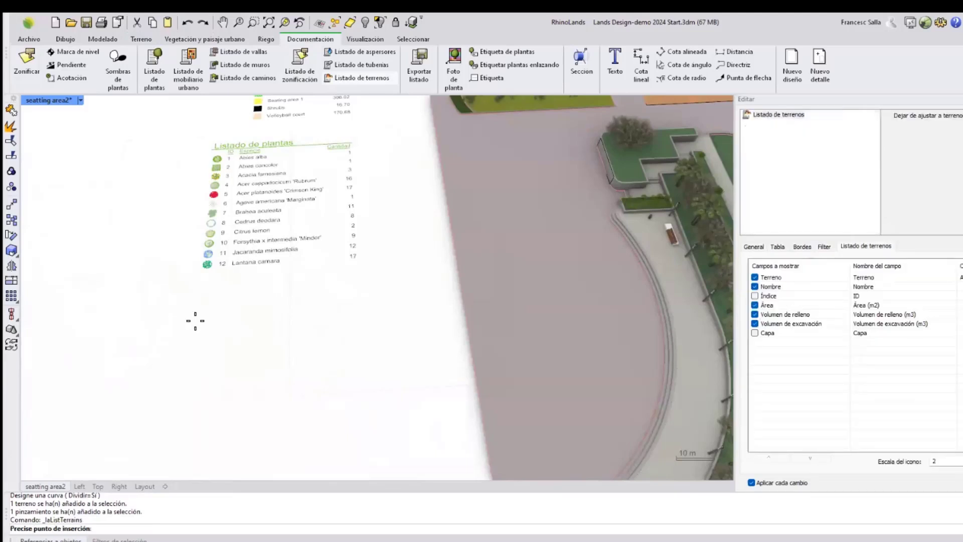
click(195, 321)
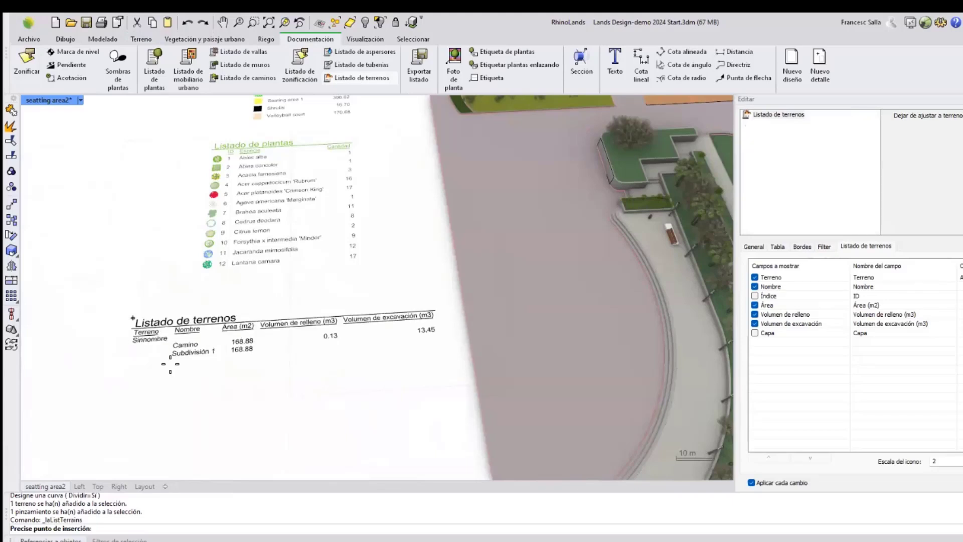
click(243, 370)
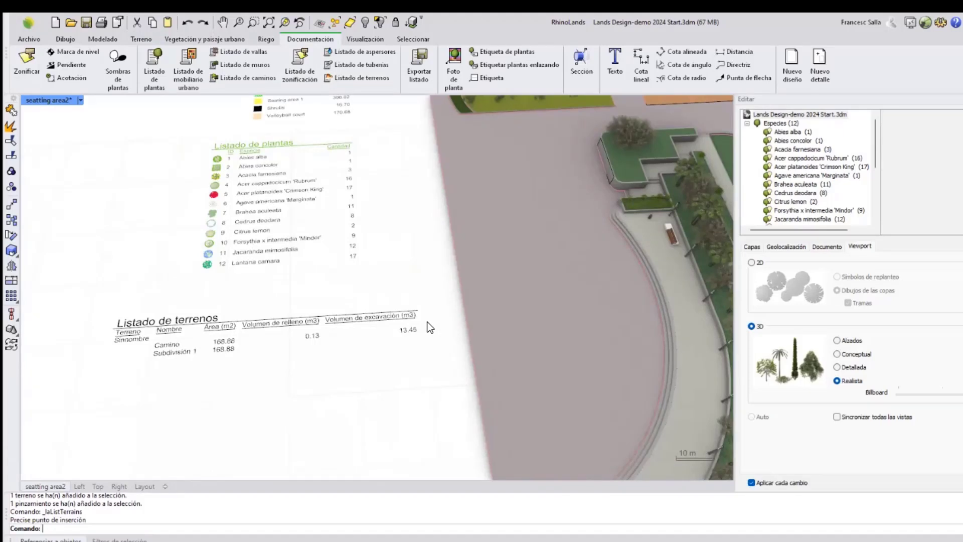
Select the terrain and set the Camino path width to 2 in its input data.
scroll(236, 330, down, 5)
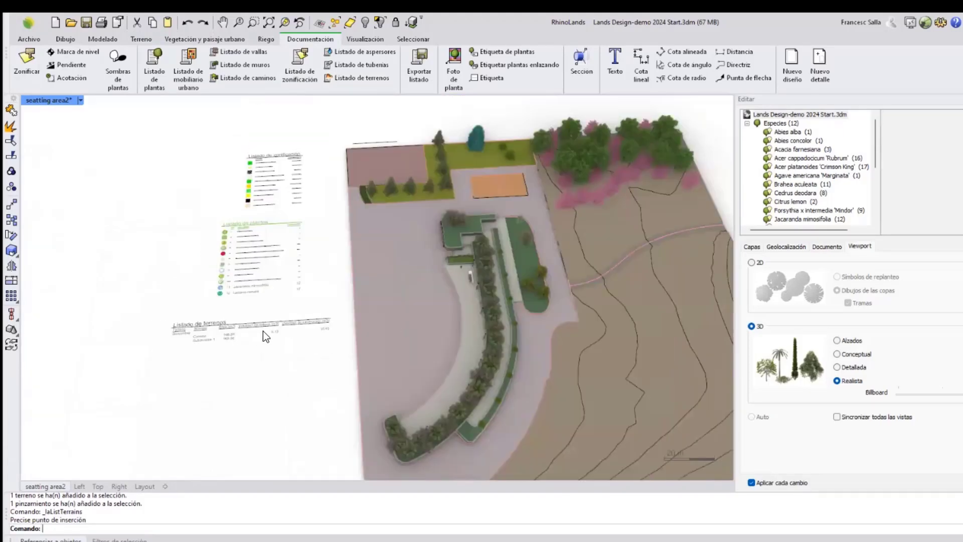
scroll(263, 331, up, 5)
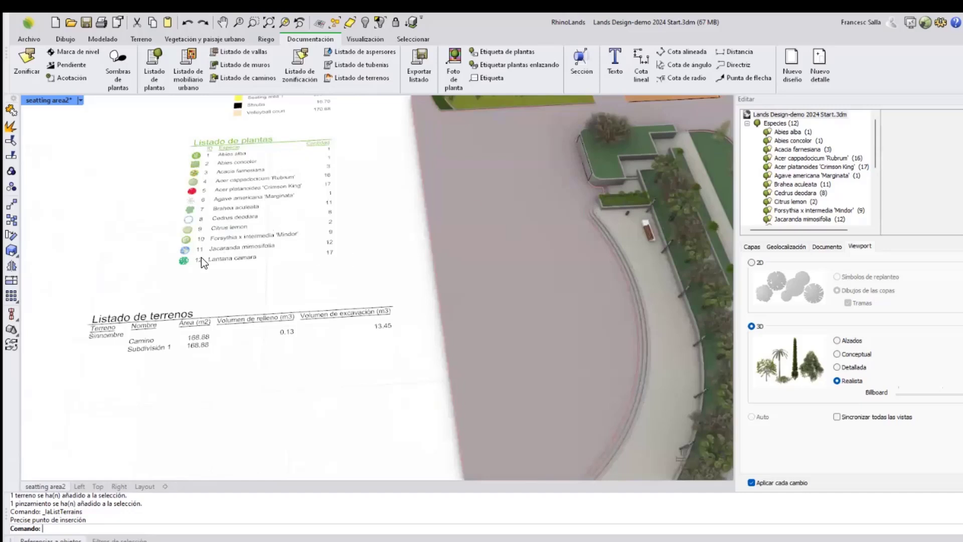
scroll(200, 257, down, 5)
scroll(509, 211, up, 3)
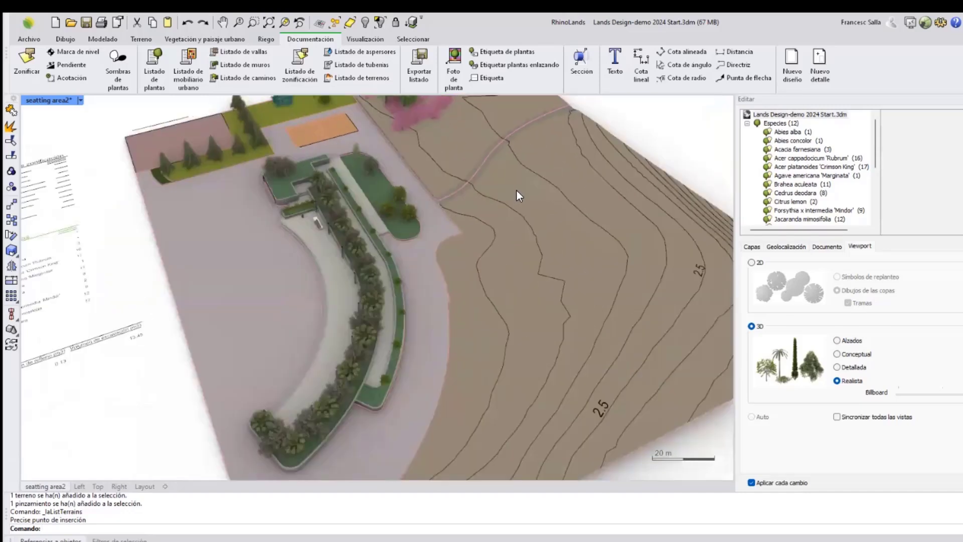
click(516, 191)
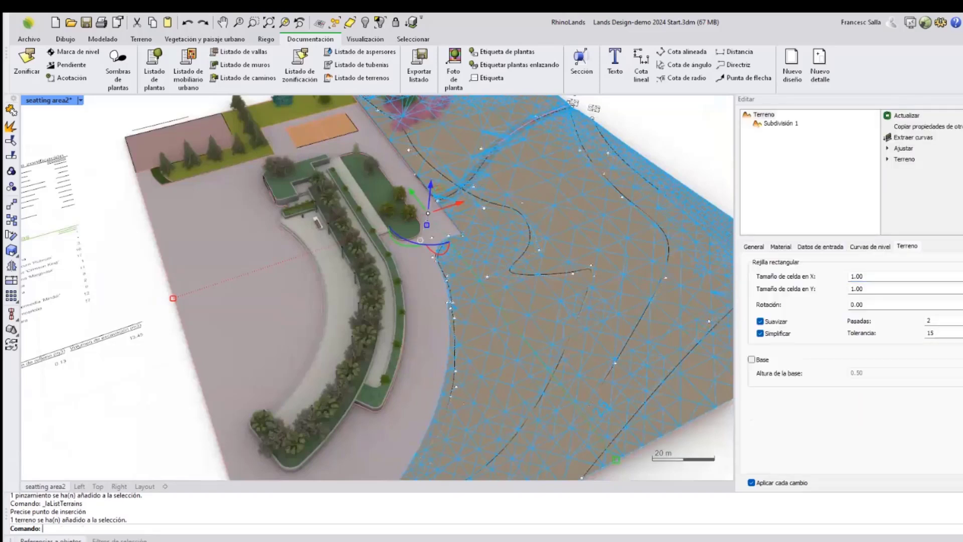
click(820, 247)
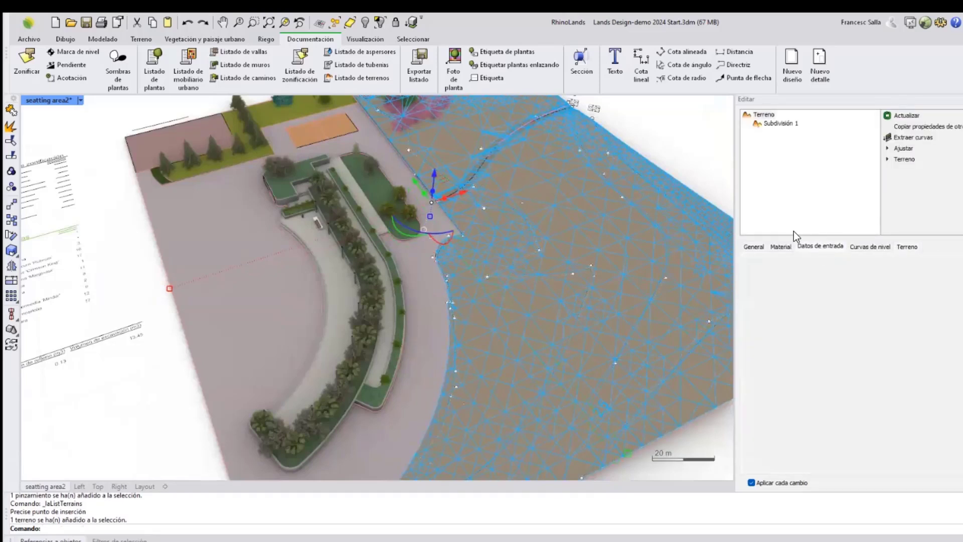
click(787, 281)
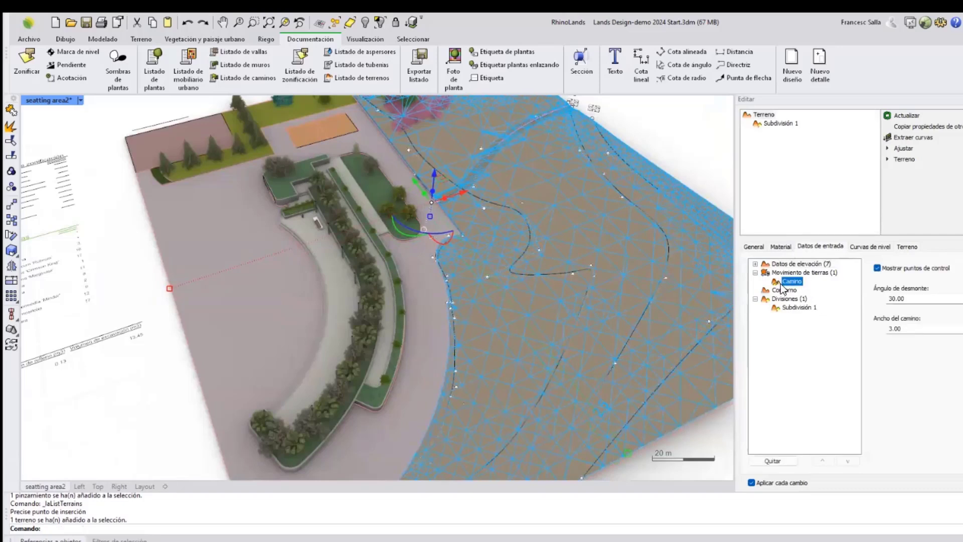
click(895, 328)
text(2)
key(Return)
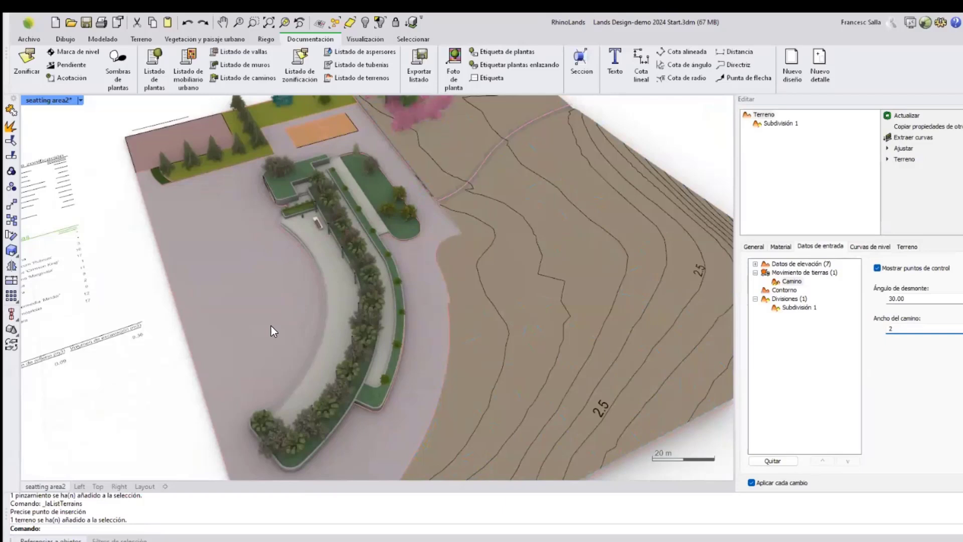
Examine the updated values in the terrain list table.
click(118, 353)
right_drag(118, 353, 243, 350)
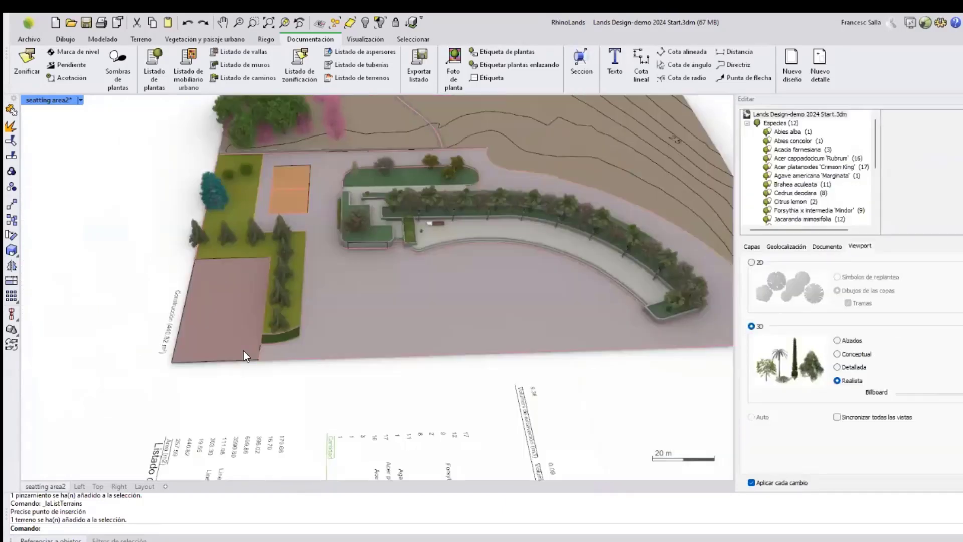
right_drag(435, 361, 299, 354)
scroll(309, 342, up, 5)
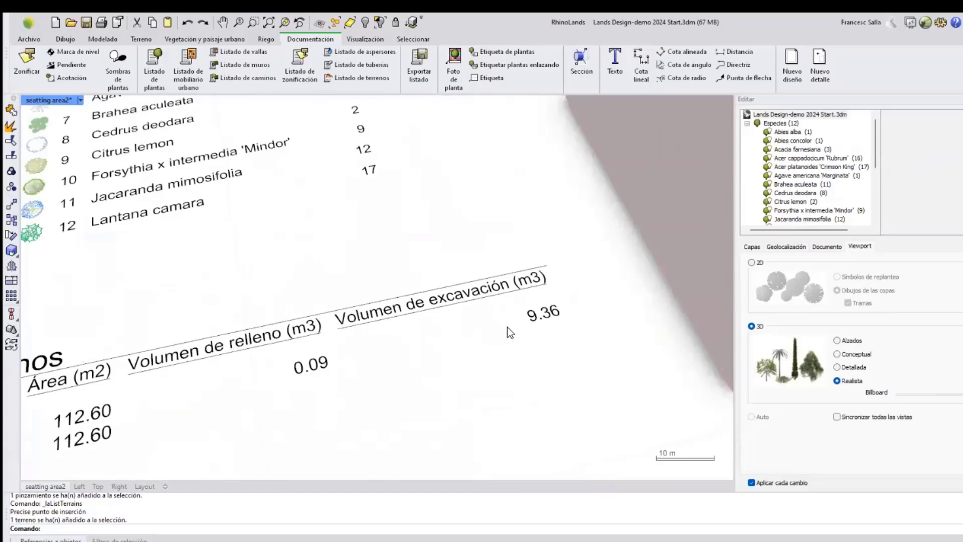
scroll(247, 342, down, 5)
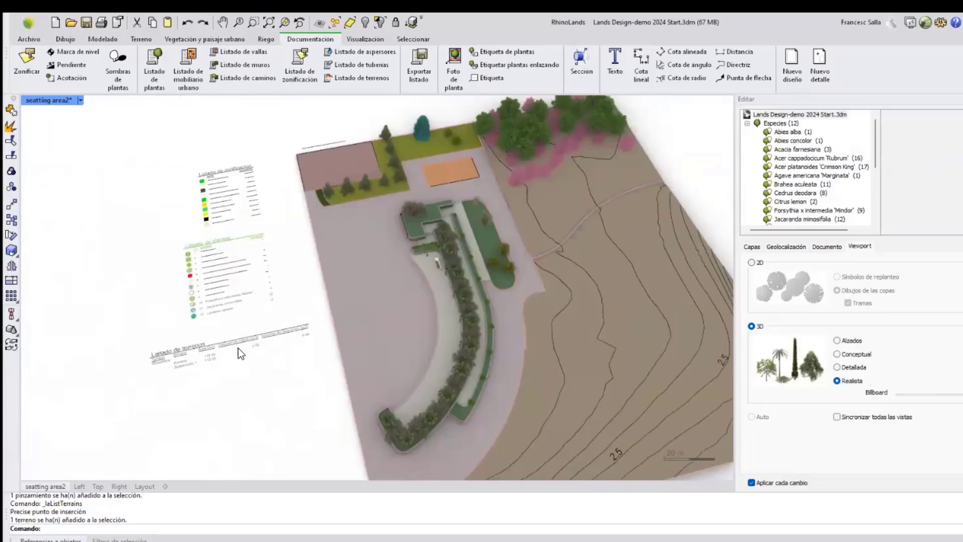
right_drag(481, 293, 485, 174)
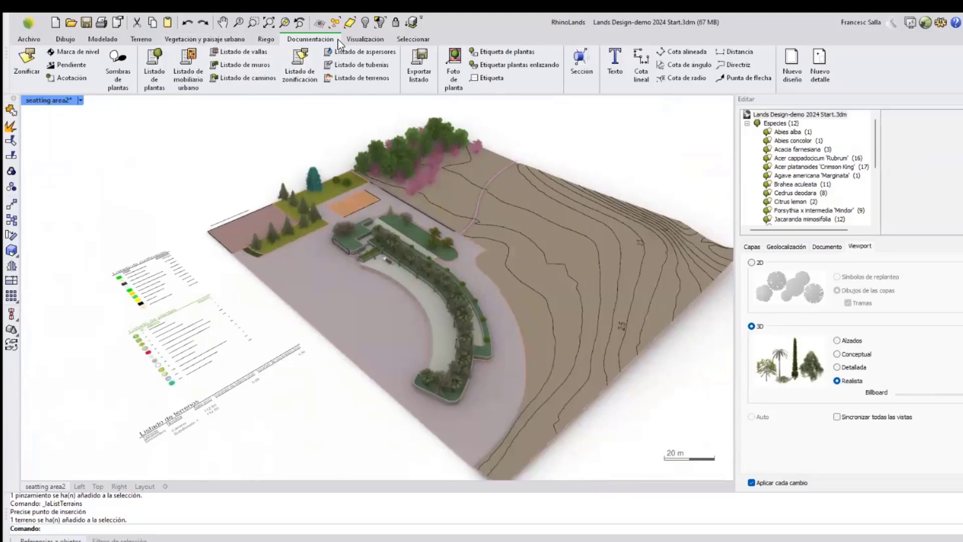
Select the wall along the terrain edge and set its height to 1.
click(204, 39)
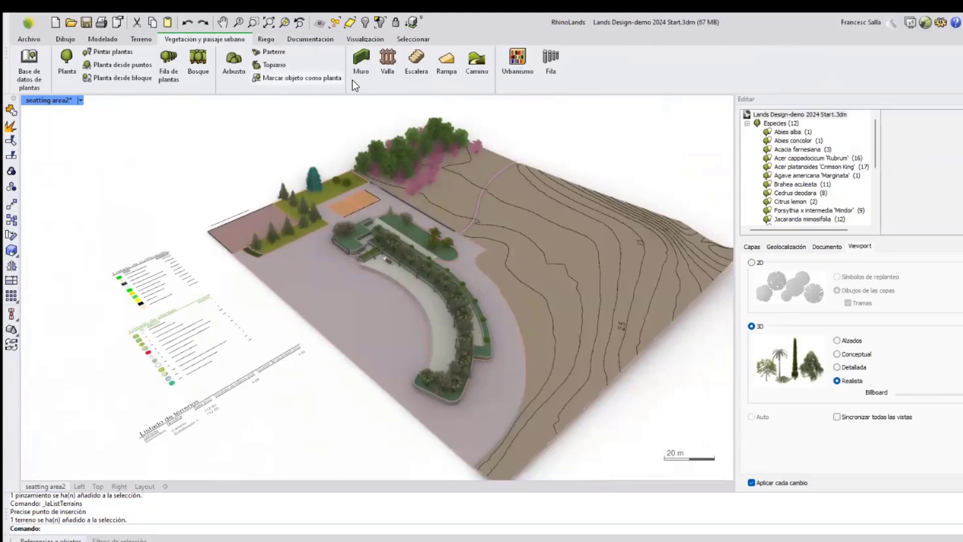
scroll(405, 256, up, 2)
scroll(477, 226, up, 8)
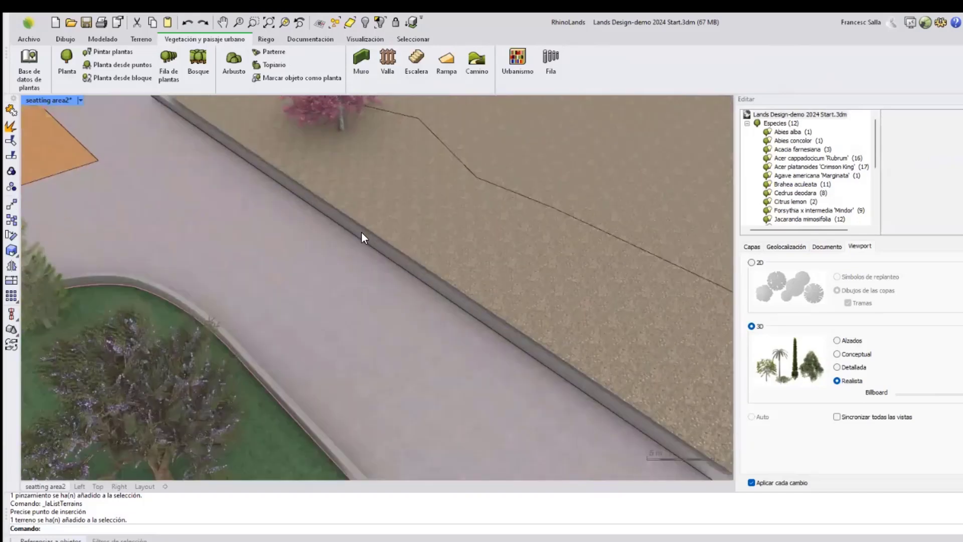
click(366, 241)
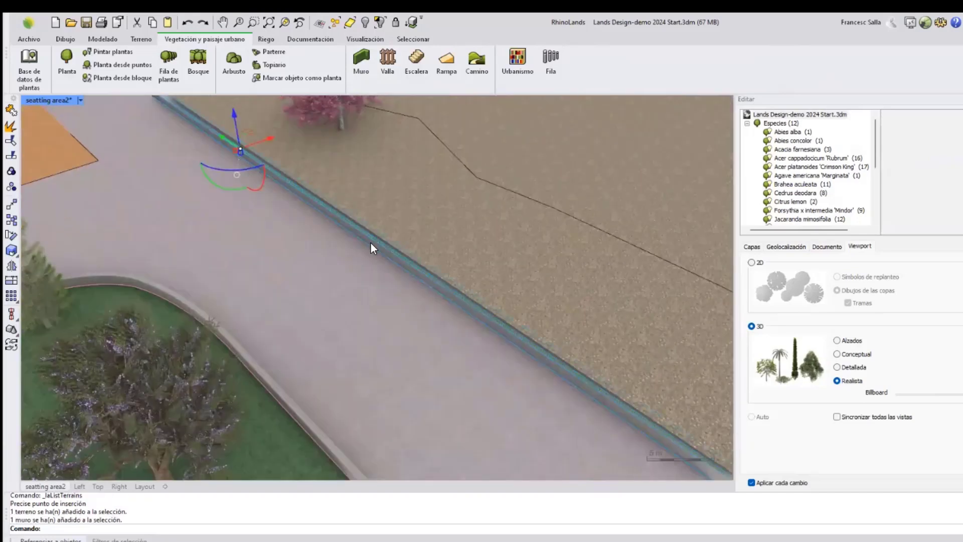
scroll(371, 308, down, 5)
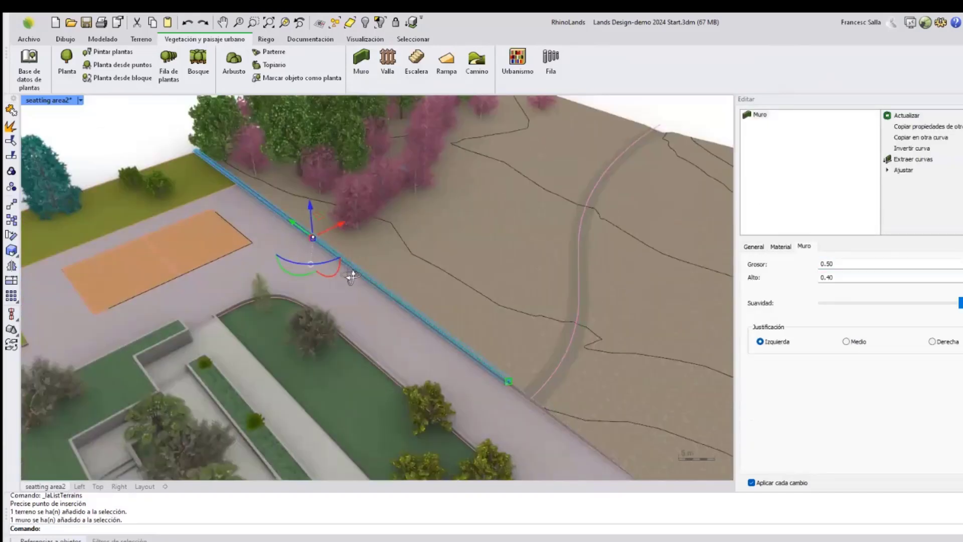
right_drag(282, 218, 273, 215)
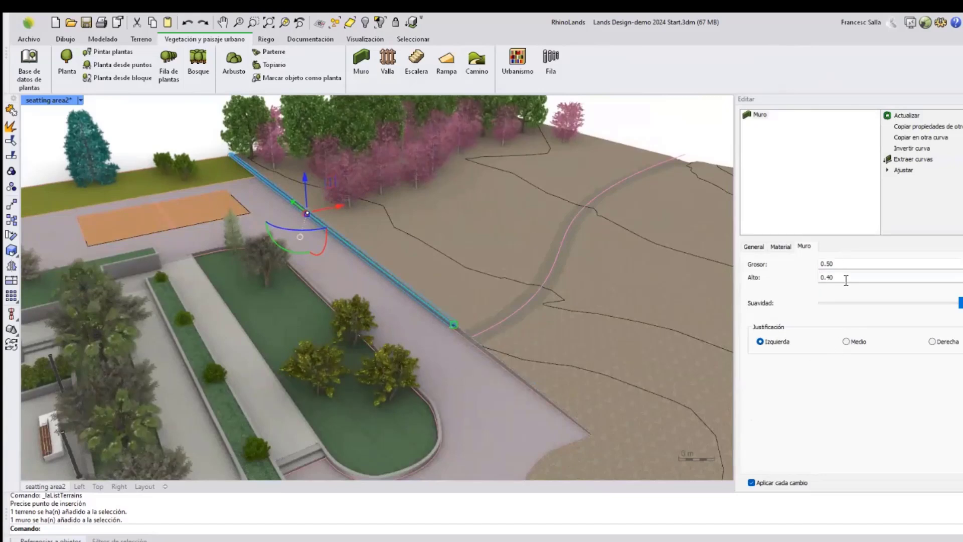
drag(845, 277, 817, 278)
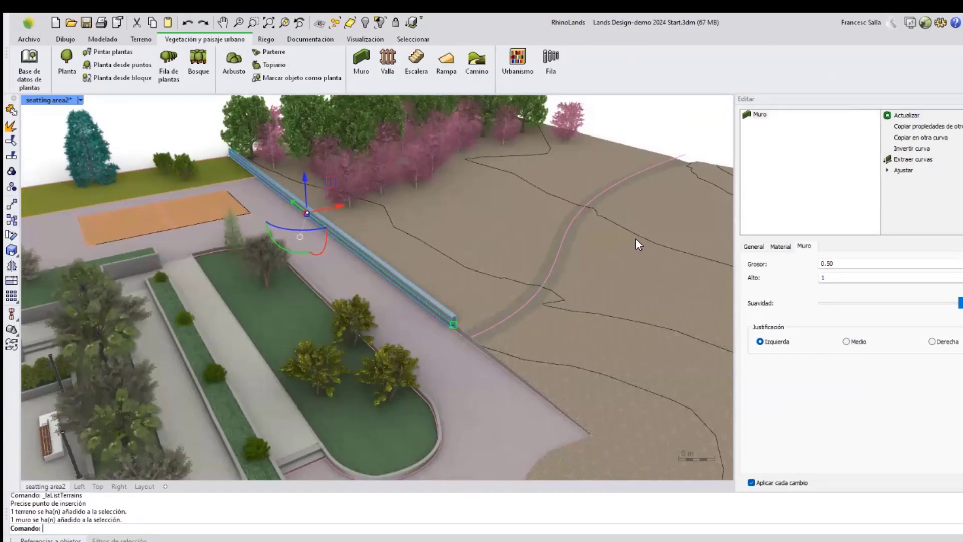
key(Escape)
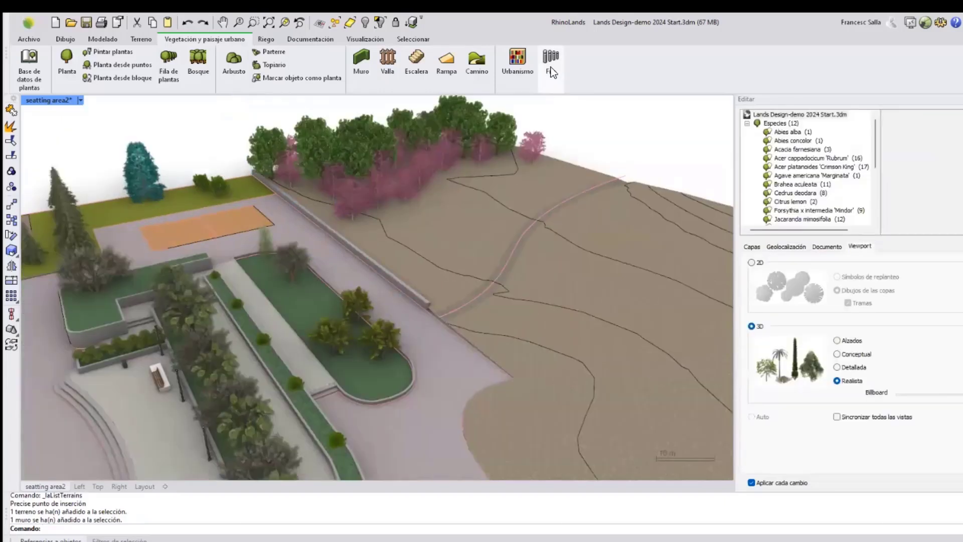
Start the Fila row tool and browse the block library's Equipamiento deportivo category.
click(550, 65)
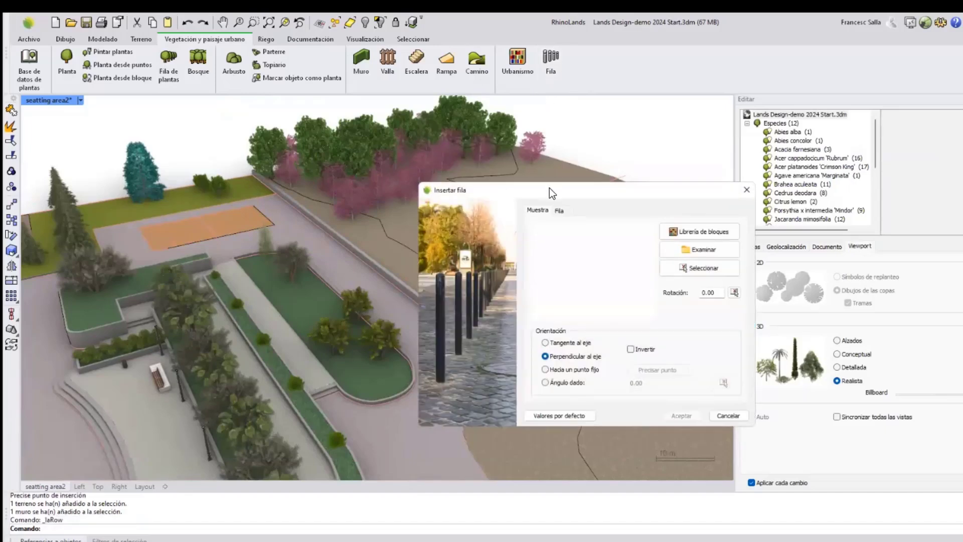
drag(550, 187, 625, 313)
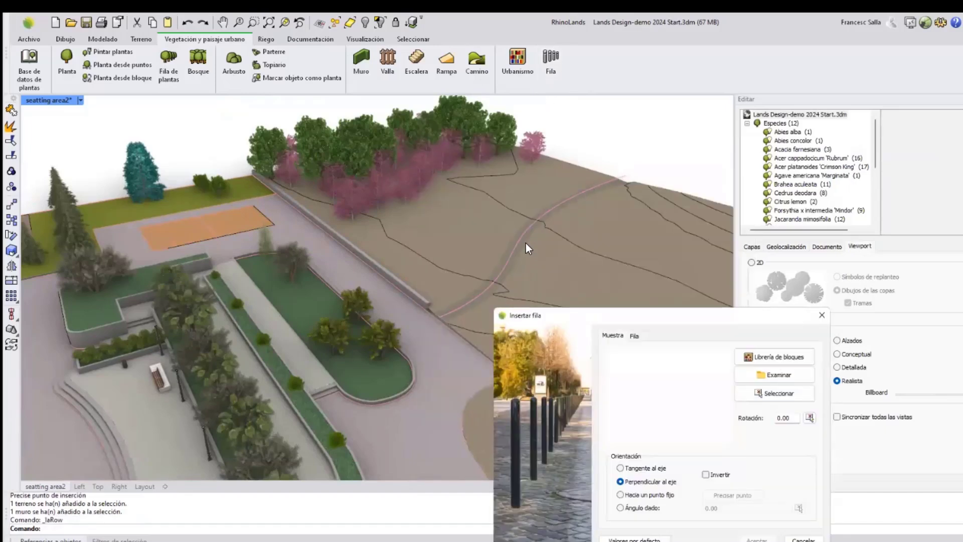
drag(620, 309, 643, 184)
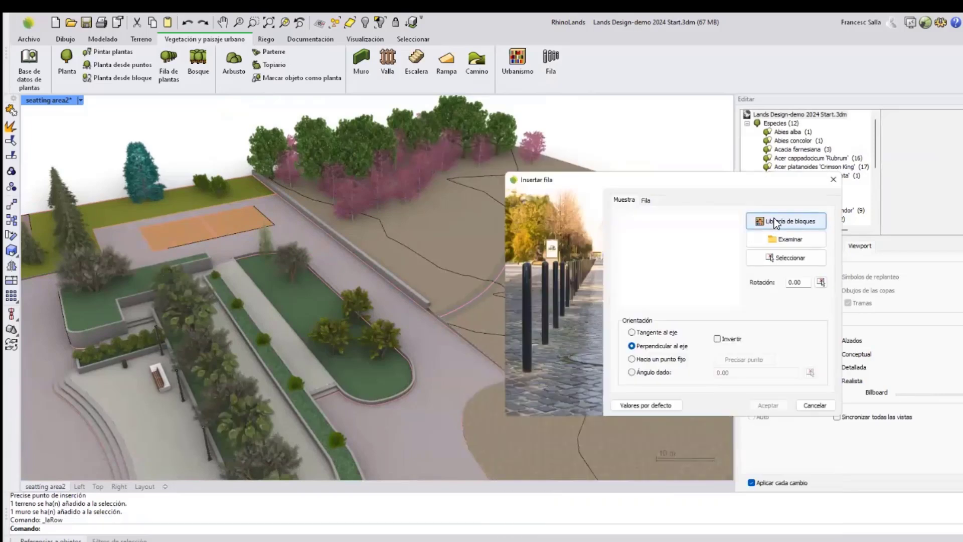
click(774, 219)
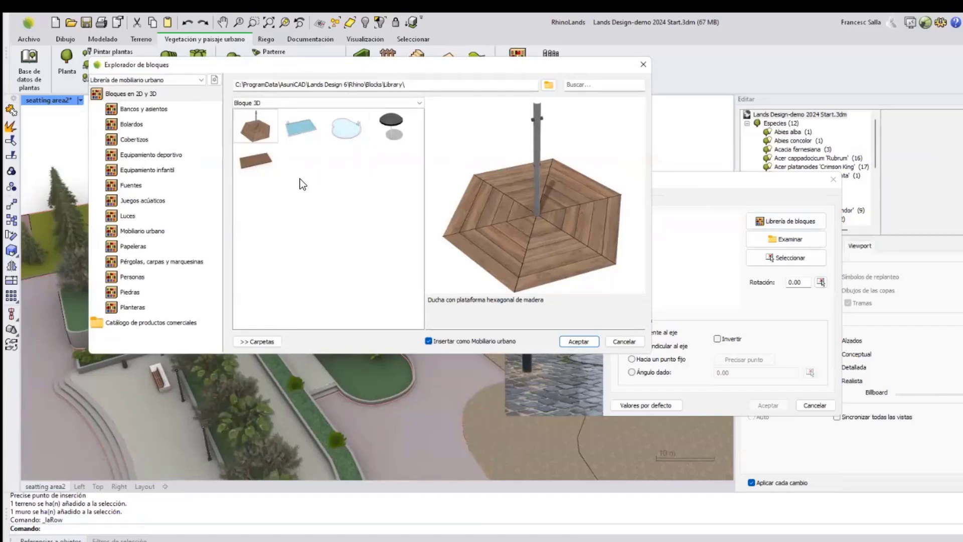
click(134, 155)
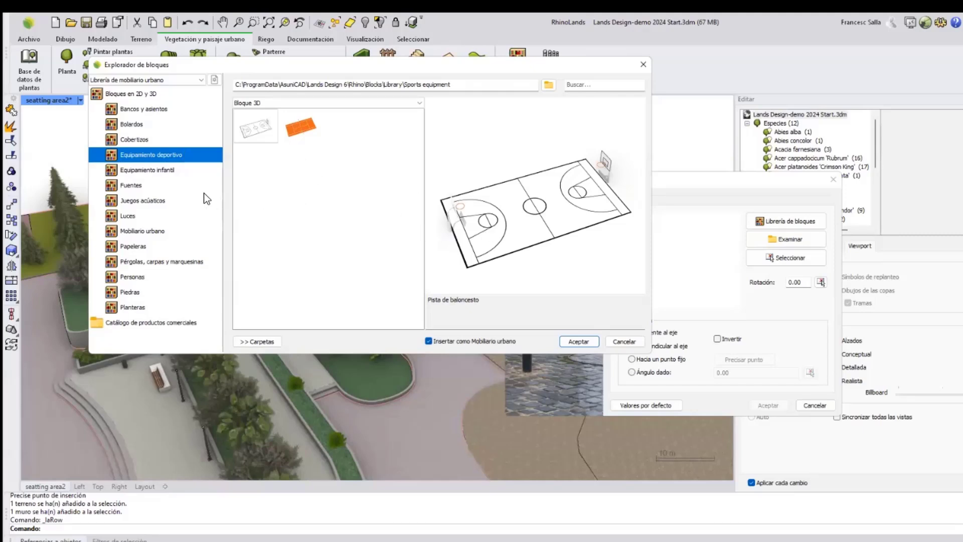
Browse the block library categories and choose the Iluminación Pul 70 street lamp from Luces as the row sample.
click(130, 232)
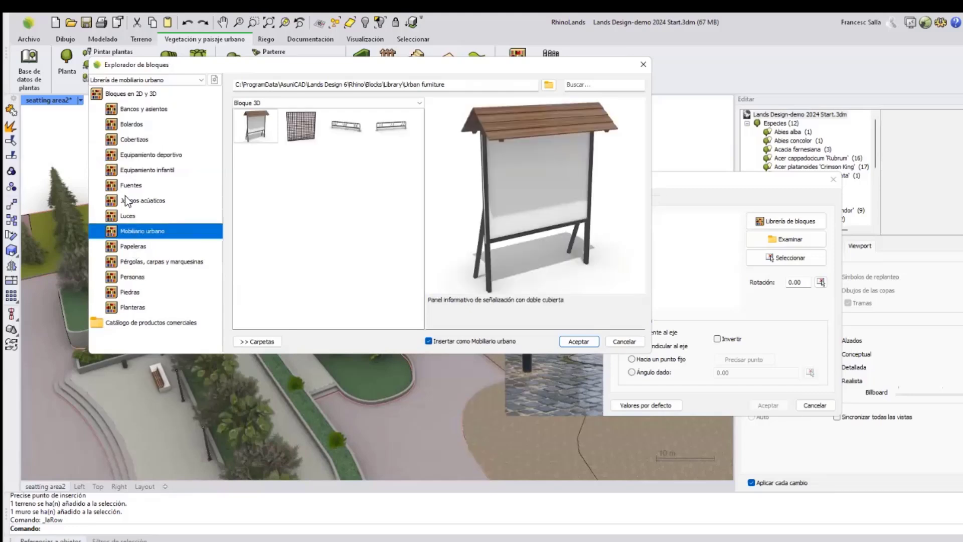
click(130, 293)
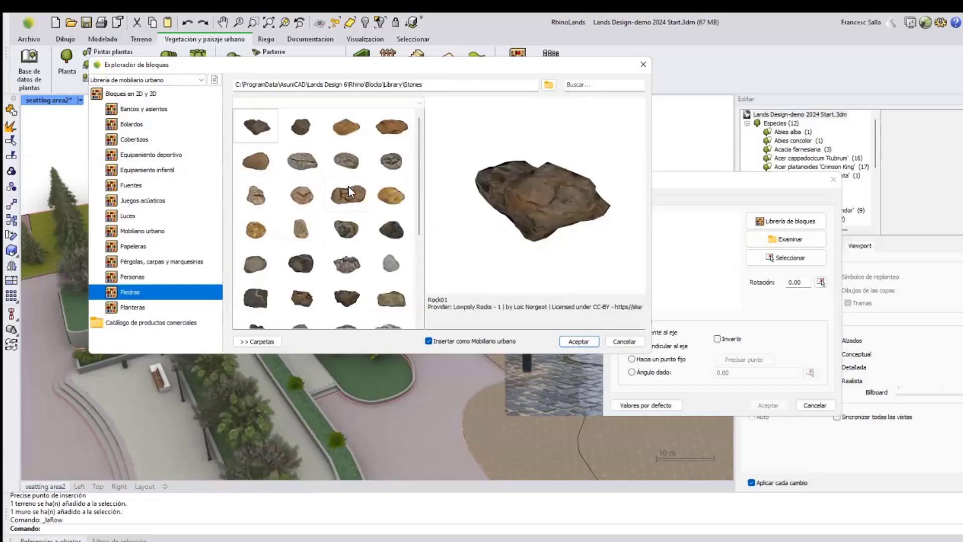
mouse_move(420, 204)
mouse_down()
mouse_move(418, 294)
mouse_move(419, 200)
mouse_up()
click(129, 214)
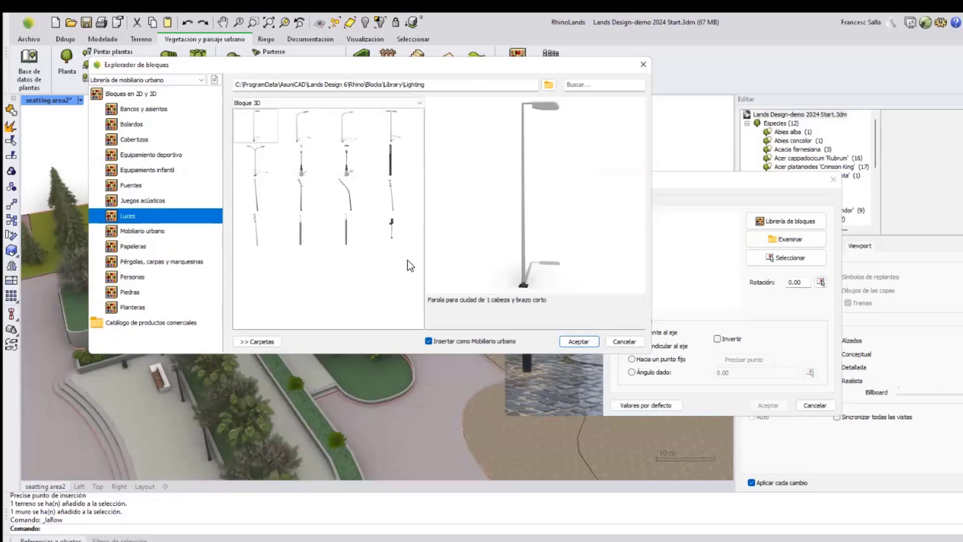
click(300, 196)
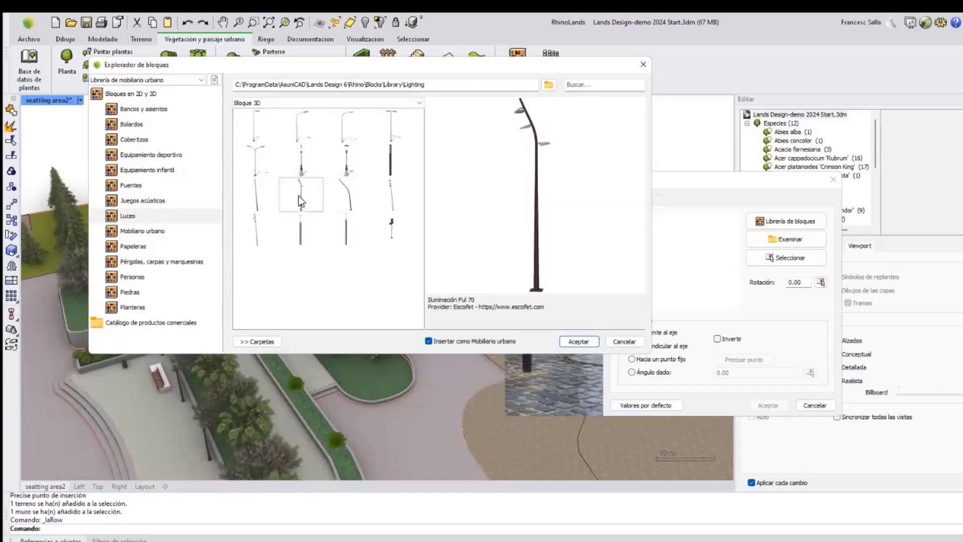
click(577, 341)
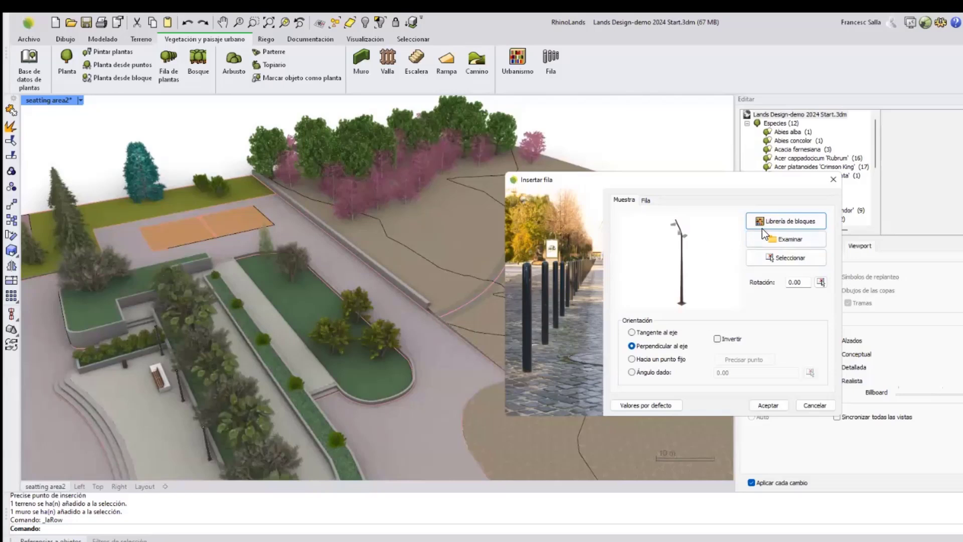
Switch the row parameters to Separación spacing and accept the Insertar fila dialog.
click(645, 201)
drag(637, 180, 724, 190)
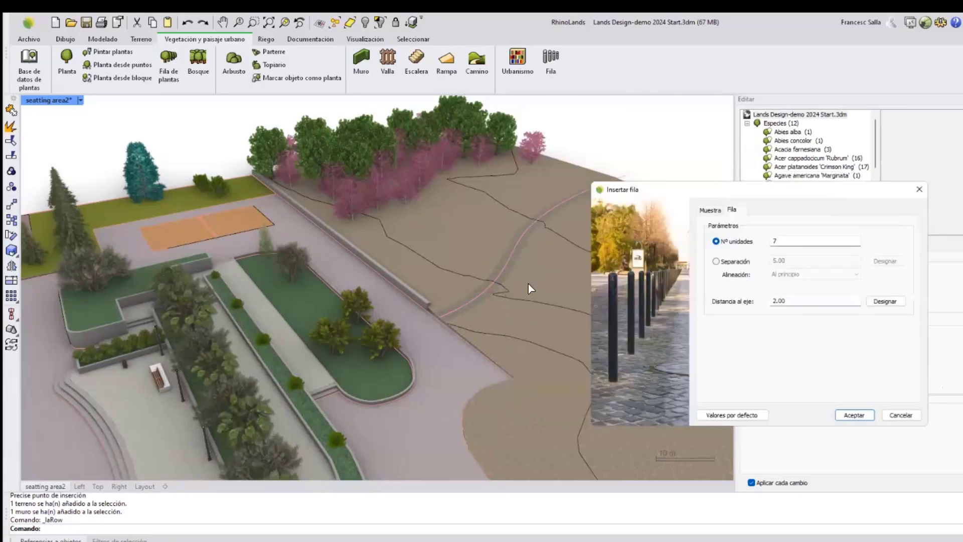
double_click(786, 243)
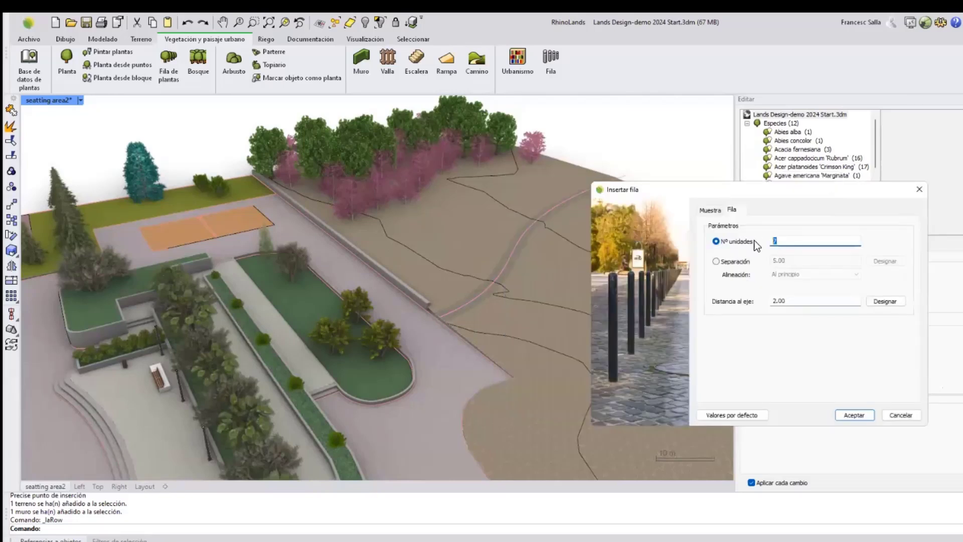
click(717, 261)
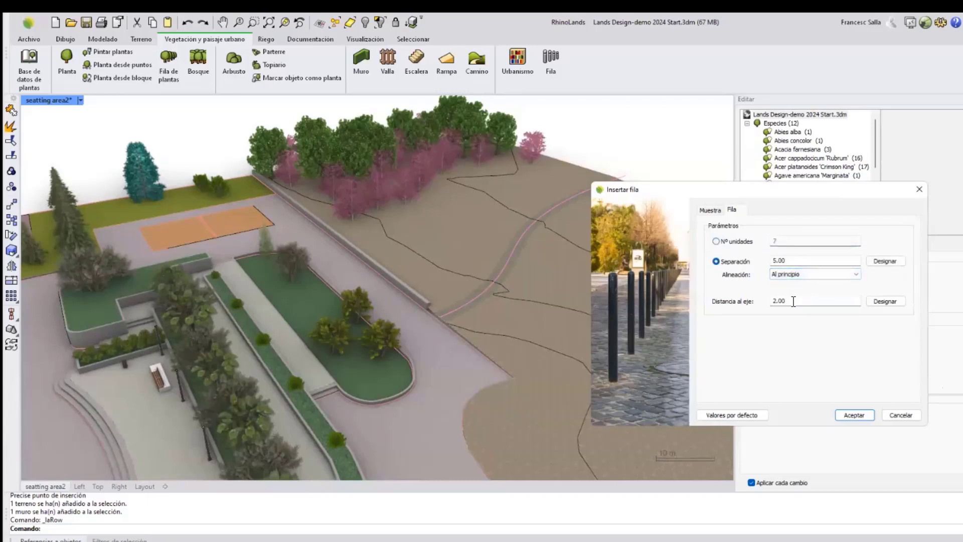
click(854, 415)
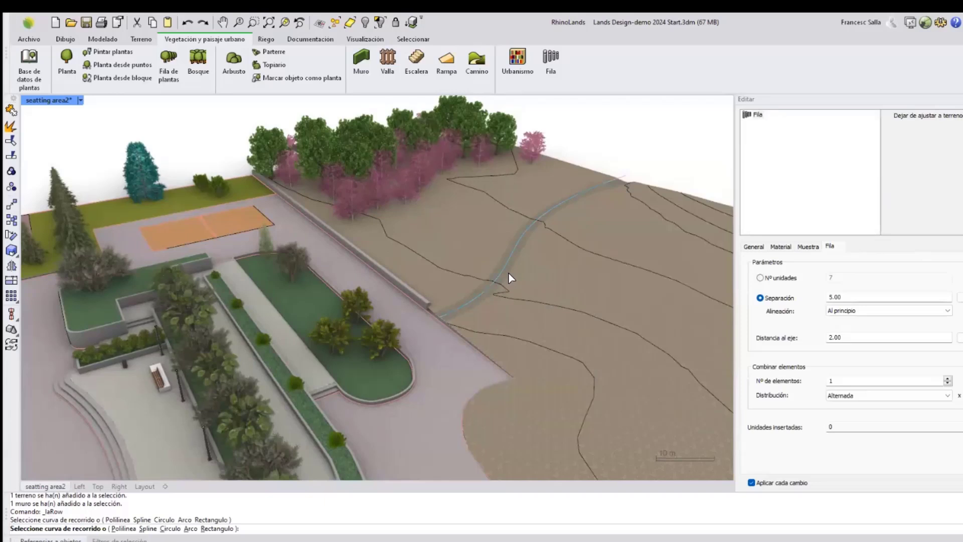
Pick the path curve as the route to insert the lamp row, then finish the command.
click(515, 246)
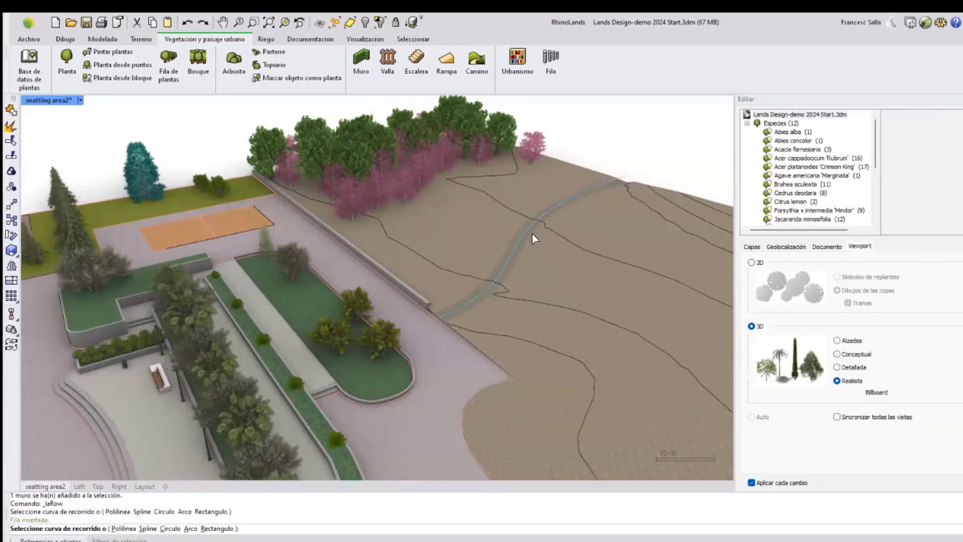
click(531, 234)
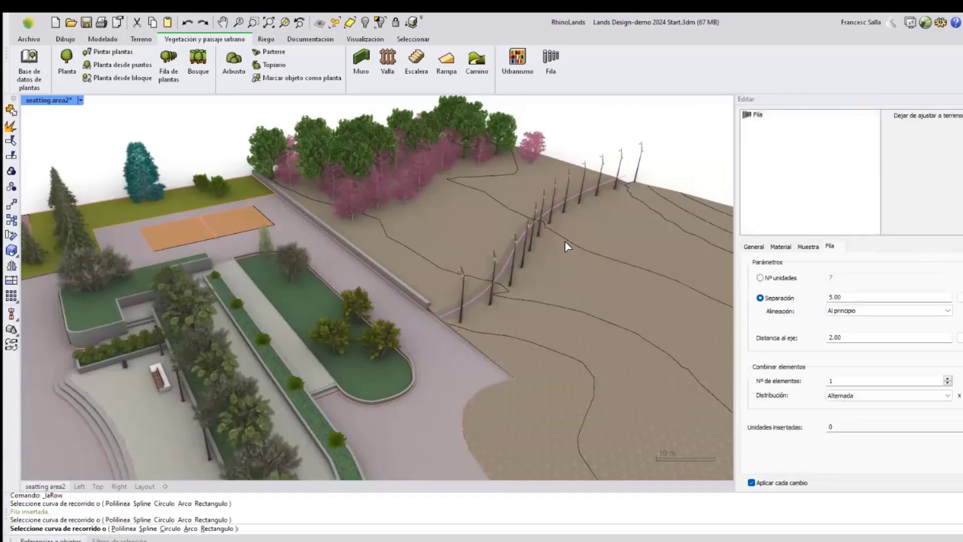
key(Return)
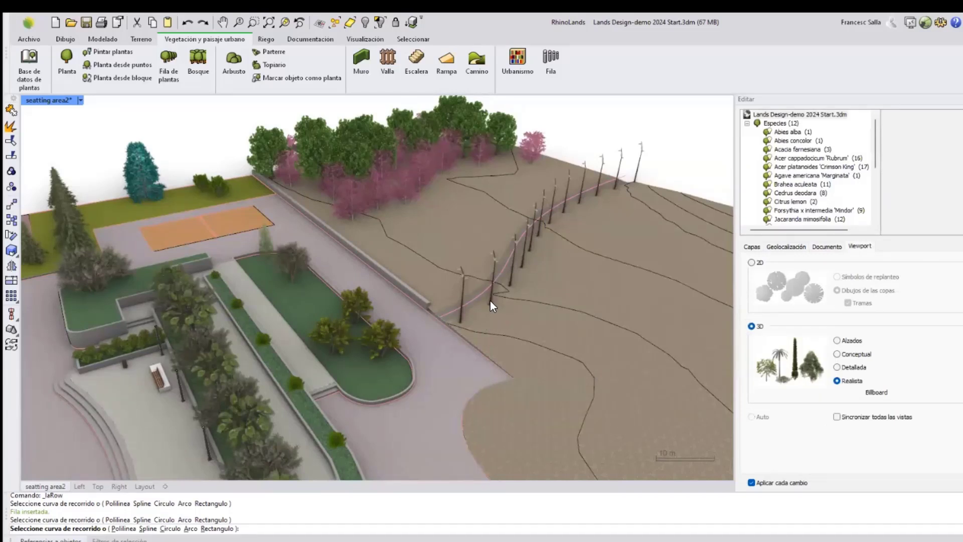
key(Escape)
Select the inserted lamp row and set its separation to 8.
right_drag(482, 293, 493, 195)
scroll(553, 200, up, 5)
click(494, 196)
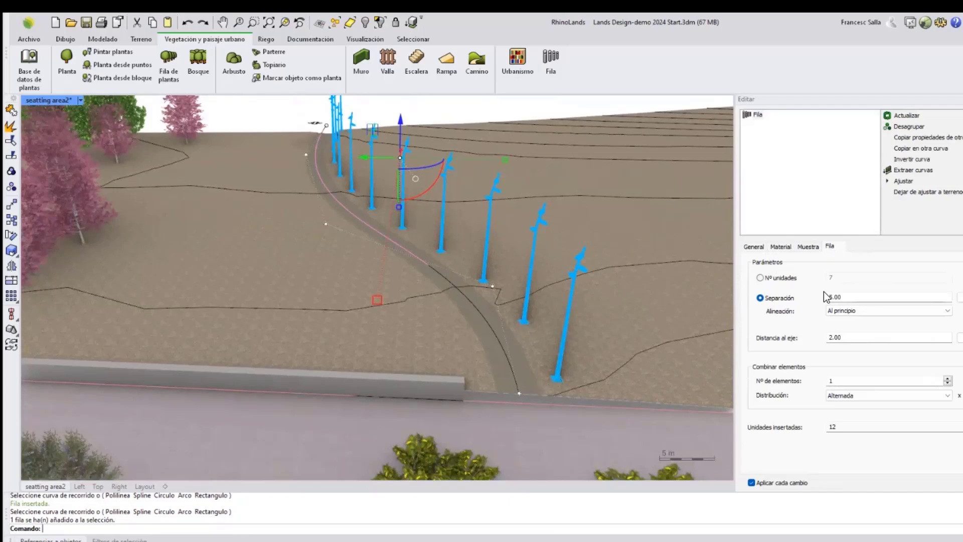
click(843, 337)
click(853, 297)
text(8)
key(Return)
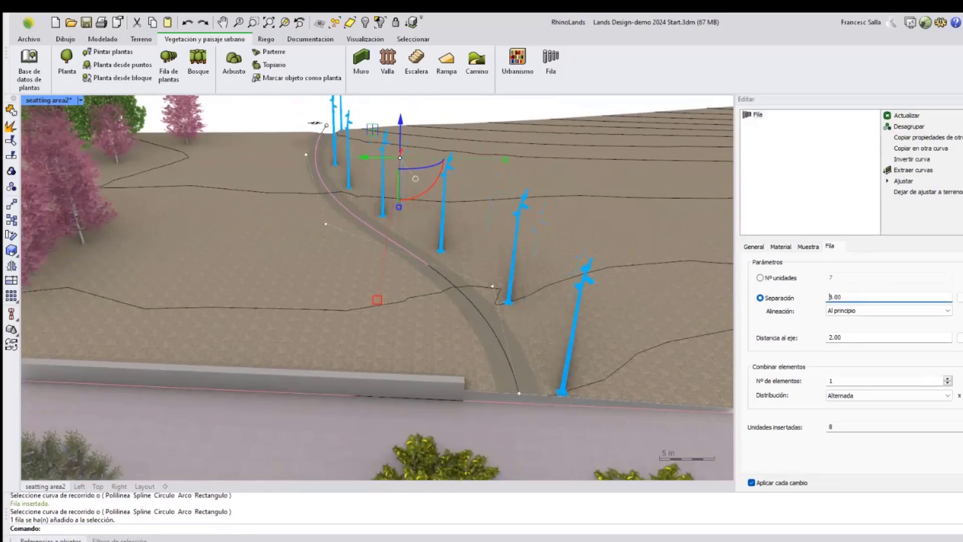
Switch the row to 7 units and set the lamps' orientation tangent to the axis without inverting.
click(760, 277)
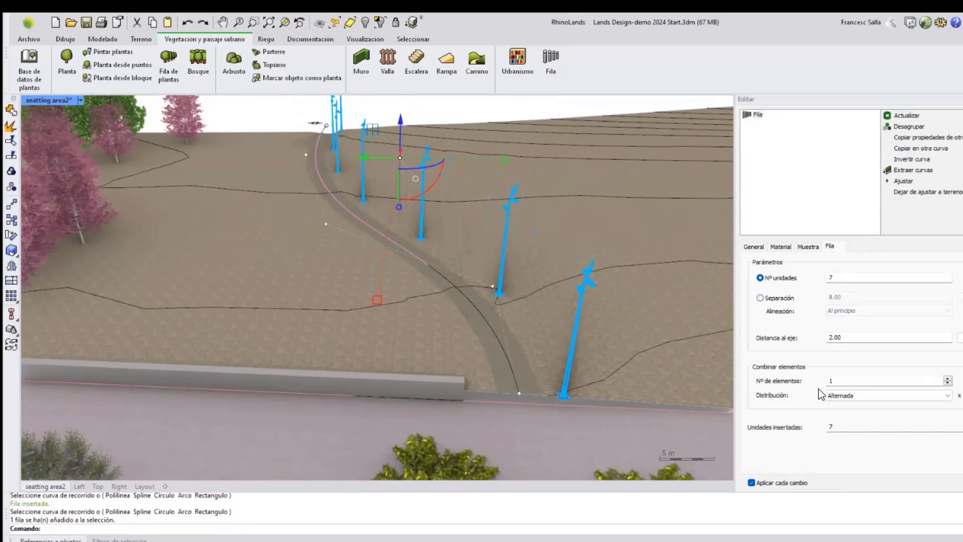
click(808, 247)
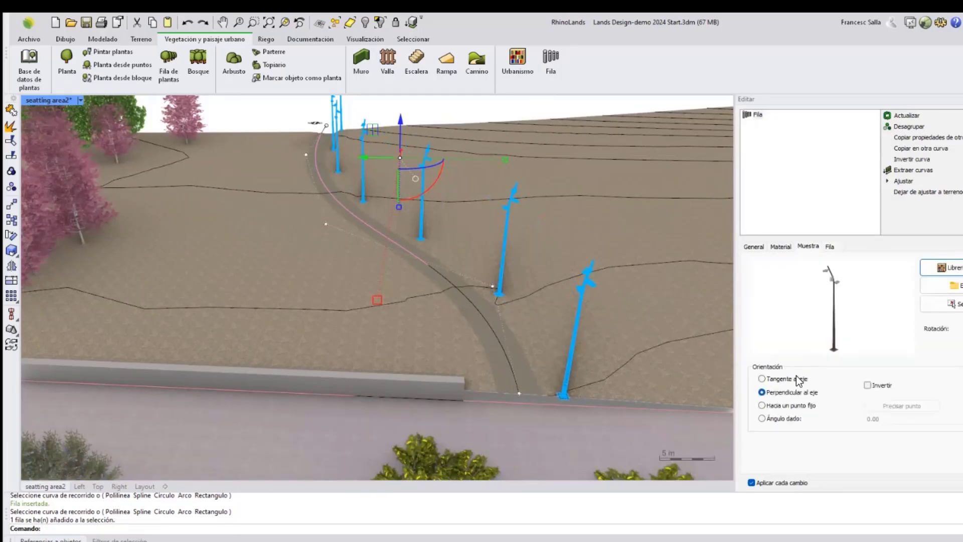
click(762, 379)
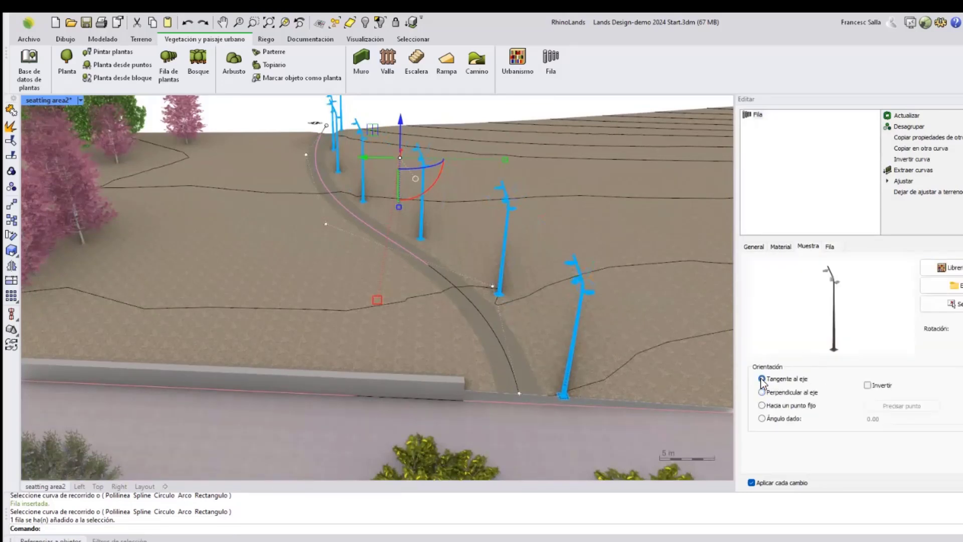
click(762, 392)
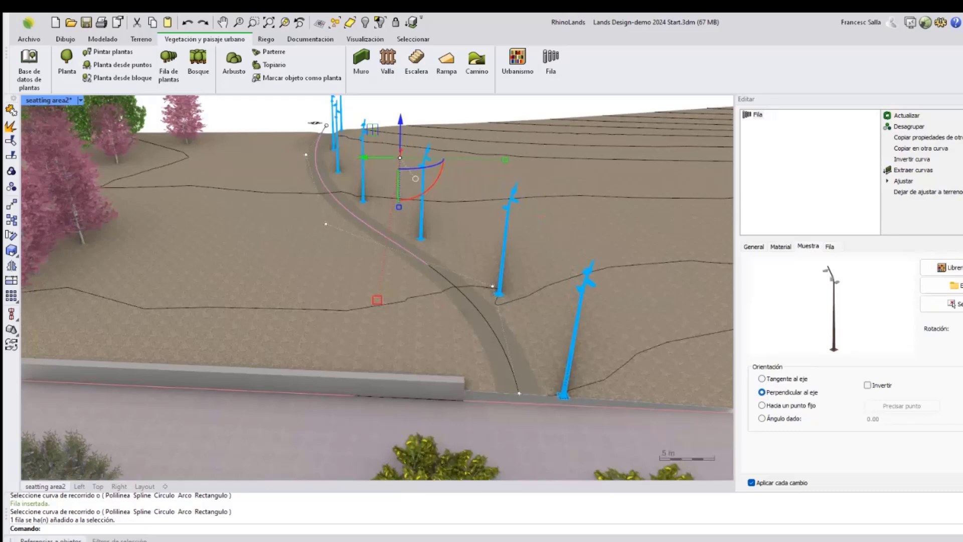
click(867, 385)
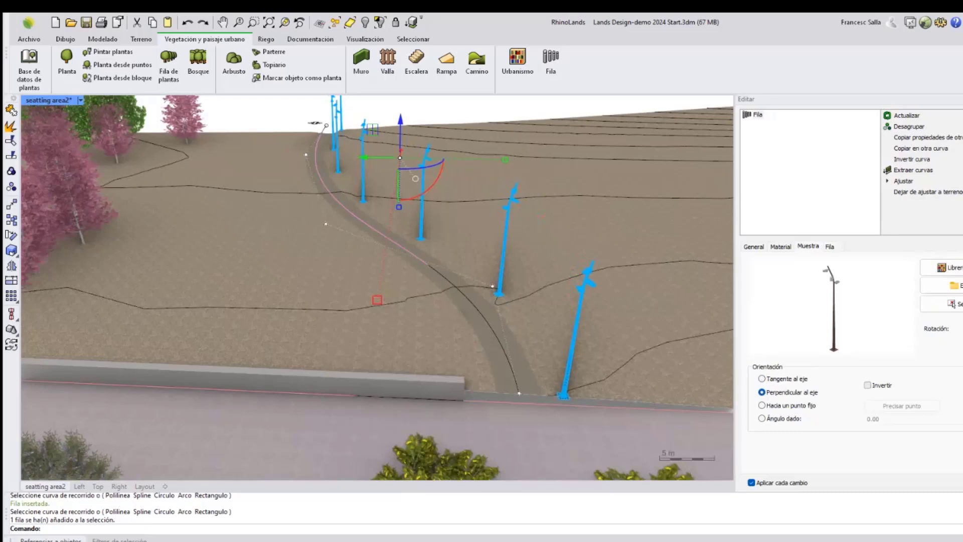
click(762, 378)
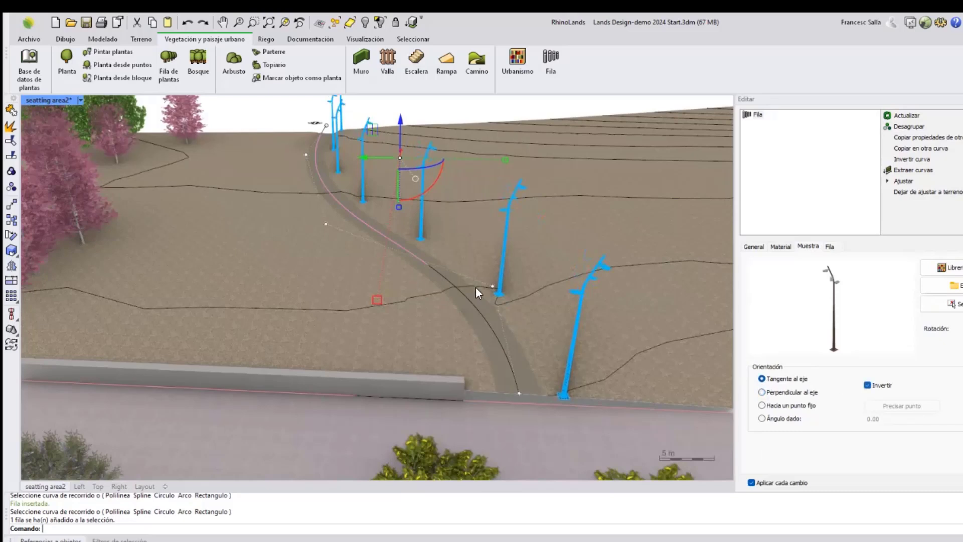
scroll(472, 279, down, 2)
click(868, 385)
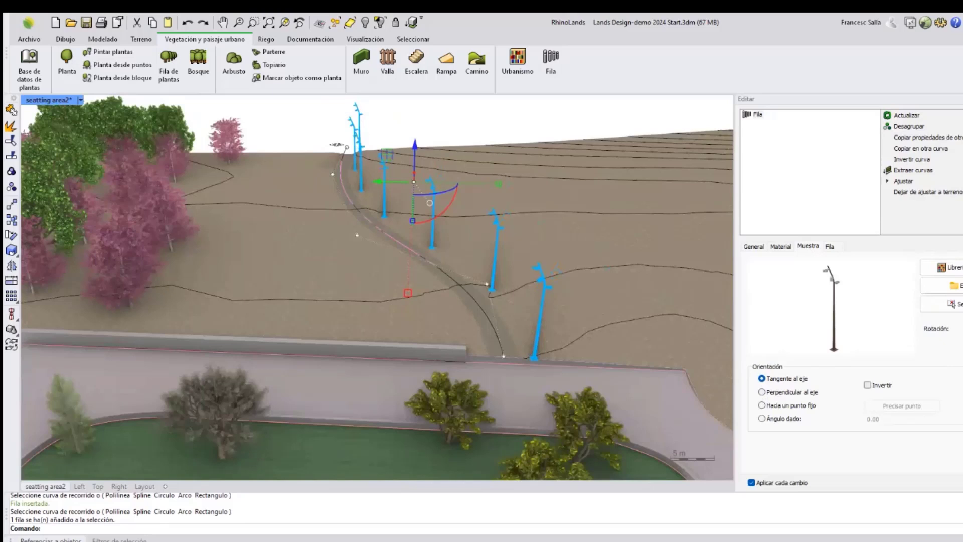
Review the lamp row along the path from several viewpoints, ending in the Top view.
scroll(361, 276, down, 4)
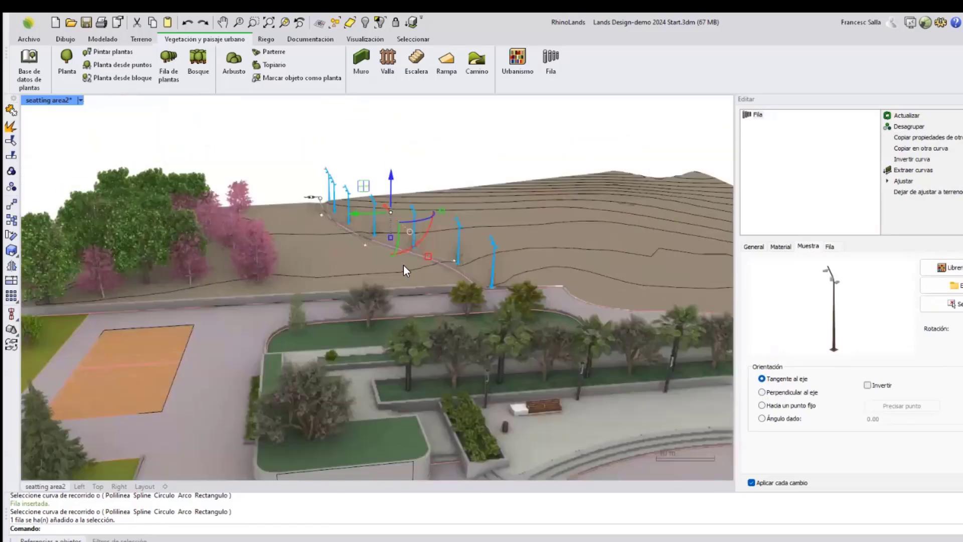
right_drag(403, 263, 442, 260)
click(443, 163)
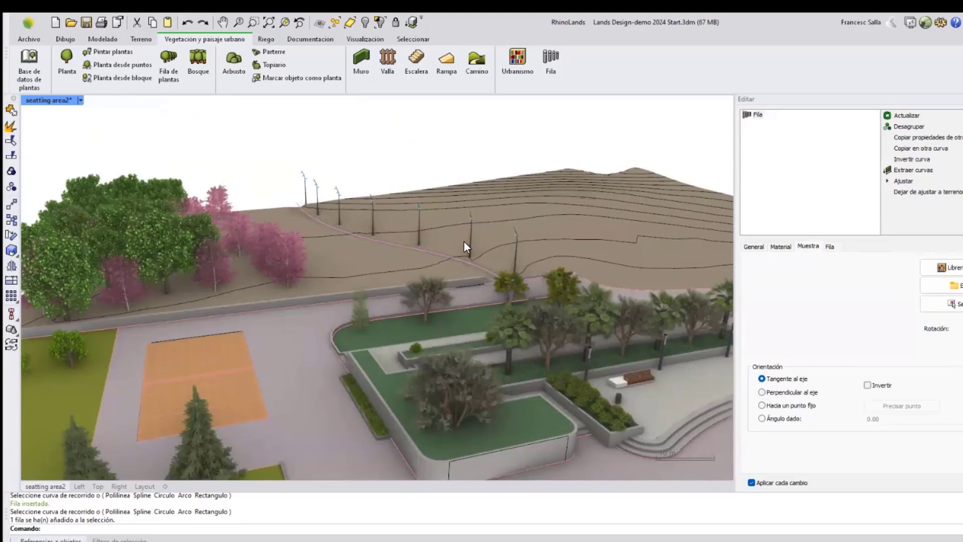
scroll(404, 233, down, 7)
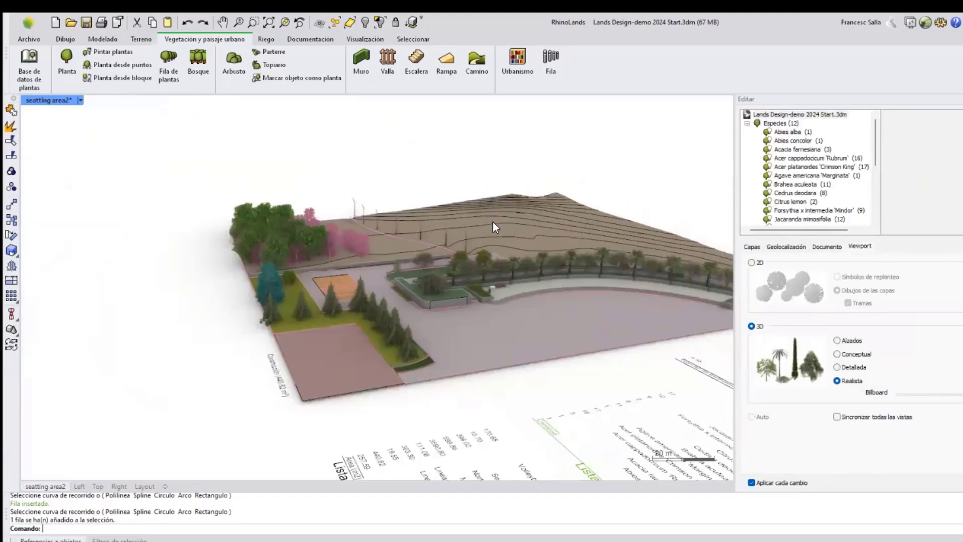
right_drag(492, 221, 522, 188)
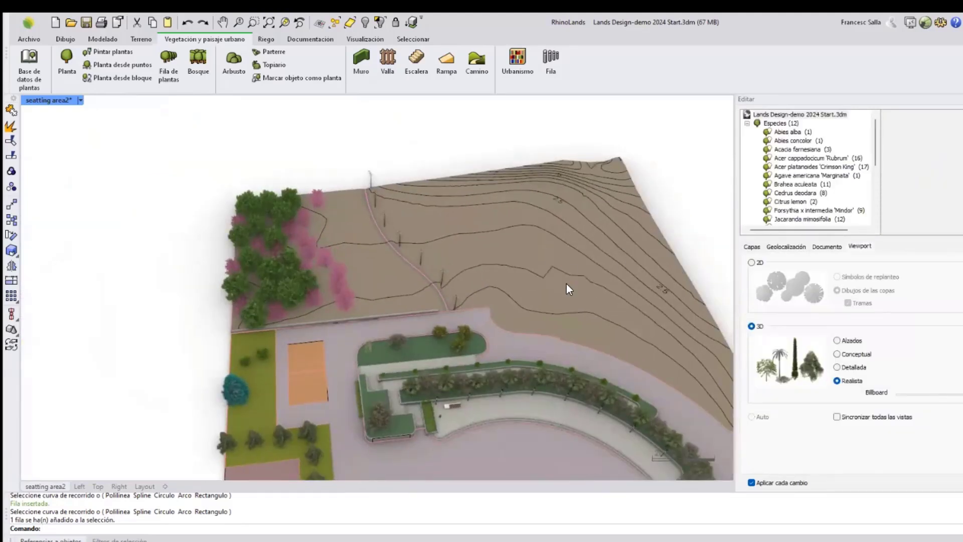
right_drag(568, 289, 377, 340)
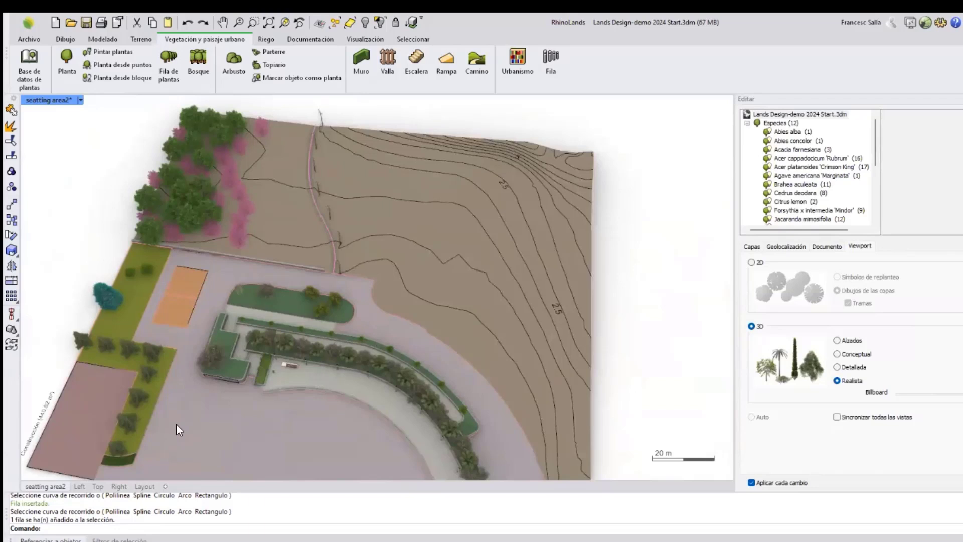
click(97, 488)
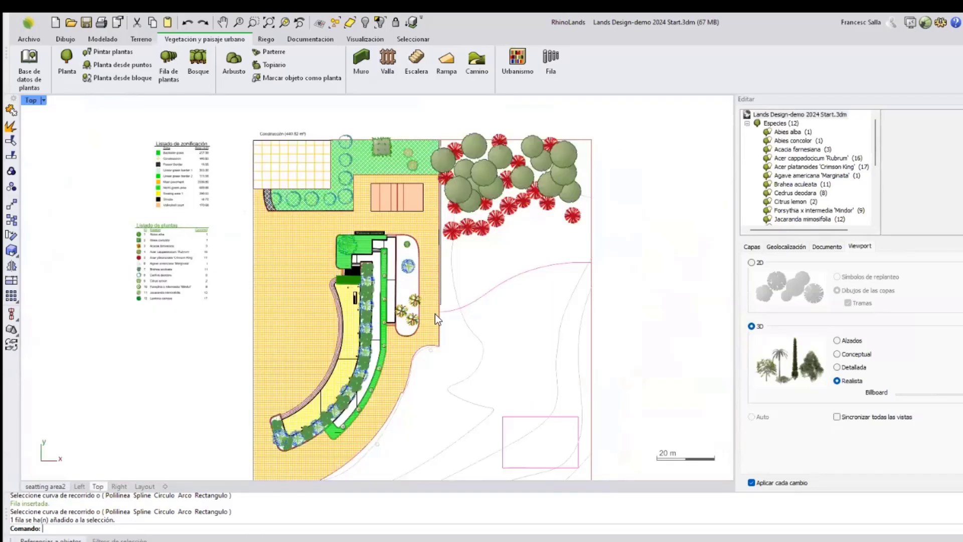
scroll(432, 338, up, 3)
right_drag(441, 338, 420, 343)
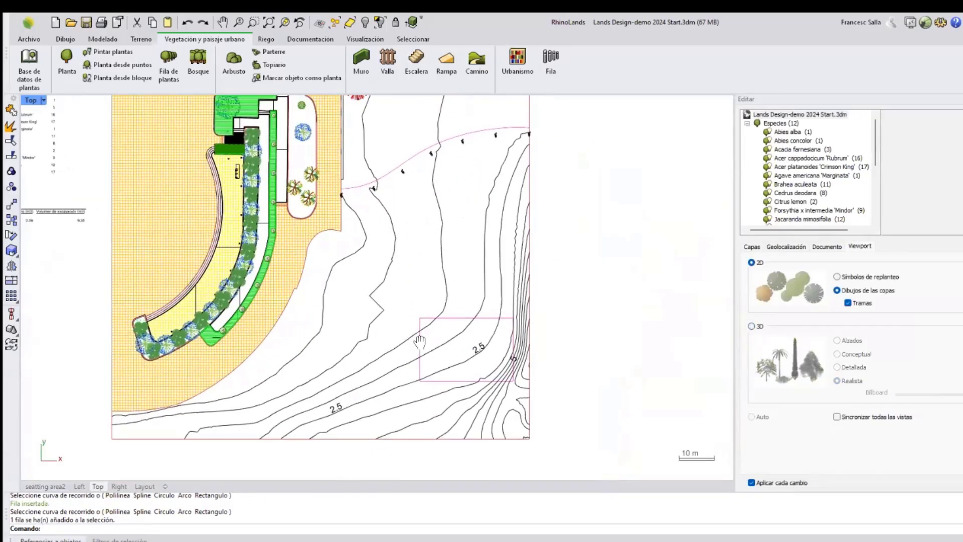
Start the Bosque tool, choose Cedrus deodara as the species and lower its age.
click(203, 62)
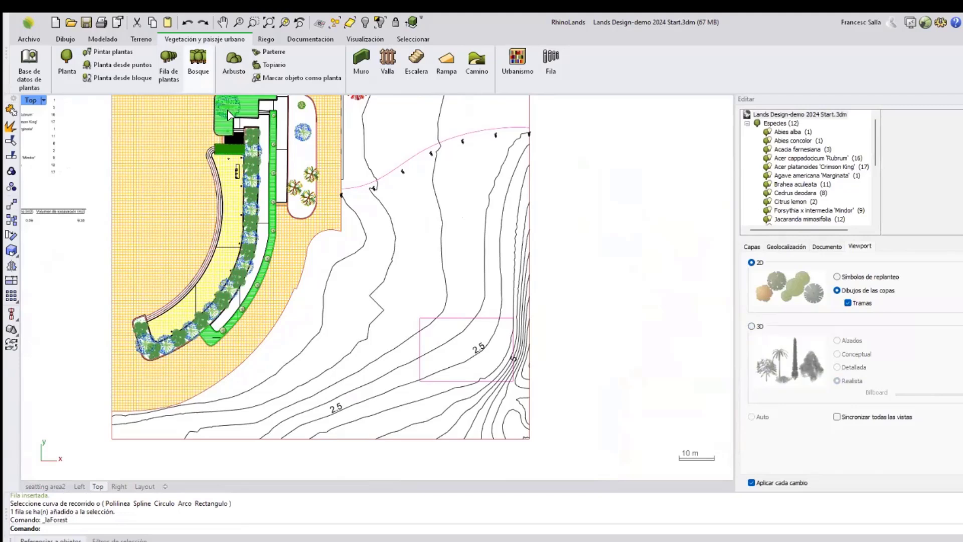
drag(780, 191, 715, 186)
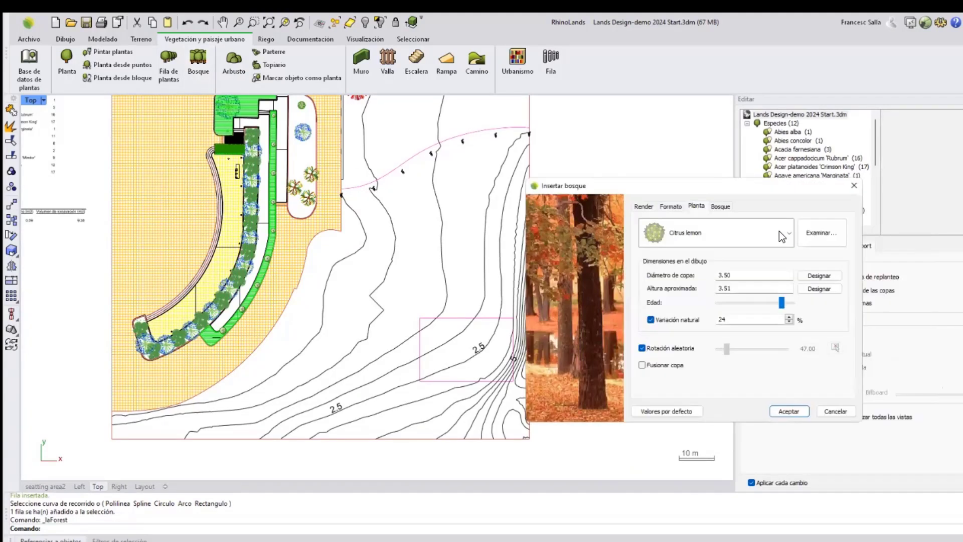
click(785, 230)
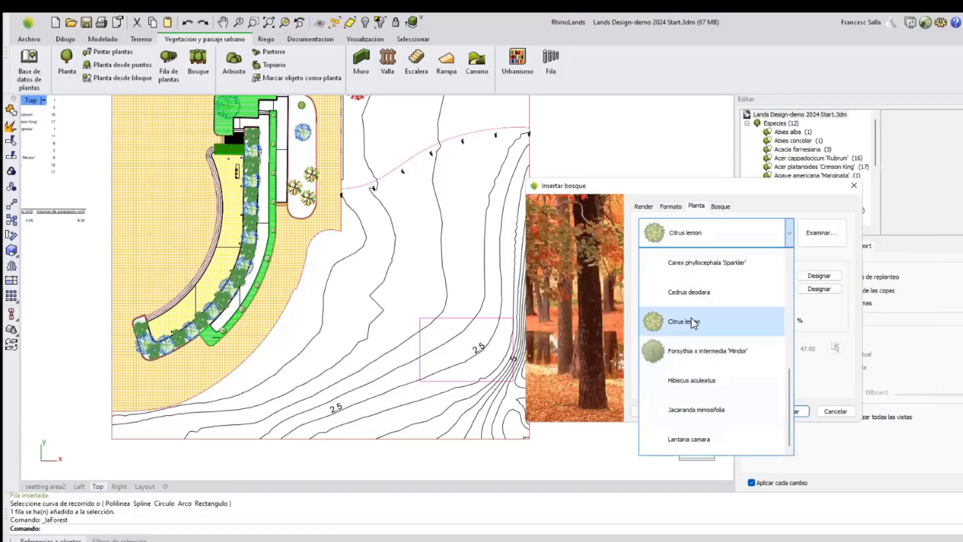
click(683, 296)
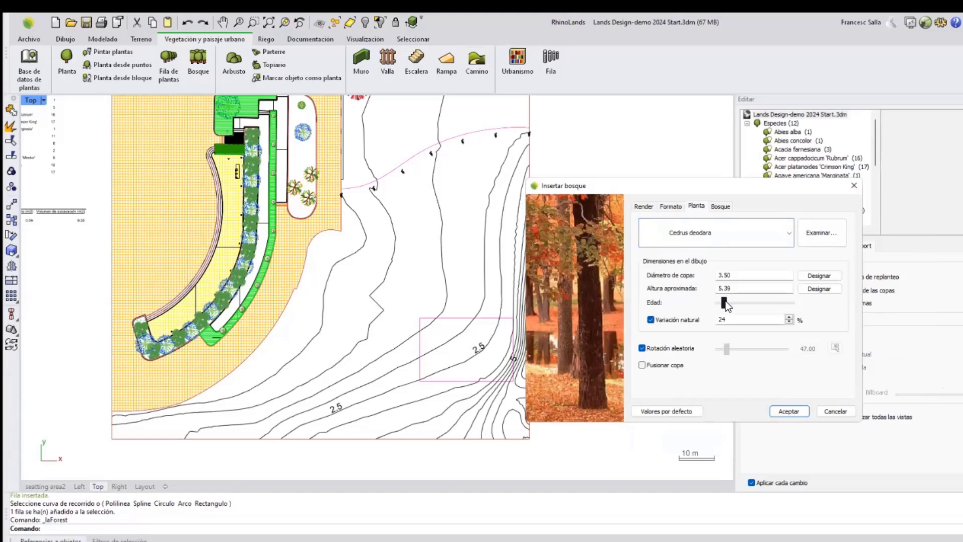
mouse_move(723, 302)
mouse_down()
mouse_move(757, 306)
mouse_move(735, 306)
mouse_up()
Set the forest to 40 units with a 5.00 minimum distance and accept the dialog.
click(715, 212)
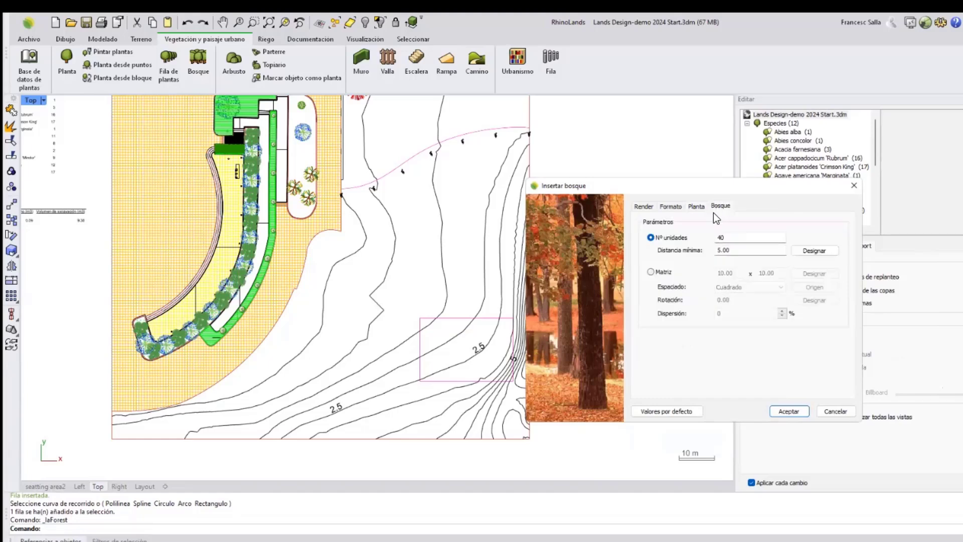
double_click(721, 237)
double_click(727, 249)
click(787, 410)
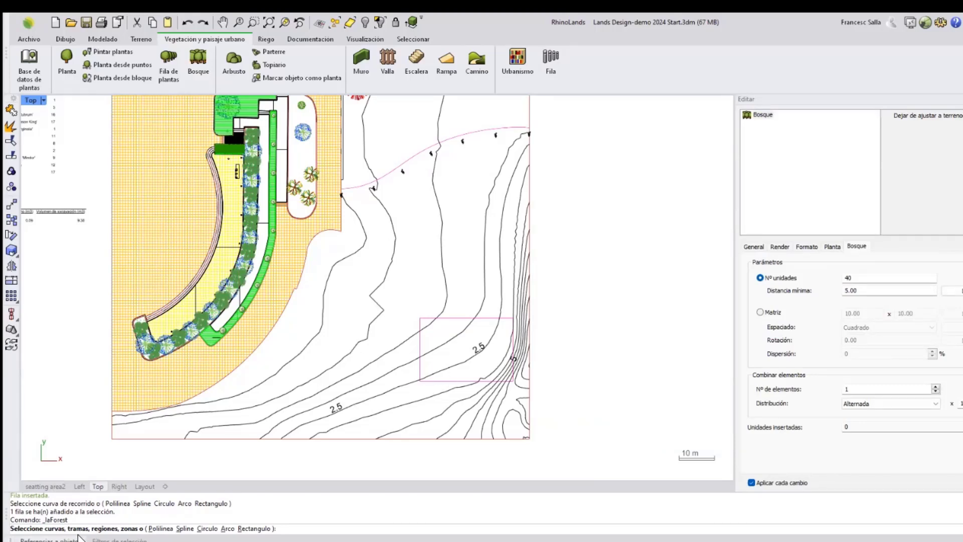
Draw a closed polyline boundary across the slope east of the building to insert the forest inside it.
click(160, 528)
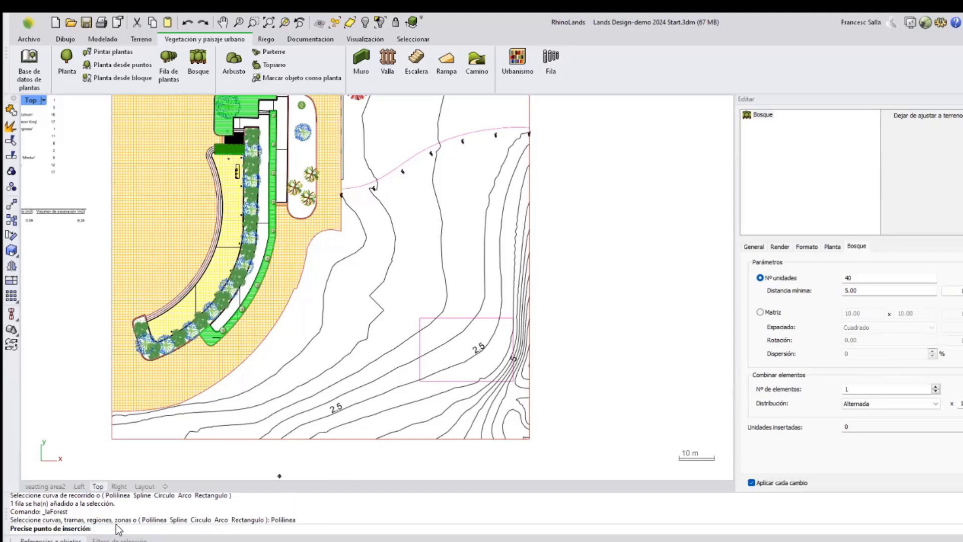
click(281, 417)
click(281, 347)
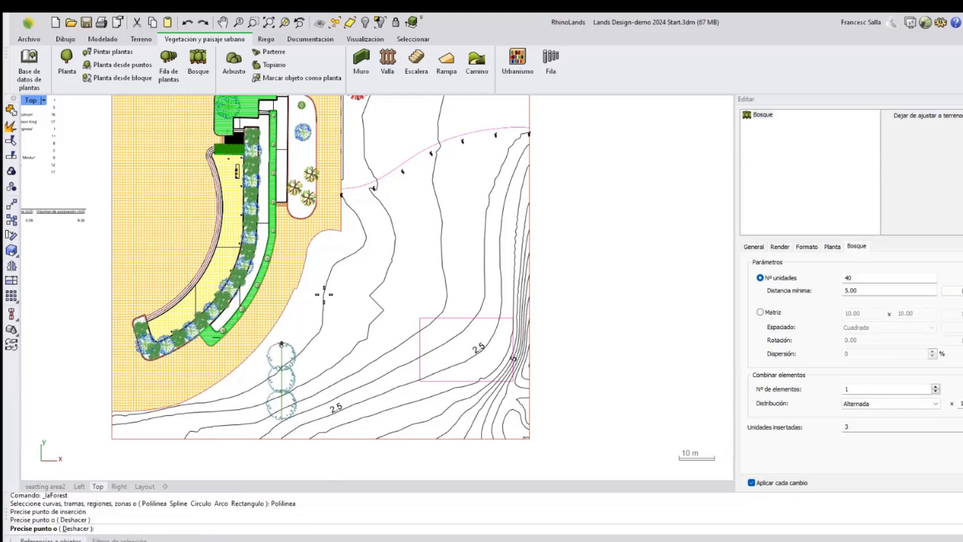
click(375, 217)
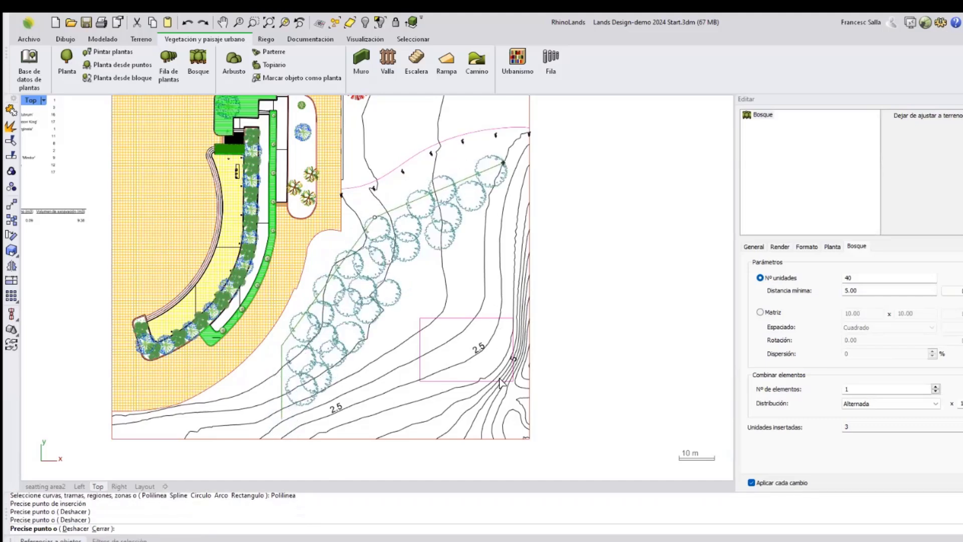
click(505, 162)
click(515, 427)
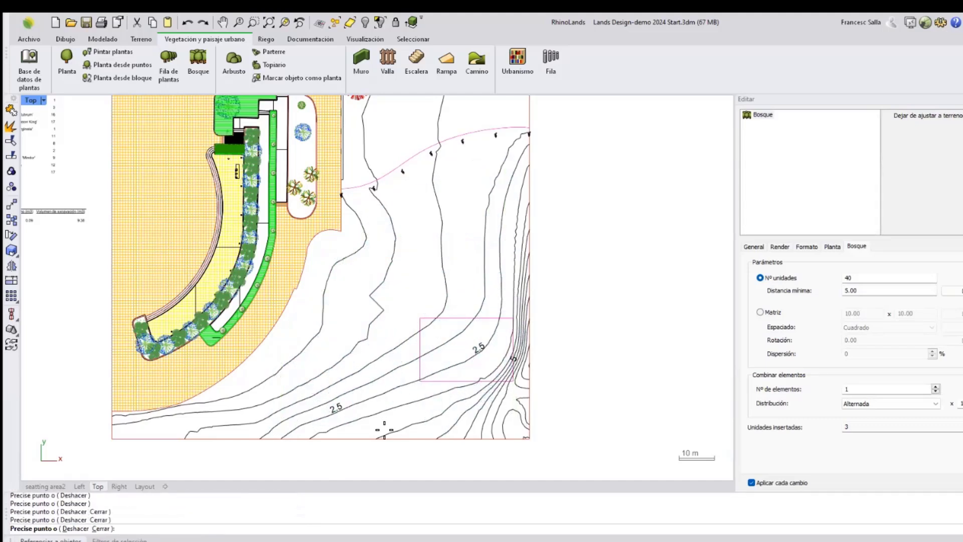
click(383, 427)
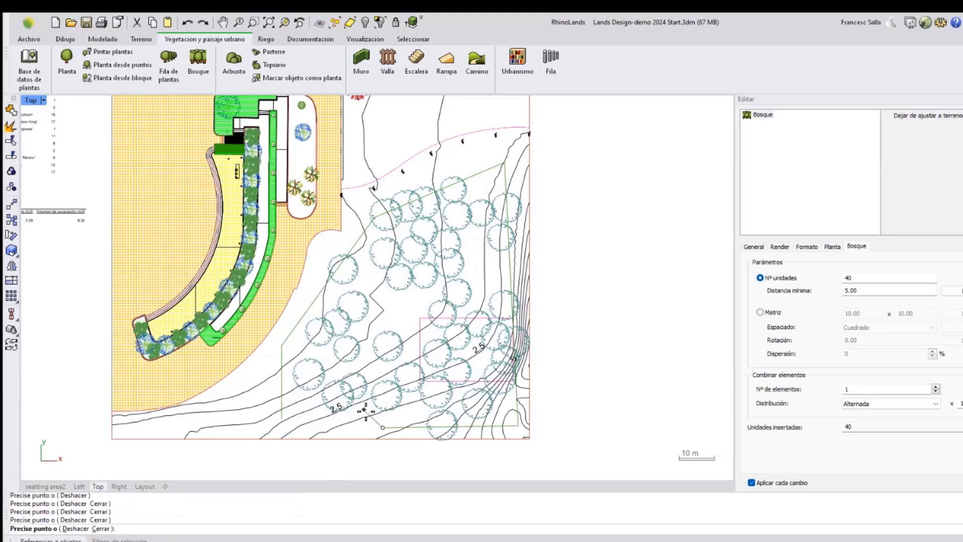
click(364, 410)
right_click(430, 387)
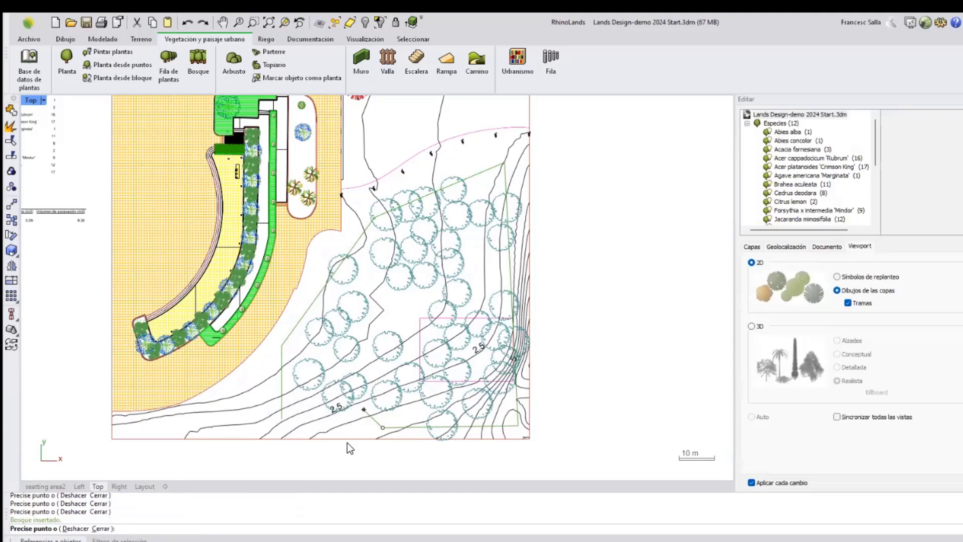
right_click(375, 438)
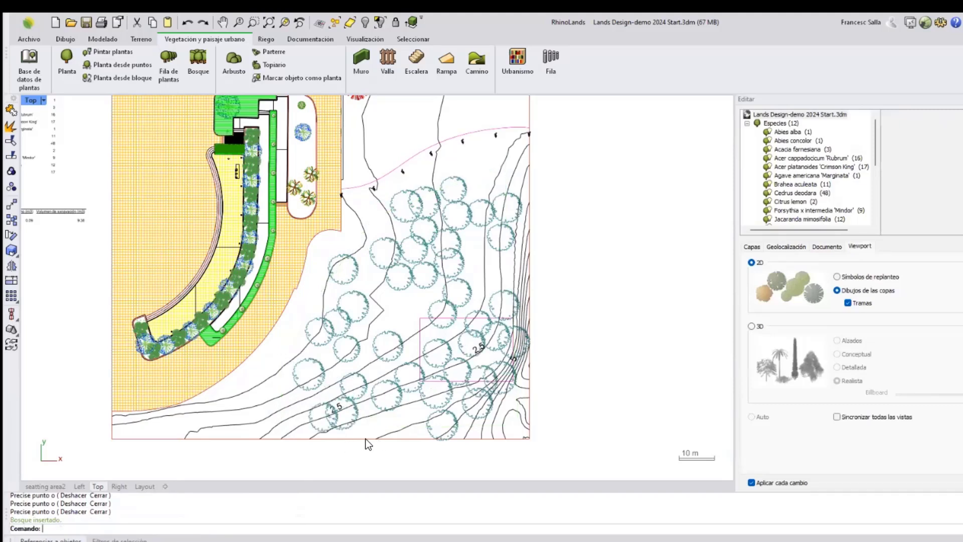
In the perspective viewport, select the new forest and set its number of combined elements to 2.
click(56, 486)
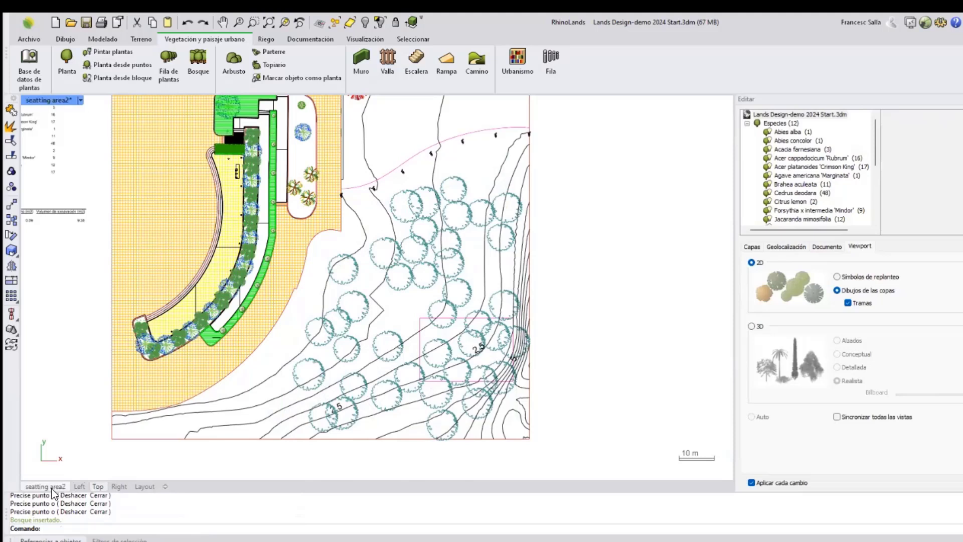
right_drag(484, 290, 534, 246)
scroll(538, 266, up, 5)
scroll(516, 160, up, 4)
scroll(484, 187, down, 4)
scroll(532, 228, down, 4)
scroll(533, 246, up, 2)
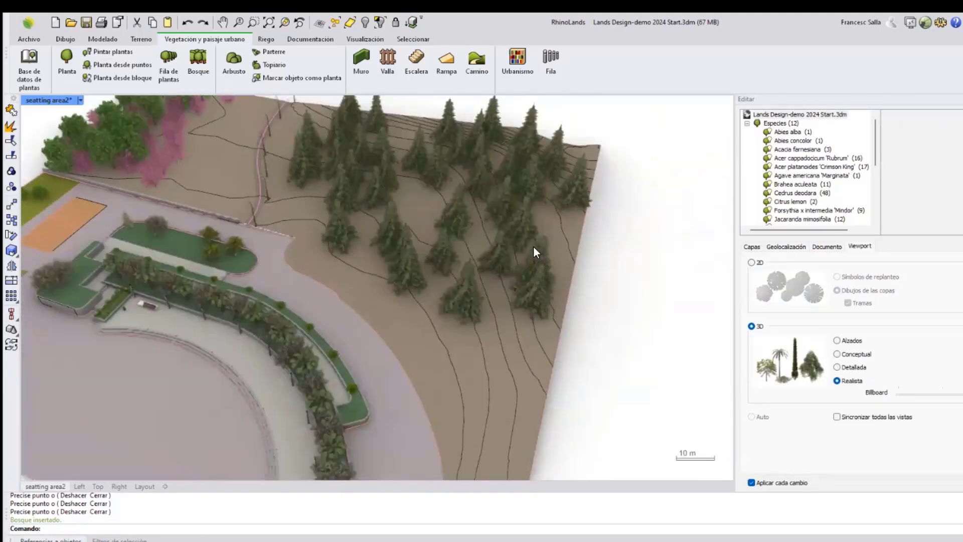
click(497, 257)
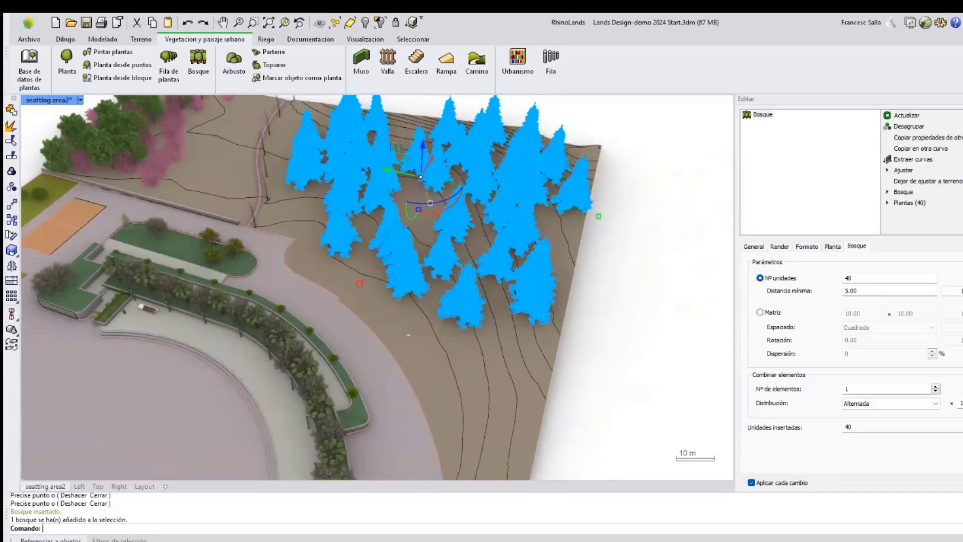
drag(855, 390, 839, 390)
text(2)
key(Return)
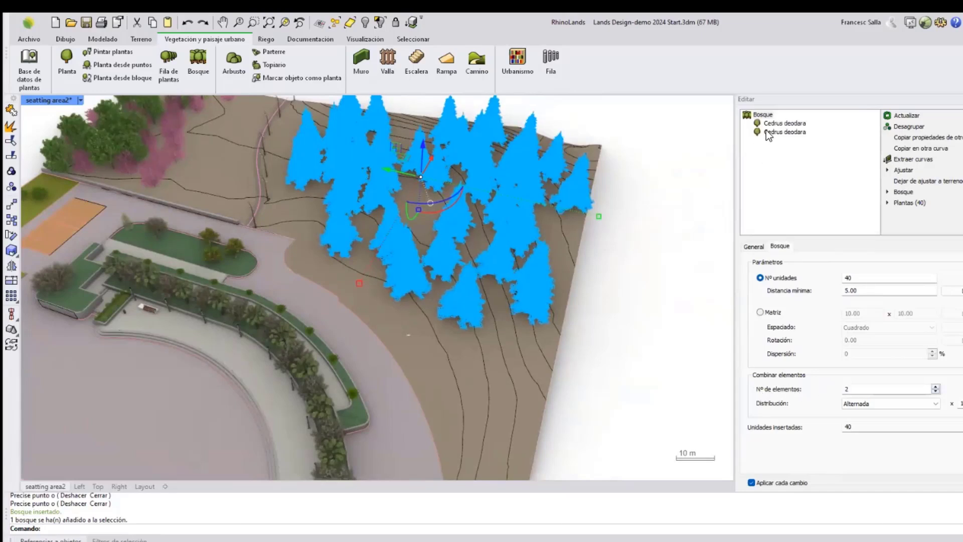
Change the forest's first element species to Jacaranda mimosifolia and nudge its age slider slightly.
click(772, 124)
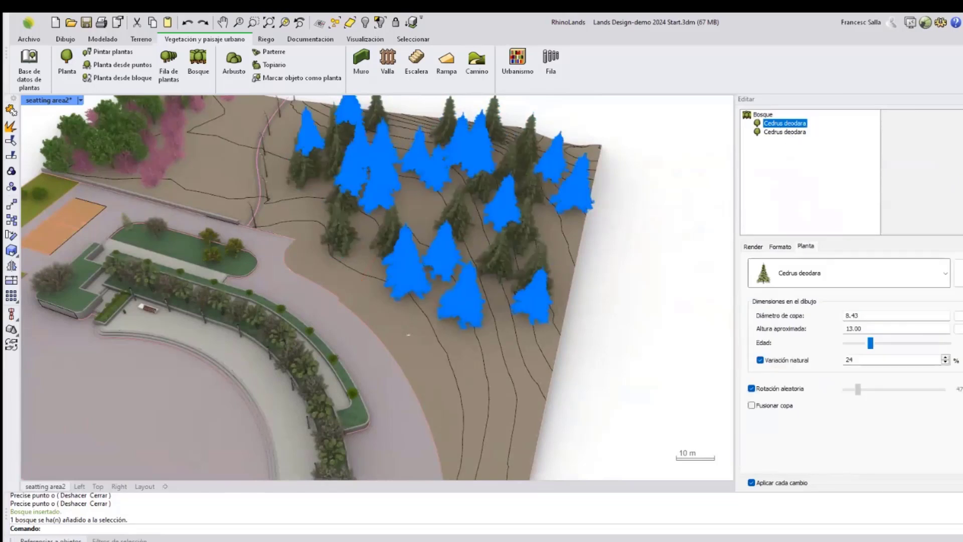
click(848, 273)
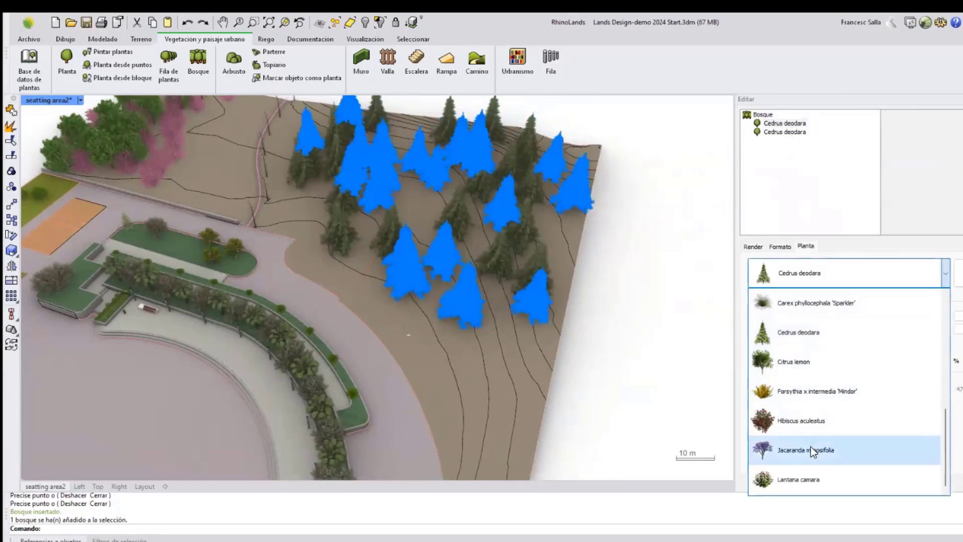
click(813, 450)
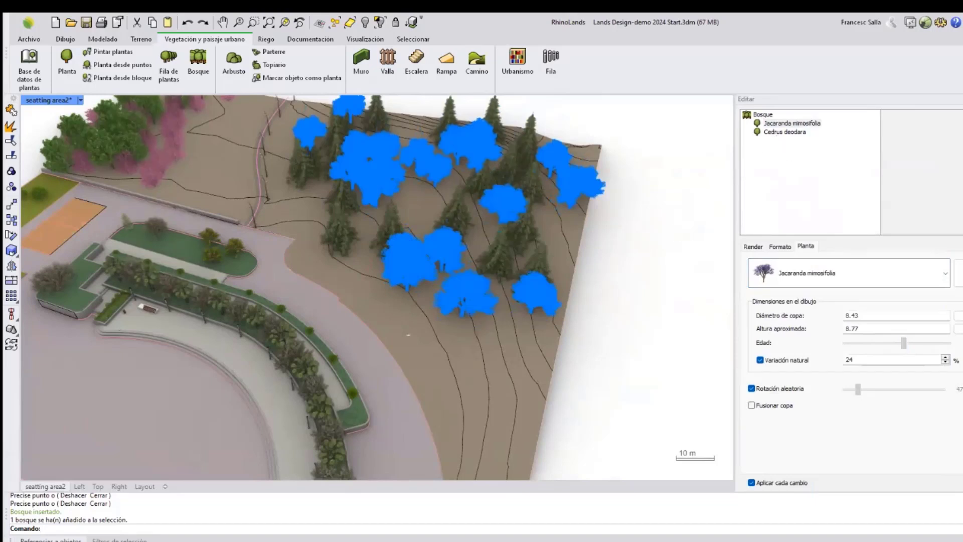
drag(902, 343, 899, 343)
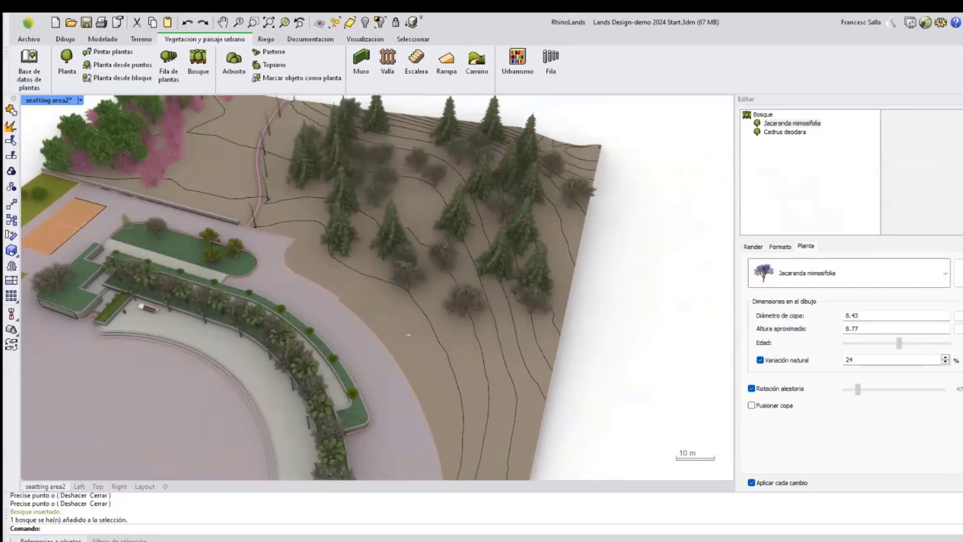
Lower the age of the forest's second element, Cedrus deodara, slightly.
click(794, 134)
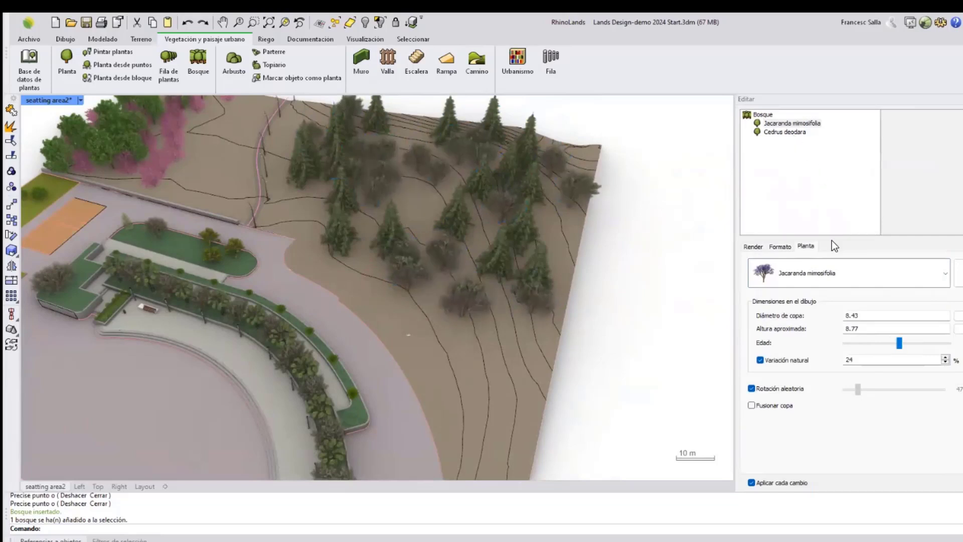
drag(870, 343, 864, 343)
key(Escape)
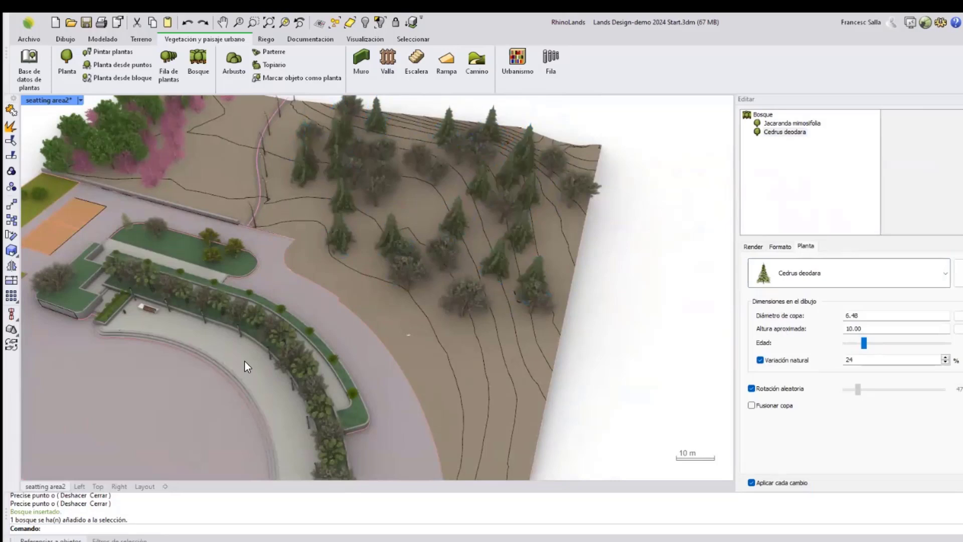
In the Top view, add a hole to the forest using the rectangle curve on the slope.
click(97, 486)
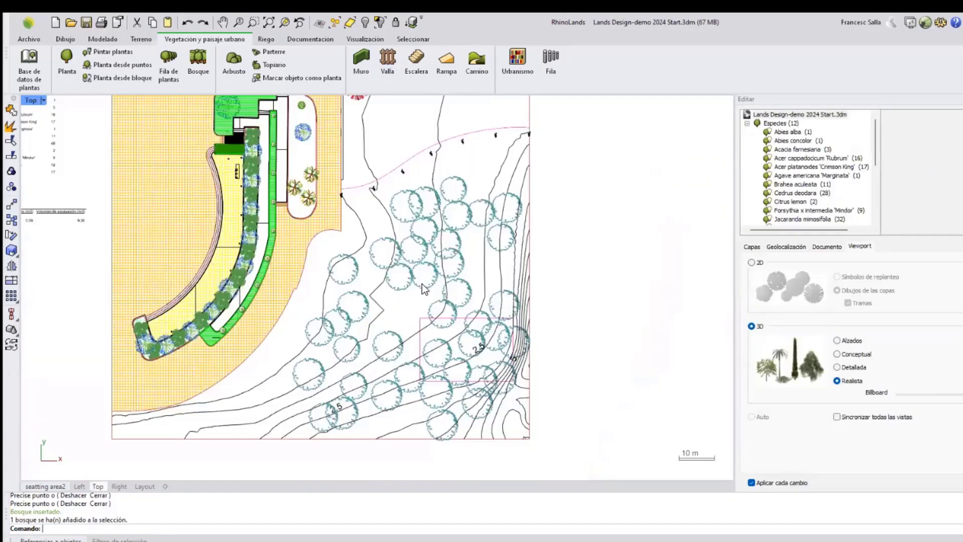
right_drag(463, 305, 445, 273)
scroll(464, 296, up, 6)
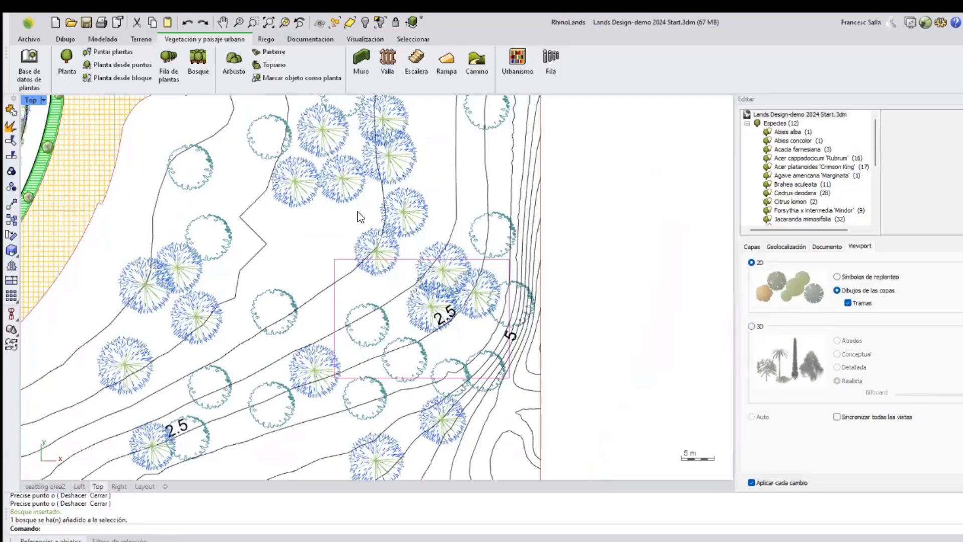
click(419, 223)
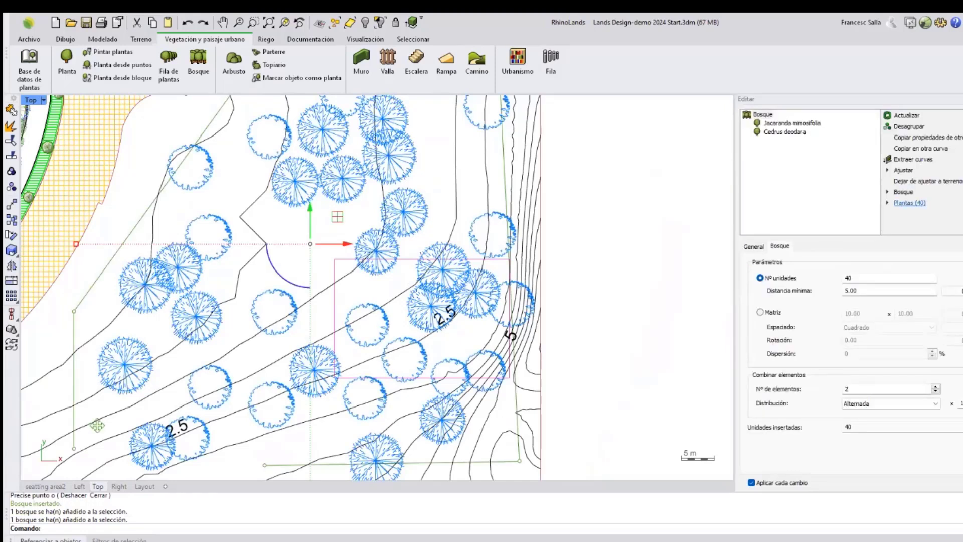
click(903, 192)
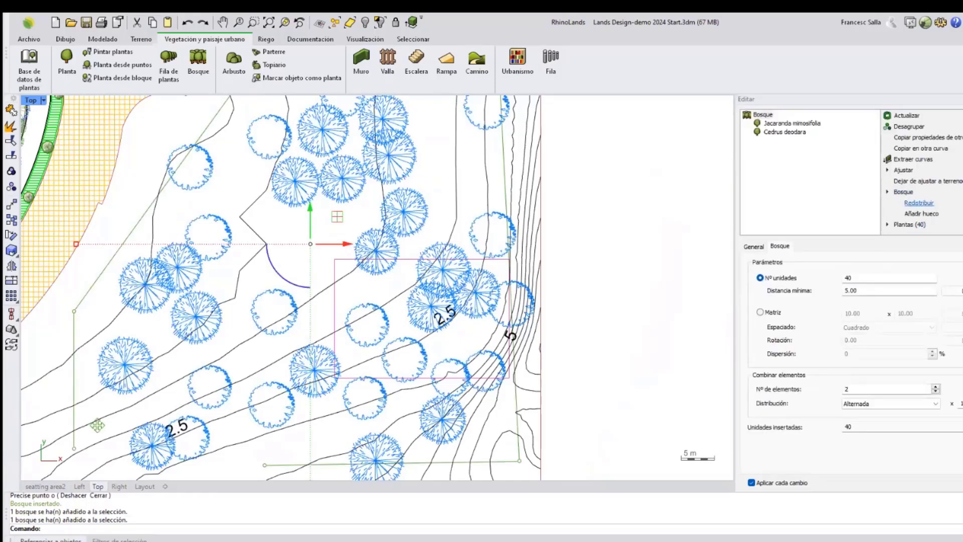
click(921, 213)
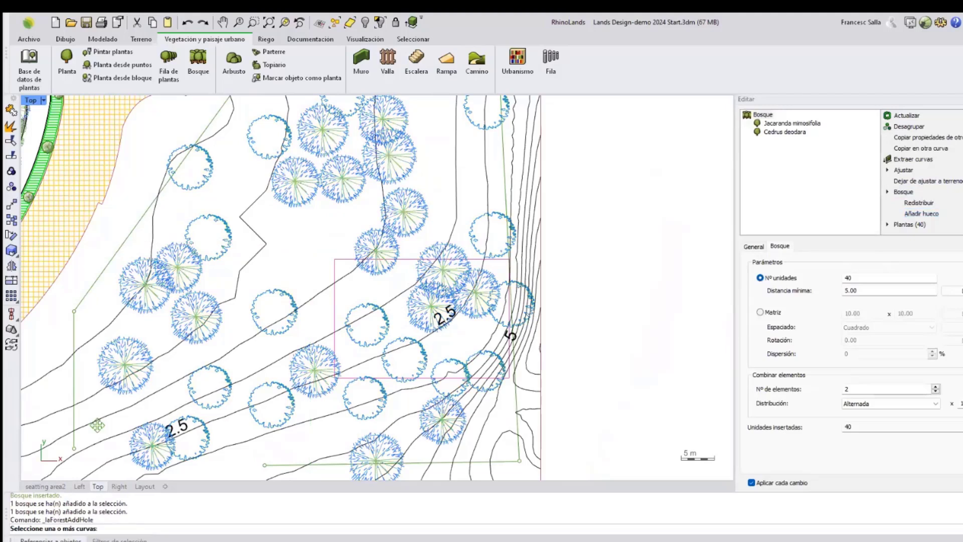
click(335, 268)
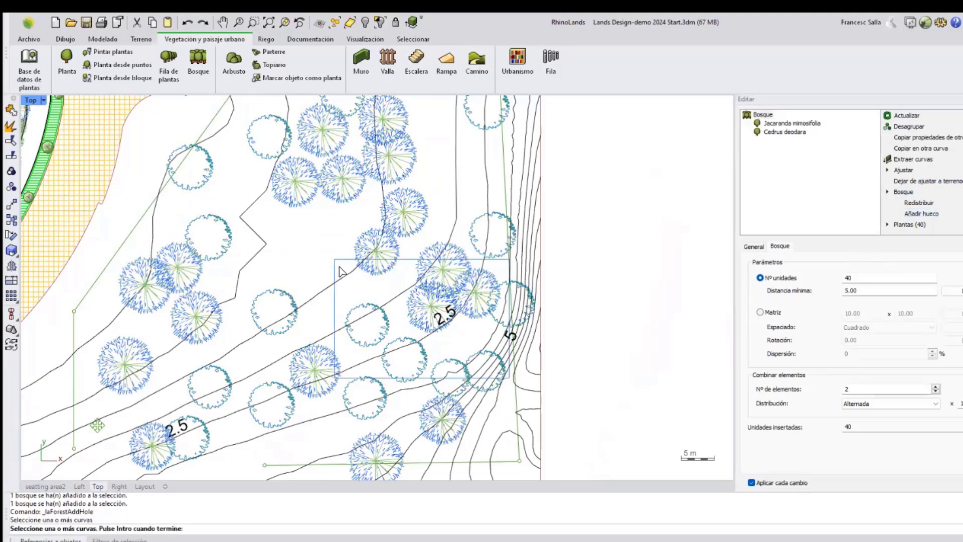
key(Return)
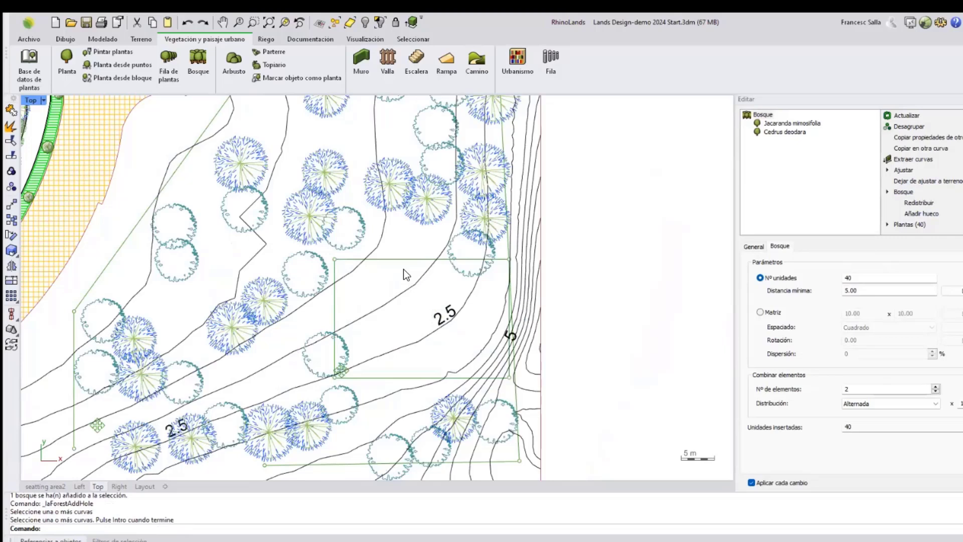
click(402, 361)
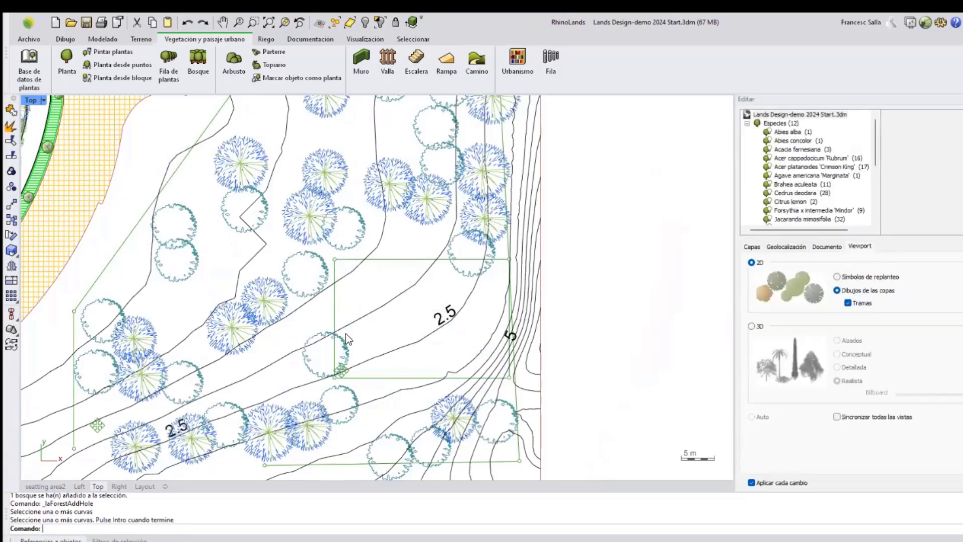
Examine the rectangle curve against the terrain in wireframe display in the perspective viewport.
scroll(345, 333, down, 3)
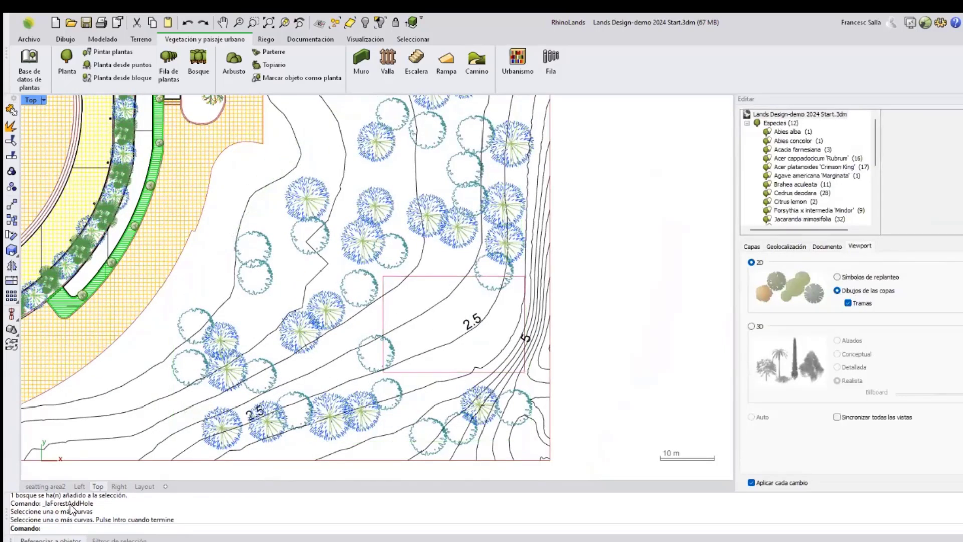
click(45, 486)
right_drag(581, 297, 477, 228)
scroll(477, 229, up, 3)
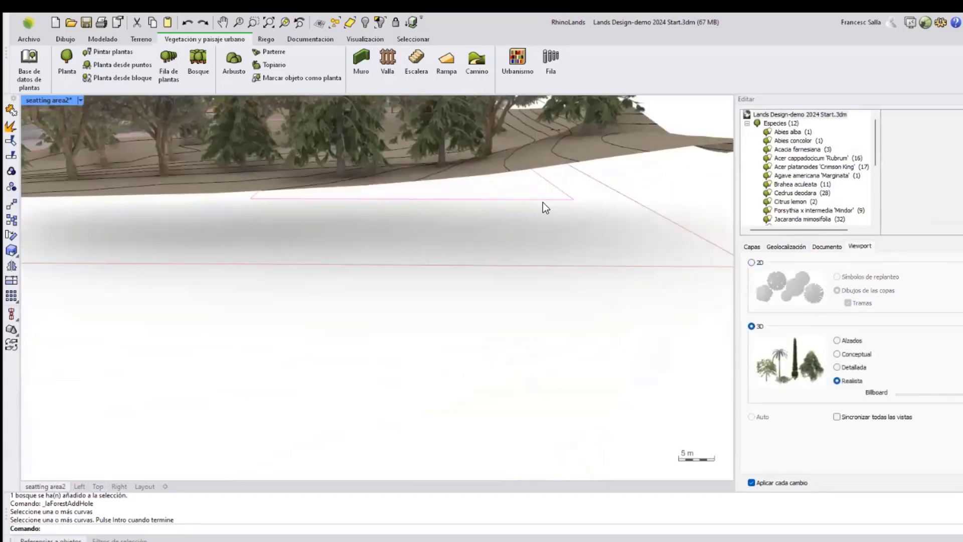
click(81, 100)
click(120, 127)
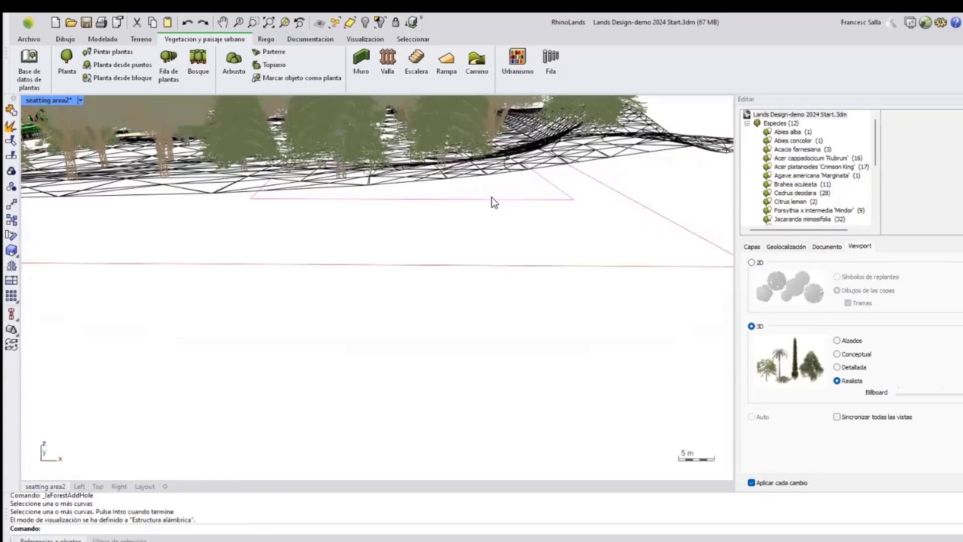
click(491, 199)
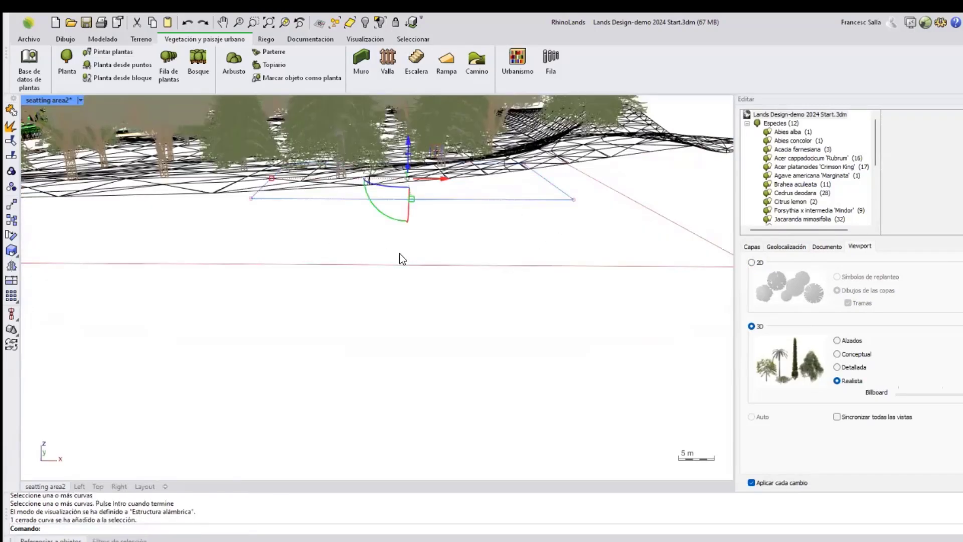
right_drag(424, 256, 476, 306)
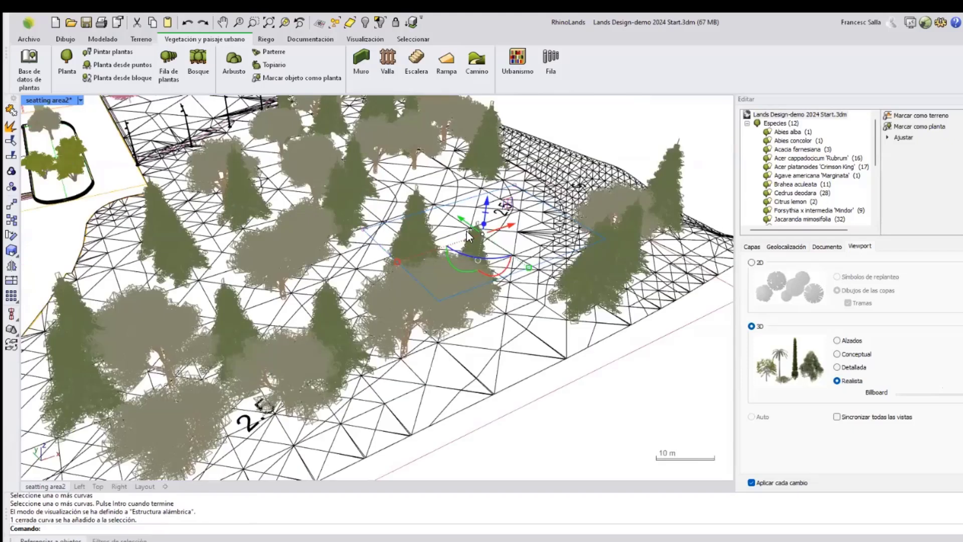
drag(497, 173, 500, 156)
key(Escape)
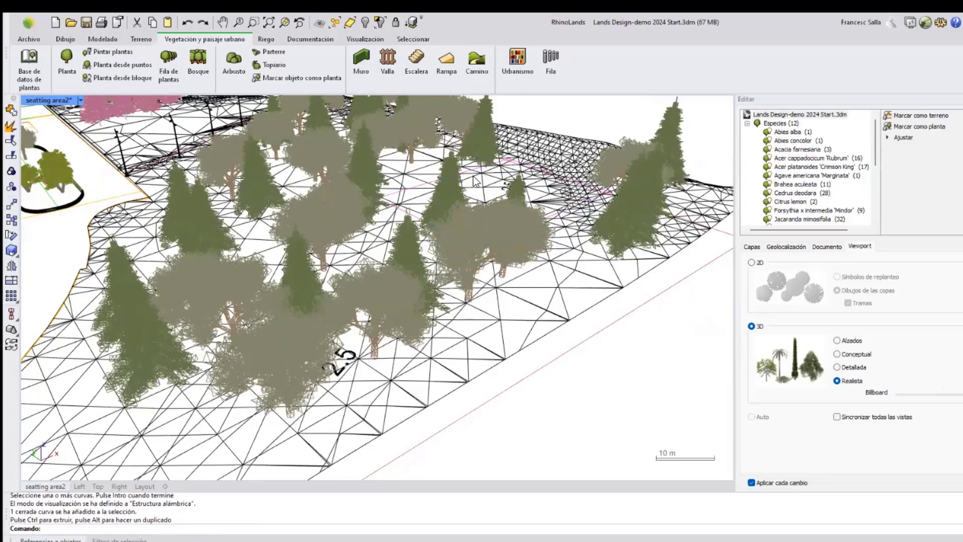
Switch the perspective viewport to Rendered display mode.
click(82, 100)
click(118, 152)
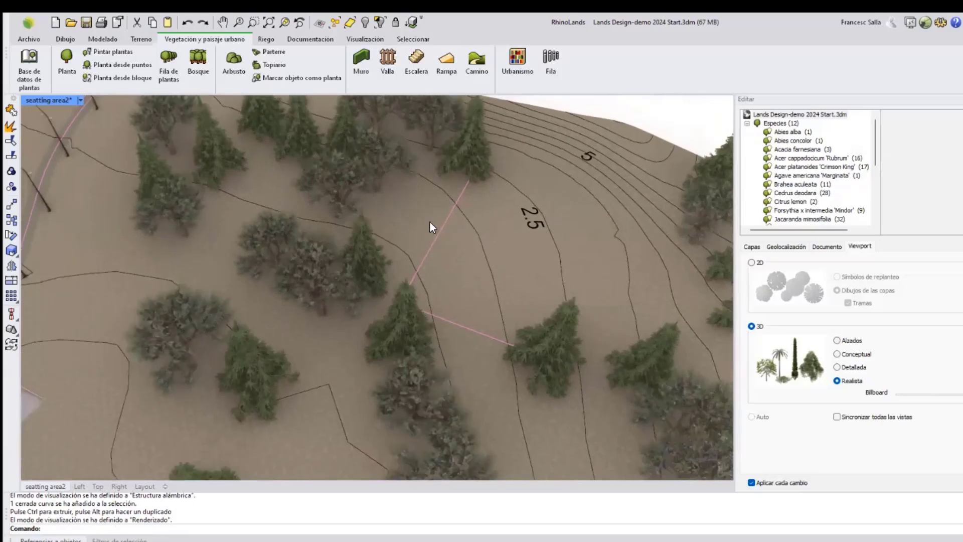
right_drag(429, 221, 415, 225)
scroll(415, 225, up, 4)
scroll(459, 238, down, 3)
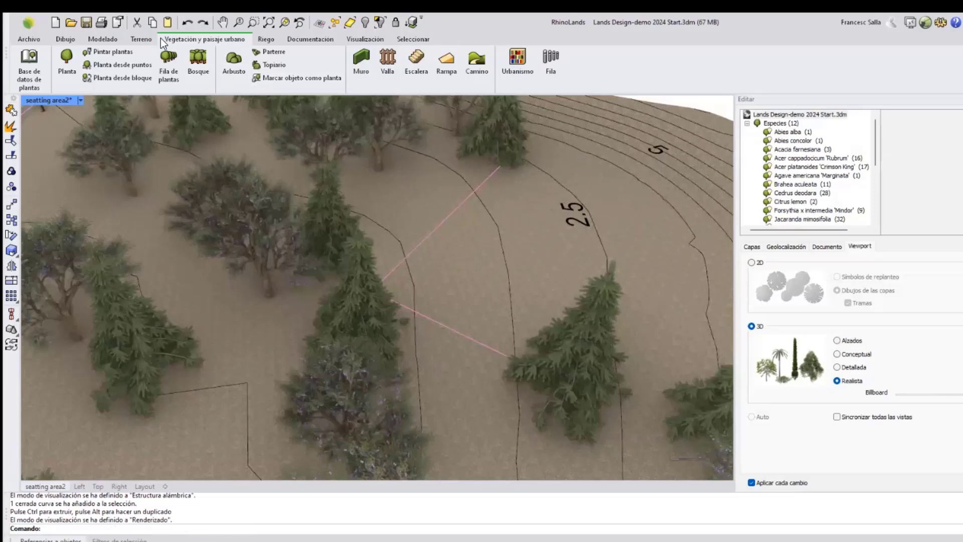
Cut the terrain with Desmonte inside the rectangle curve, using a 45° slope angle.
click(141, 39)
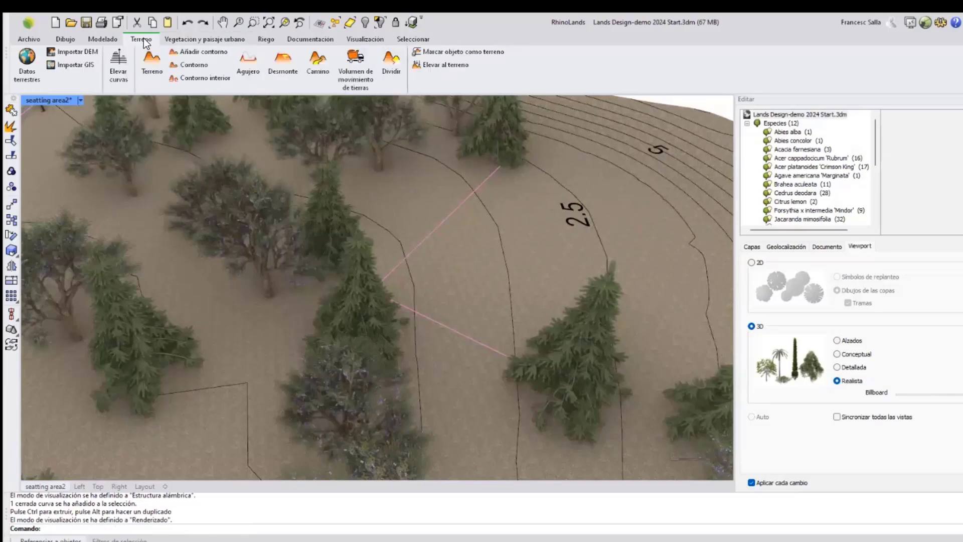
click(284, 64)
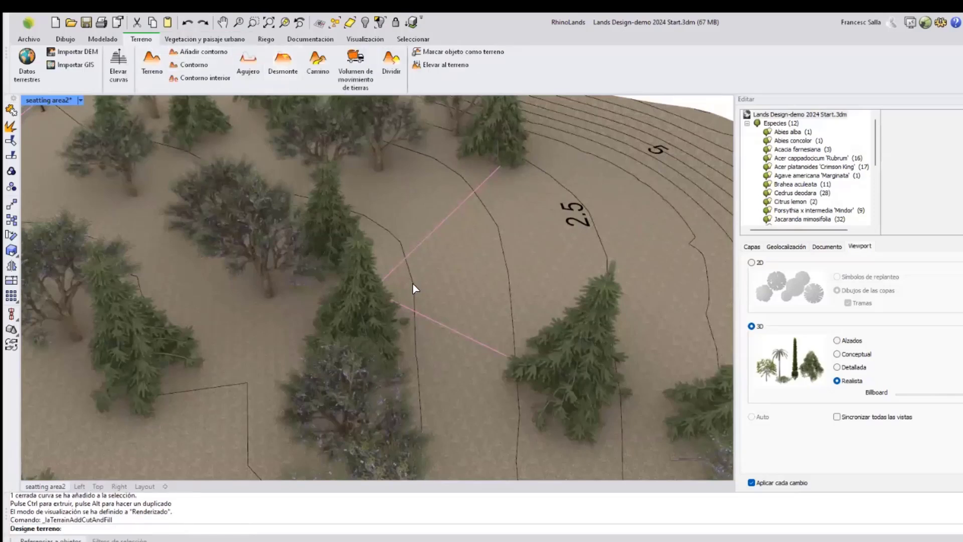
click(462, 264)
key(Return)
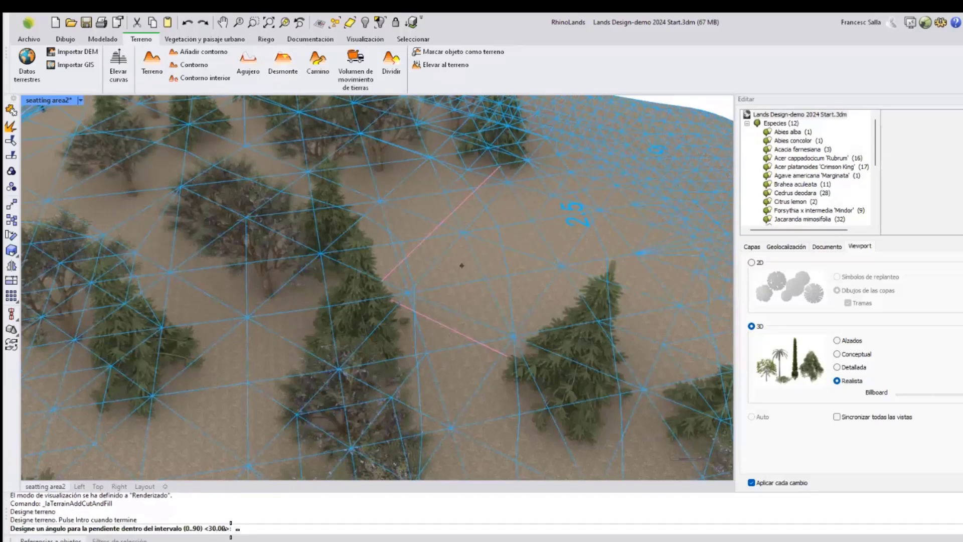
text(45)
key(Return)
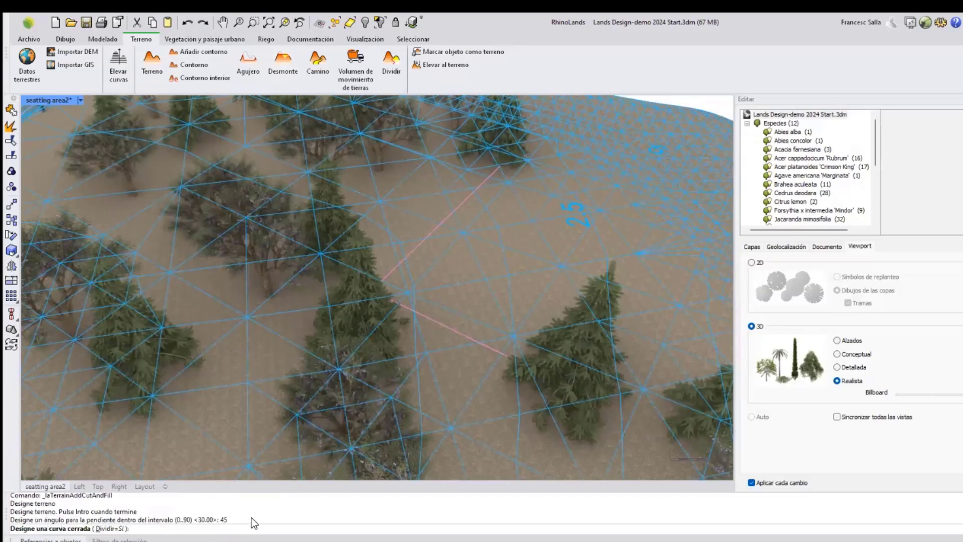
click(412, 249)
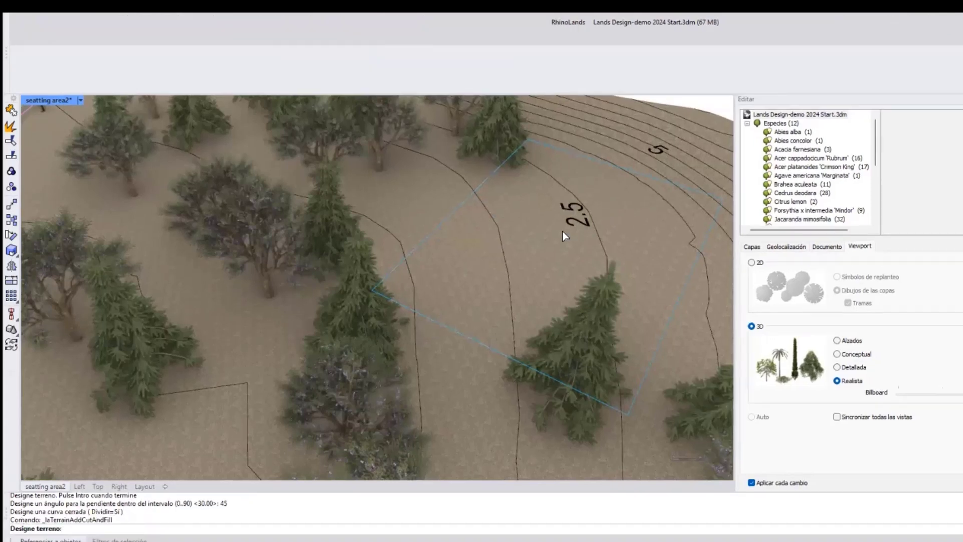
scroll(457, 275, down, 8)
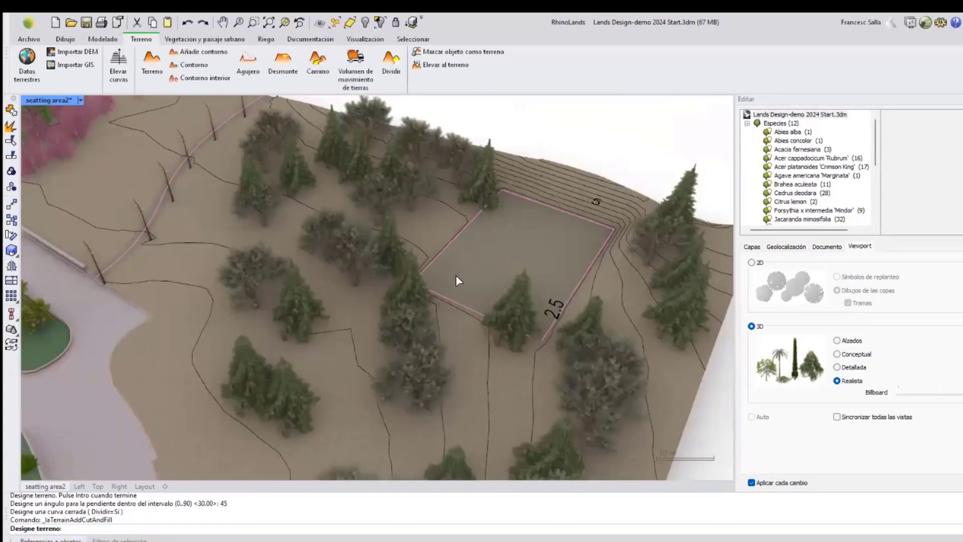
right_drag(520, 247, 438, 199)
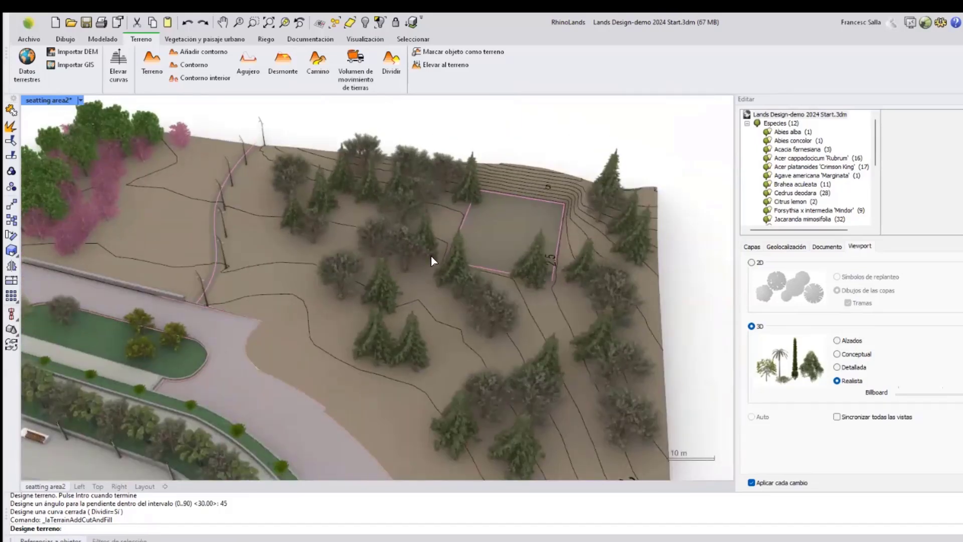
key(Escape)
Select the forest and redistribute its trees twice, then clear the selection.
click(421, 232)
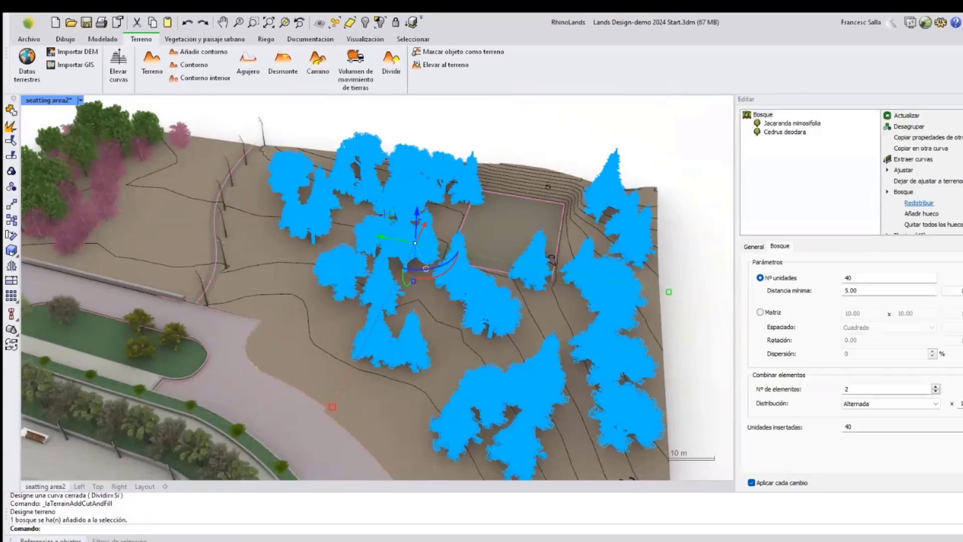
click(919, 203)
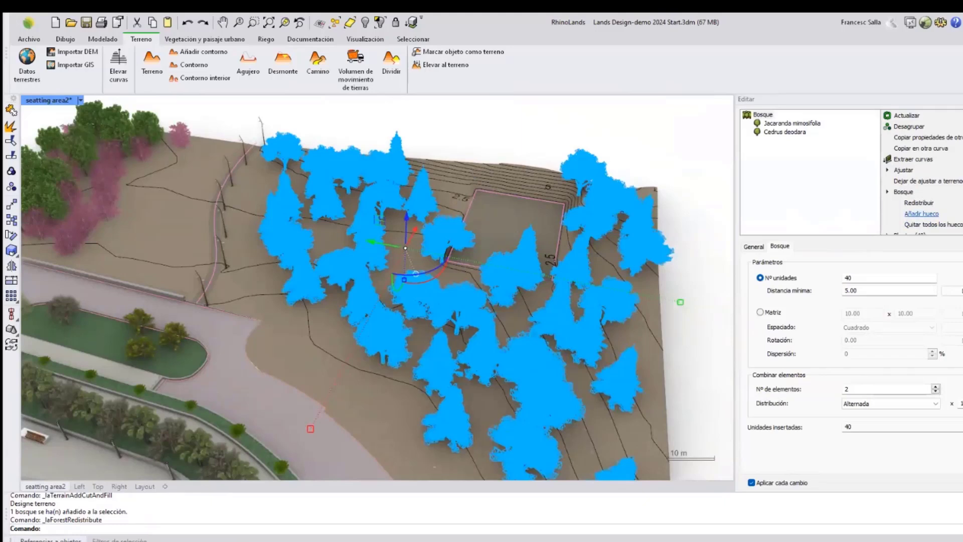
click(919, 203)
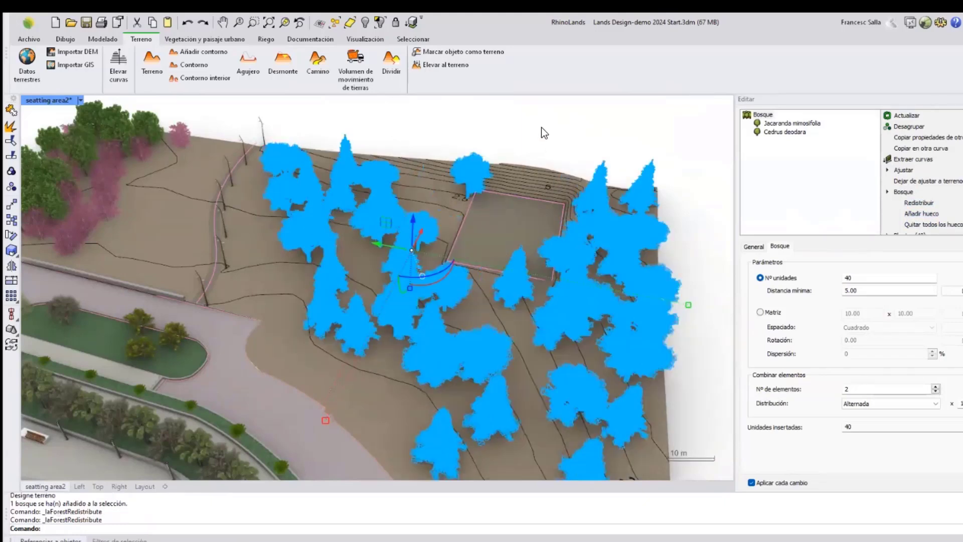
click(541, 127)
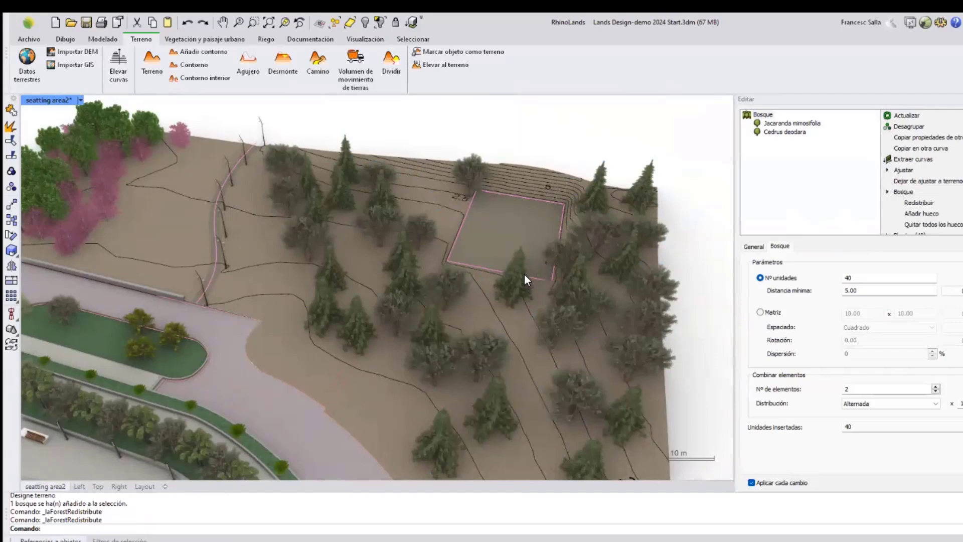
Start walk mode in the perspective viewport.
scroll(548, 292, down, 5)
right_drag(548, 292, 380, 293)
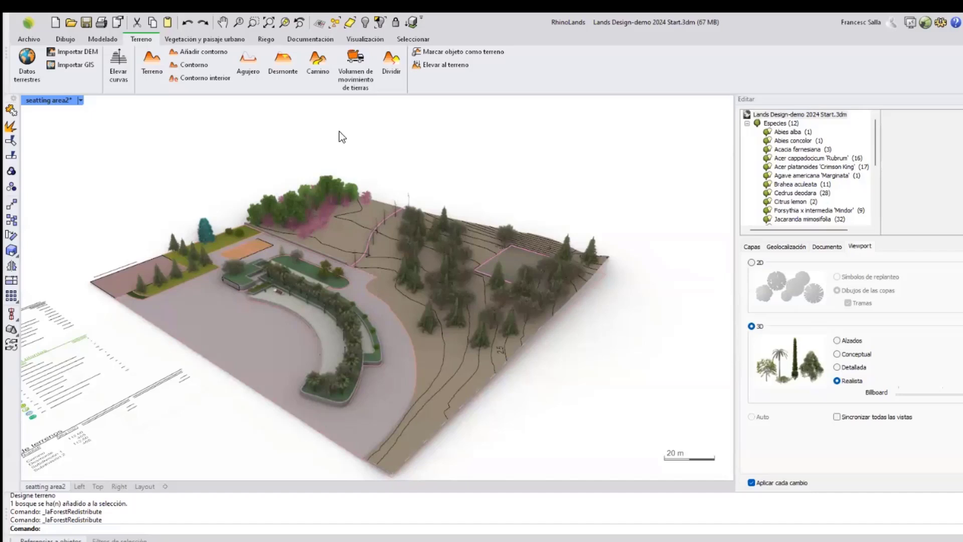
click(359, 40)
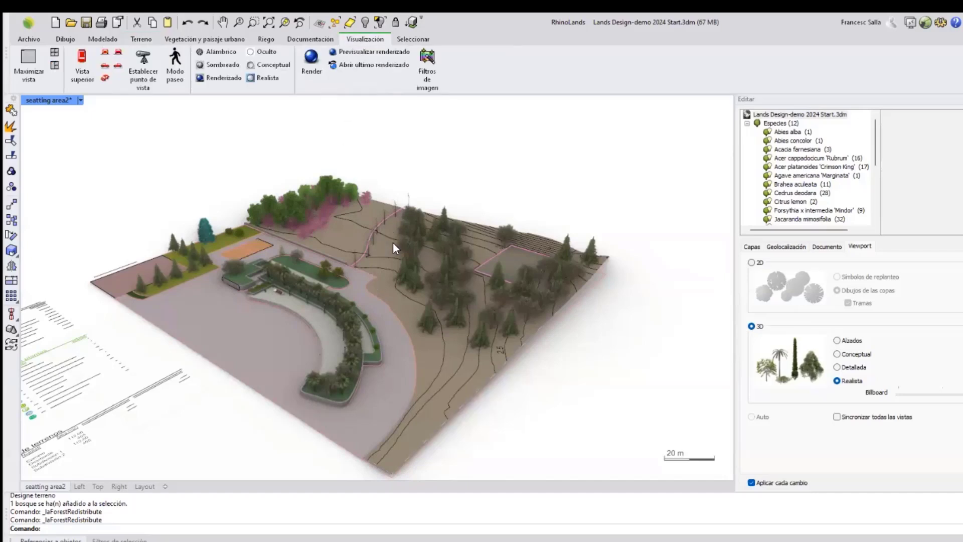
scroll(393, 248, up, 5)
scroll(299, 188, up, 2)
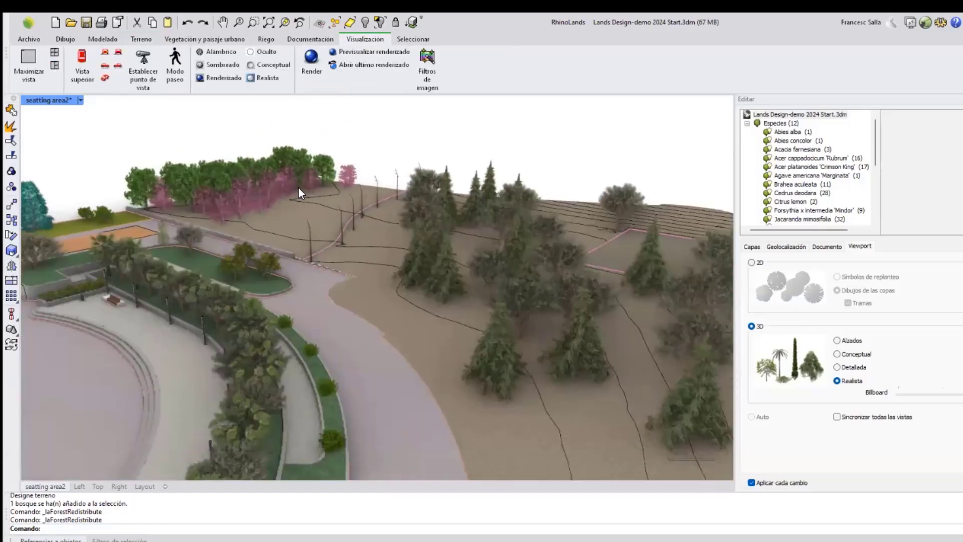
scroll(299, 187, up, 2)
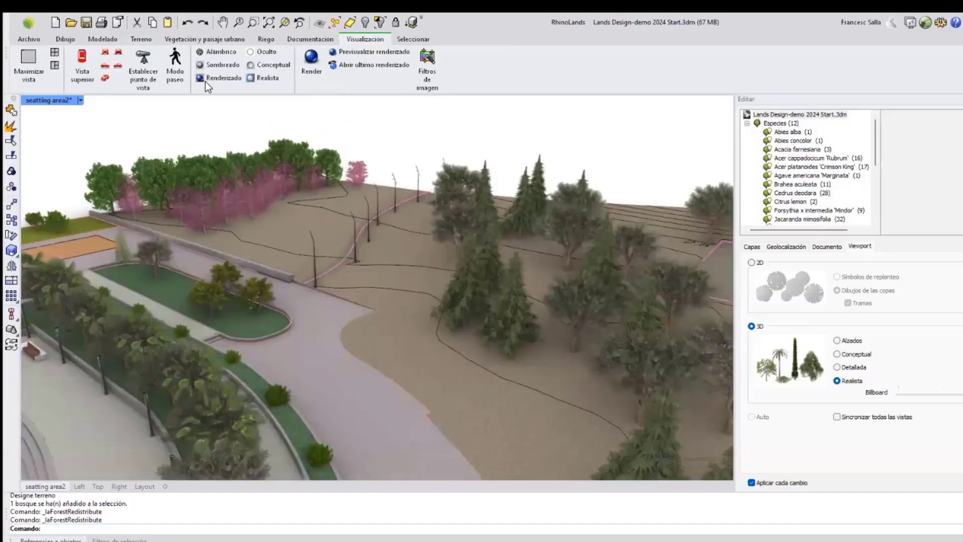
click(175, 62)
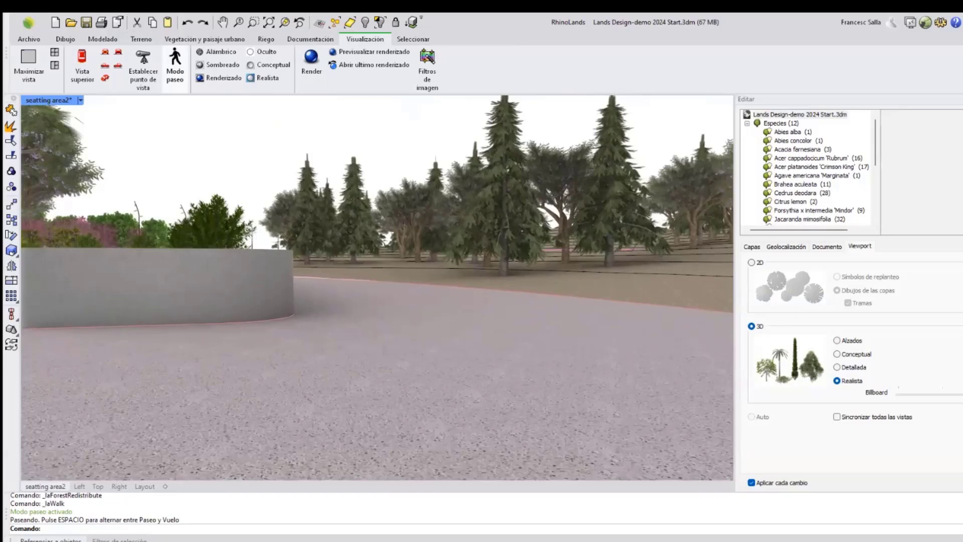
Walk forward through the forest, turn left, and leave walk mode.
key(w)
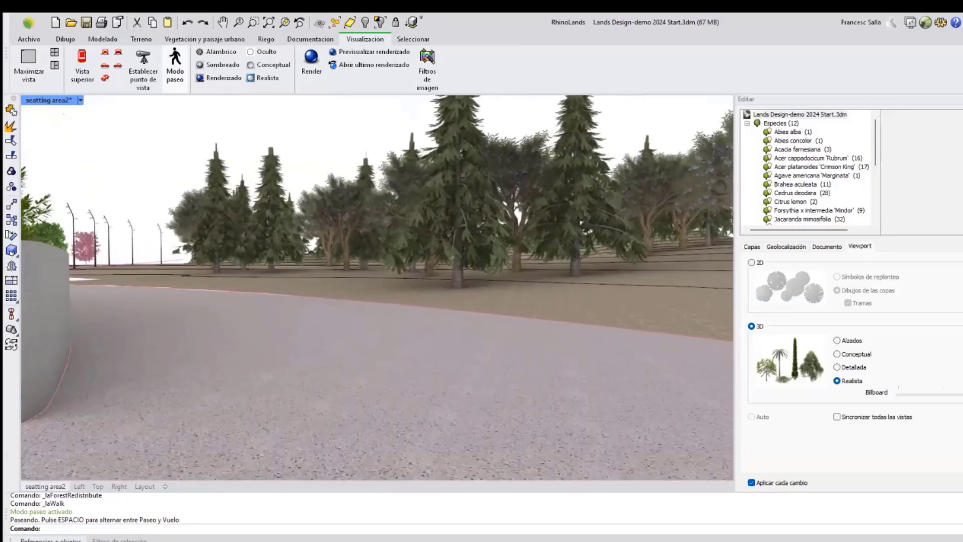
key(w)
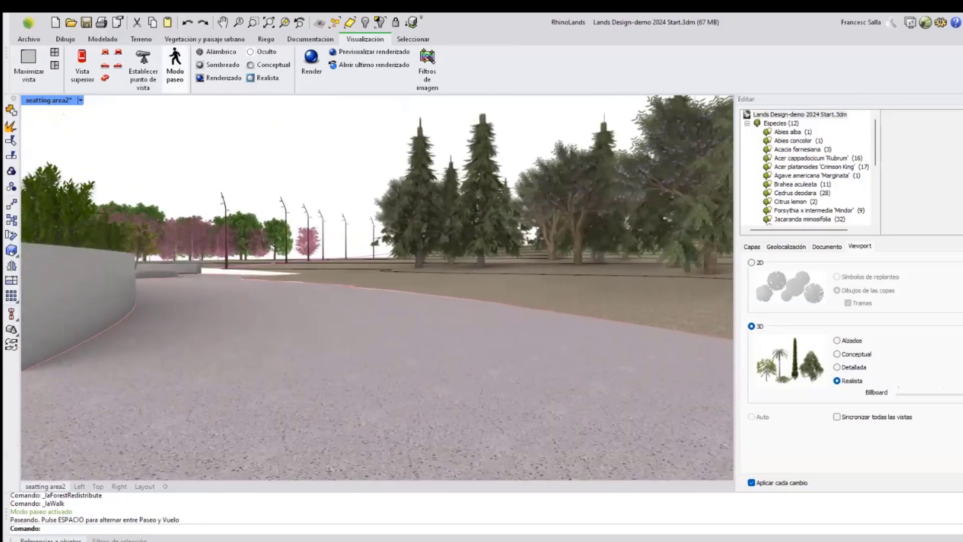
key(w)
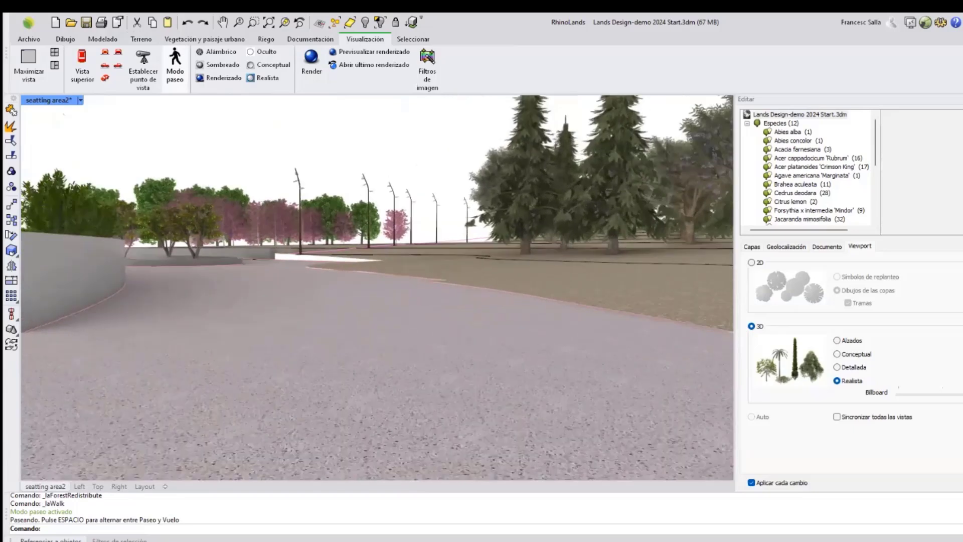
key(w)
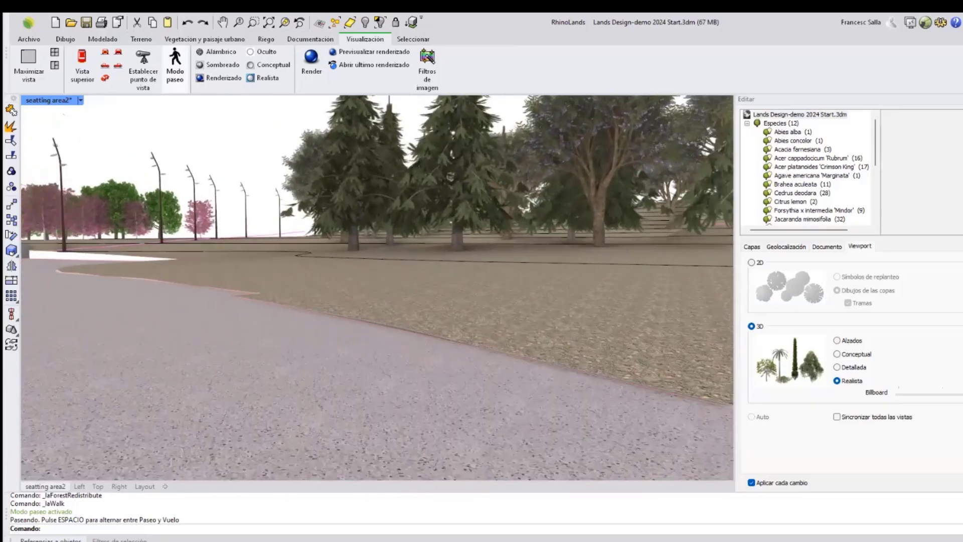
key(w)
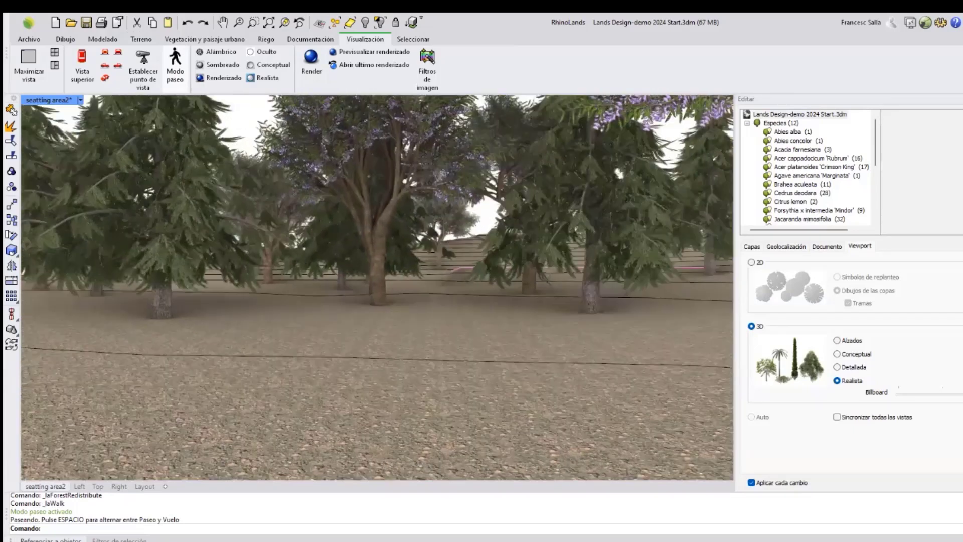
key(w)
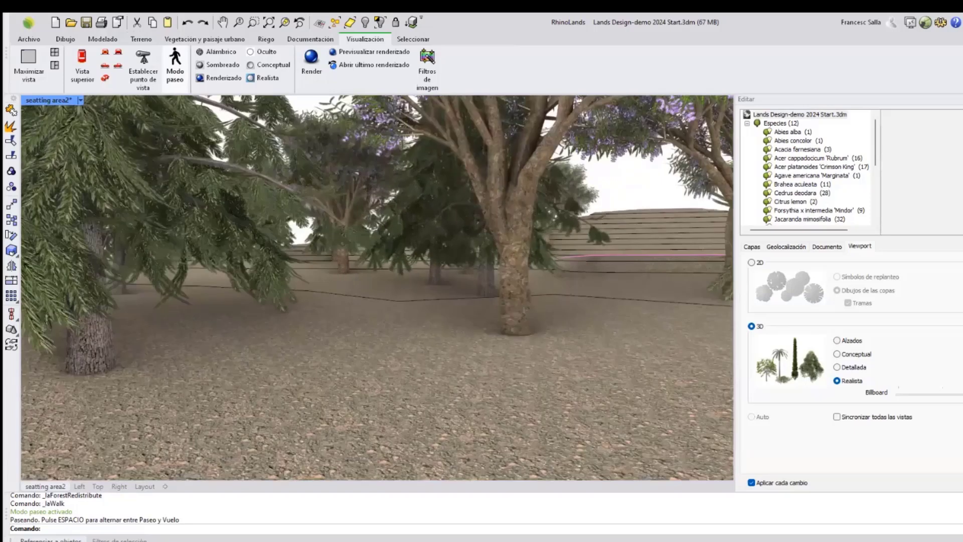
key(w)
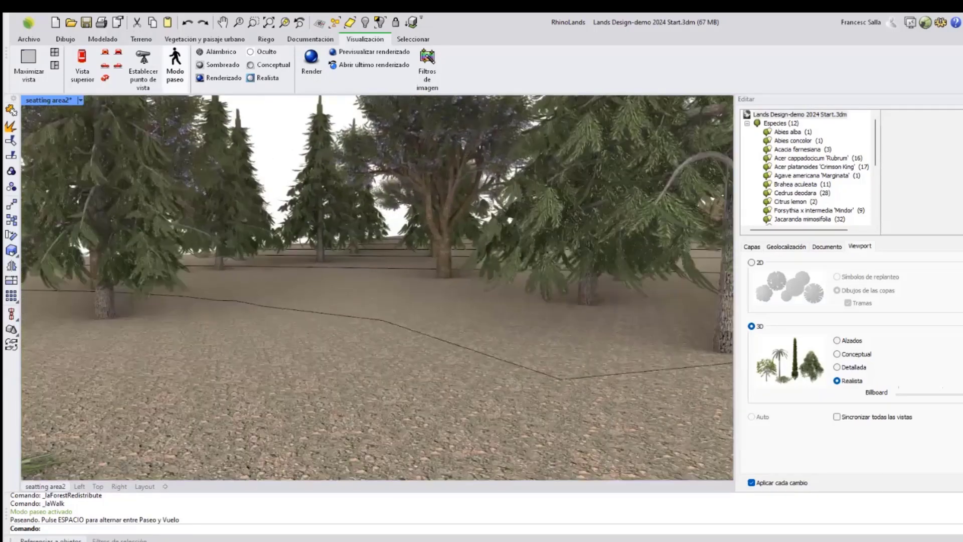
key(w)
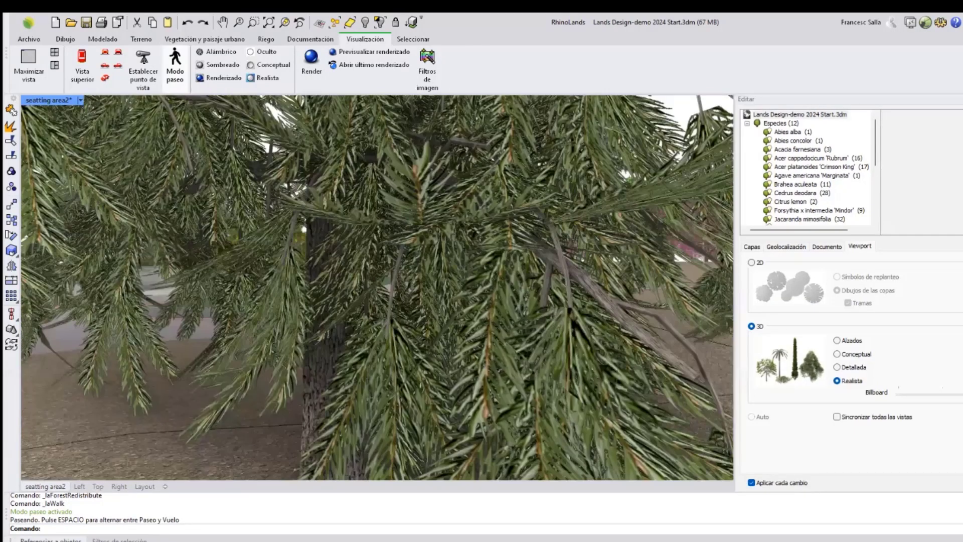
key(w)
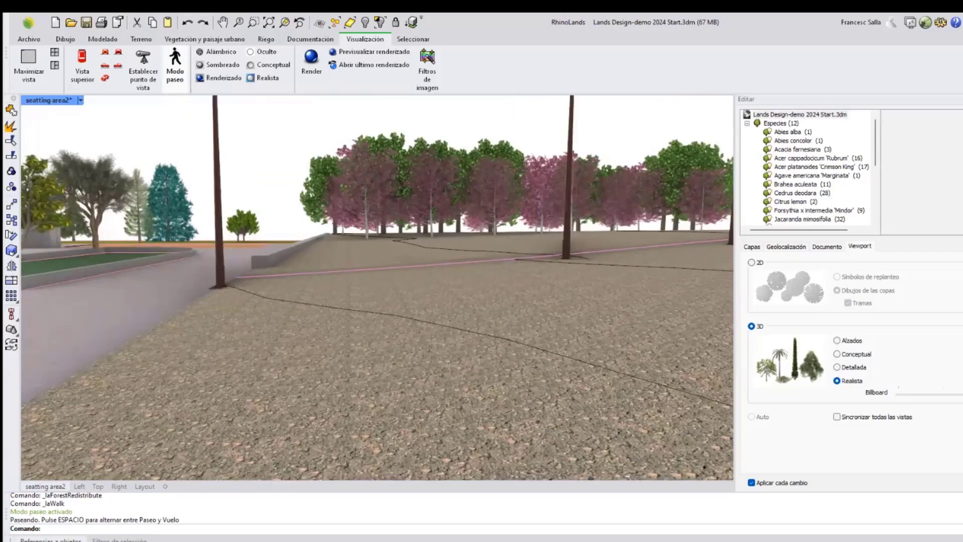
key(Left)
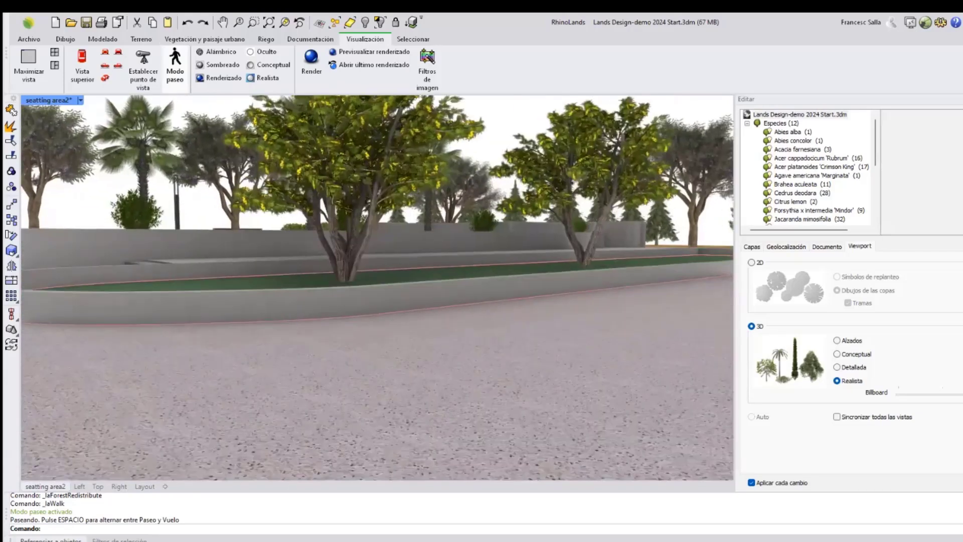
key(Escape)
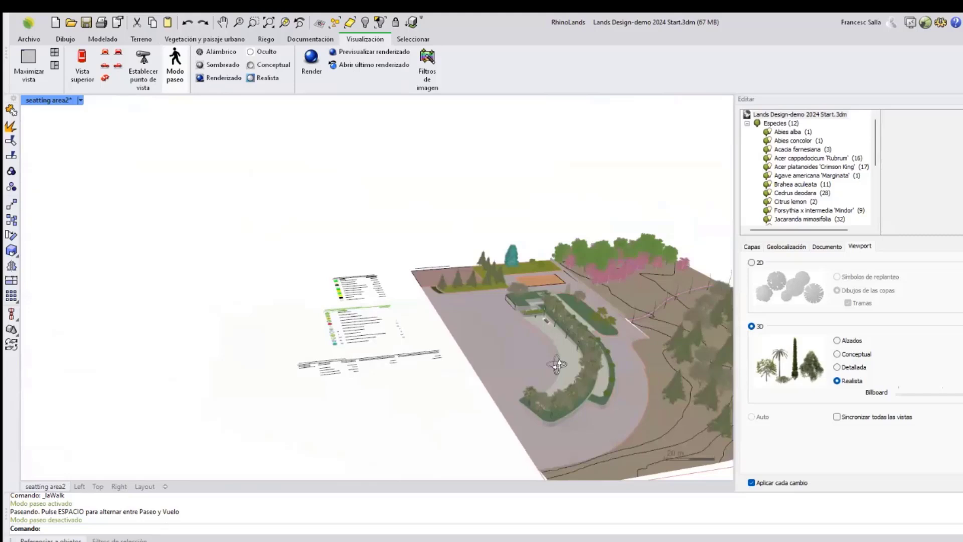
Make the Camera path layer visible in the layers panel.
right_drag(557, 365, 557, 361)
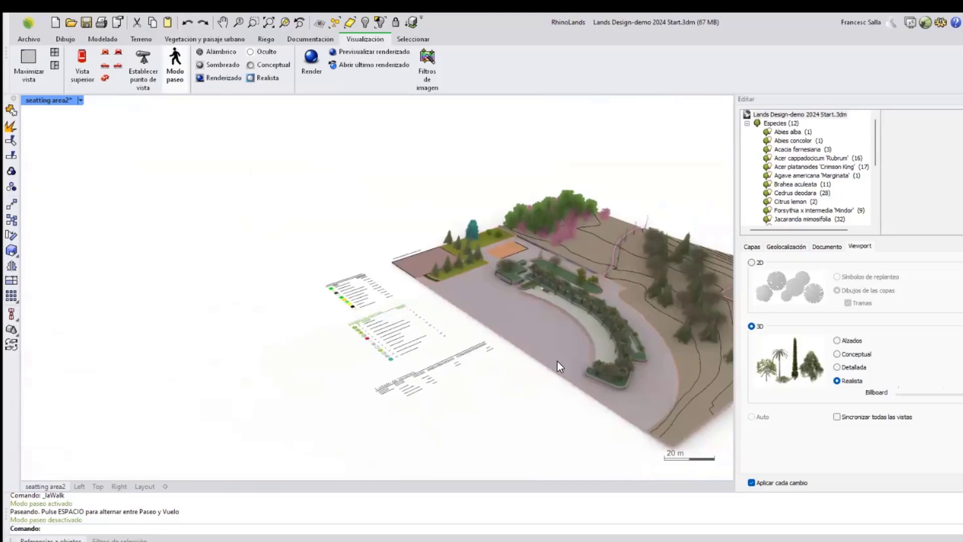
mouse_move(460, 354)
right_down()
mouse_move(556, 287)
mouse_move(497, 254)
right_up()
scroll(556, 287, up, 6)
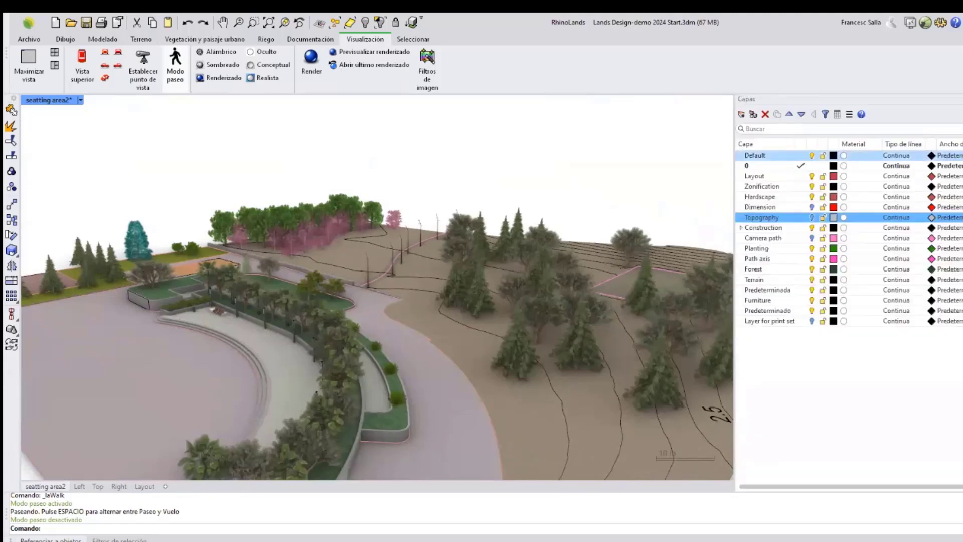
click(813, 240)
Select the camera path curve and open the animation settings.
scroll(183, 313, up, 3)
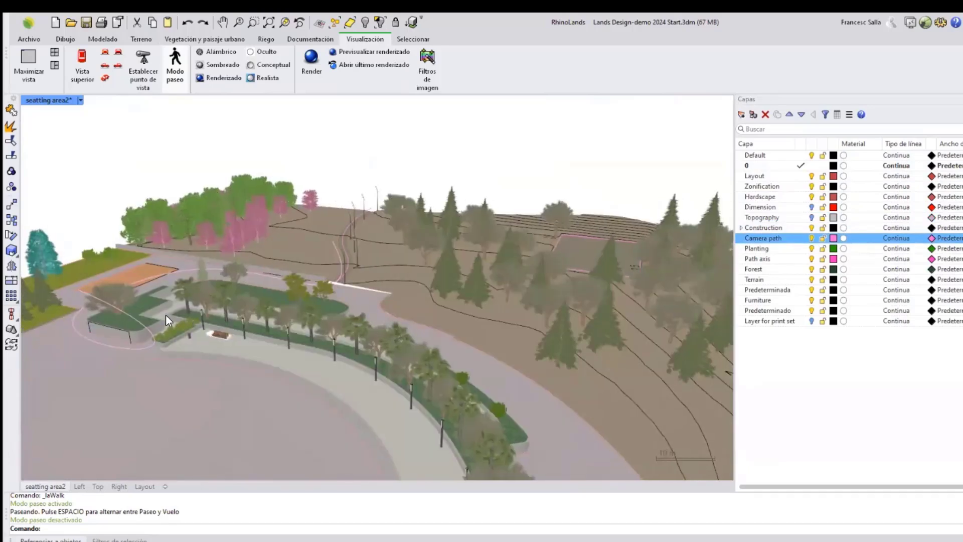
click(118, 308)
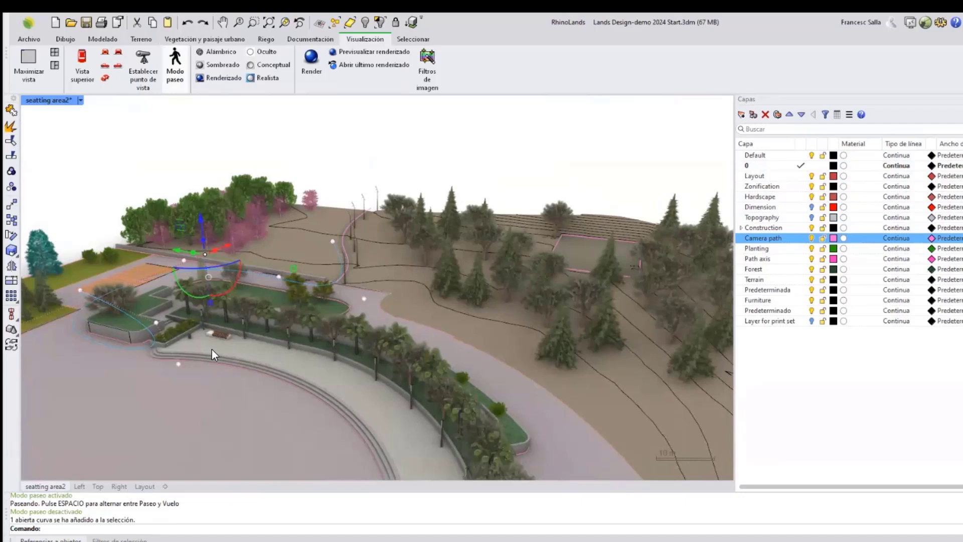
click(530, 150)
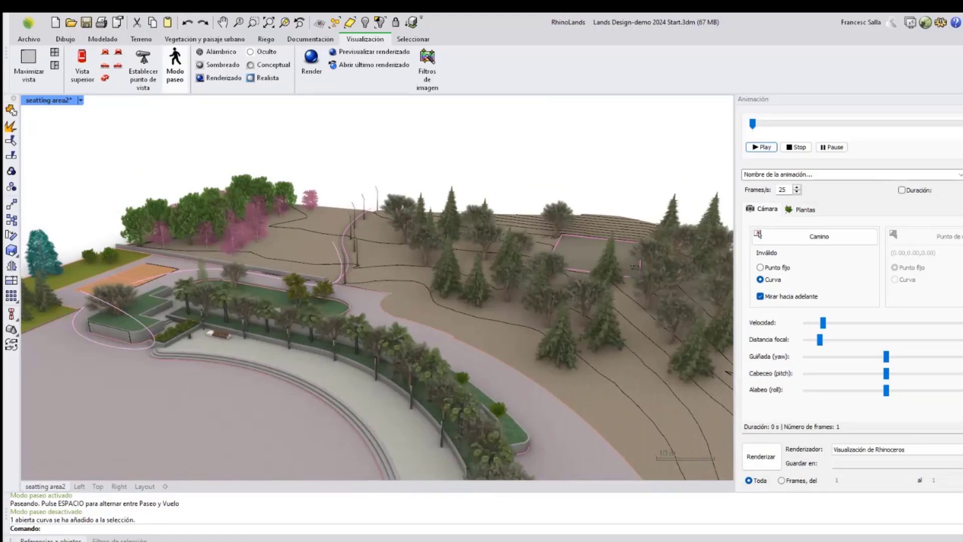
Enable the animation duration and assign the camera path curve as the camera's path.
click(902, 190)
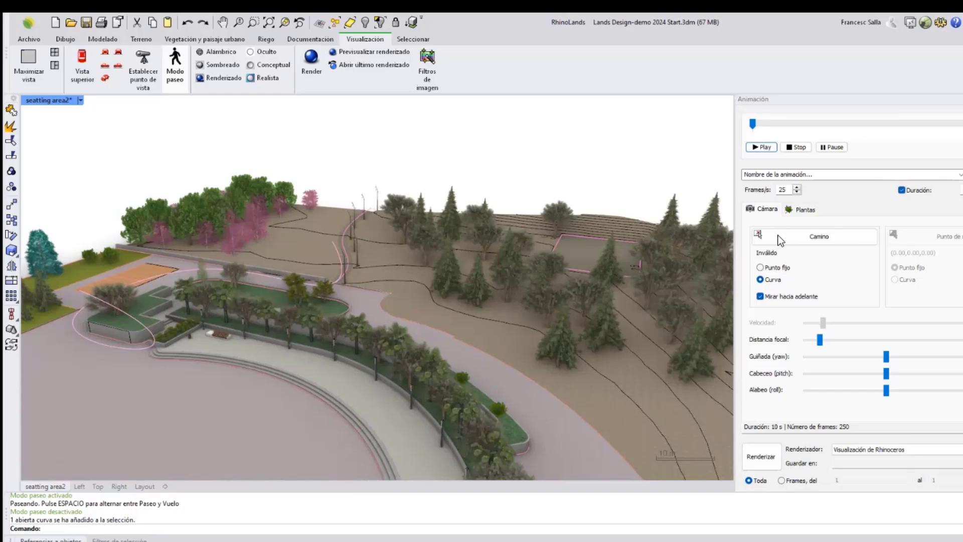
click(799, 237)
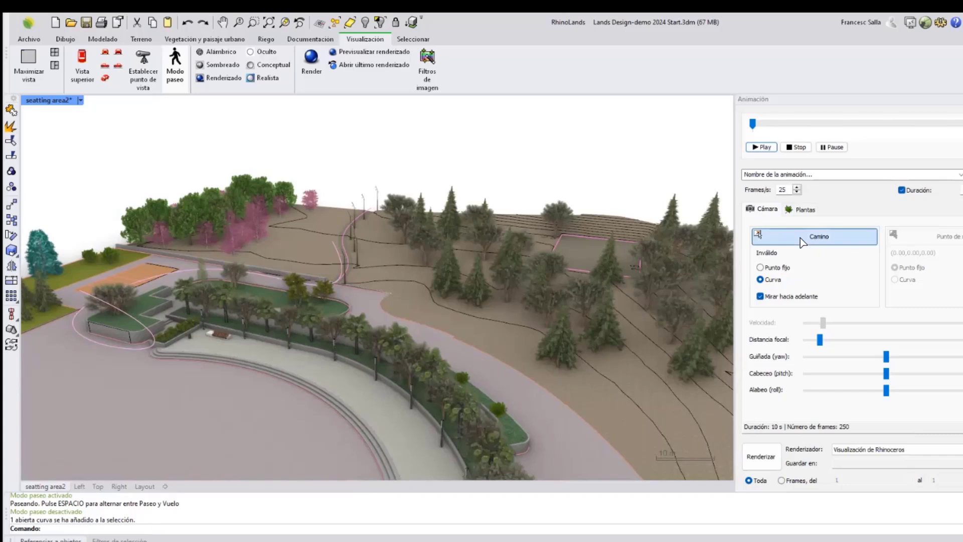
click(143, 321)
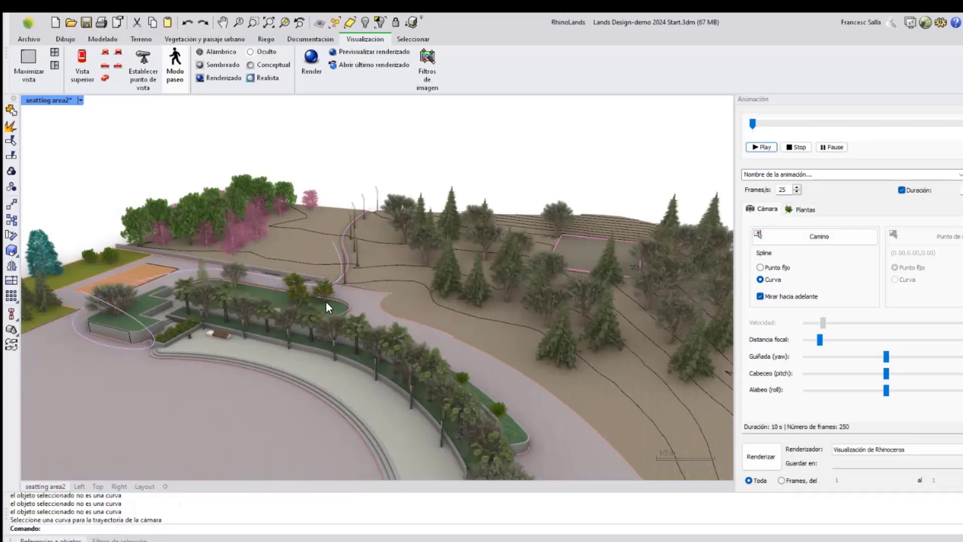
Hide the Camera path layer and return to the animation settings.
right_drag(400, 285, 389, 285)
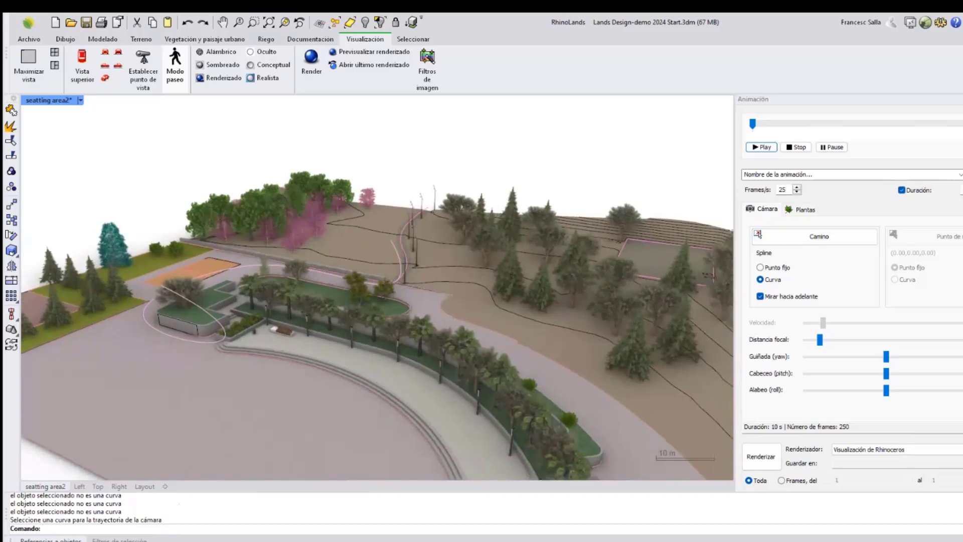
click(961, 125)
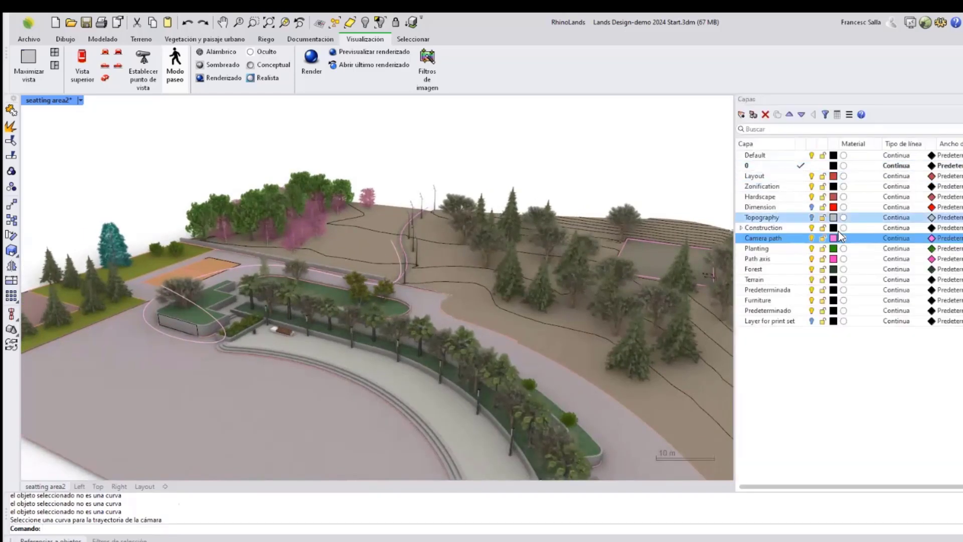
click(811, 239)
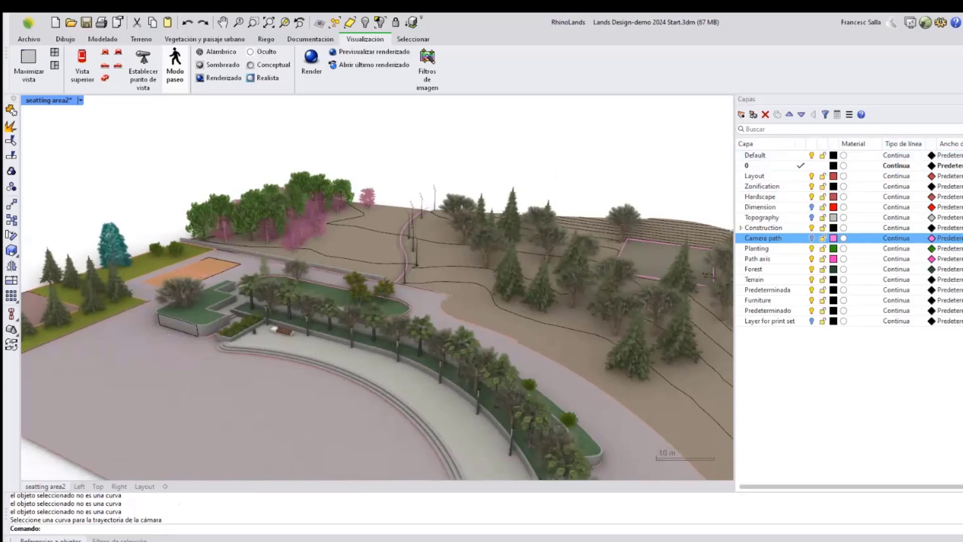
click(962, 150)
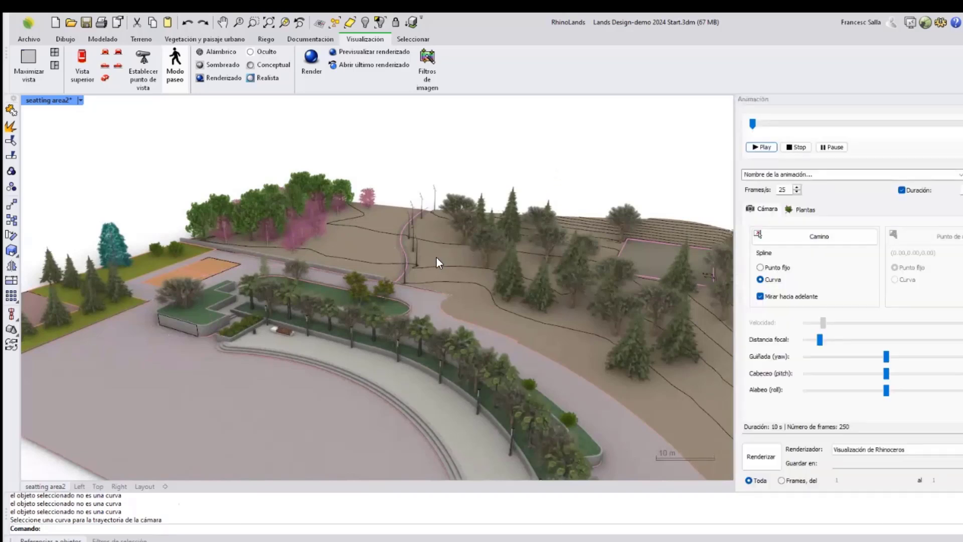
Play the camera animation and pick Visualización de Rhinoceros as the renderer.
click(765, 148)
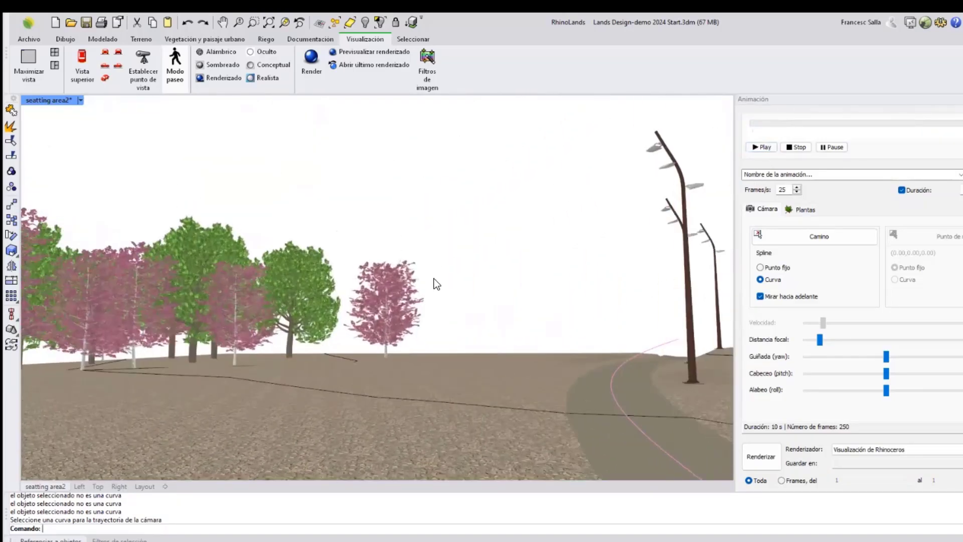
scroll(385, 232, down, 10)
right_drag(390, 230, 427, 237)
scroll(439, 256, up, 5)
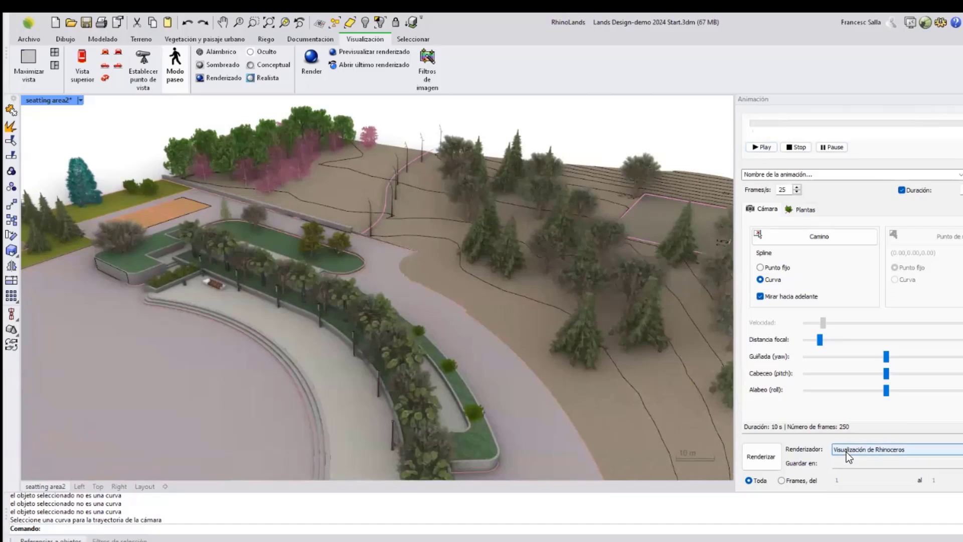
click(893, 449)
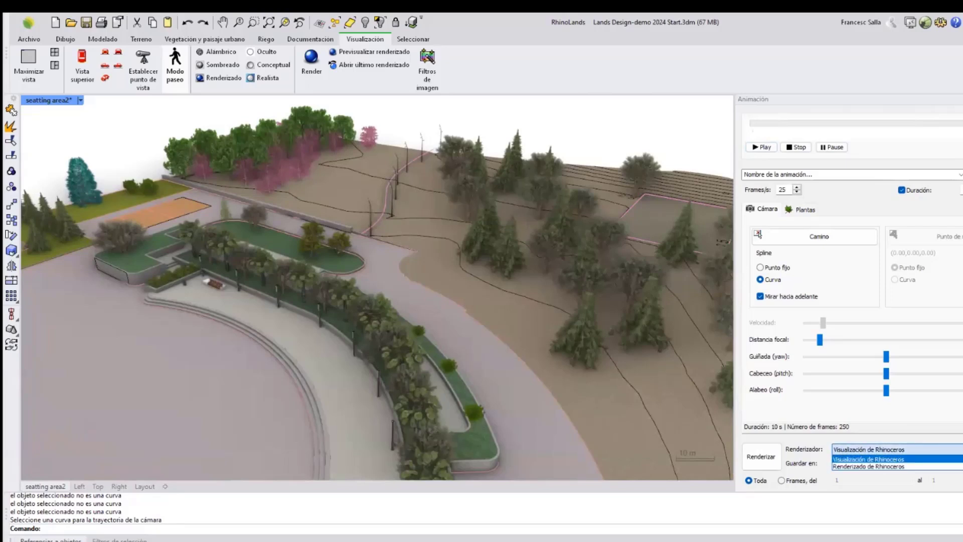
click(868, 459)
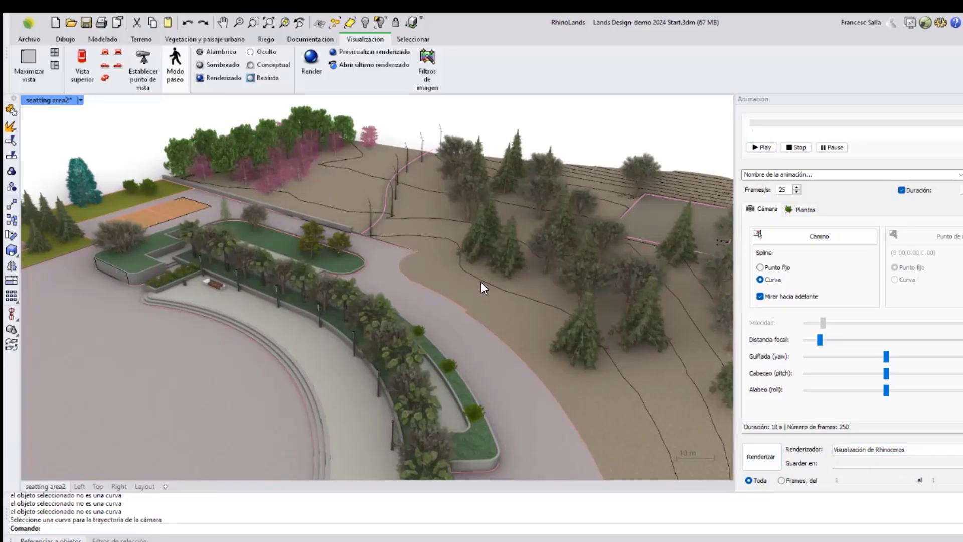
Select the terrain and turn on its base option.
scroll(407, 268, down, 5)
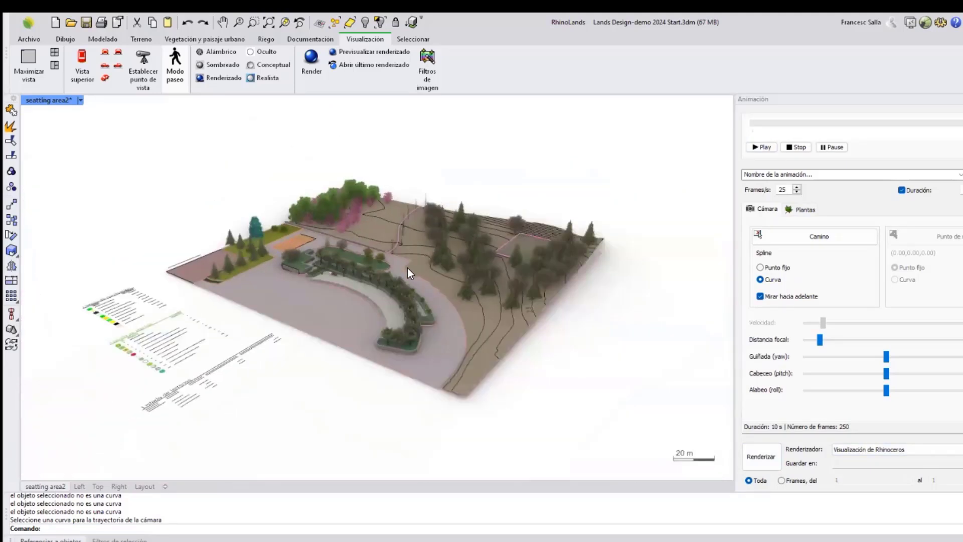
right_drag(406, 273, 266, 372)
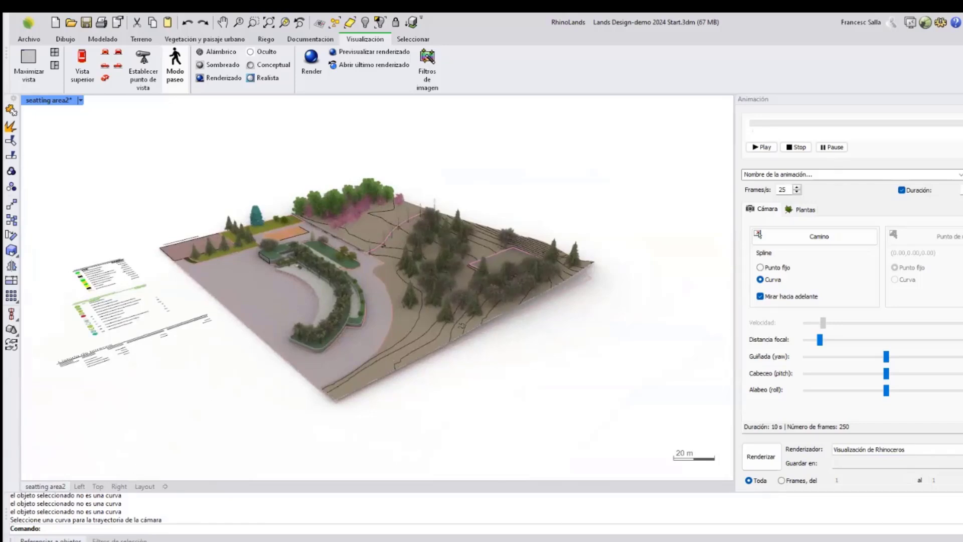
click(570, 277)
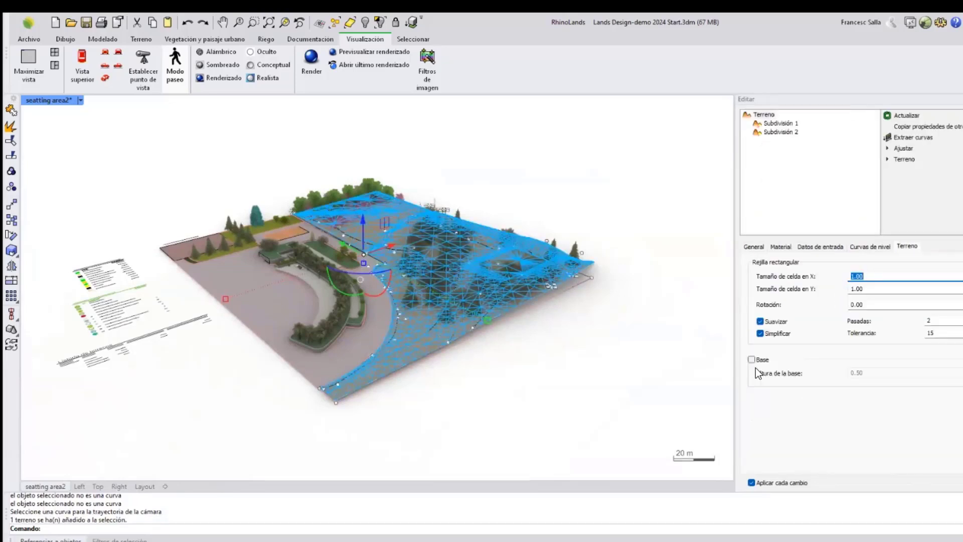
click(751, 360)
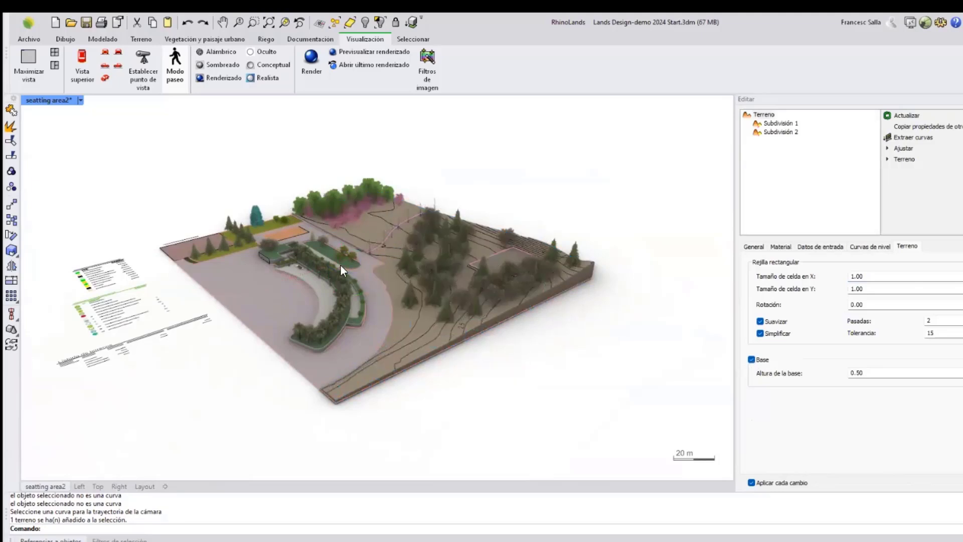
Create a section clipping plane by drawing its rectangle across the terrain in the wireframe Right view.
click(318, 40)
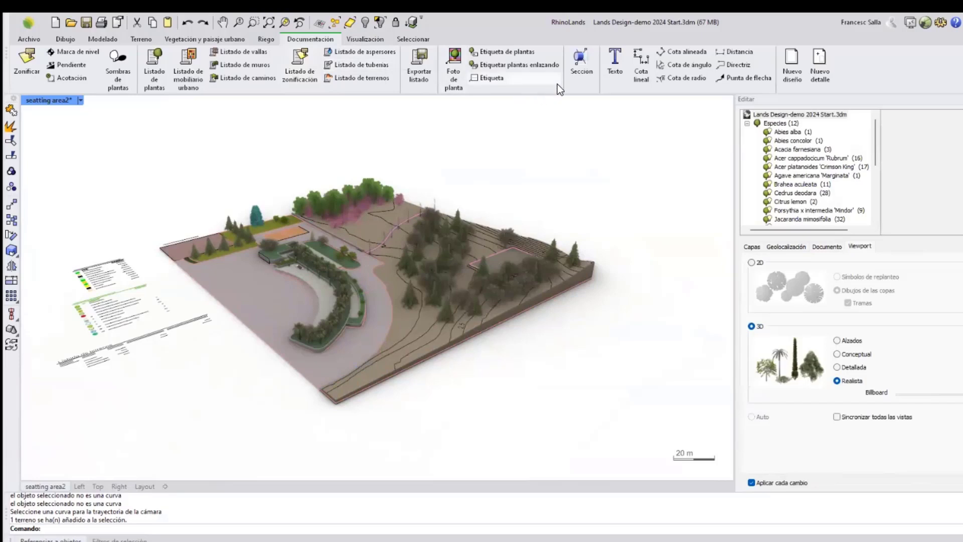
click(579, 71)
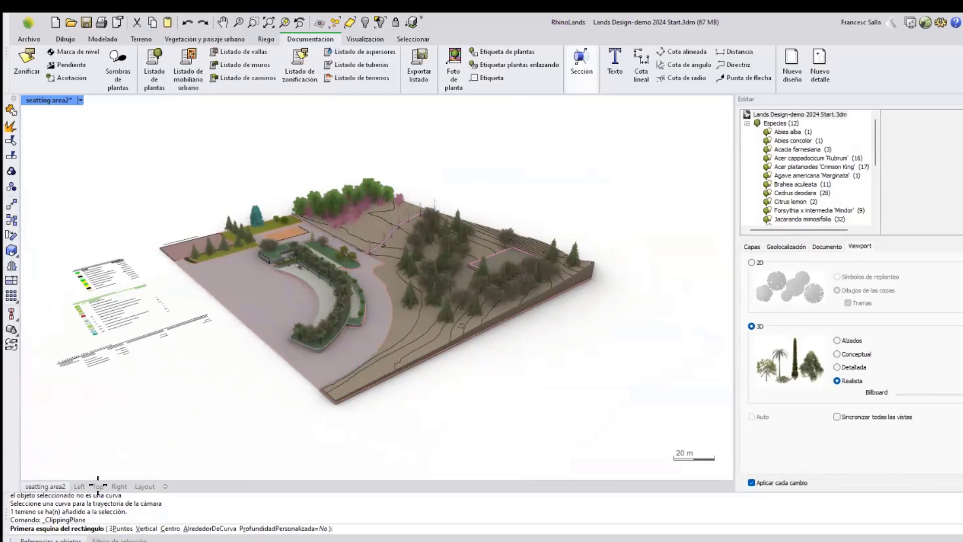
click(119, 487)
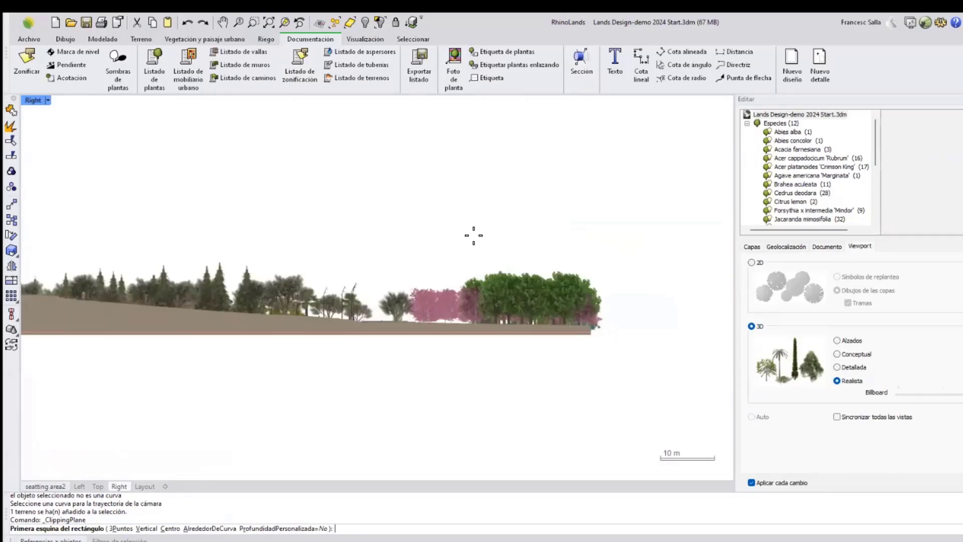
scroll(473, 235, down, 1)
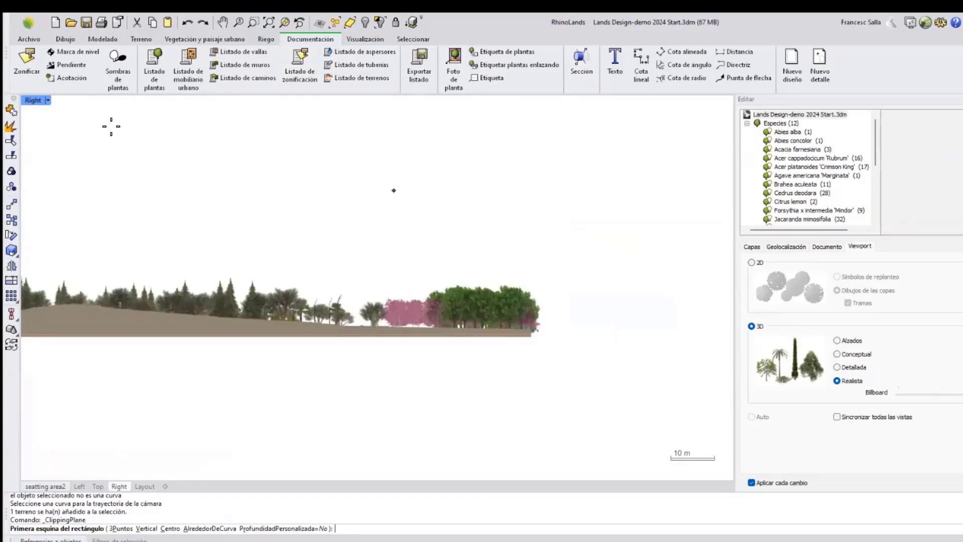
scroll(48, 100, down, 1)
click(47, 100)
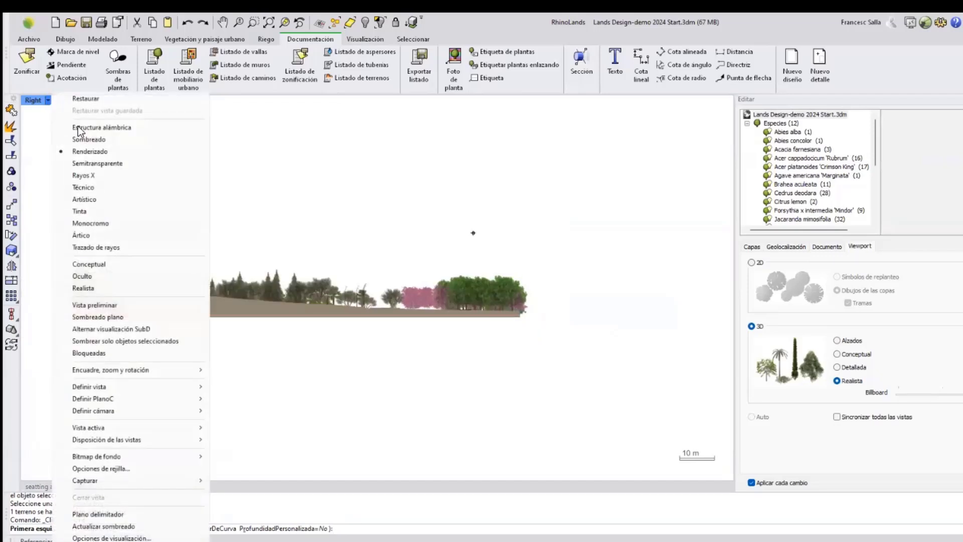
click(77, 128)
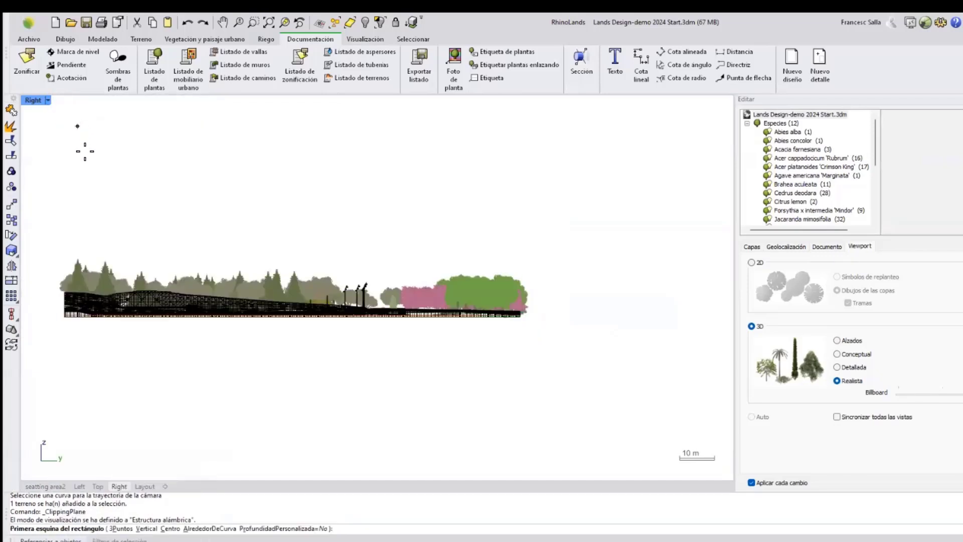
click(50, 163)
click(551, 437)
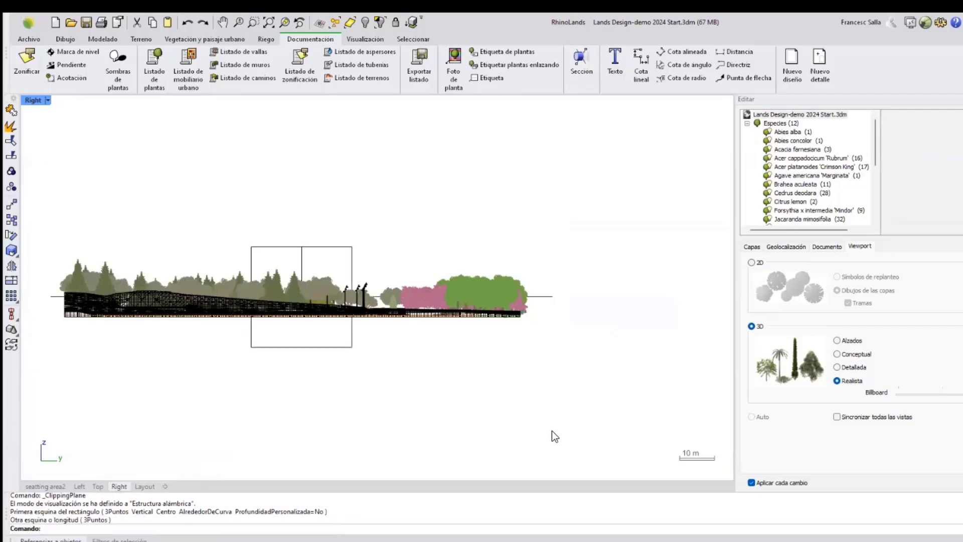
Select the clipping plane in the perspective view and invert its direction.
click(58, 484)
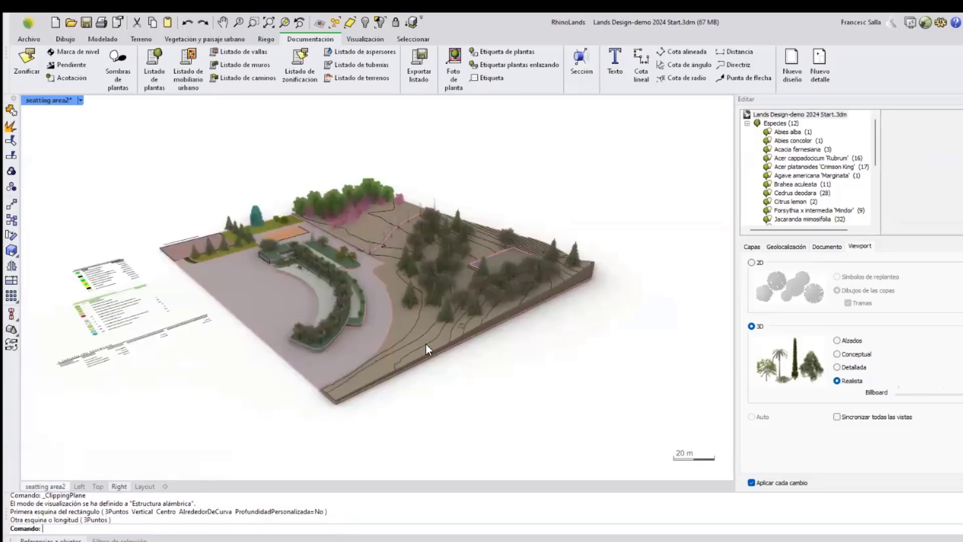
scroll(454, 298, down, 15)
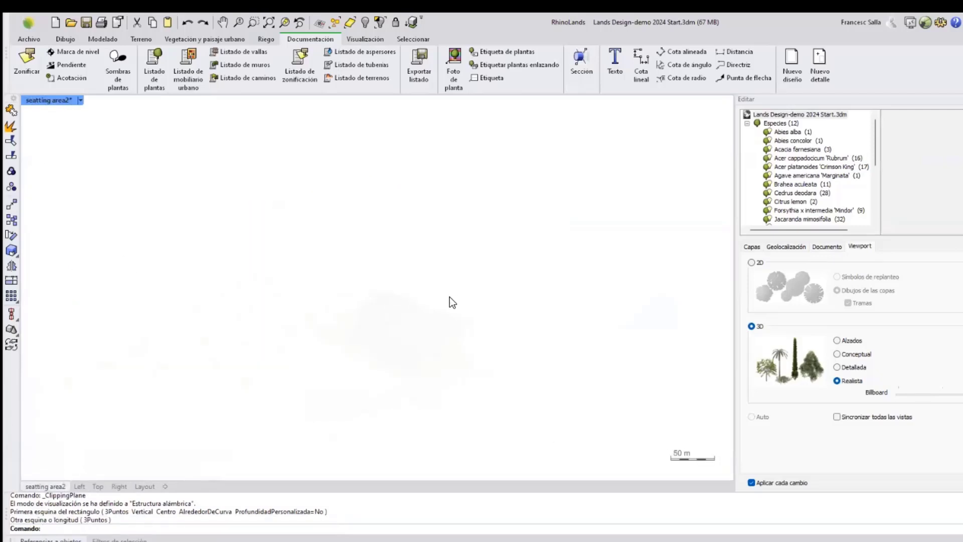
scroll(439, 308, up, 4)
click(248, 432)
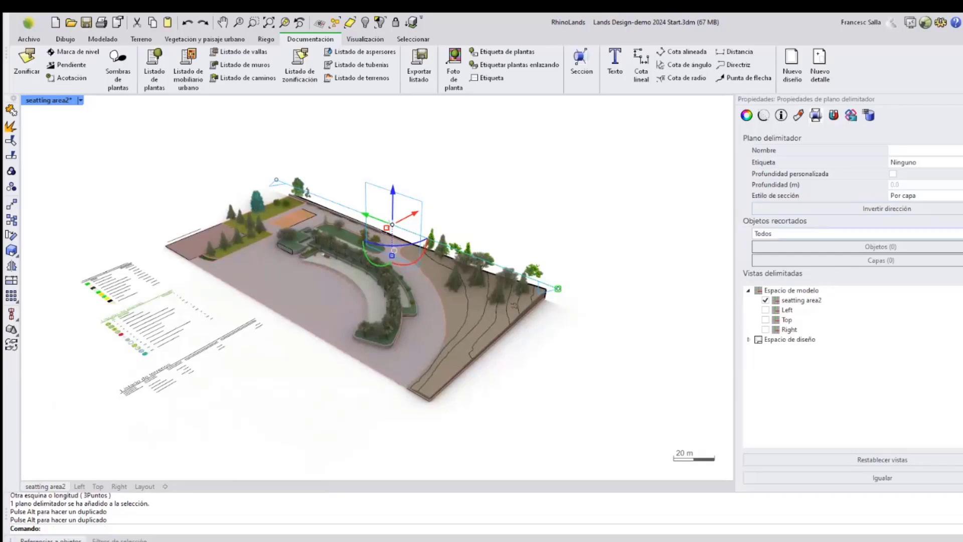
click(887, 208)
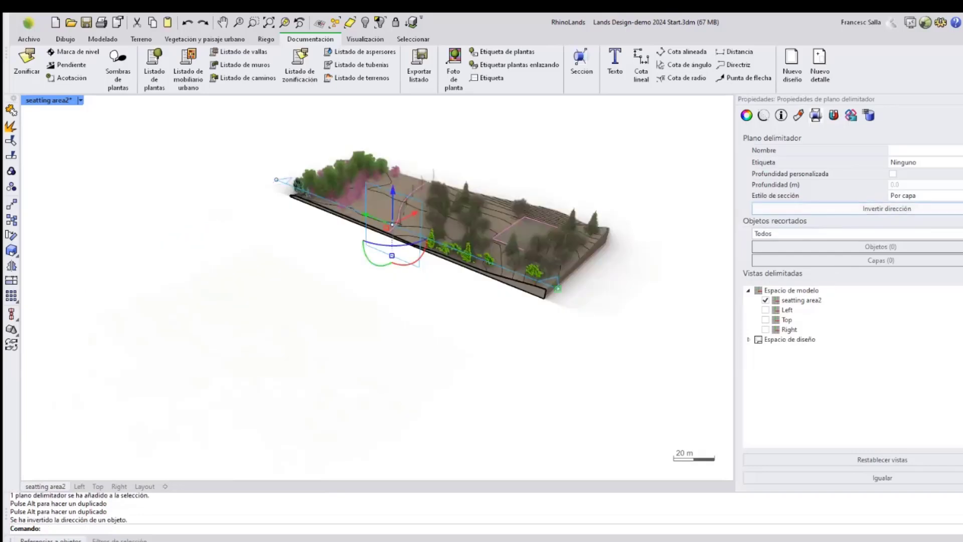
Reselect the clipping plane and move it slightly to adjust the section cut.
scroll(444, 224, up, 3)
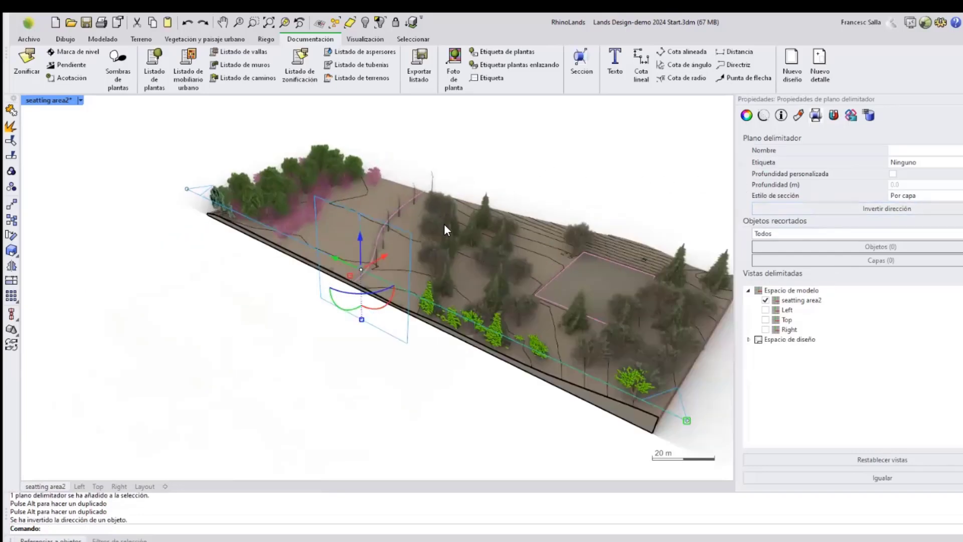
scroll(444, 223, up, 5)
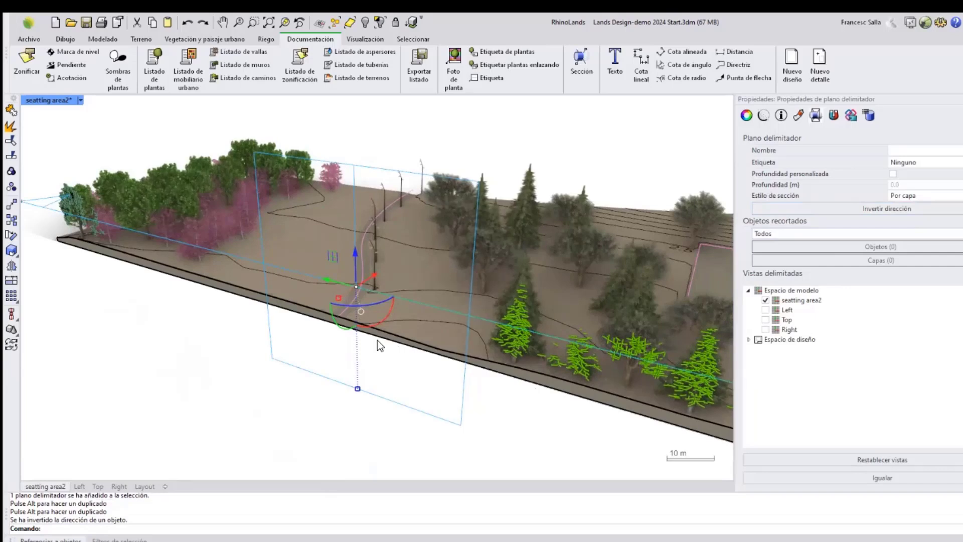
scroll(228, 281, down, 4)
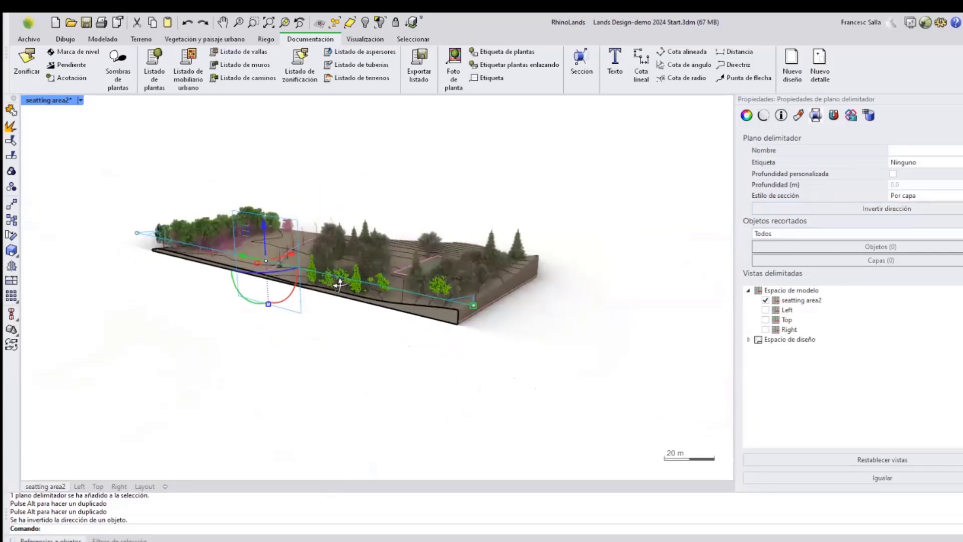
scroll(264, 198, up, 2)
click(383, 192)
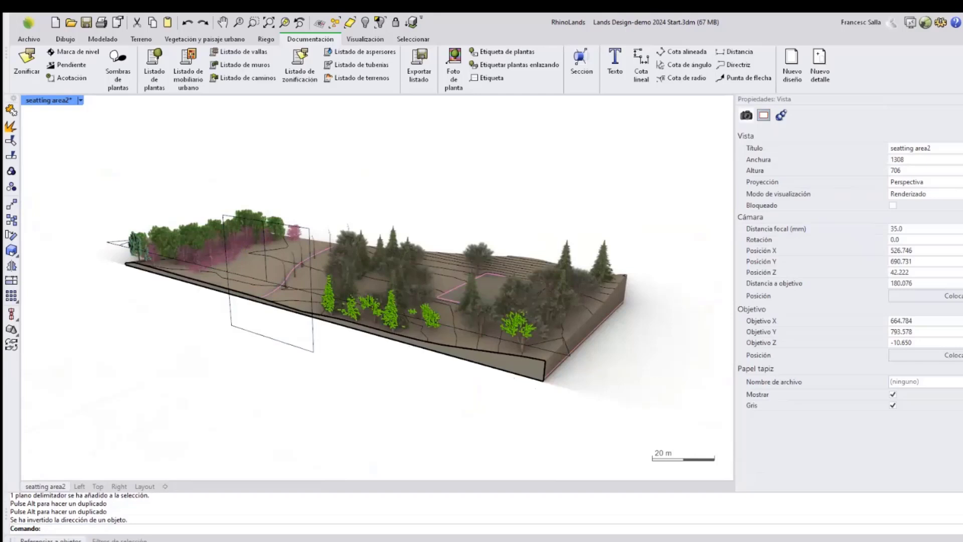
click(318, 353)
right_drag(350, 339, 314, 324)
drag(275, 323, 251, 344)
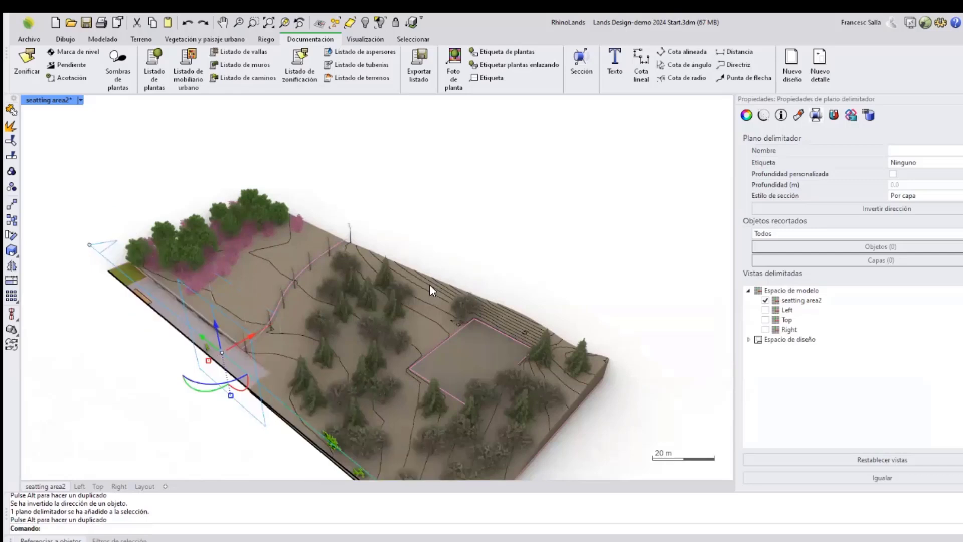
right_drag(429, 283, 479, 239)
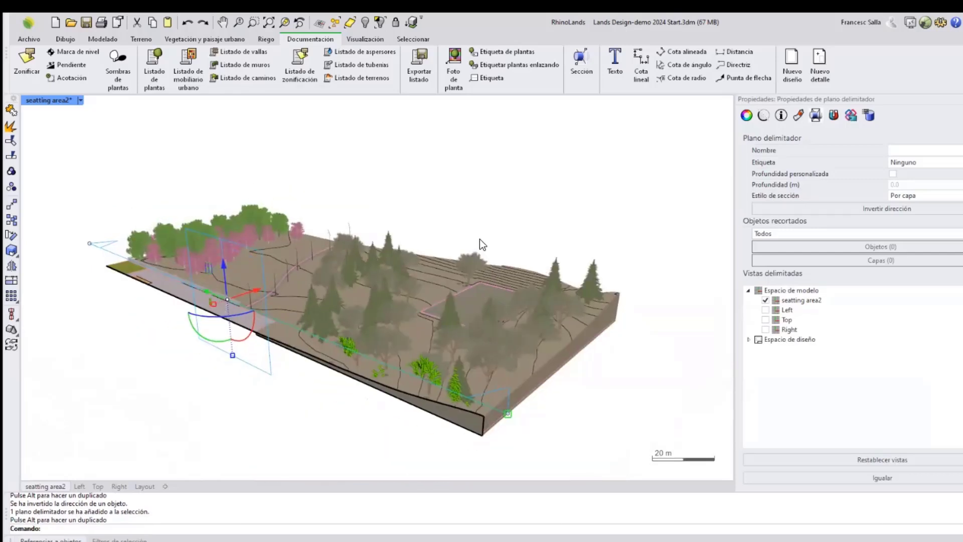
Switch the side viewport to the Frontal view.
click(490, 215)
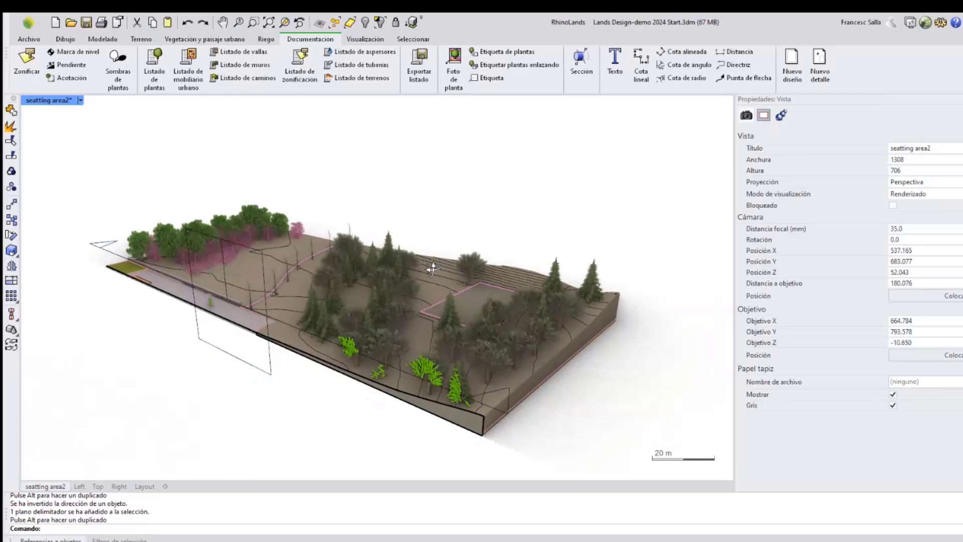
right_drag(432, 269, 413, 236)
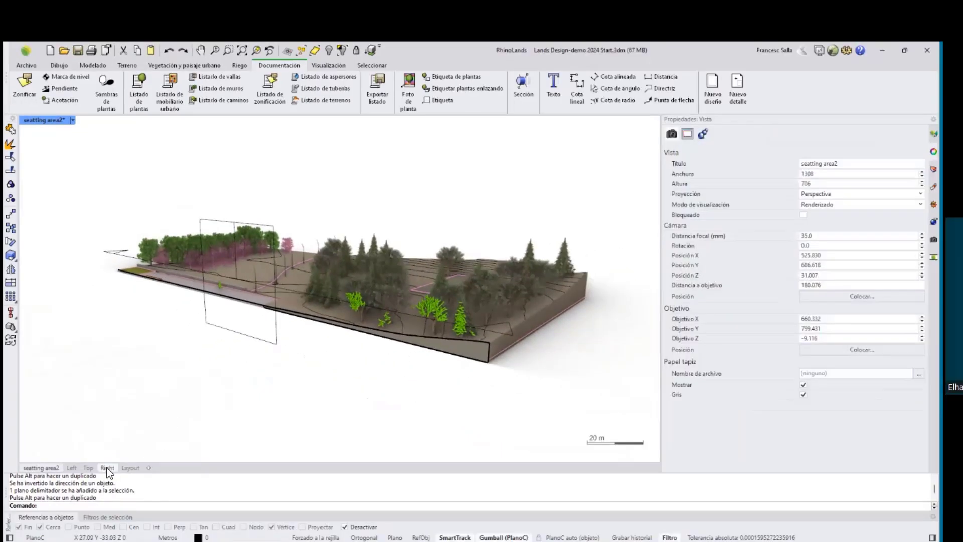
click(119, 486)
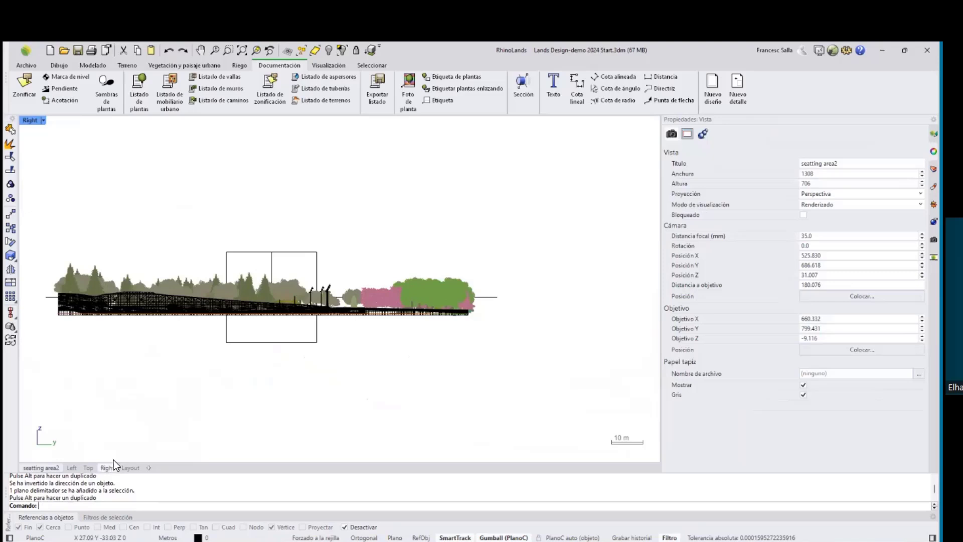
click(72, 468)
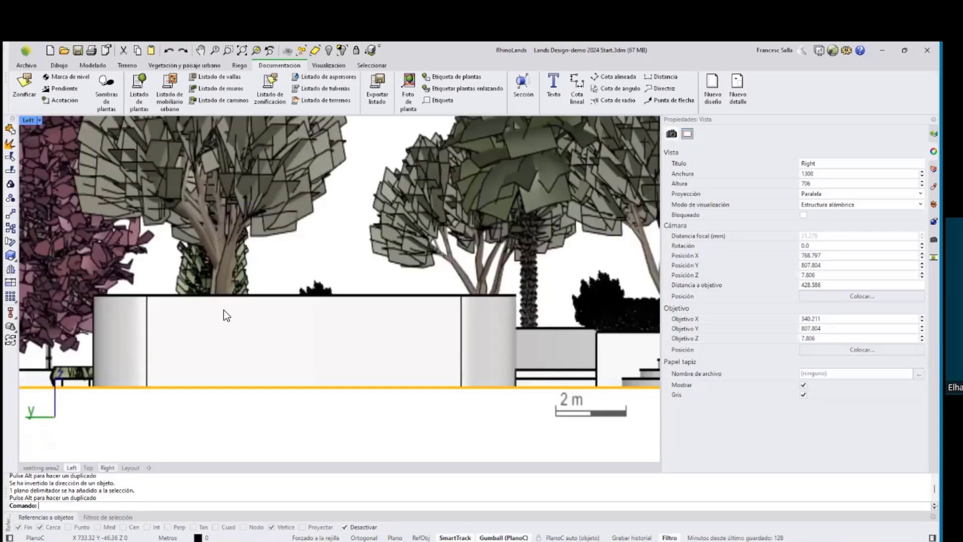
scroll(323, 300, down, 10)
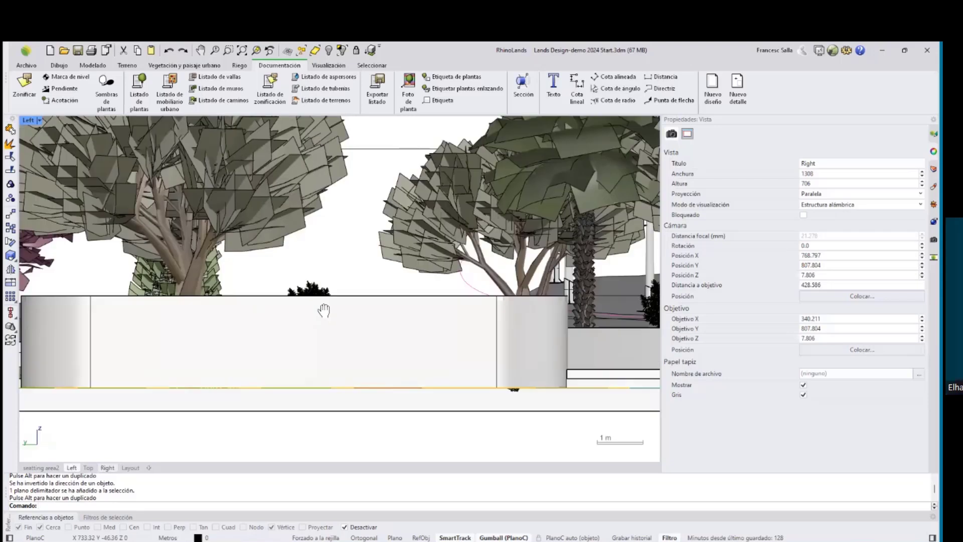
ctrl+right_drag(325, 355, 296, 347)
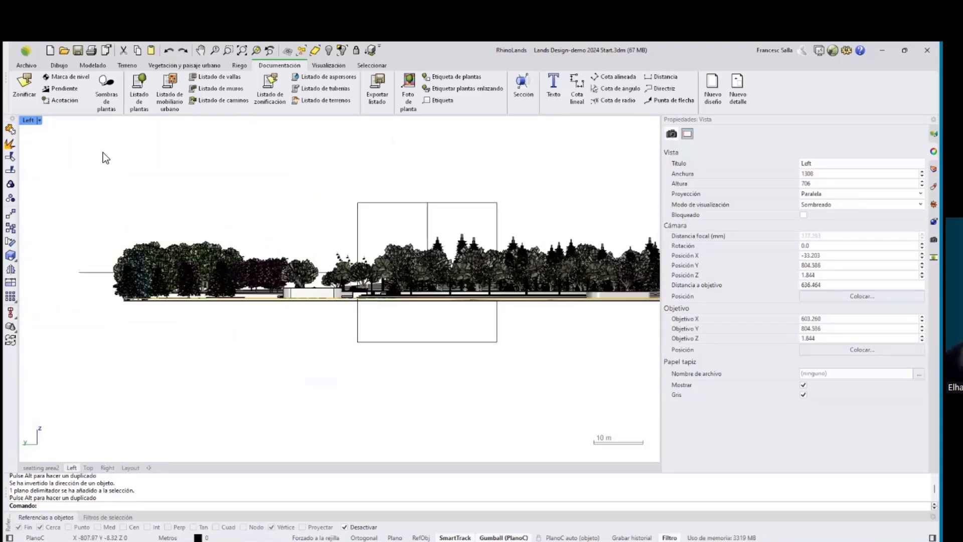
click(39, 120)
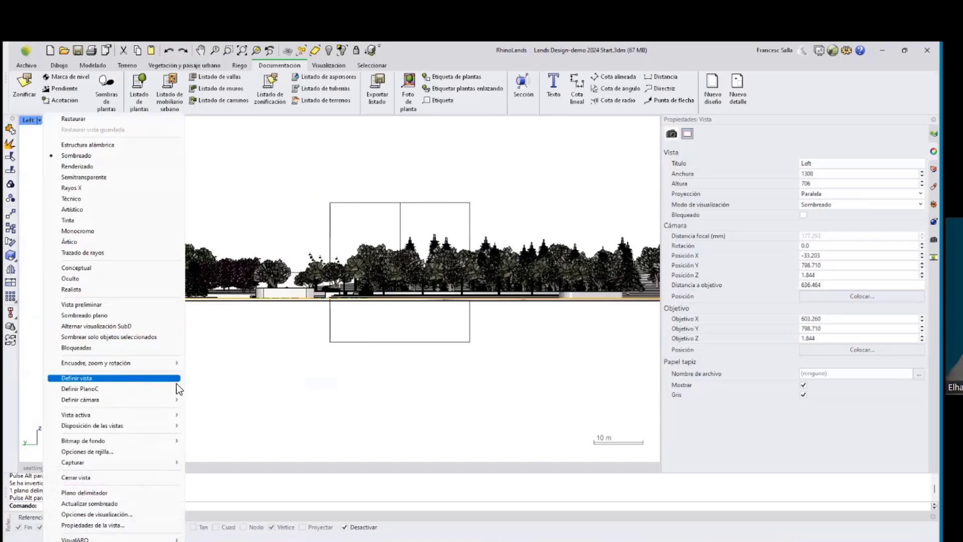
mouse_move(113, 378)
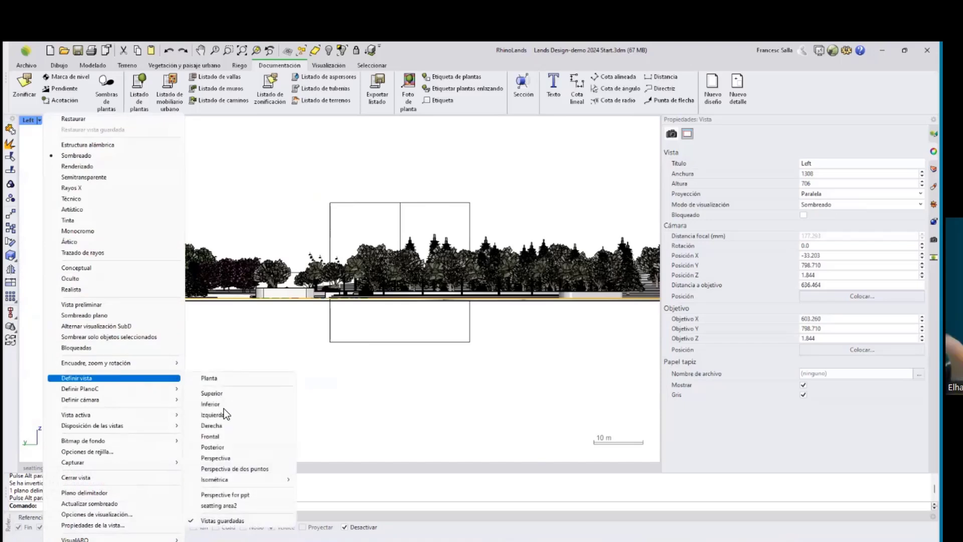
click(225, 437)
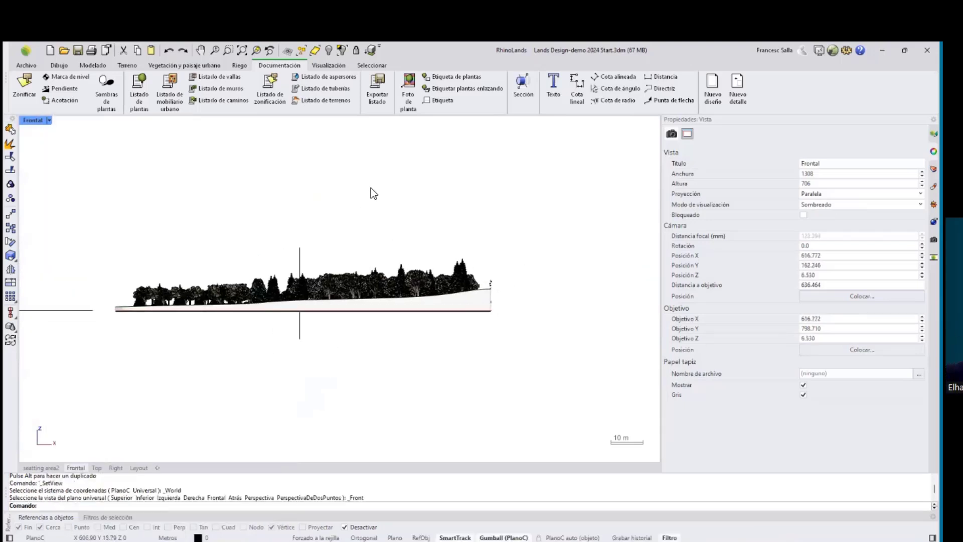
Create a new clipping plane by drawing its rectangle across the terrain in the Frontal view.
click(523, 85)
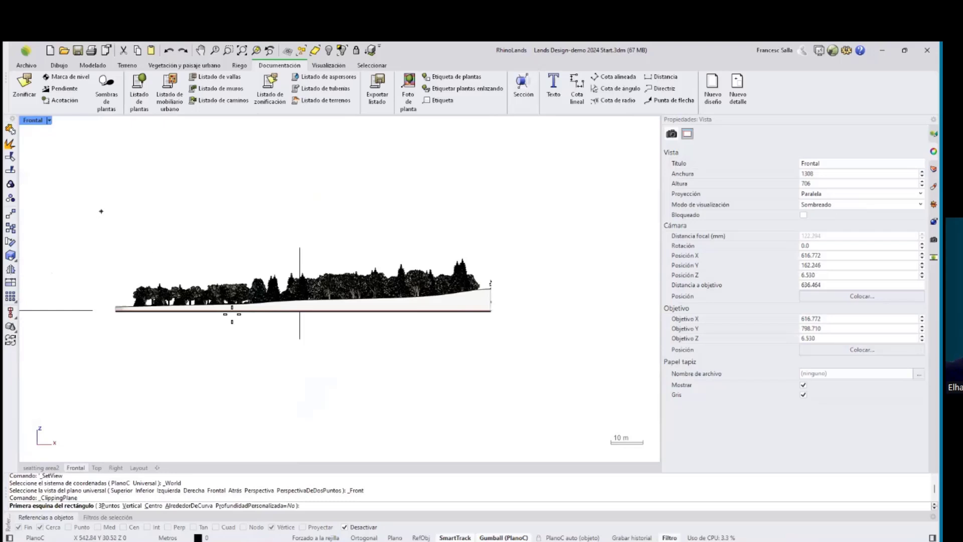
click(101, 211)
click(514, 380)
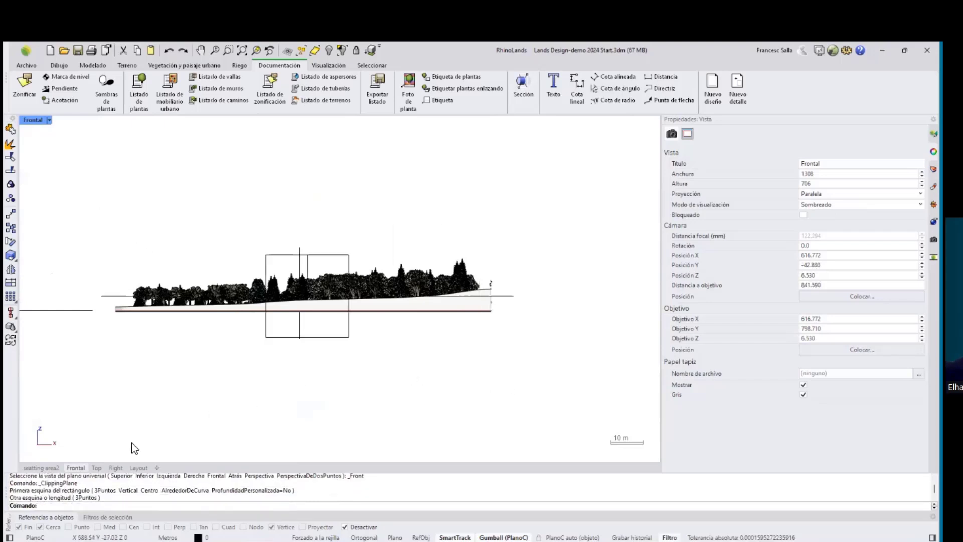
Show the seatting area2 perspective in wireframe and move the new clipping plane onto the terrain.
click(49, 471)
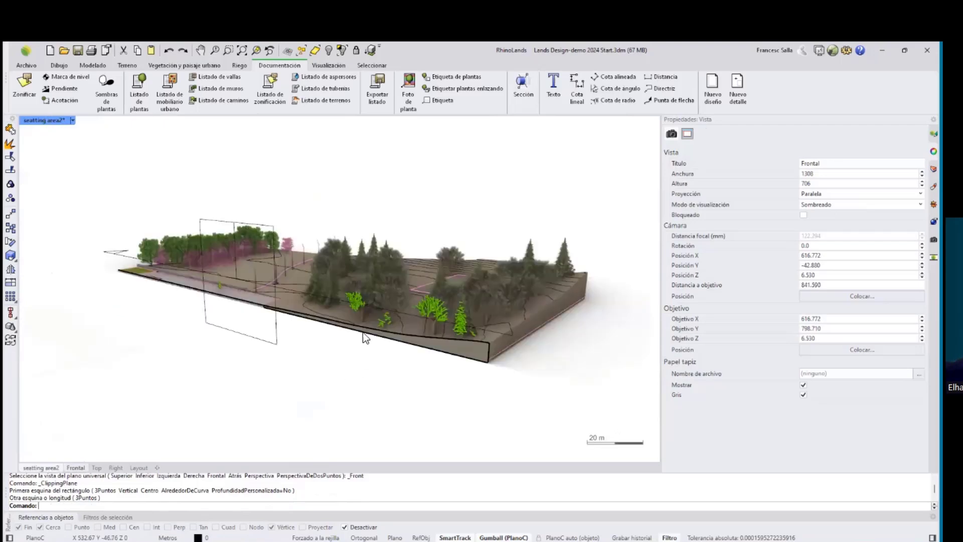
scroll(315, 270, down, 8)
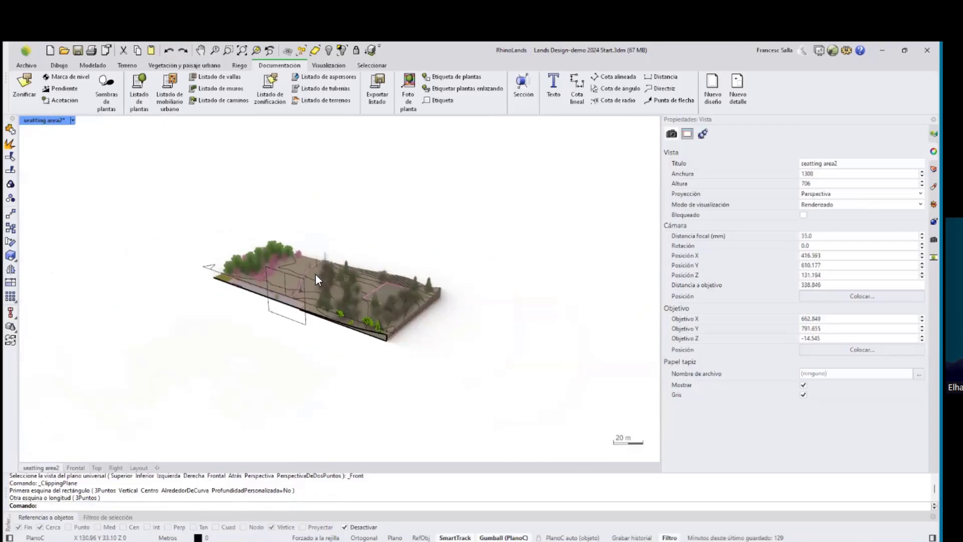
scroll(315, 279, down, 3)
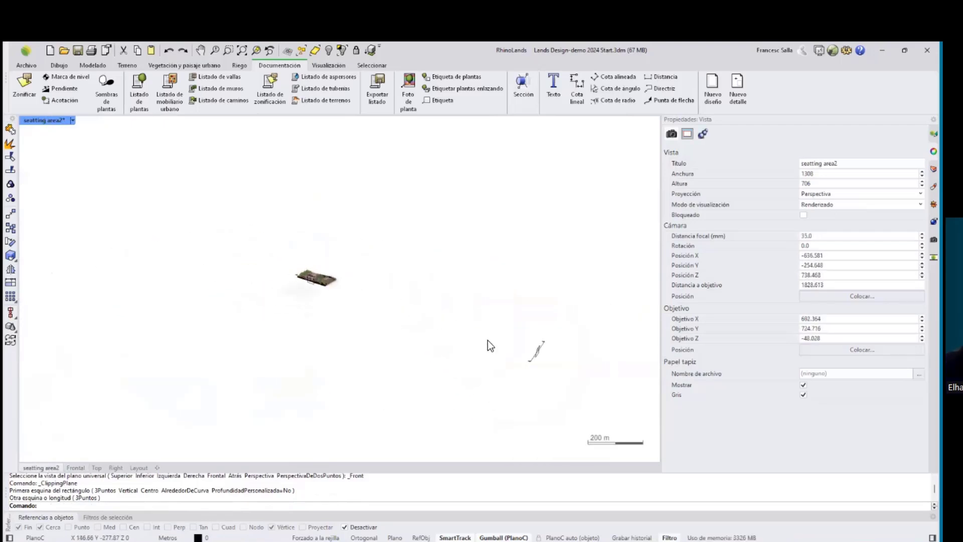
click(73, 121)
click(100, 144)
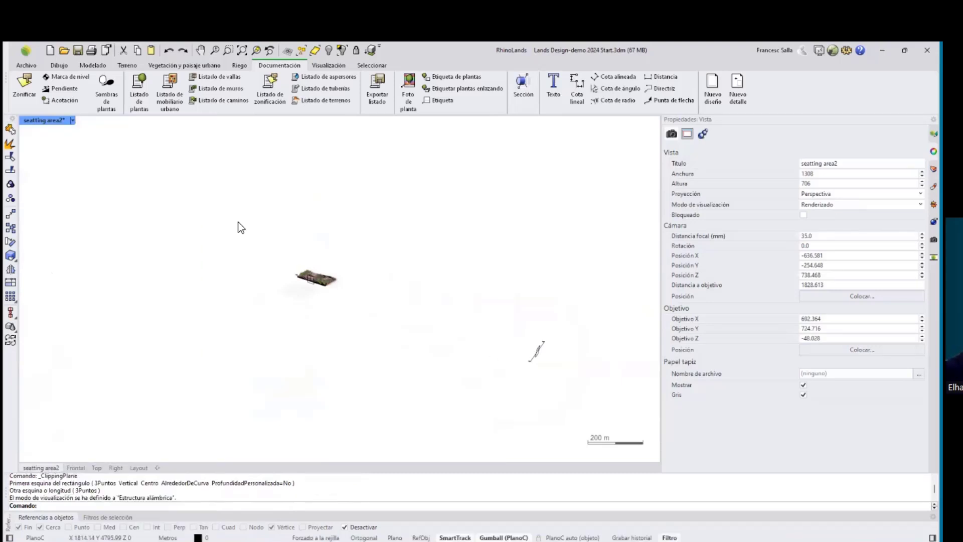
click(535, 355)
mouse_move(535, 357)
mouse_down()
mouse_move(512, 342)
mouse_move(294, 290)
mouse_move(303, 287)
mouse_up()
scroll(281, 271, up, 5)
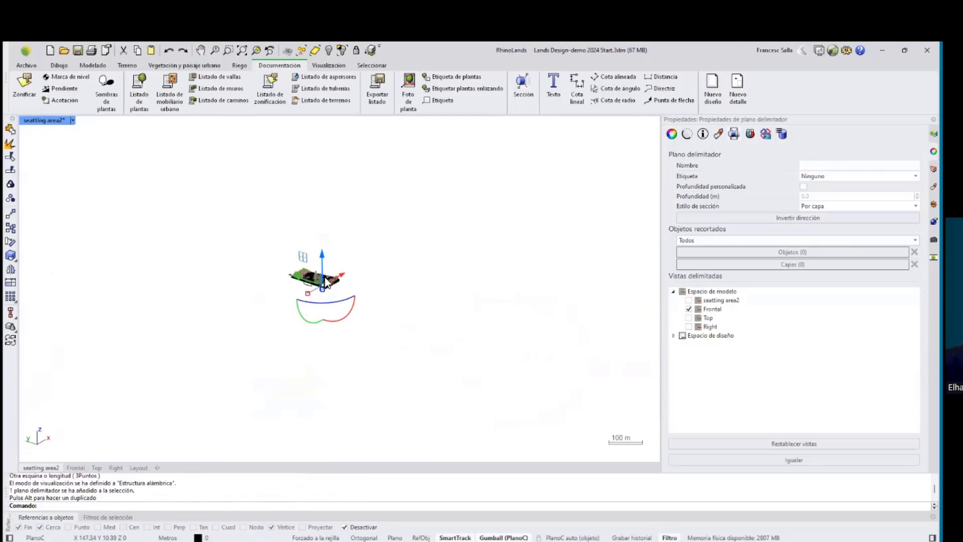
scroll(326, 282, up, 6)
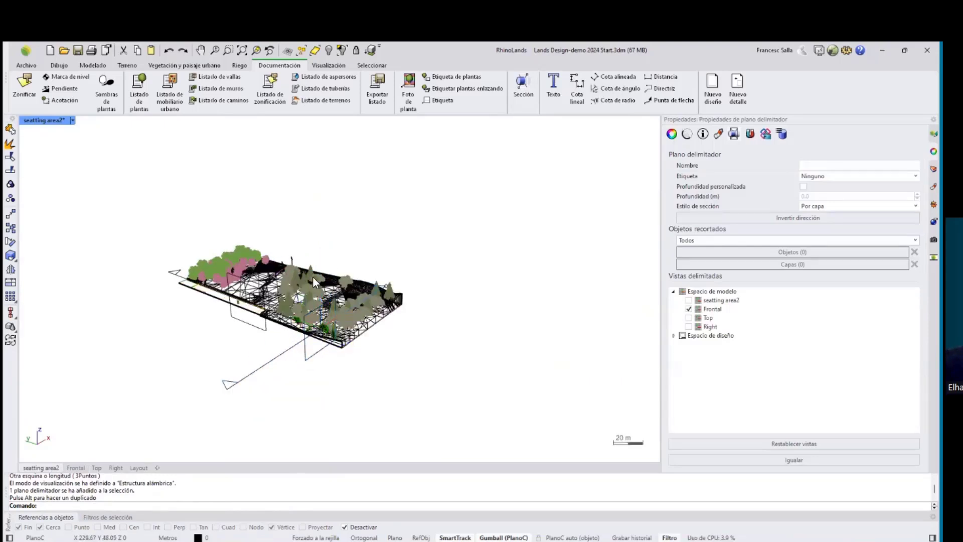
Remove seatting area2 from the first clipping plane's clipped views and assign it to the new clipping plane.
key(Escape)
click(262, 333)
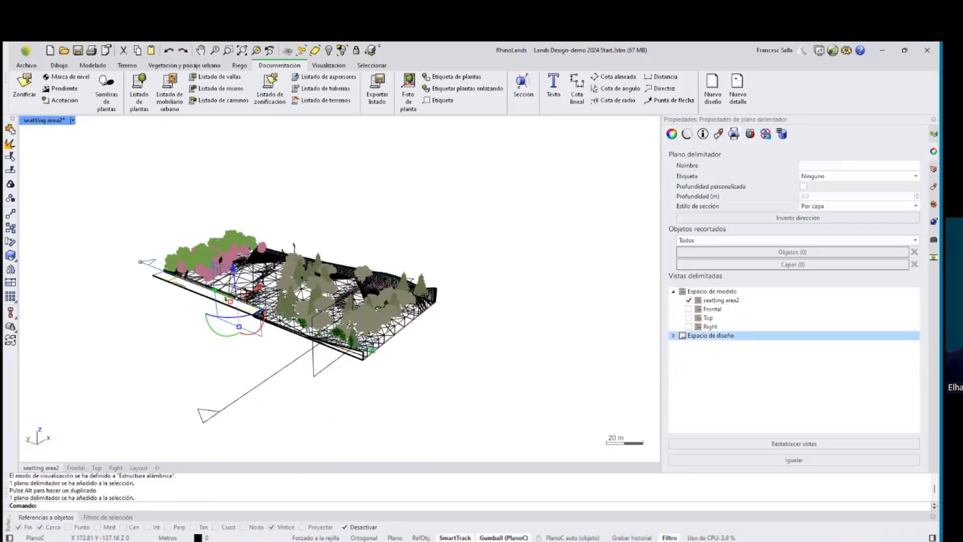
click(683, 300)
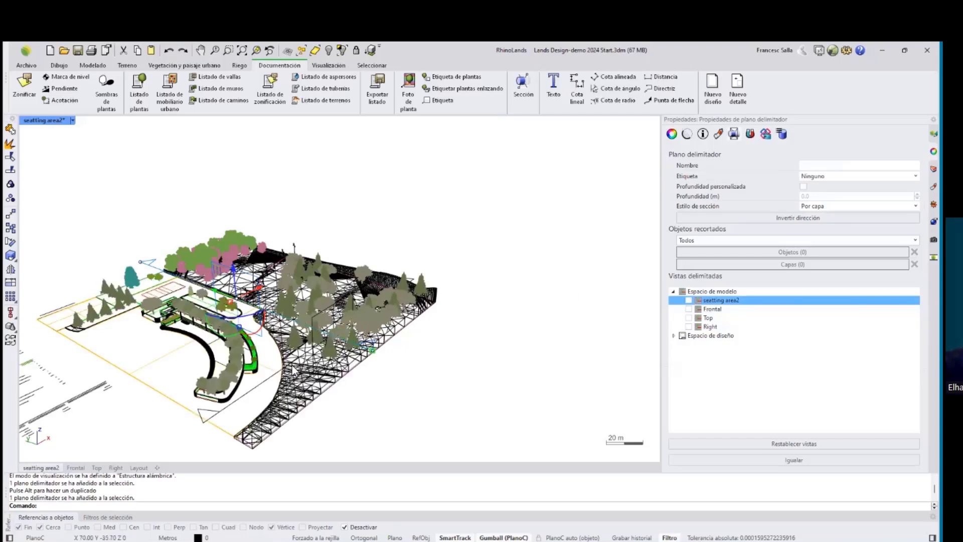
click(275, 381)
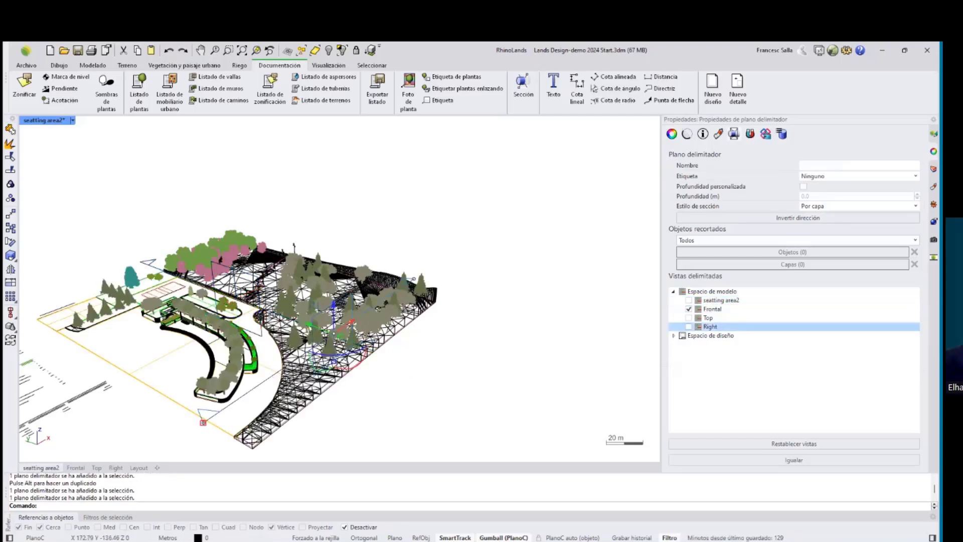
click(689, 309)
click(689, 309)
click(689, 300)
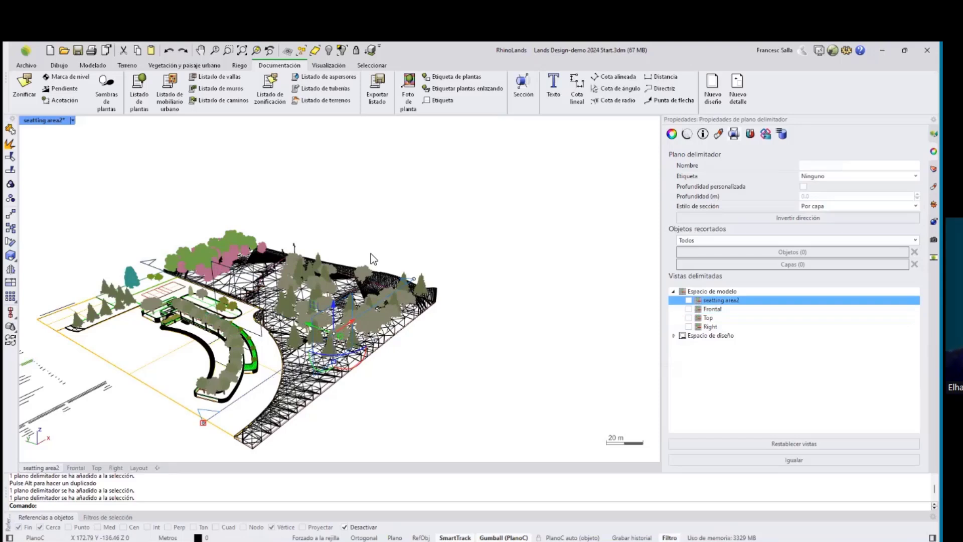
Switch the seatting area2 perspective view back to rendered display.
click(72, 121)
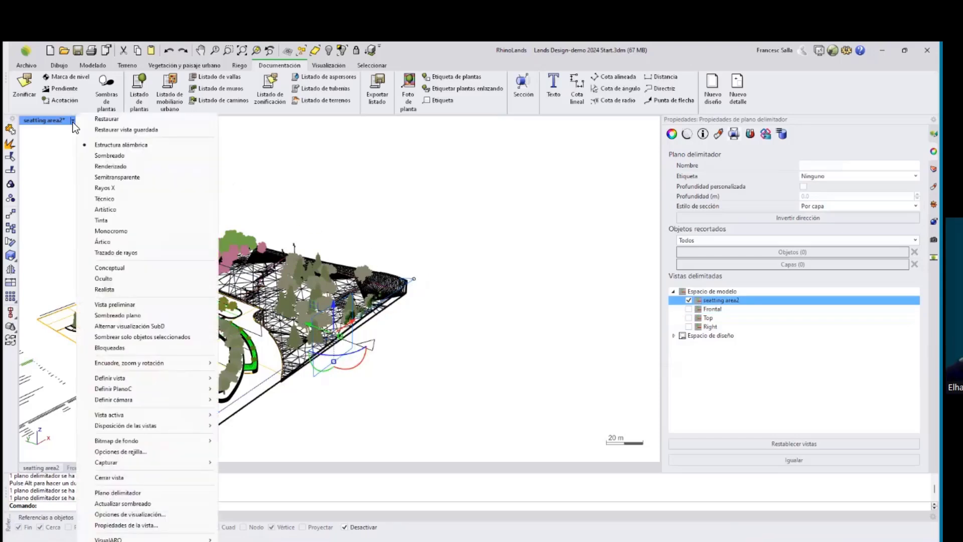
click(88, 166)
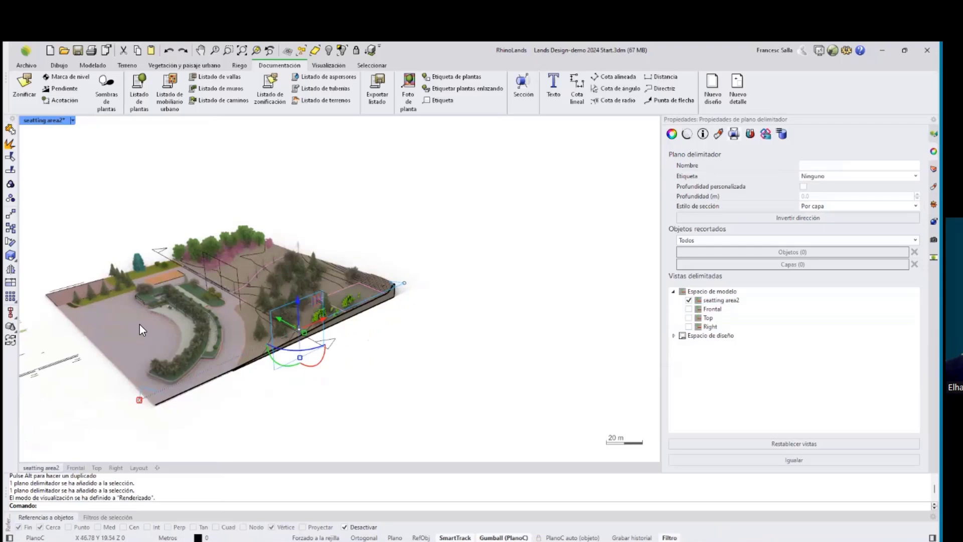
scroll(140, 326, up, 4)
key(Escape)
right_drag(255, 342, 252, 332)
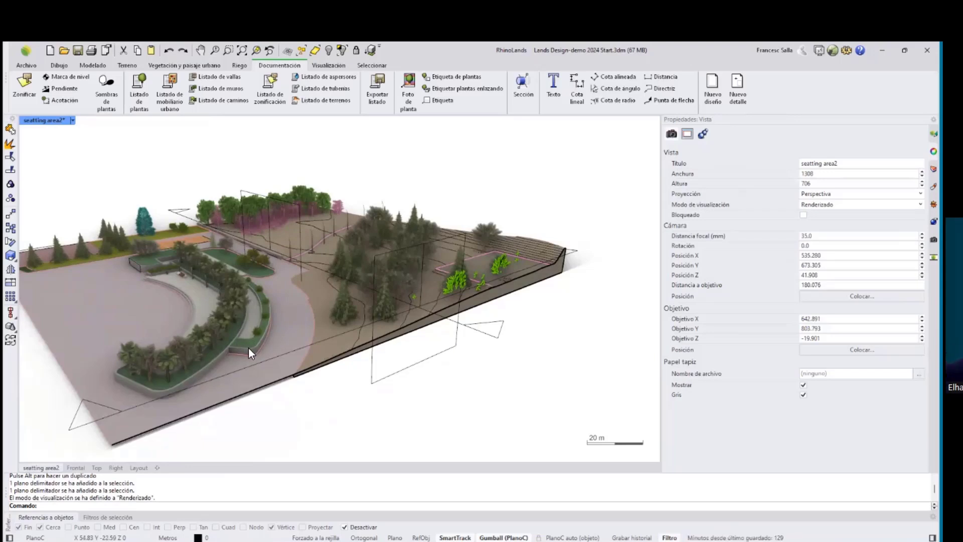
shift+right_drag(307, 331, 307, 327)
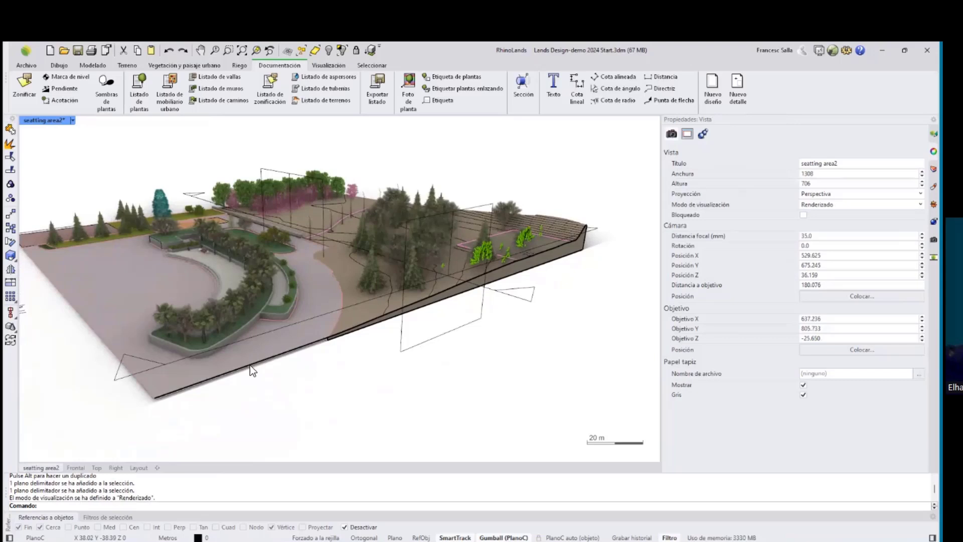
mouse_move(41, 540)
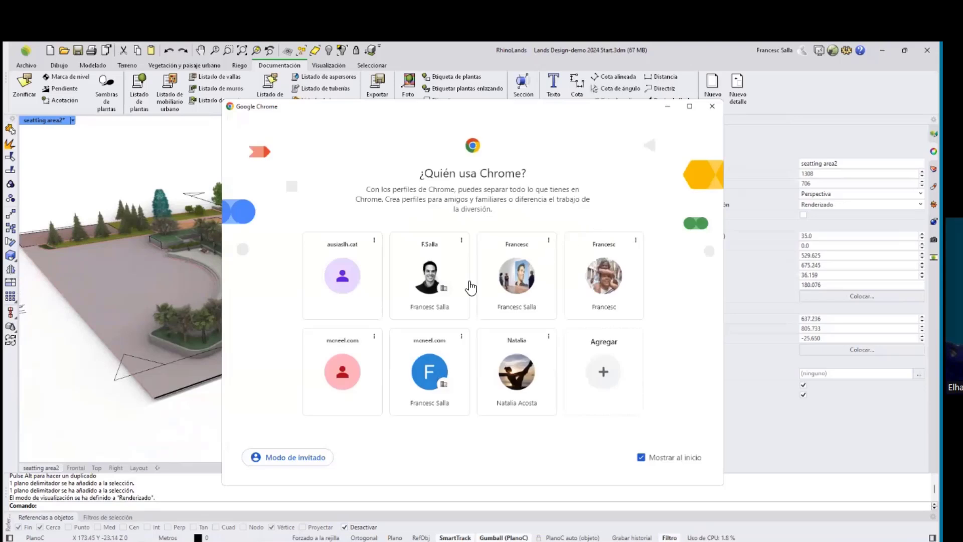
click(449, 279)
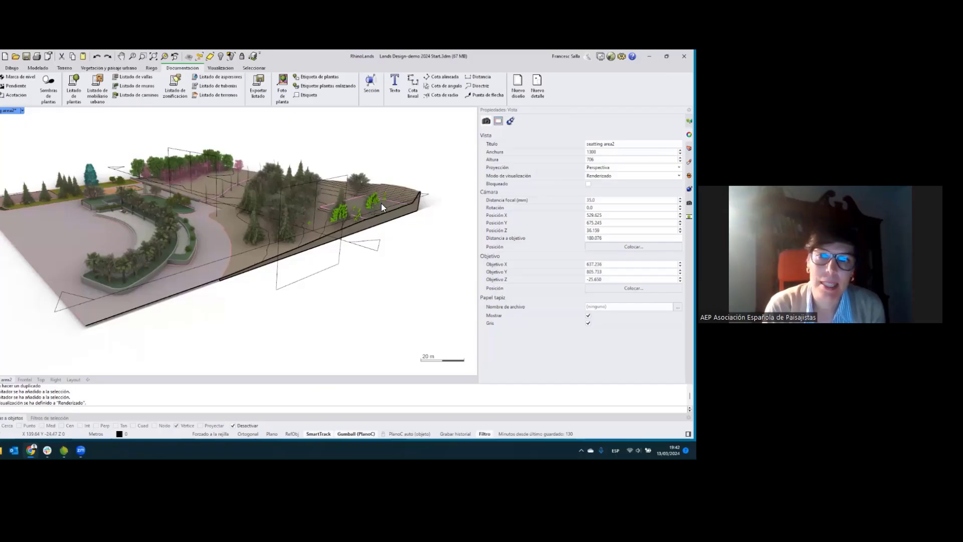
right_drag(534, 242, 523, 259)
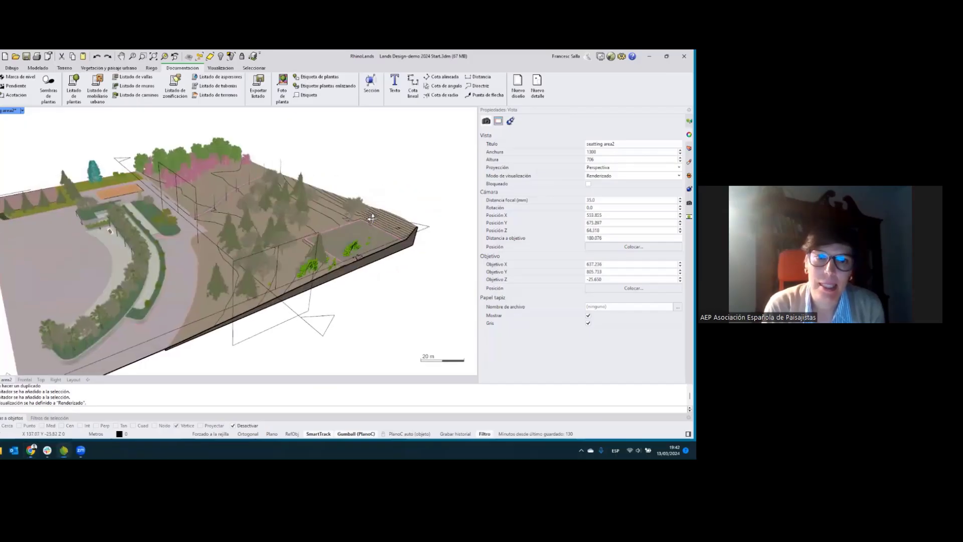
right_drag(372, 218, 420, 296)
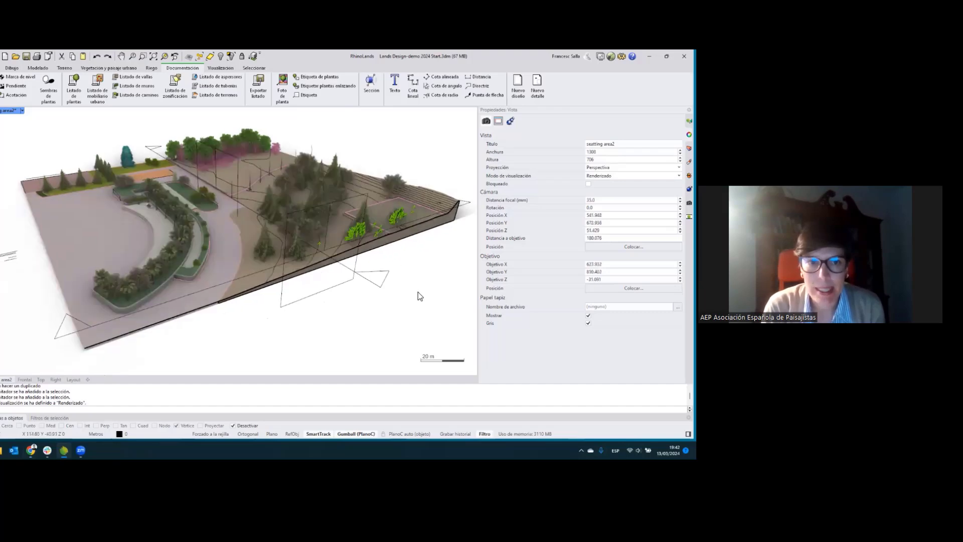